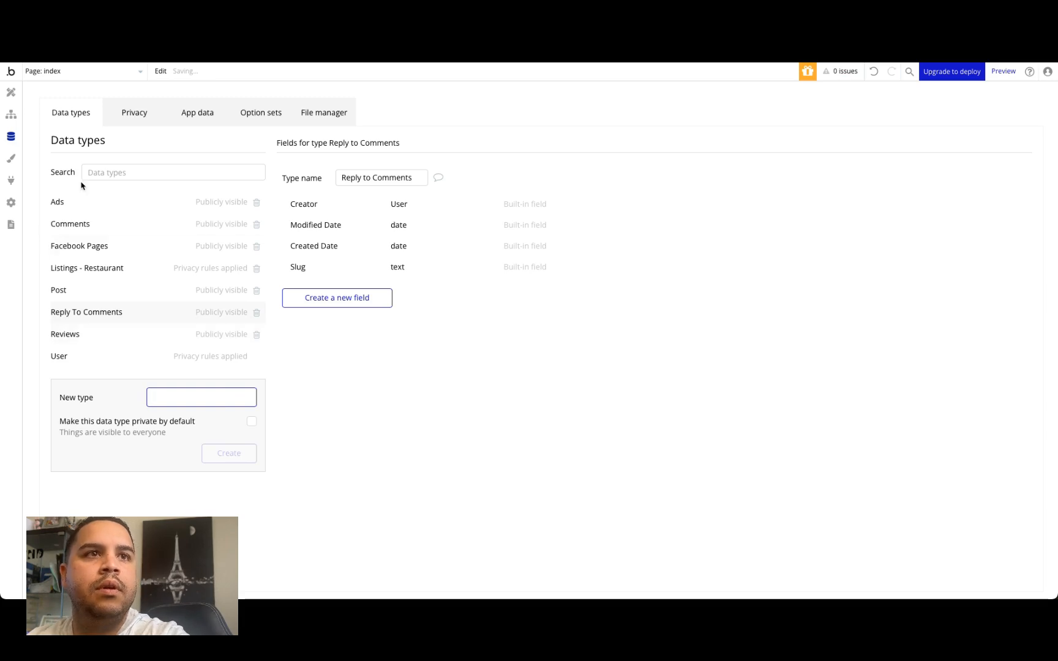
- Add a field named Comment of type Comments to the Reply to Comments data type
{"action": "left_click", "coordinate": [335, 300]}
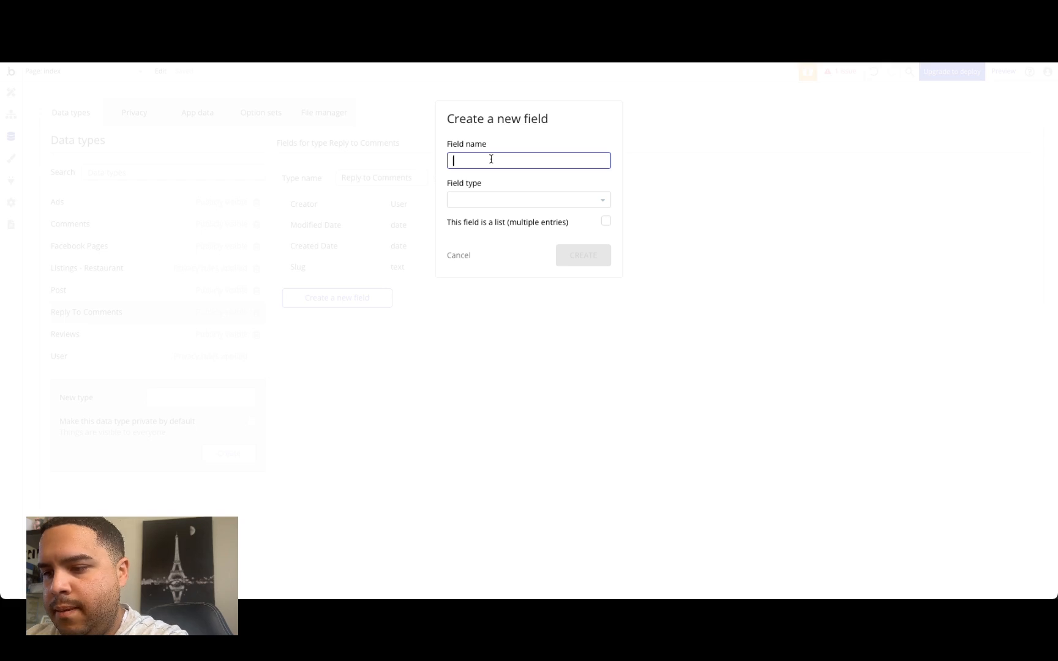
{"action": "type", "text": "Comments"}
{"action": "key", "text": "BackSpace"}
{"action": "left_click", "coordinate": [496, 201]}
{"action": "type", "text": "comm"}
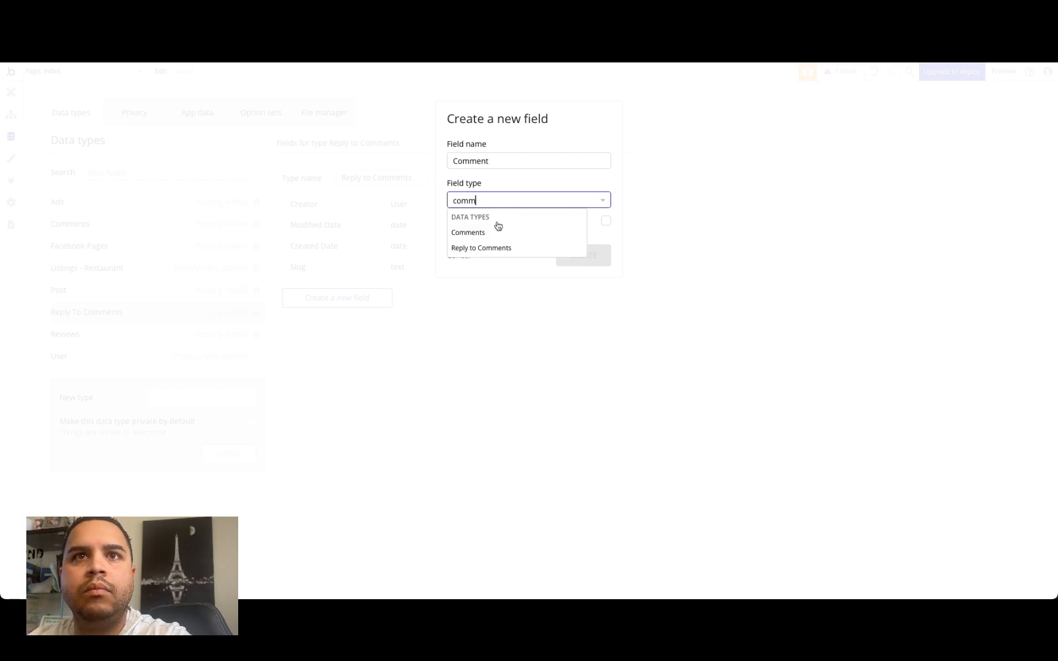
{"action": "left_click", "coordinate": [494, 234]}
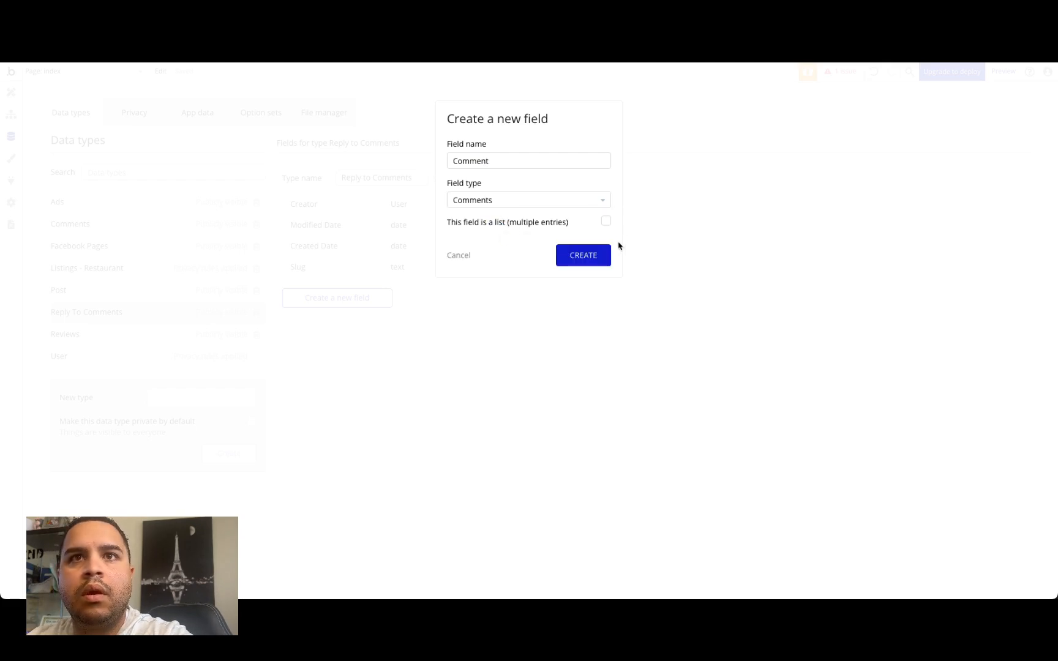
{"action": "left_click", "coordinate": [583, 255]}
- Add a field named Post of type Post to the Reply to Comments data type
{"action": "left_click", "coordinate": [338, 324]}
{"action": "left_click", "coordinate": [490, 161]}
{"action": "left_click", "coordinate": [494, 200]}
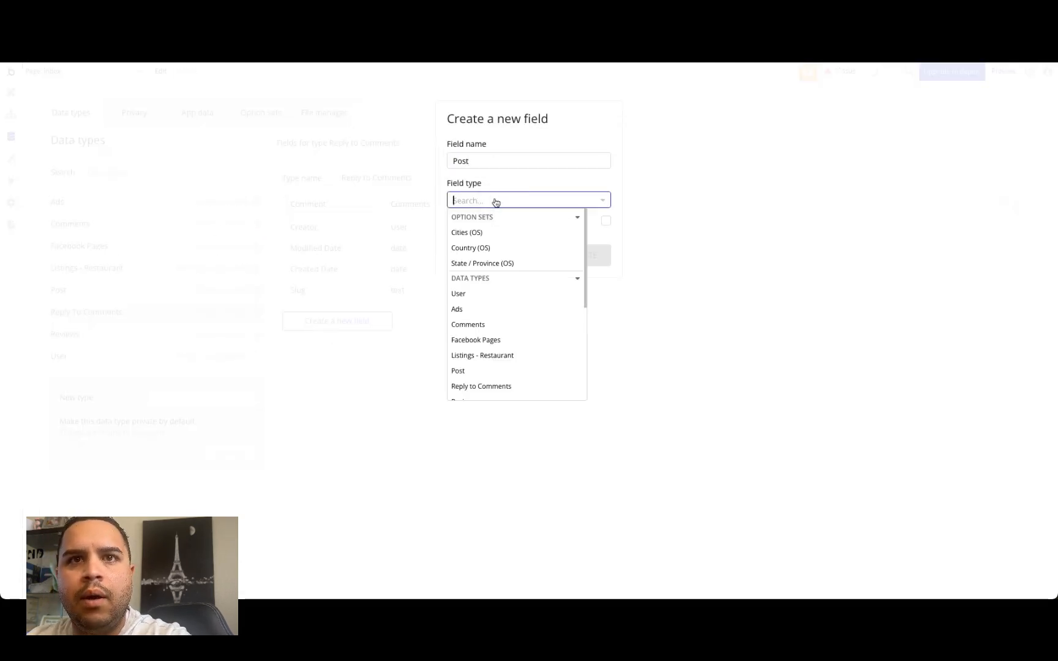
{"action": "left_click", "coordinate": [474, 371]}
{"action": "left_click", "coordinate": [598, 262]}
- Add a field named User of type User to the Reply to Comments data type
{"action": "left_click", "coordinate": [329, 348]}
{"action": "left_click", "coordinate": [496, 159]}
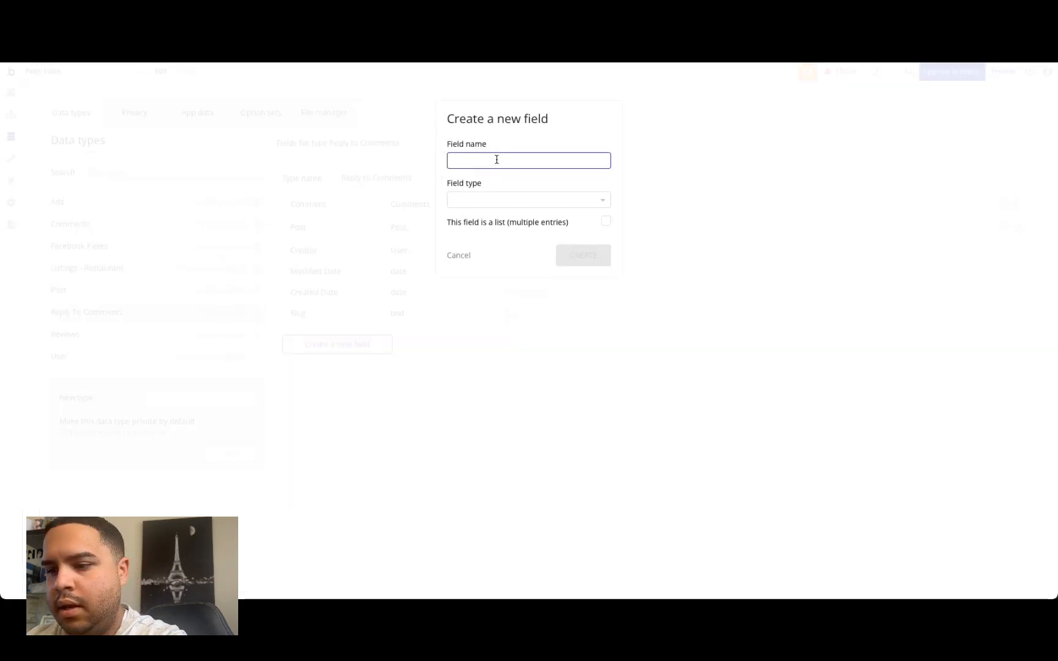
{"action": "left_click", "coordinate": [511, 200]}
{"action": "type", "text": "user"}
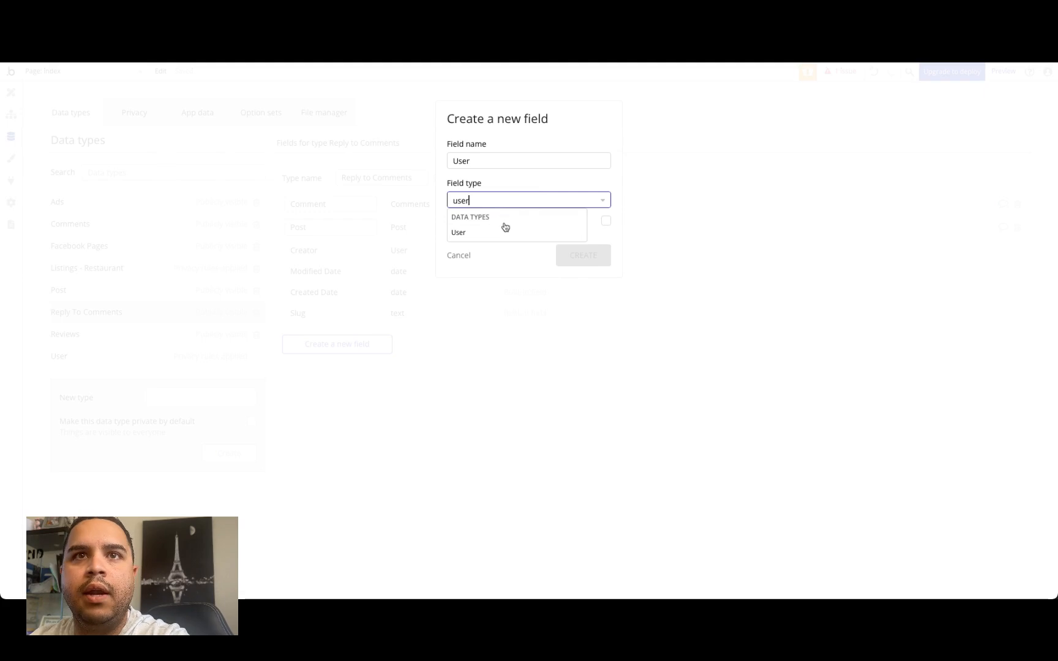
{"action": "left_click", "coordinate": [505, 227]}
{"action": "left_click", "coordinate": [591, 257]}
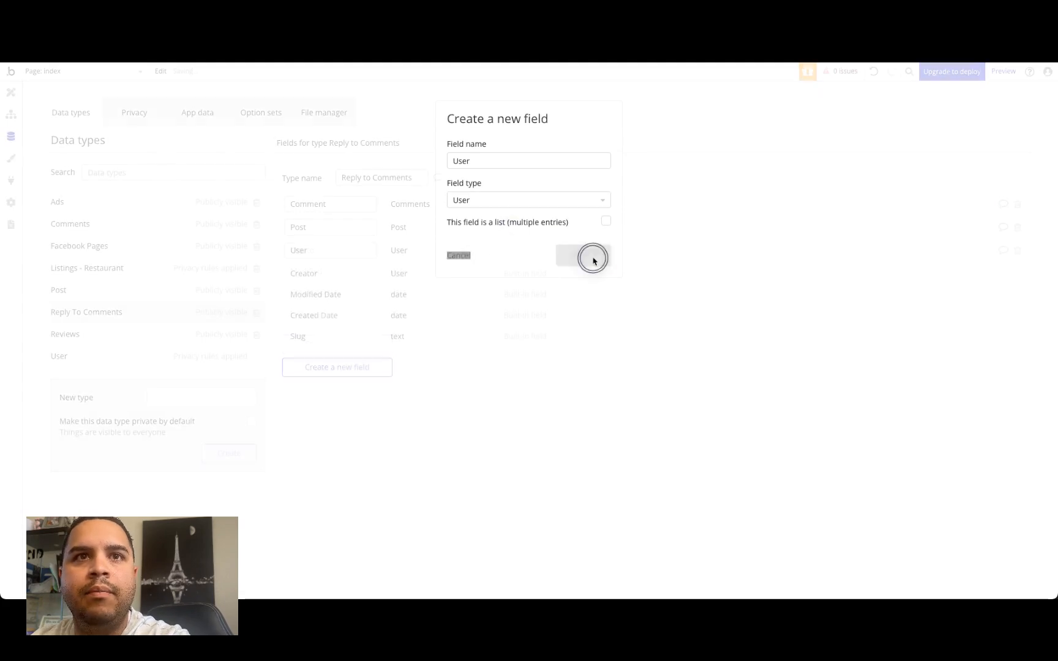
- Add a field named Content of type text to the Reply to Comments data type
{"action": "left_click", "coordinate": [360, 369]}
{"action": "left_click", "coordinate": [522, 161]}
{"action": "type", "text": "c"}
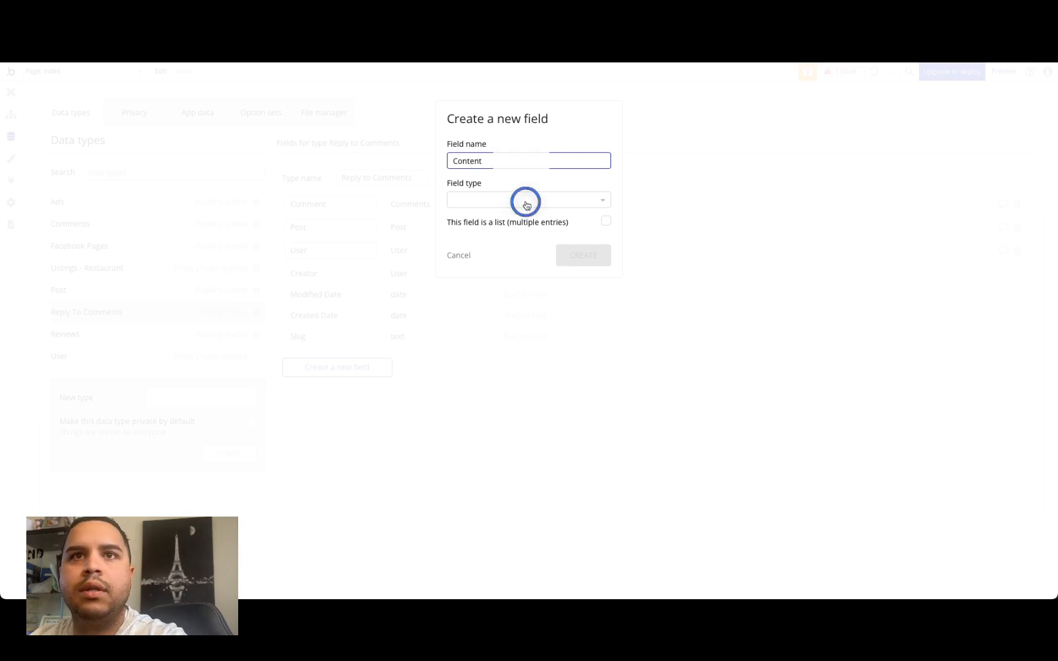
{"action": "left_click", "coordinate": [527, 205]}
{"action": "type", "text": "tex"}
{"action": "left_click", "coordinate": [502, 235]}
{"action": "left_click", "coordinate": [573, 258]}
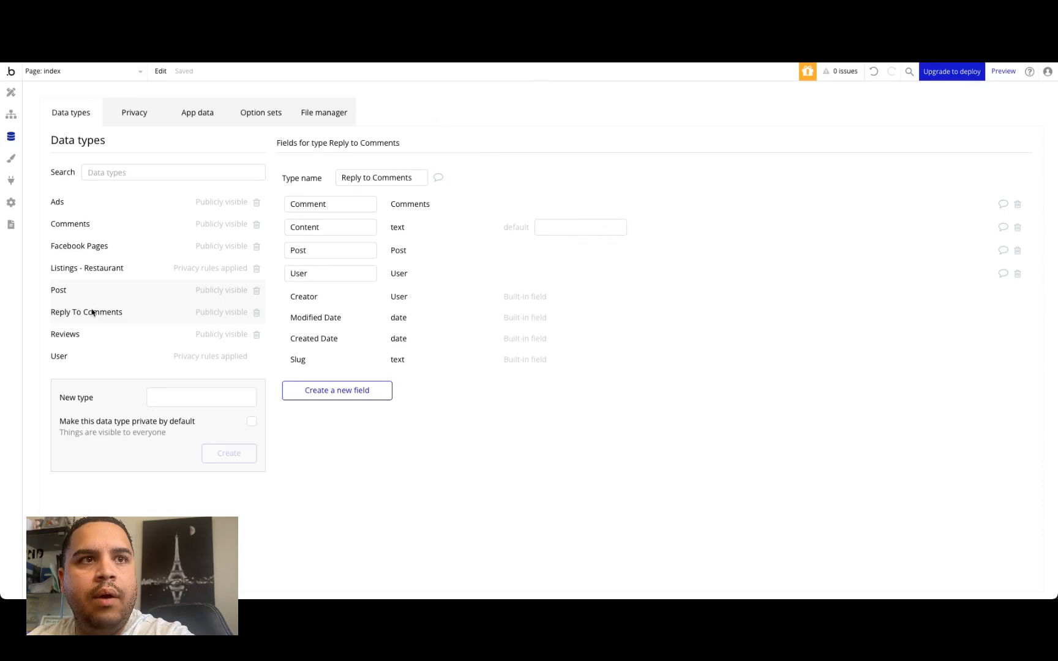
- Add a field named Post of type Post to the Comments data type
{"action": "left_click", "coordinate": [86, 223]}
{"action": "left_click", "coordinate": [330, 304]}
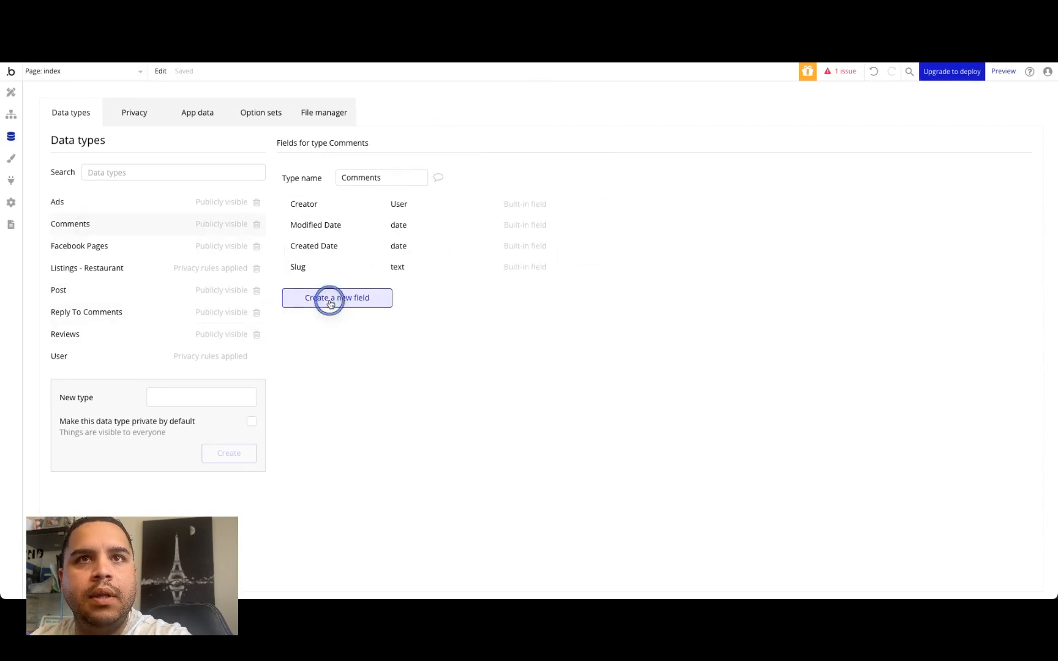
{"action": "left_click", "coordinate": [540, 159]}
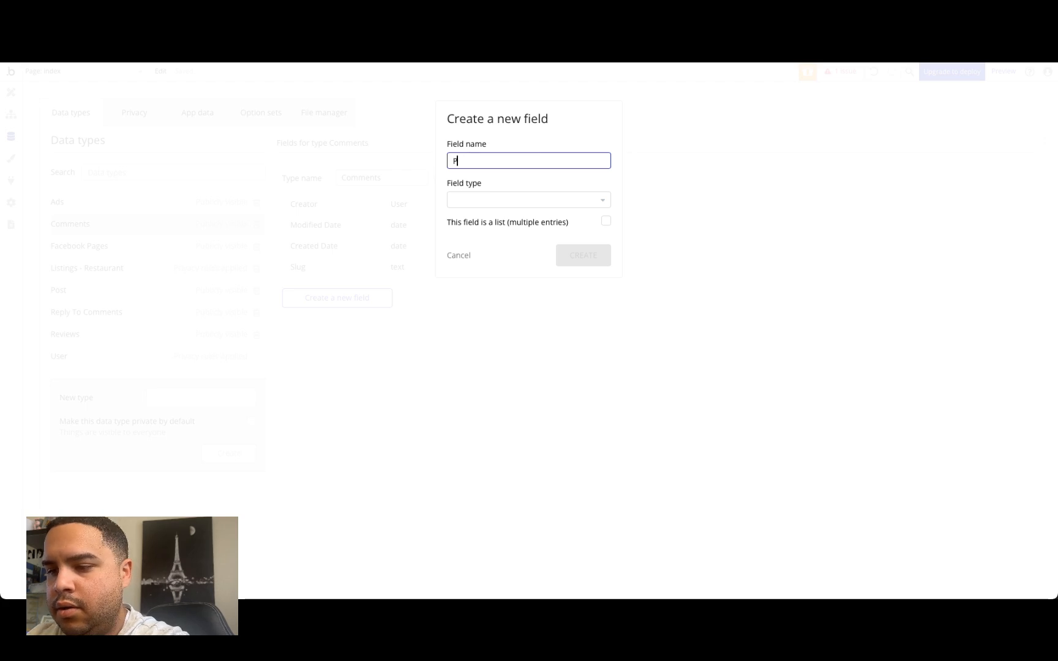
{"action": "left_click", "coordinate": [538, 200]}
{"action": "type", "text": "post"}
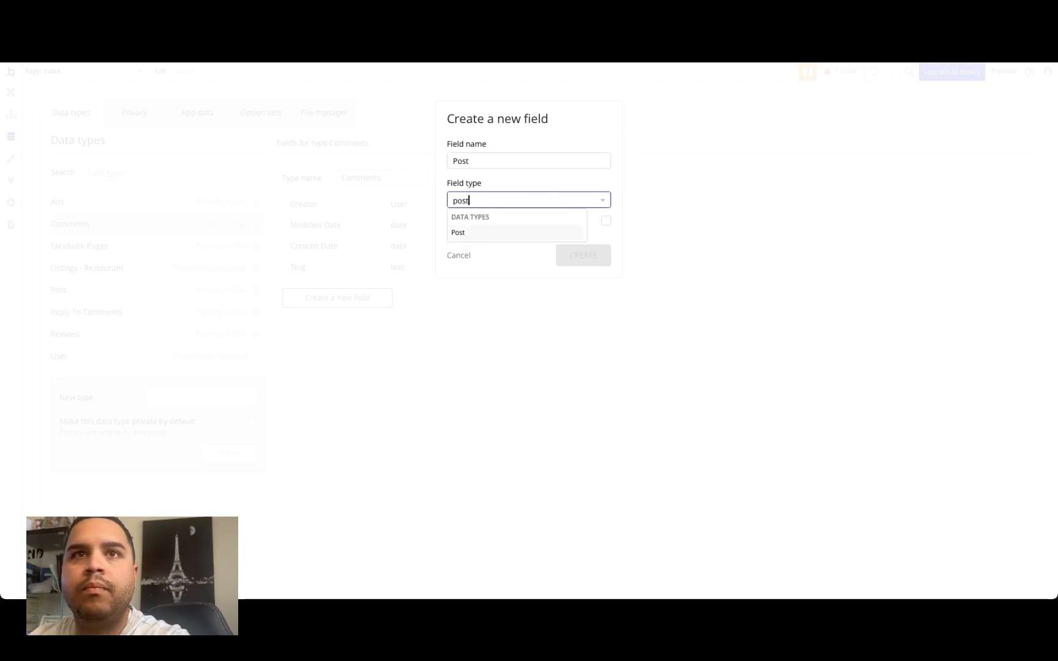
{"action": "left_click", "coordinate": [538, 232]}
{"action": "left_click", "coordinate": [581, 260]}
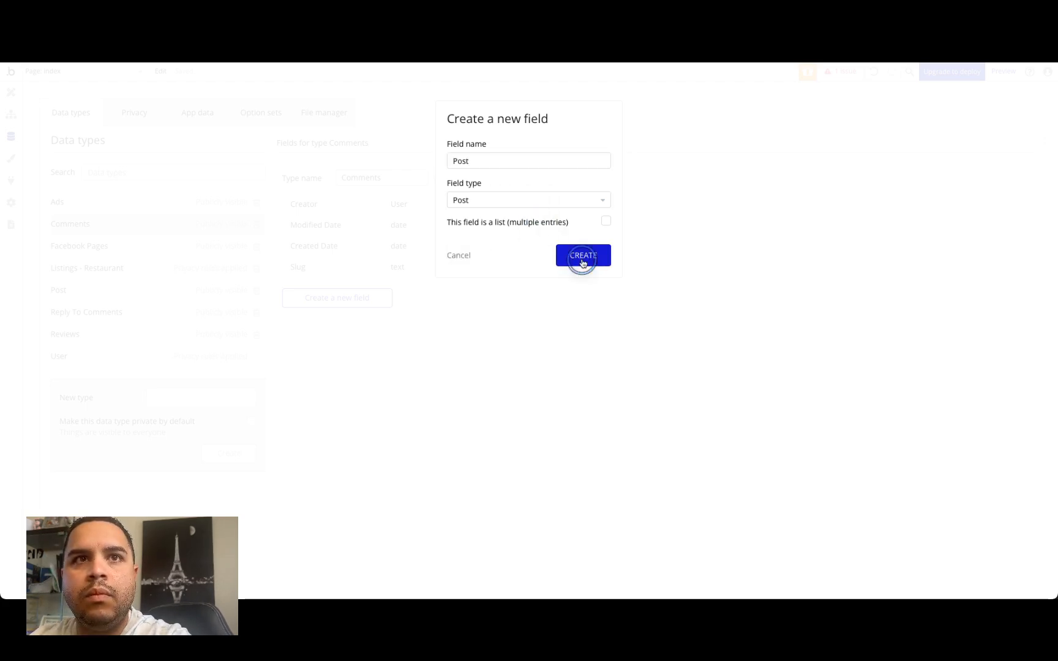
- Add a field named User of type User to the Comments data type
{"action": "left_click", "coordinate": [352, 319]}
{"action": "left_click", "coordinate": [514, 159]}
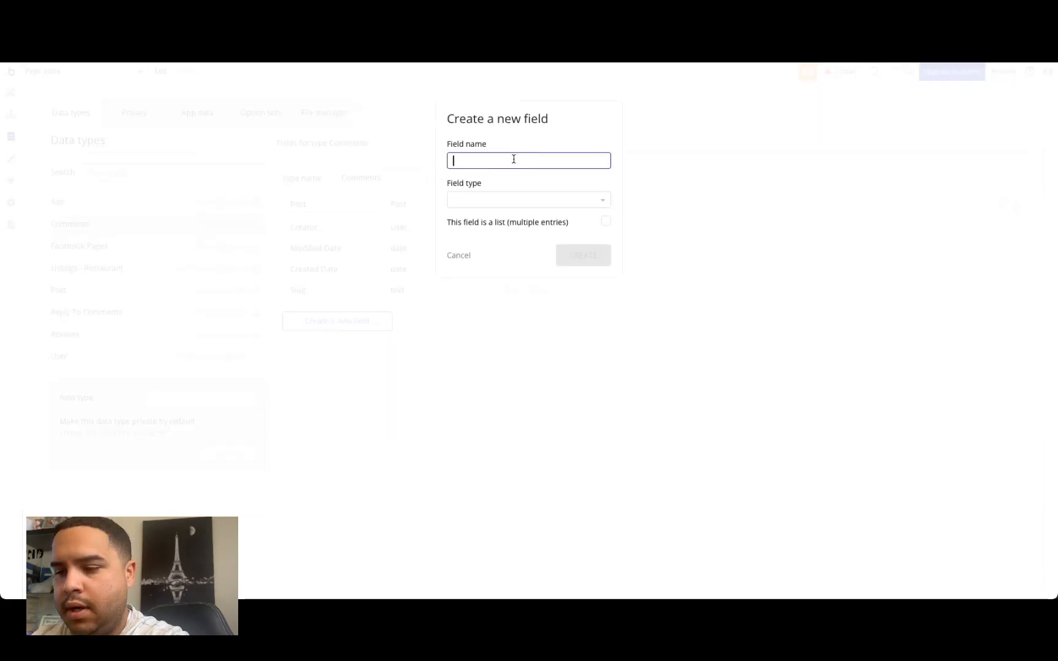
{"action": "left_click", "coordinate": [517, 202]}
{"action": "type", "text": "user"}
{"action": "left_click", "coordinate": [515, 233]}
{"action": "left_click", "coordinate": [603, 268]}
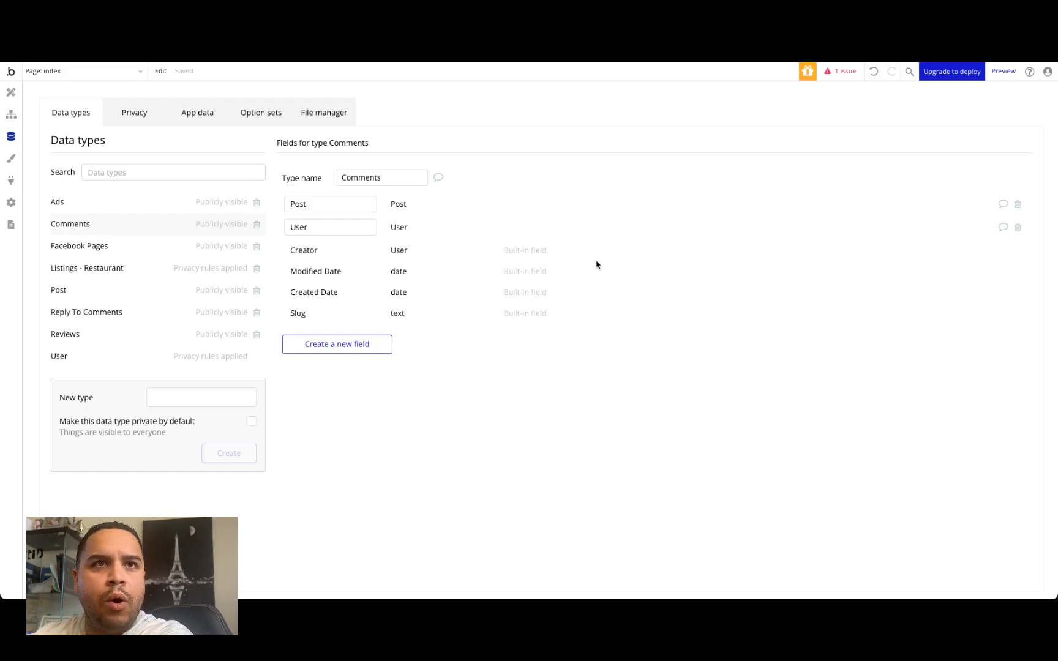
- Add a field named Content of type text to the Comments data type
{"action": "left_click", "coordinate": [356, 355]}
{"action": "left_click", "coordinate": [539, 161]}
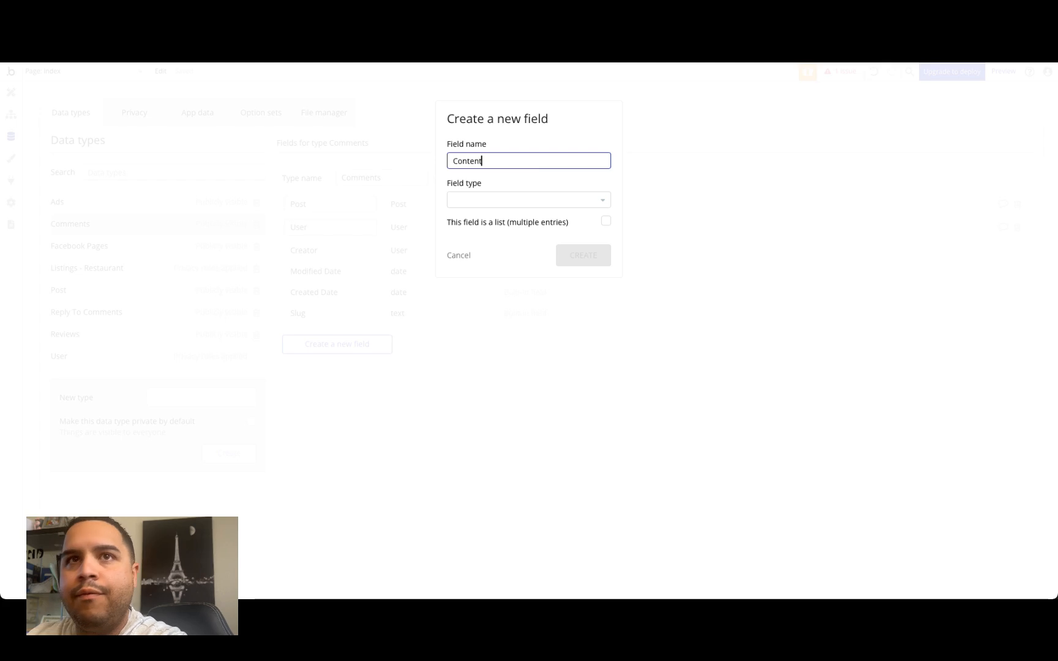
{"action": "left_click", "coordinate": [537, 200]}
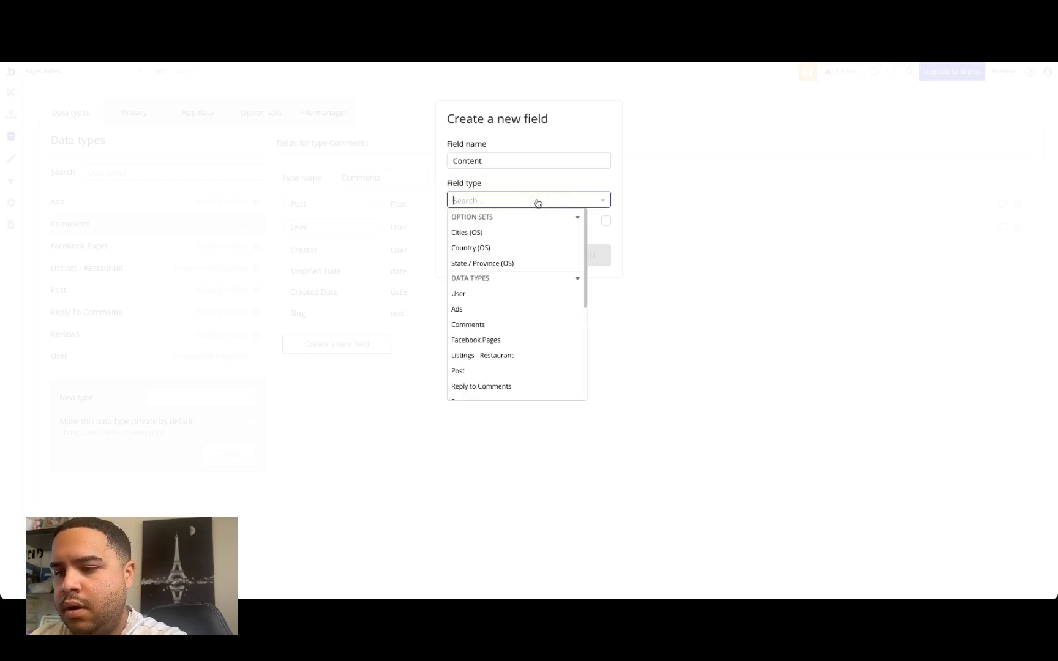
{"action": "type", "text": "text"}
{"action": "left_click", "coordinate": [518, 236]}
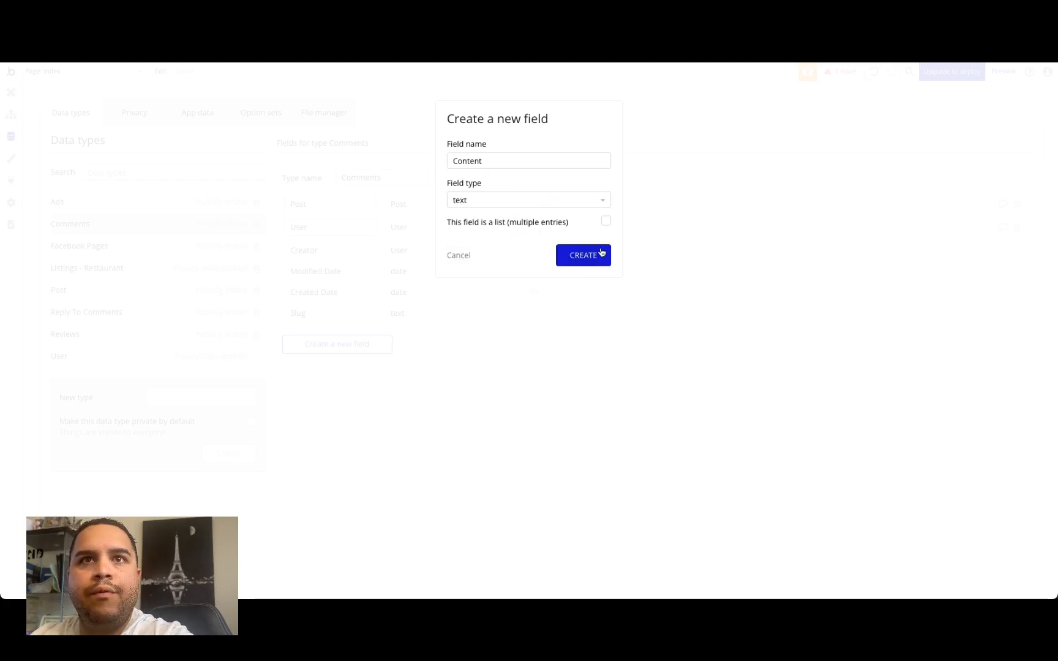
{"action": "left_click", "coordinate": [600, 259]}
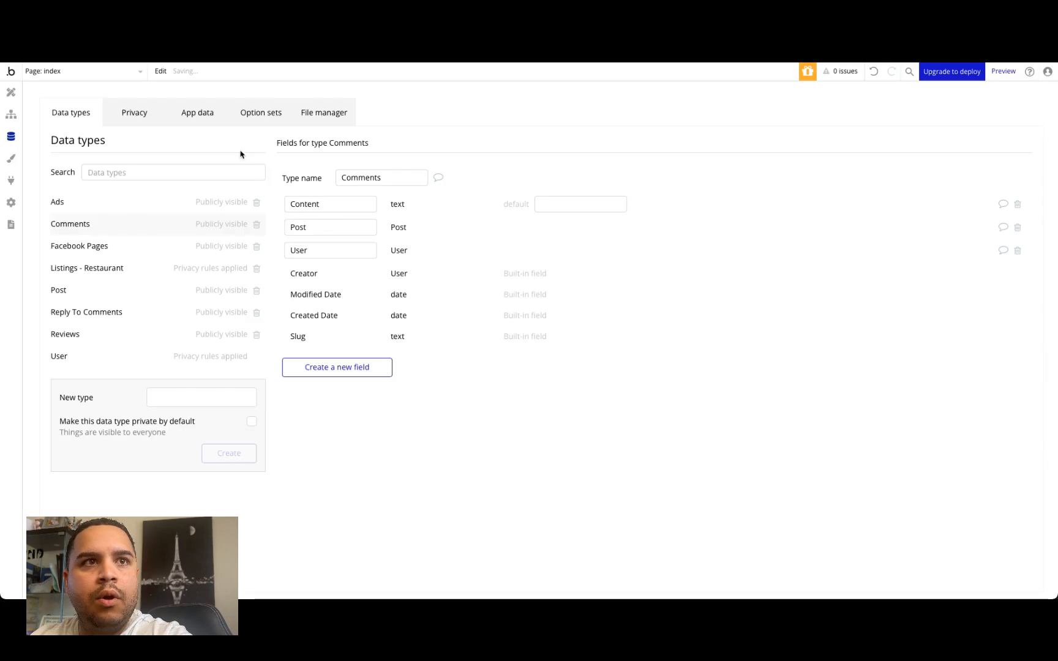
- Add a field named User of type User to the Post data type
{"action": "left_click", "coordinate": [78, 292]}
{"action": "left_click", "coordinate": [331, 304]}
{"action": "left_click", "coordinate": [524, 161]}
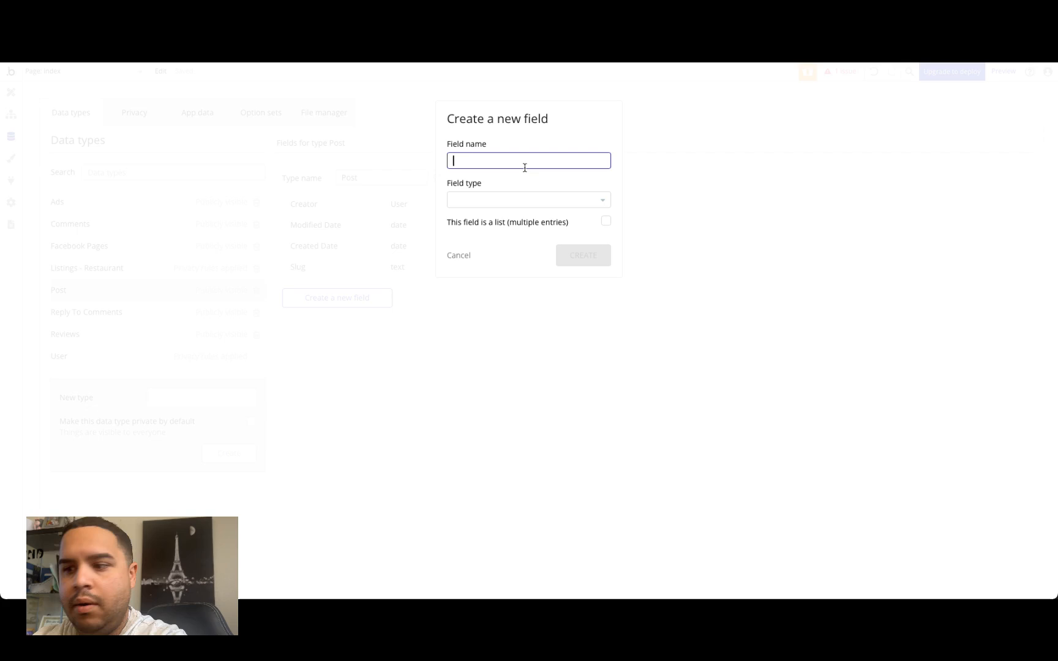
{"action": "left_click", "coordinate": [533, 205]}
{"action": "type", "text": "use"}
{"action": "left_click", "coordinate": [521, 233]}
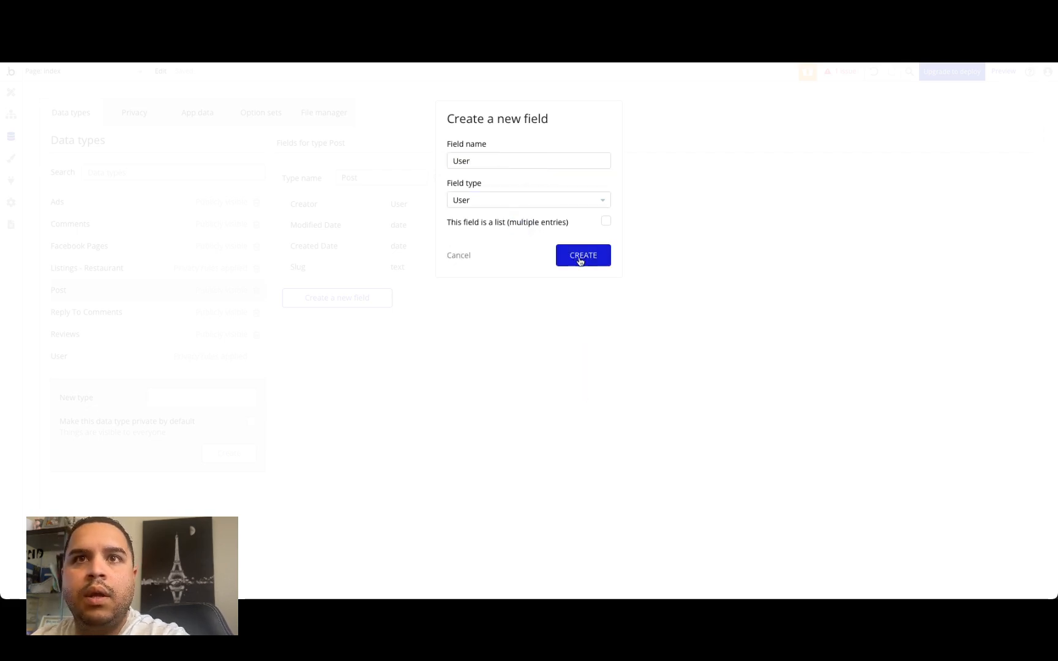
{"action": "left_click", "coordinate": [582, 257]}
- Add a field named Content of type text to the Post data type
{"action": "left_click", "coordinate": [332, 321]}
{"action": "left_click", "coordinate": [488, 161]}
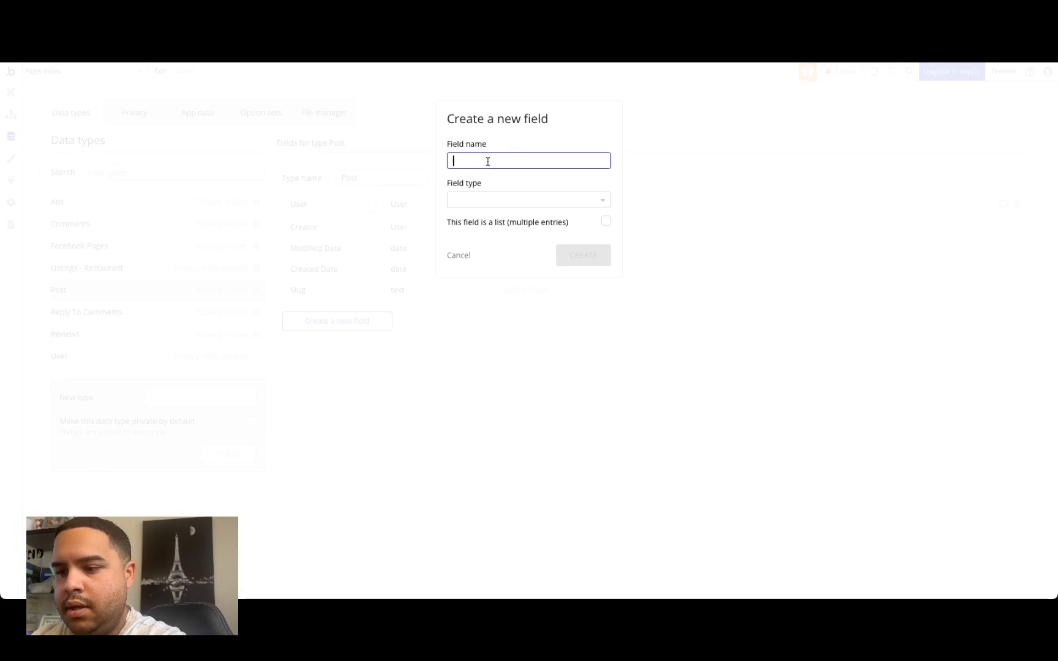
{"action": "left_click", "coordinate": [508, 200]}
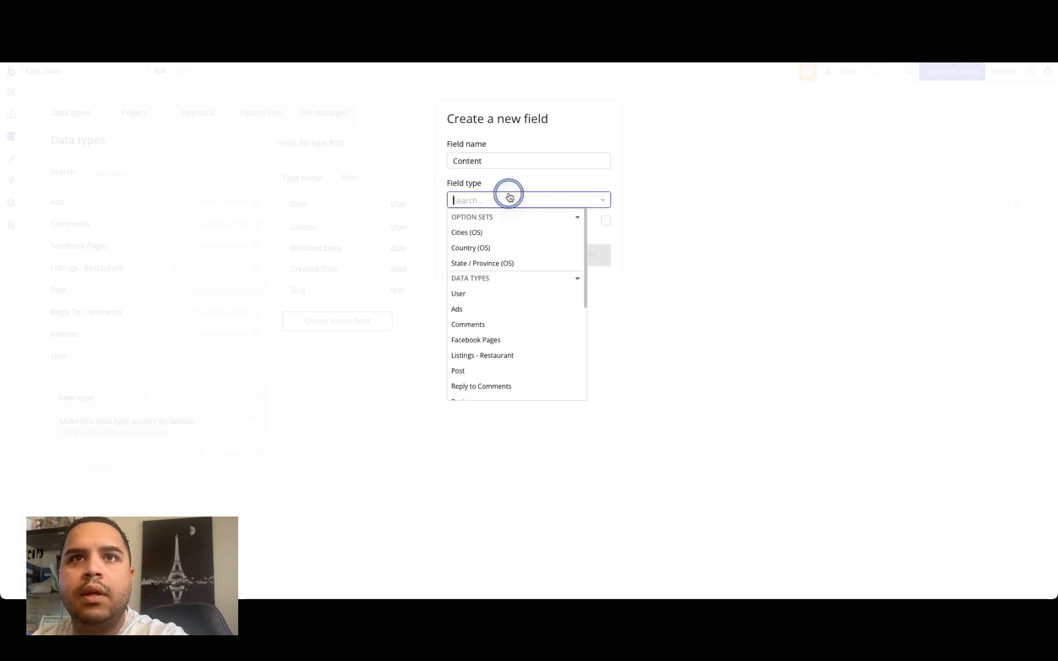
{"action": "type", "text": "tex"}
{"action": "left_click", "coordinate": [500, 234]}
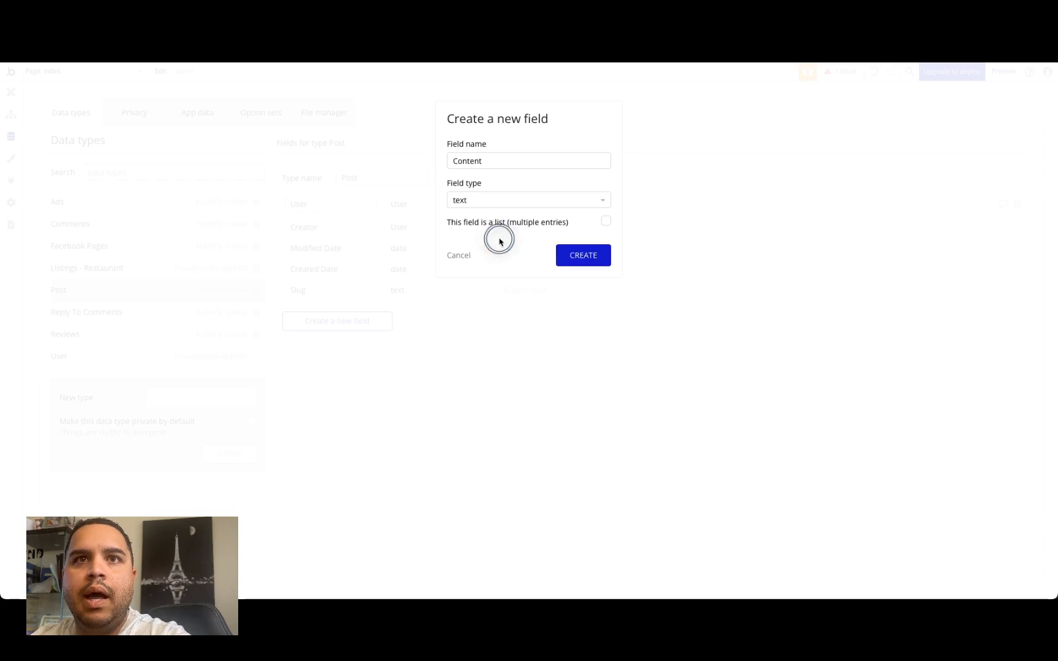
{"action": "left_click", "coordinate": [582, 257]}
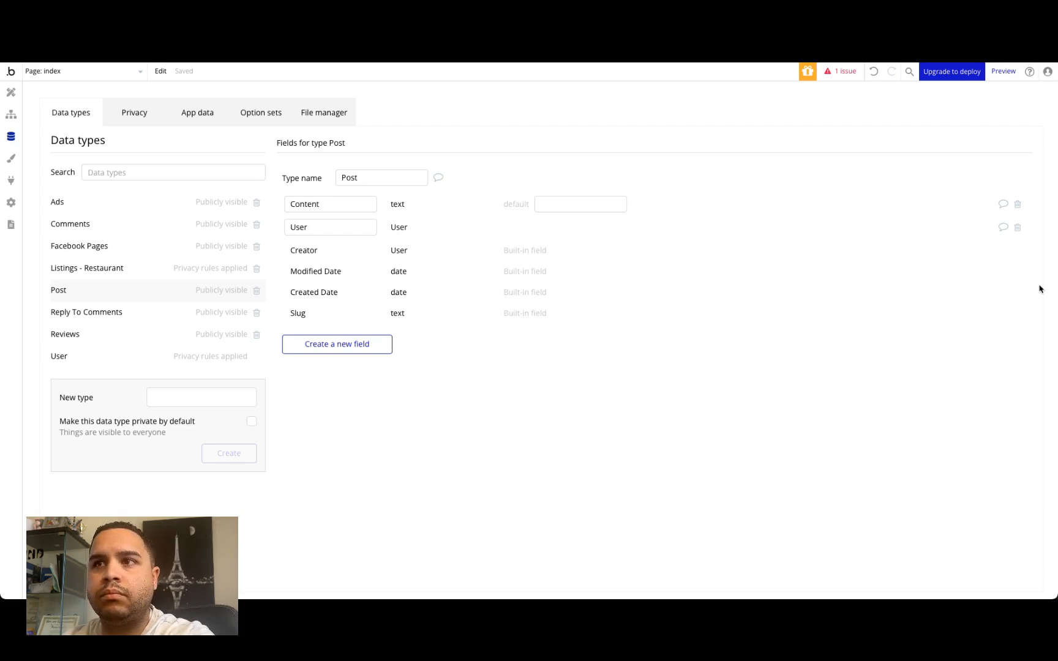
- Return to the index page design and place a repeating group inside the empty middle Group D
{"action": "left_click", "coordinate": [11, 93]}
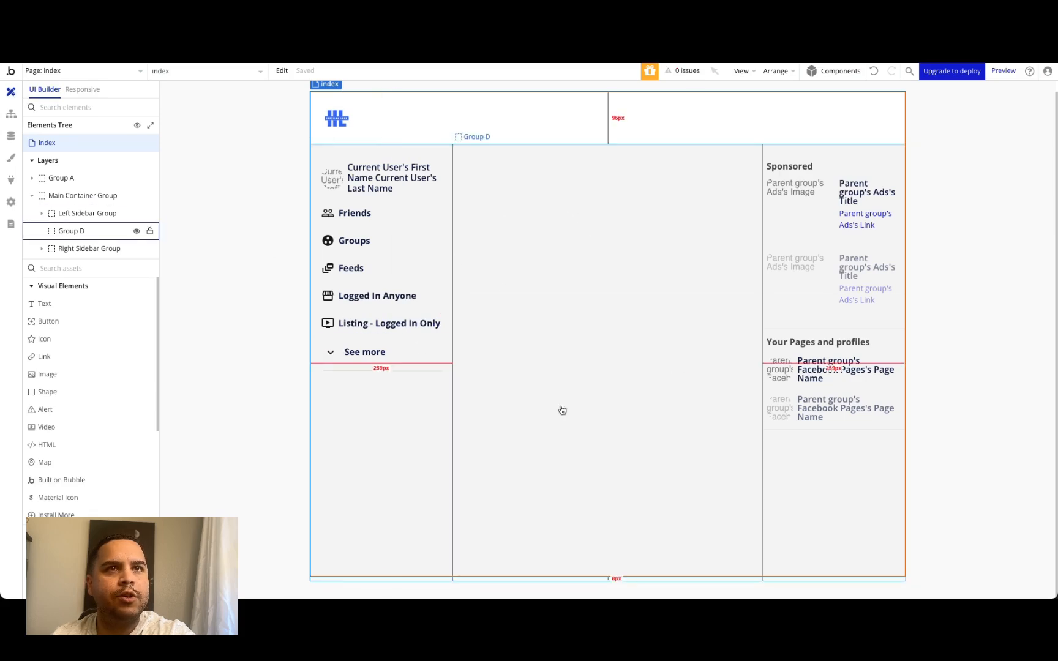
{"action": "left_click", "coordinate": [547, 265]}
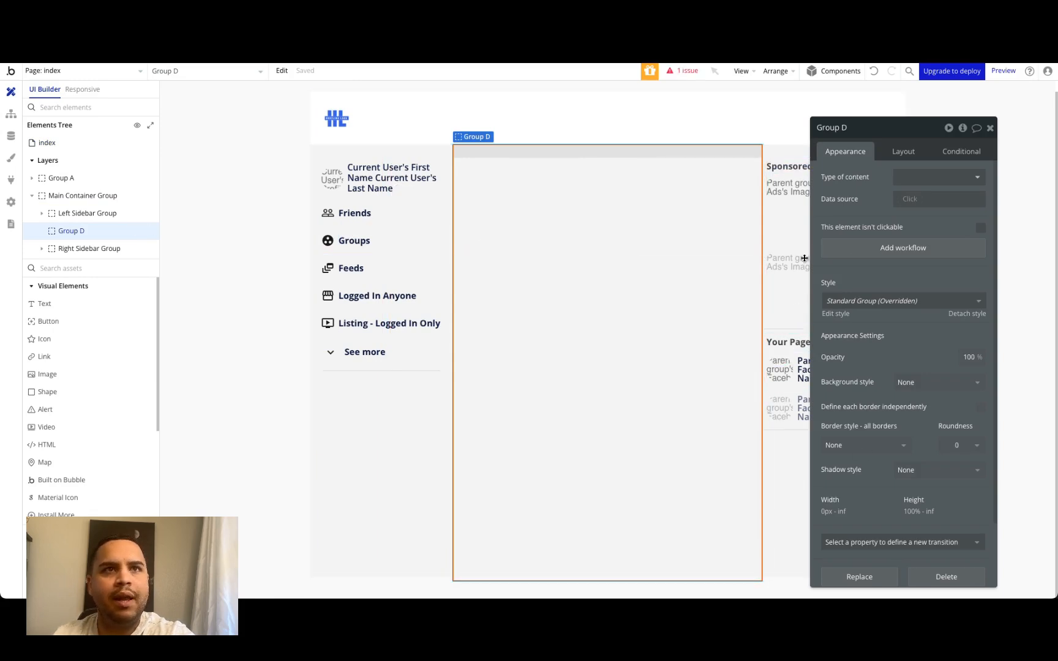
{"action": "left_click_drag", "start_coordinate": [888, 128], "coordinate": [309, 111]}
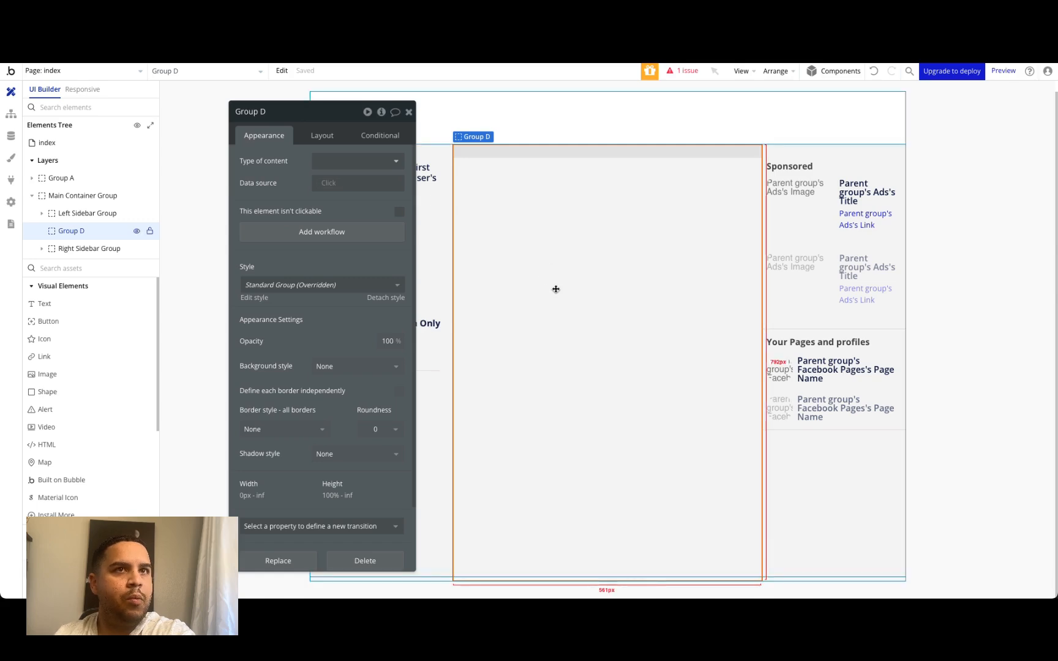
{"action": "key", "text": "r"}
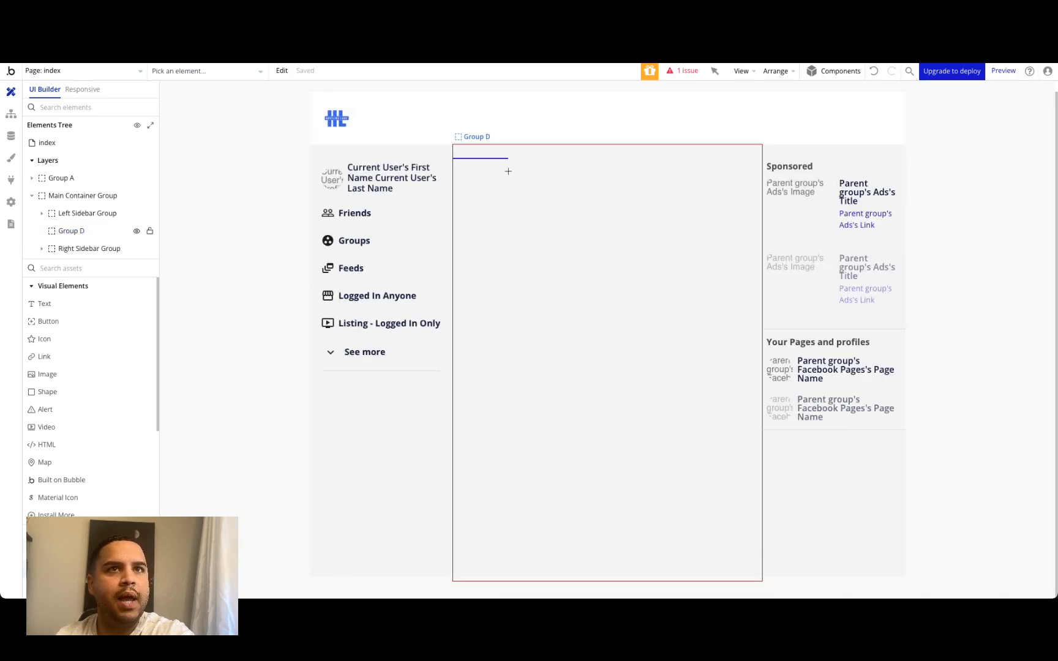
{"action": "left_click", "coordinate": [503, 195]}
- Set the repeating group's content type to Post and its data source to a search for Posts
{"action": "left_click", "coordinate": [344, 161]}
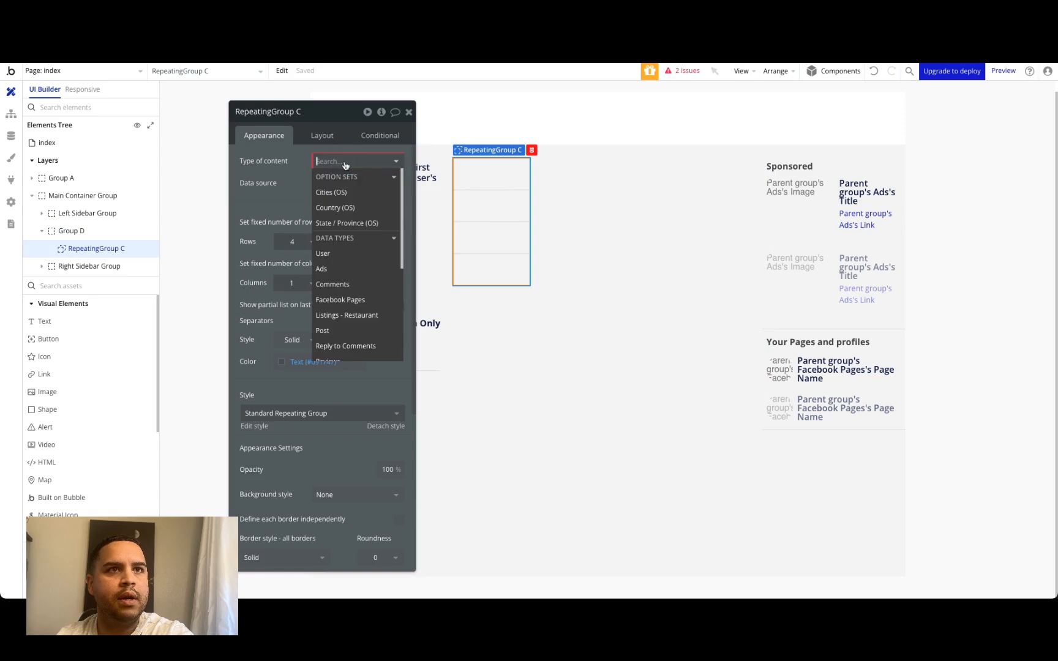
{"action": "left_click", "coordinate": [338, 330]}
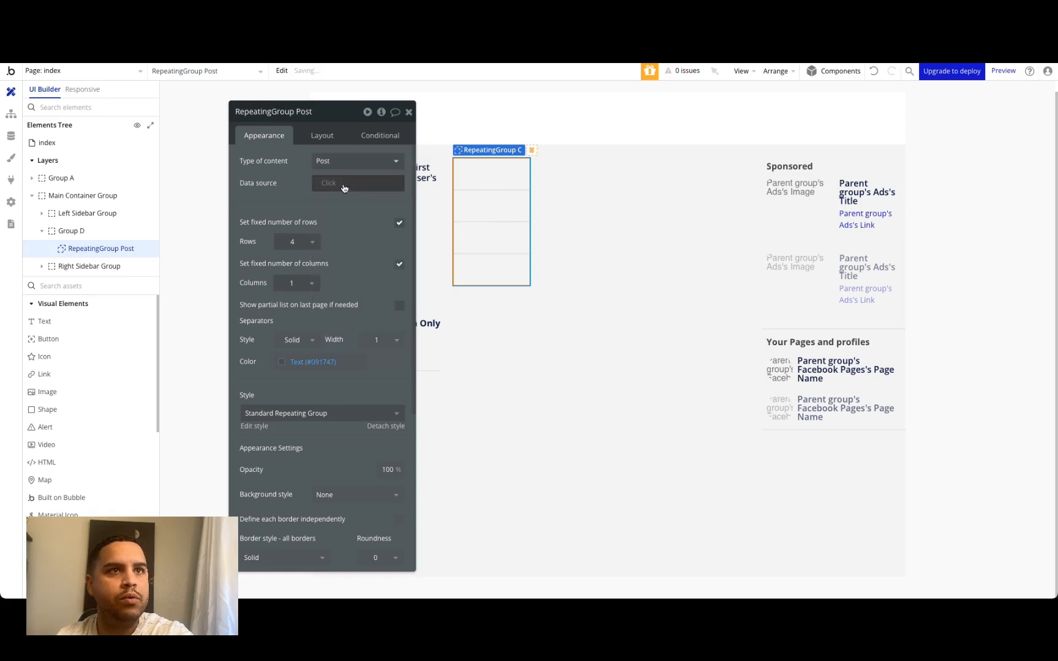
{"action": "left_click", "coordinate": [334, 185]}
{"action": "left_click", "coordinate": [349, 259]}
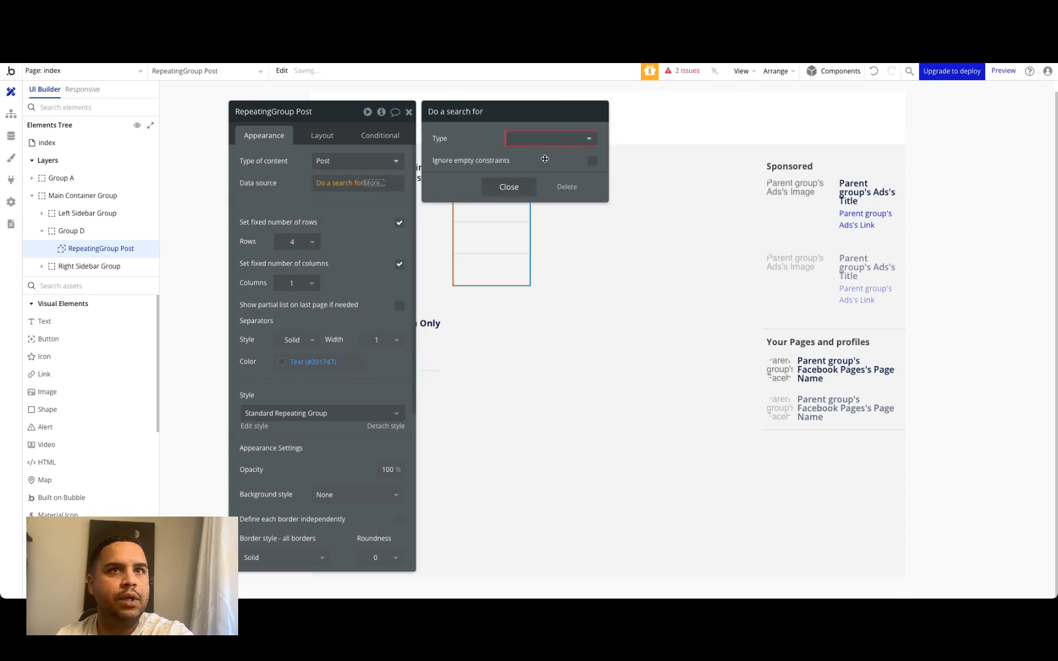
{"action": "left_click", "coordinate": [549, 140]}
{"action": "left_click", "coordinate": [530, 247]}
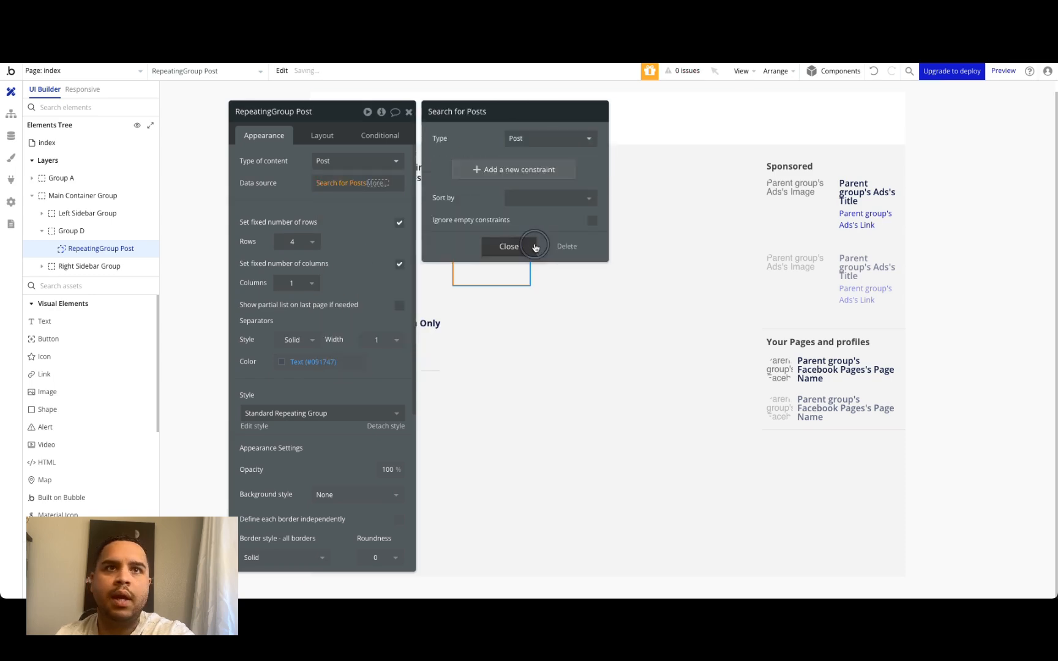
{"action": "left_click", "coordinate": [518, 249]}
{"action": "left_click", "coordinate": [294, 212]}
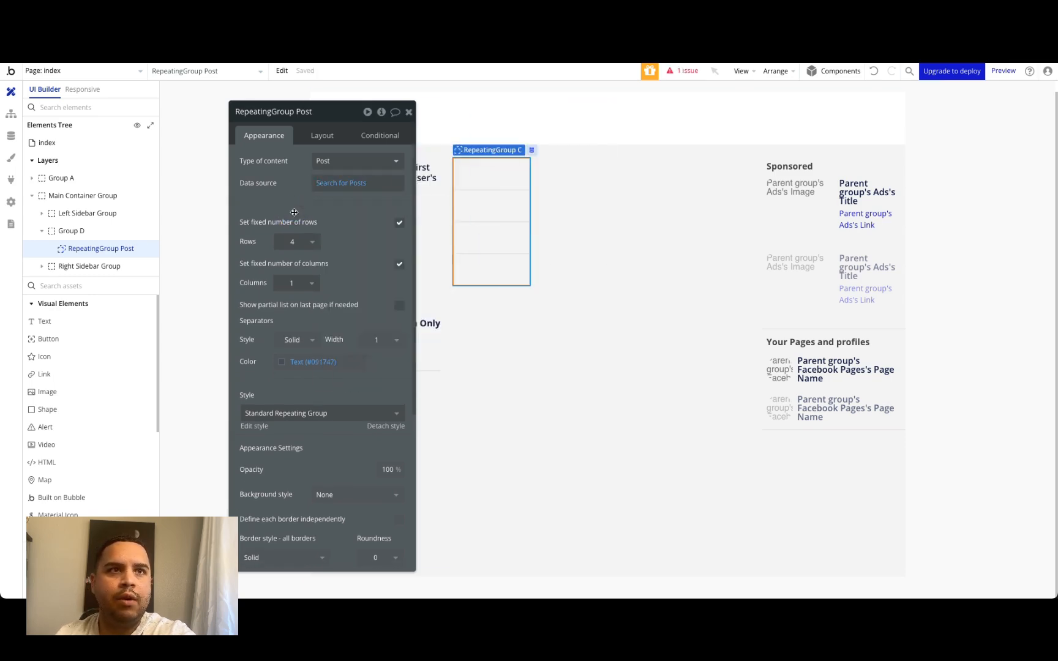
- Turn off fitting the width to content for the Post repeating group
{"action": "left_click", "coordinate": [323, 135]}
{"action": "left_click", "coordinate": [398, 367]}
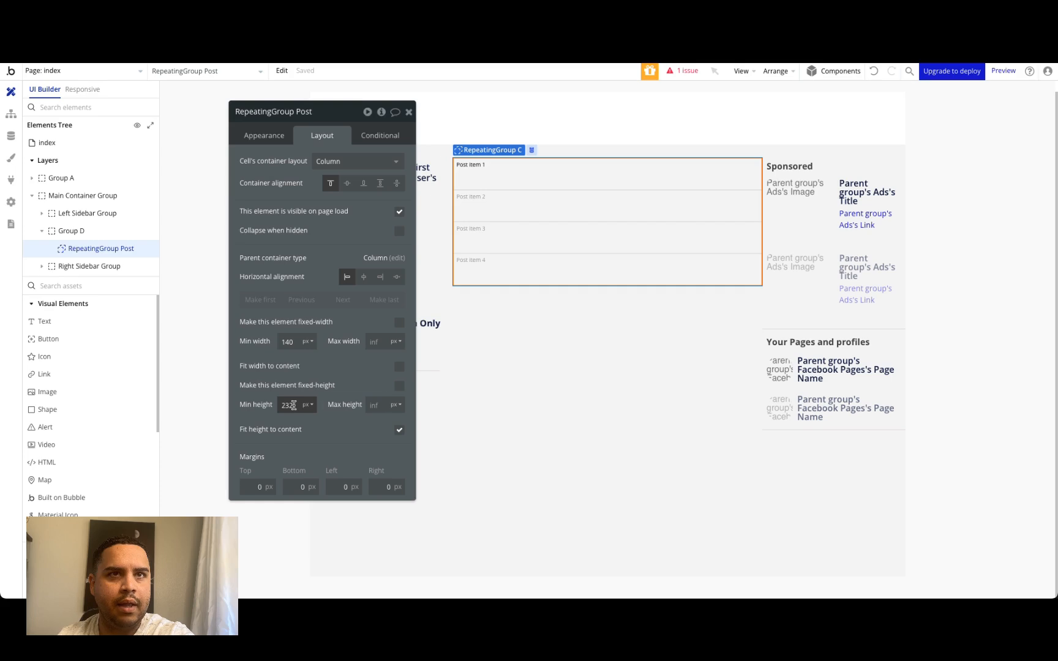
- Set the Post repeating group's minimum height to 100%
{"action": "double_click", "coordinate": [288, 406]}
{"action": "type", "text": "100"}
{"action": "left_click", "coordinate": [308, 404]}
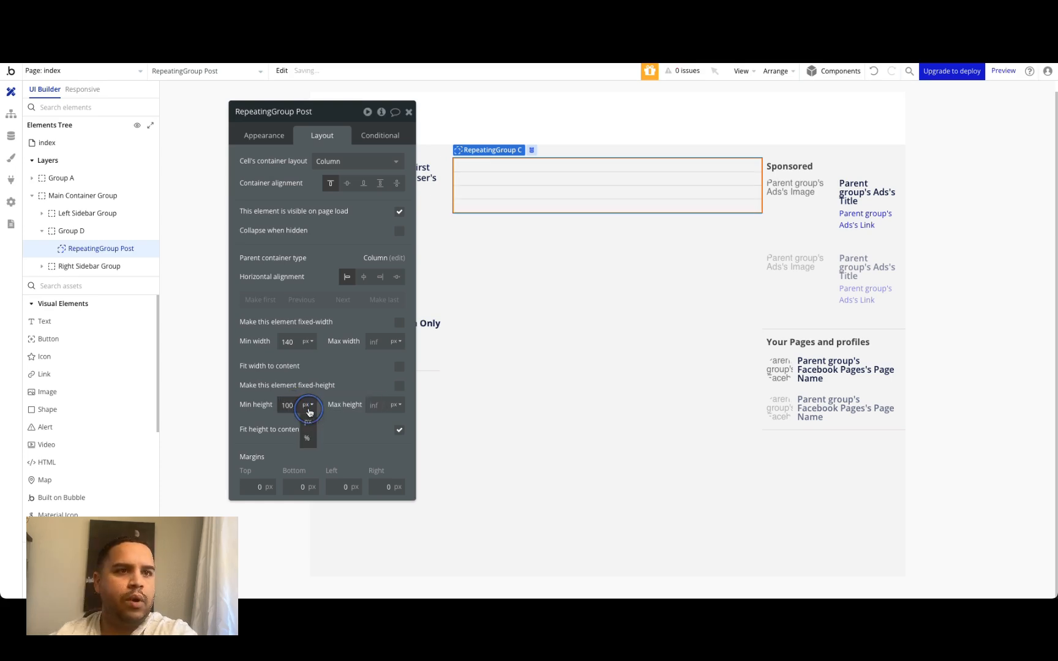
{"action": "left_click", "coordinate": [309, 438]}
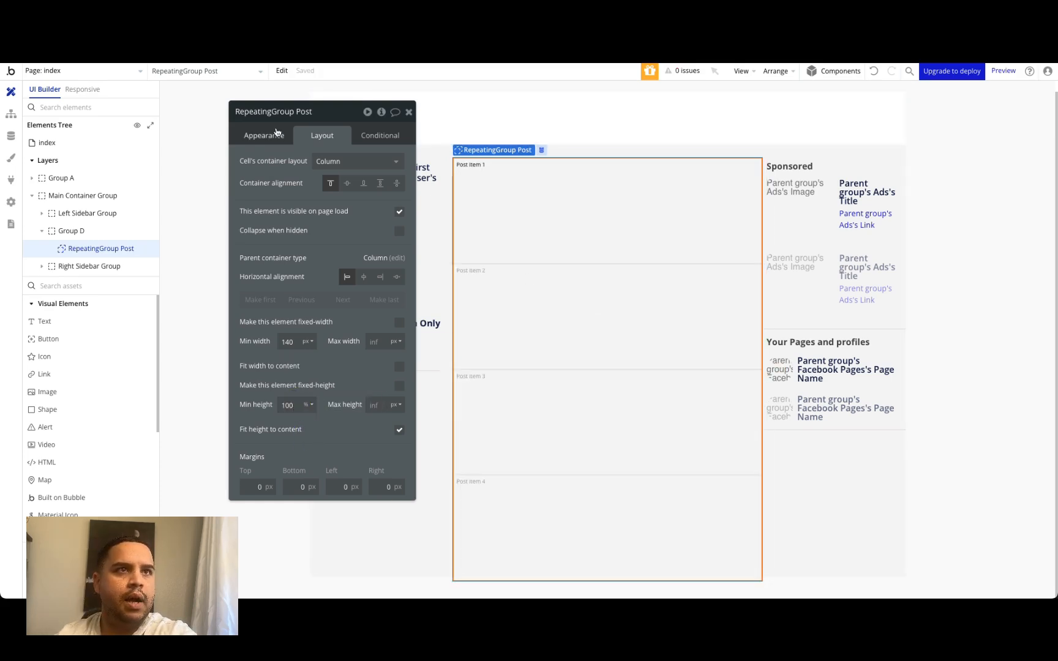
- Turn off the fixed number of rows for the Post repeating group and set its minimum row height to 150 px
{"action": "left_click", "coordinate": [273, 135]}
{"action": "left_click", "coordinate": [399, 222]}
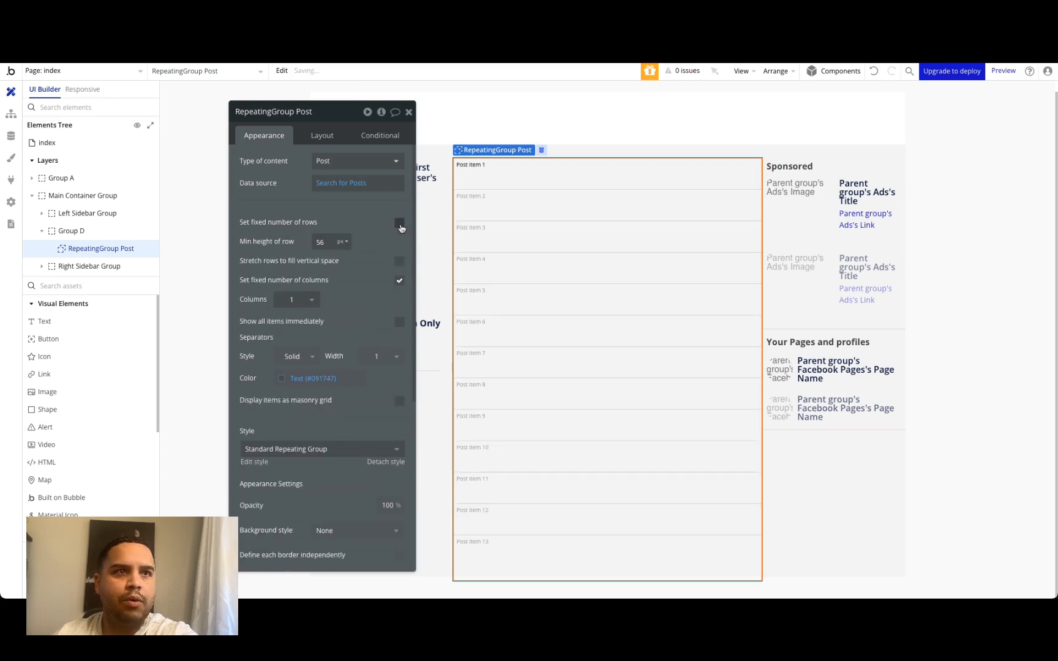
{"action": "left_click", "coordinate": [328, 242]}
{"action": "key", "text": "Up"}
{"action": "key", "text": "Up"}
{"action": "key", "text": "Up"}
{"action": "key", "text": "Up"}
{"action": "key", "text": "Up"}
{"action": "key", "text": "Up"}
{"action": "key", "text": "Up"}
{"action": "key", "text": "Up"}
{"action": "key", "text": "Up"}
{"action": "key", "text": "Up"}
{"action": "key", "text": "Up"}
{"action": "key", "text": "Up"}
{"action": "key", "text": "Up"}
{"action": "key", "text": "Up"}
{"action": "key", "text": "Up"}
{"action": "key", "text": "Up"}
{"action": "key", "text": "Up"}
{"action": "key", "text": "Up"}
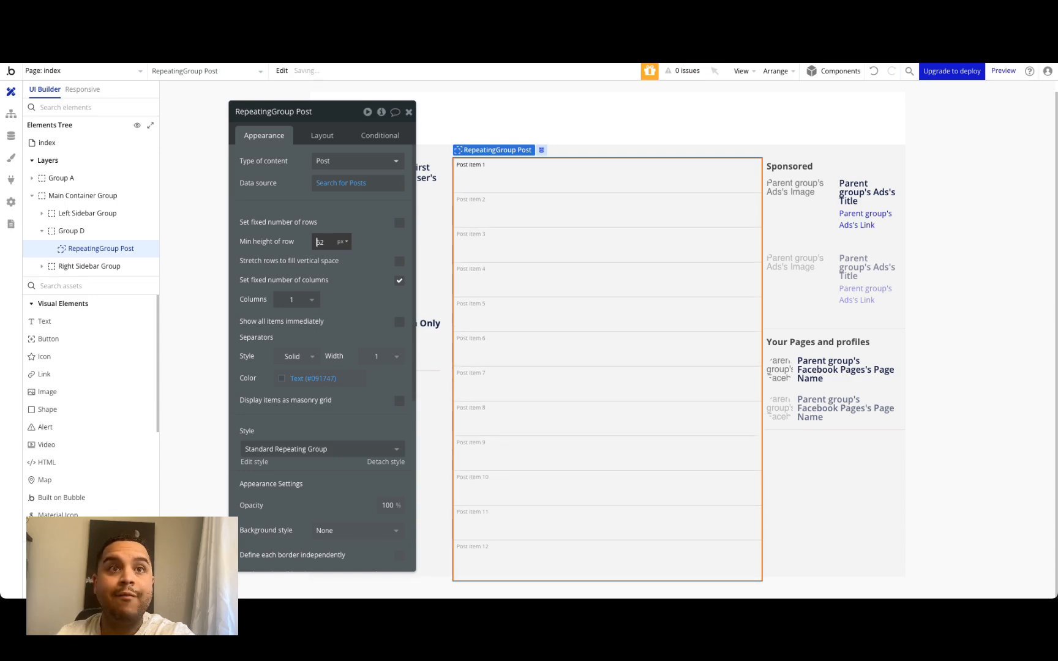
{"action": "key", "text": "Up"}
{"action": "key", "text": "Up"}
{"action": "key", "text": "Up"}
{"action": "key", "text": "Up"}
{"action": "key", "text": "Up"}
{"action": "key", "text": "Up"}
{"action": "key", "text": "Up"}
{"action": "key", "text": "Up"}
{"action": "key", "text": "Up"}
{"action": "key", "text": "Up"}
{"action": "key", "text": "Up"}
{"action": "key", "text": "Up"}
{"action": "key", "text": "Up"}
{"action": "key", "text": "Up"}
{"action": "key", "text": "Up"}
{"action": "key", "text": "Up"}
{"action": "key", "text": "Up"}
{"action": "key", "text": "Up"}
{"action": "key", "text": "Up"}
{"action": "key", "text": "Up"}
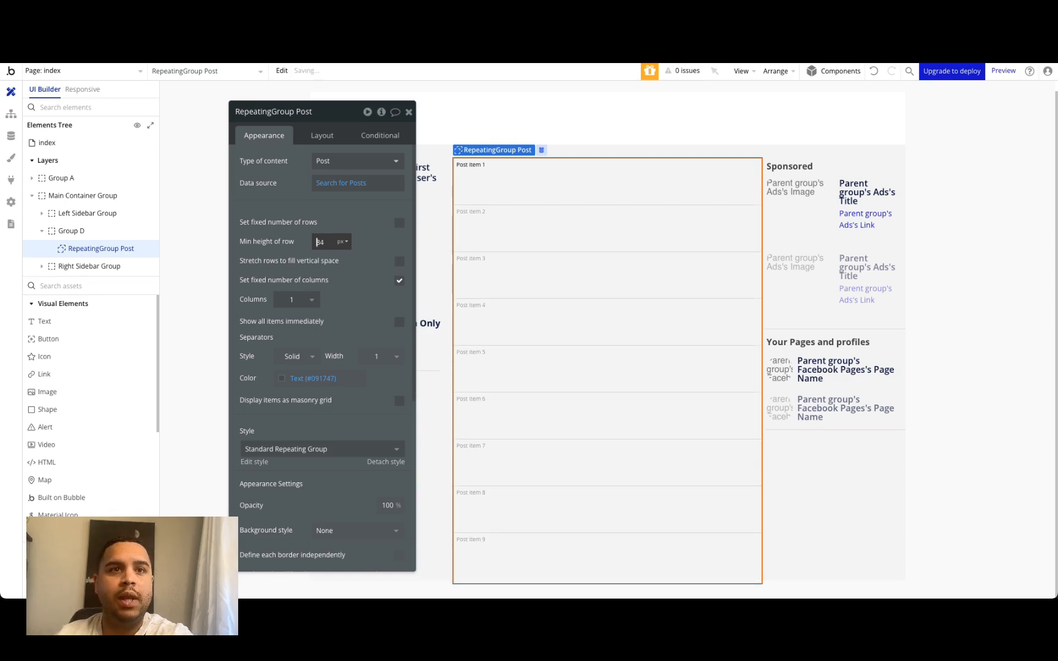
{"action": "key", "text": "Up"}
{"action": "key", "text": "Up"}
{"action": "key", "text": "Up"}
{"action": "key", "text": "Up"}
{"action": "key", "text": "Up"}
{"action": "key", "text": "Up"}
{"action": "key", "text": "Up"}
{"action": "key", "text": "Up"}
{"action": "key", "text": "Up"}
{"action": "key", "text": "Up"}
{"action": "key", "text": "Up"}
{"action": "key", "text": "Up"}
{"action": "key", "text": "Up"}
{"action": "key", "text": "Up"}
{"action": "key", "text": "Up"}
{"action": "key", "text": "Up"}
{"action": "key", "text": "Up"}
{"action": "key", "text": "Up"}
{"action": "key", "text": "Up"}
{"action": "key", "text": "Up"}
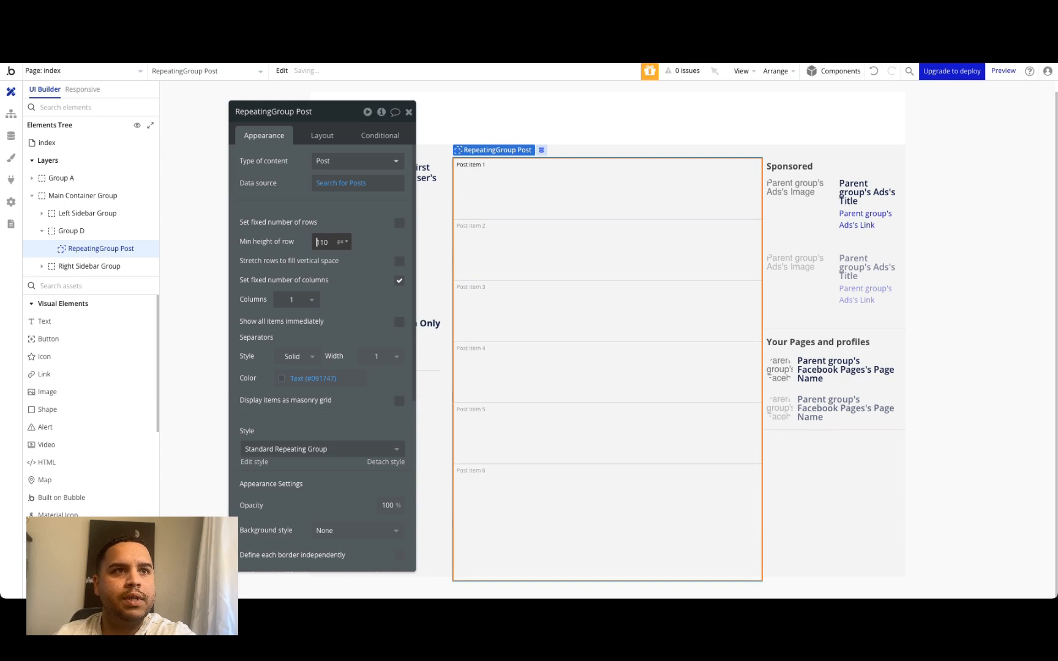
{"action": "key", "text": "Up"}
{"action": "key", "text": "Up"}
{"action": "key", "text": "Up"}
{"action": "key", "text": "Up"}
{"action": "key", "text": "Up"}
{"action": "key", "text": "Up"}
{"action": "key", "text": "Up"}
{"action": "key", "text": "Up"}
{"action": "key", "text": "Up"}
{"action": "key", "text": "Up"}
{"action": "key", "text": "Up"}
{"action": "key", "text": "Up"}
{"action": "key", "text": "Up"}
{"action": "key", "text": "Up"}
{"action": "key", "text": "Up"}
{"action": "key", "text": "Up"}
{"action": "key", "text": "Up"}
{"action": "key", "text": "Up"}
{"action": "key", "text": "Up"}
{"action": "key", "text": "Up"}
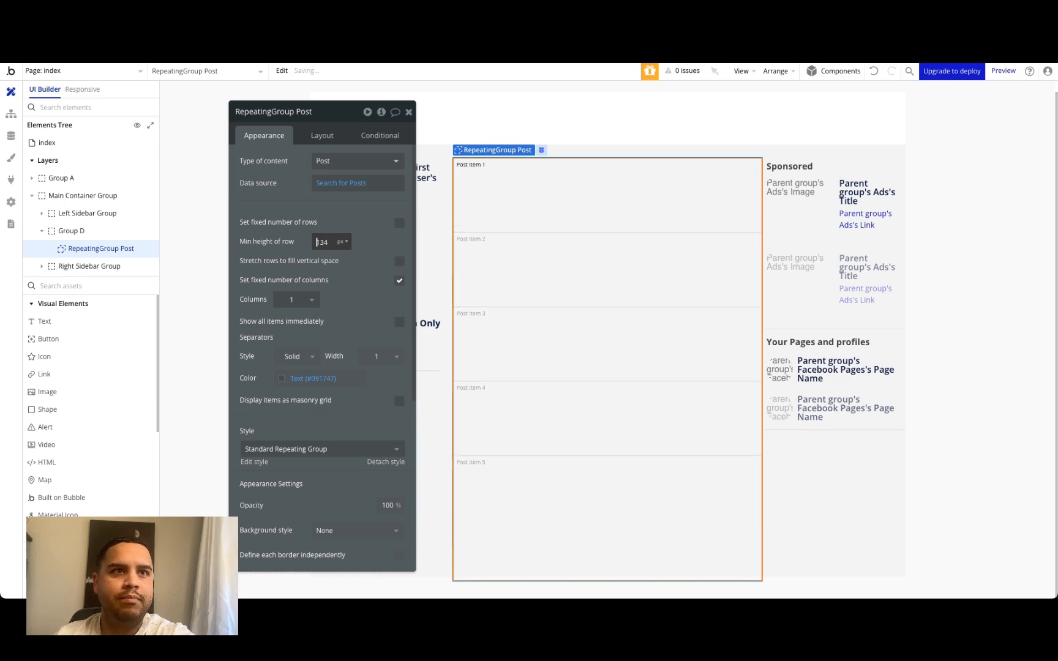
{"action": "key", "text": "Up"}
{"action": "key", "text": "Up"}
{"action": "key", "text": "Up"}
{"action": "key", "text": "Up"}
{"action": "key", "text": "Up"}
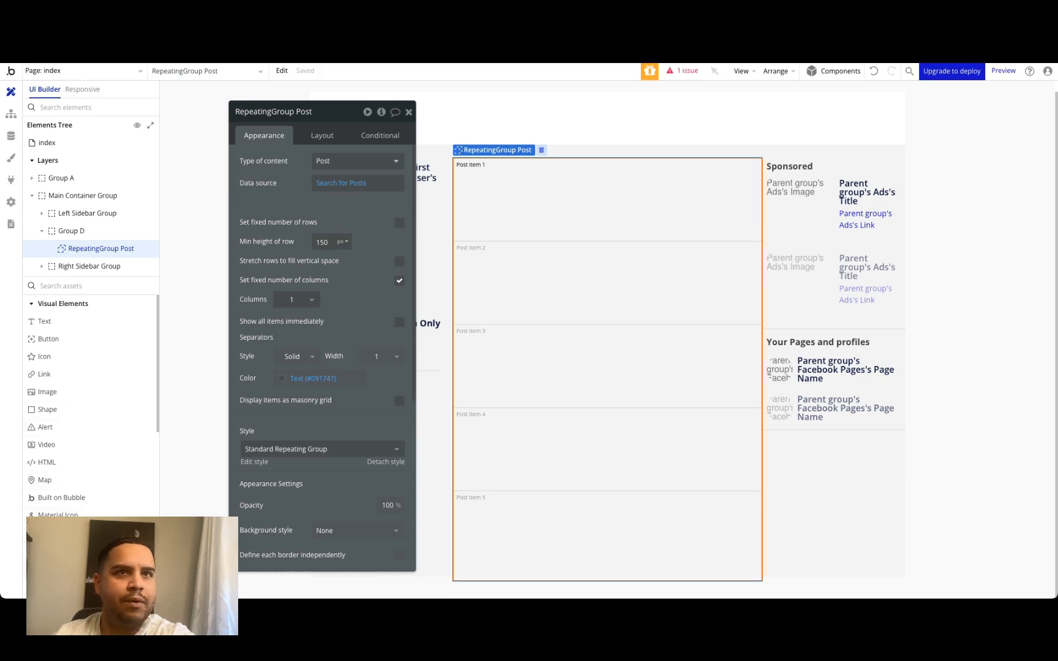
- Place a group in the repeating group's first cell with content type Post and Current cell's Post as data source
{"action": "left_click", "coordinate": [47, 568]}
{"action": "left_click", "coordinate": [534, 186]}
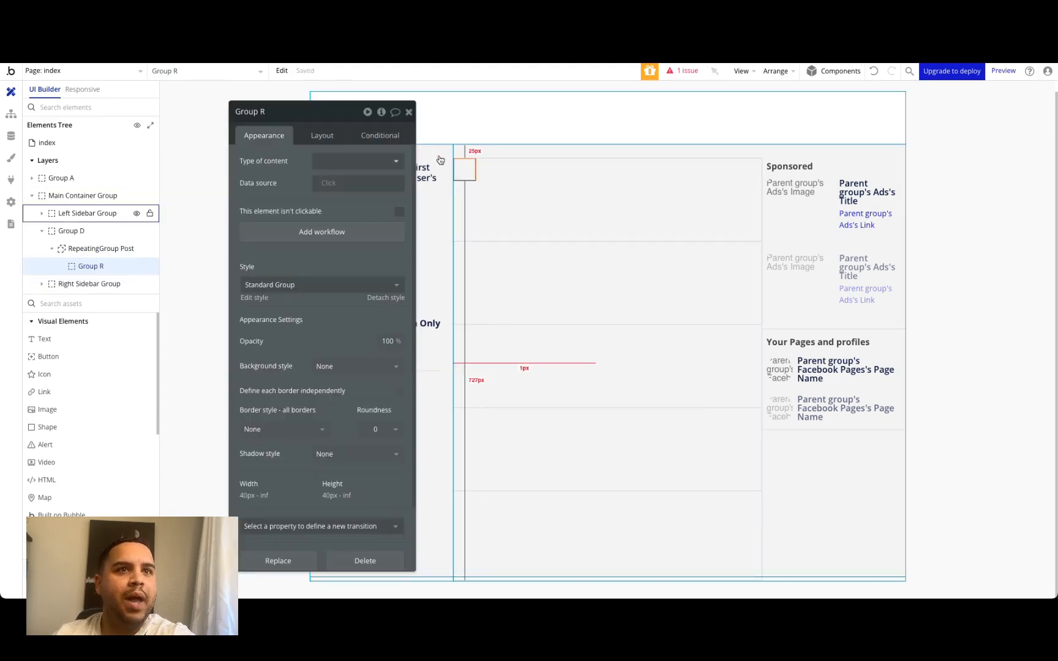
{"action": "left_click", "coordinate": [331, 161]}
{"action": "type", "text": "p"}
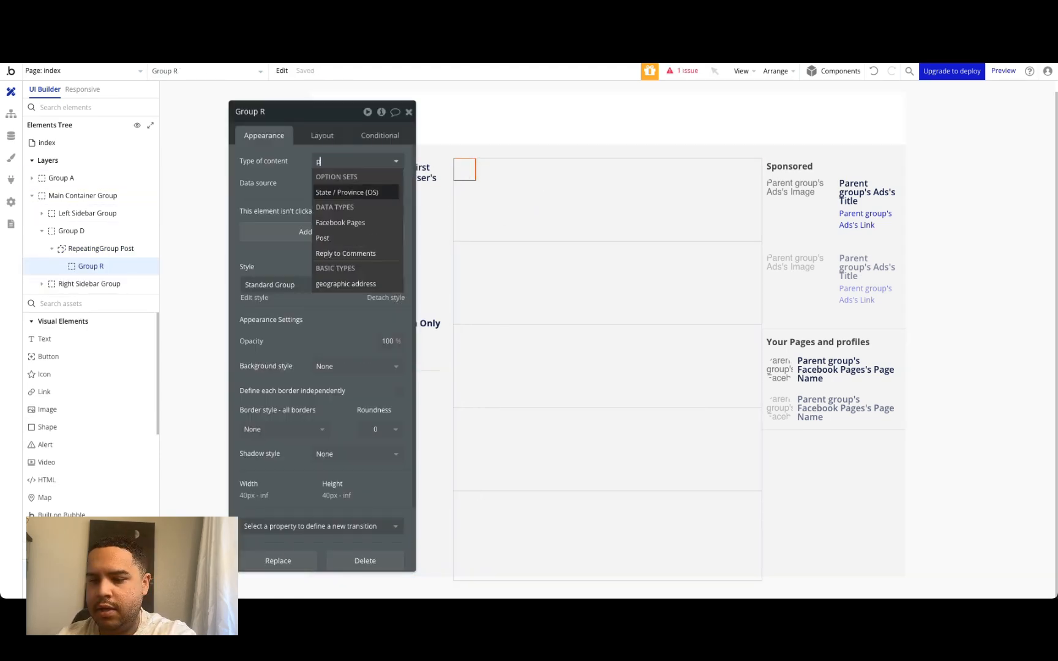
{"action": "type", "text": "os"}
{"action": "left_click", "coordinate": [327, 190]}
{"action": "left_click", "coordinate": [329, 183]}
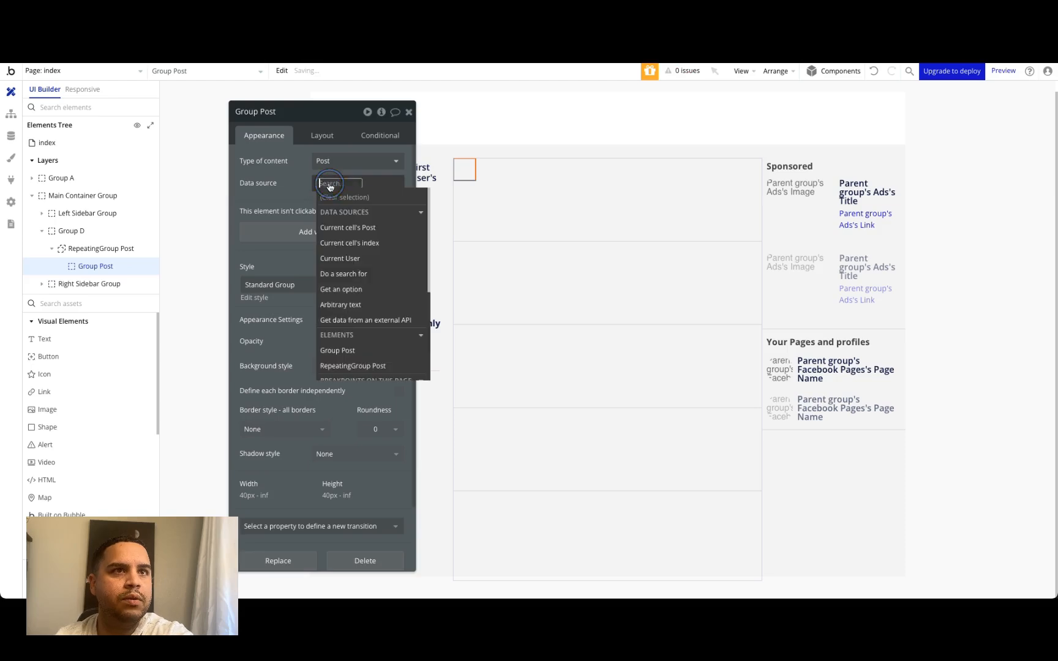
{"action": "left_click", "coordinate": [343, 228]}
- Turn off fixed width and fitting the width to content for the new cell group
{"action": "left_click", "coordinate": [319, 137]}
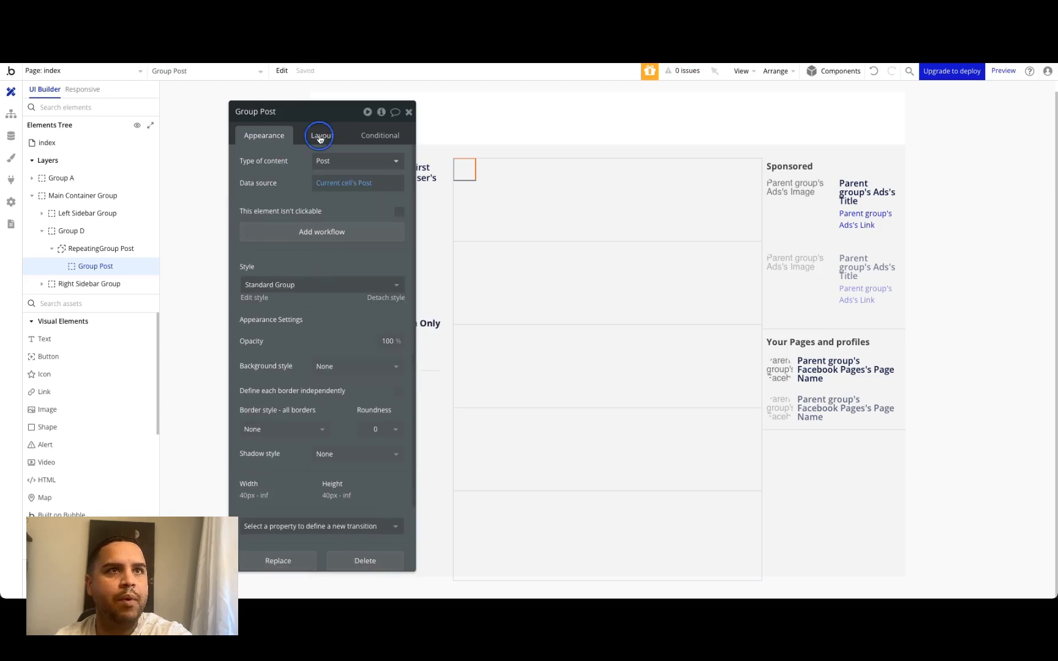
{"action": "left_click", "coordinate": [399, 386]}
{"action": "left_click", "coordinate": [399, 387]}
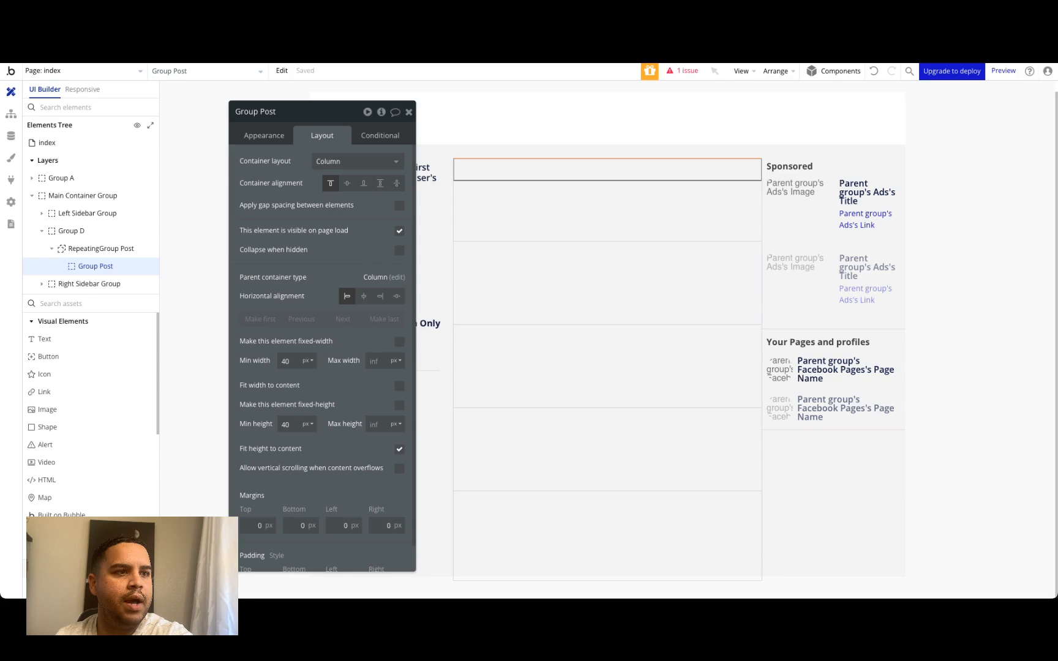
- Nest another group inside the cell's Group Post and turn off fitting its width to content
{"action": "left_click", "coordinate": [48, 586]}
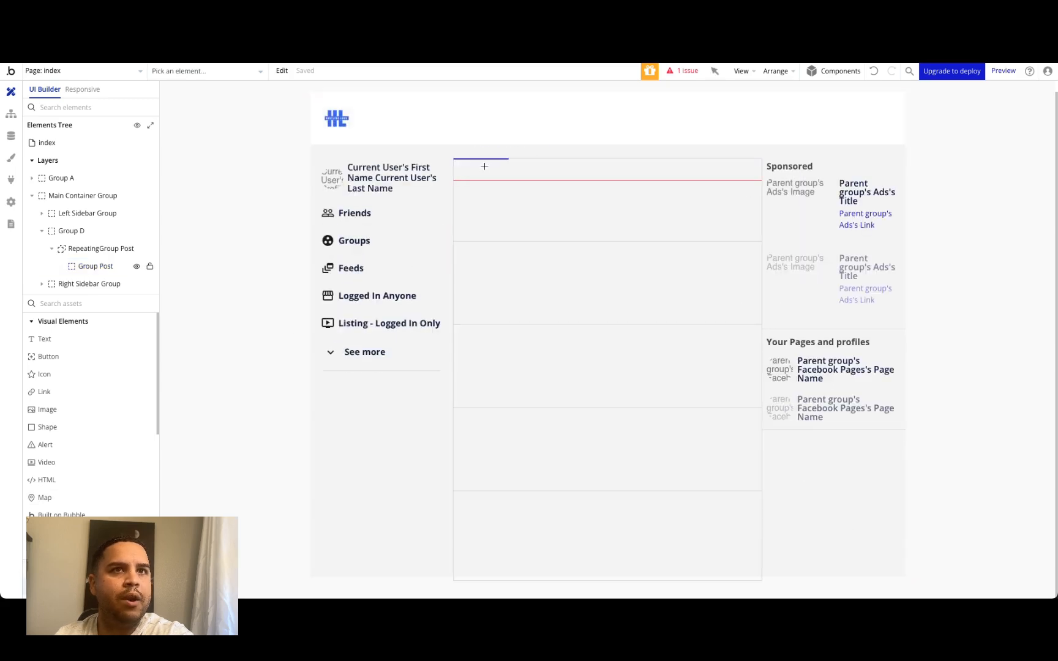
{"action": "left_click", "coordinate": [485, 166]}
{"action": "left_click", "coordinate": [399, 385]}
- Set the nested group's content type to Post and its data source to Parent group's Post
{"action": "left_click", "coordinate": [265, 136]}
{"action": "left_click", "coordinate": [355, 164]}
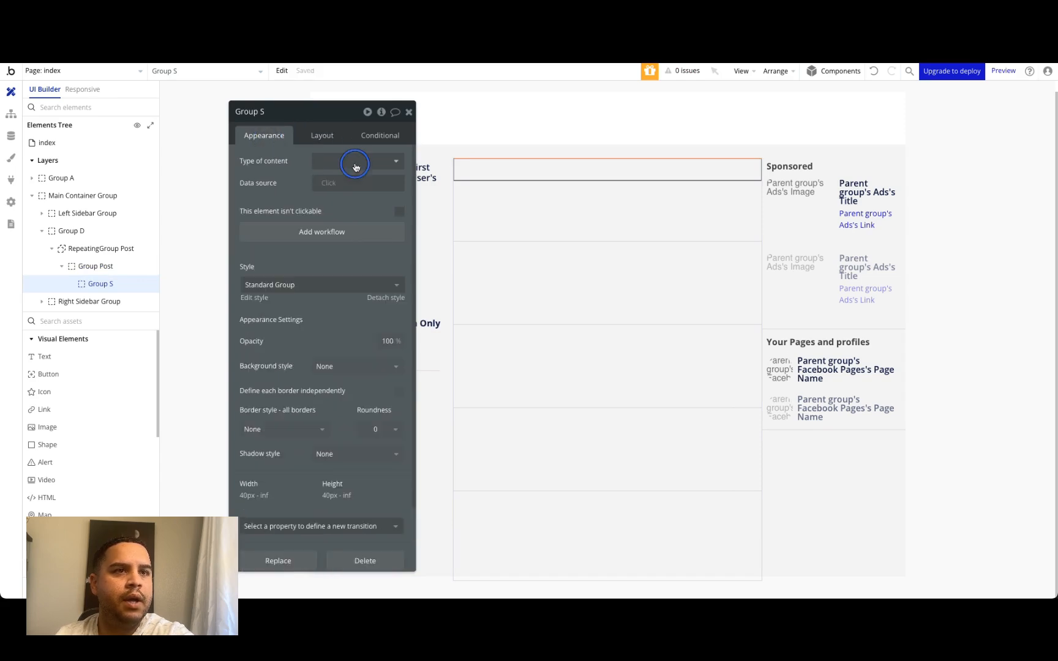
{"action": "left_click", "coordinate": [331, 346]}
{"action": "left_click", "coordinate": [328, 183]}
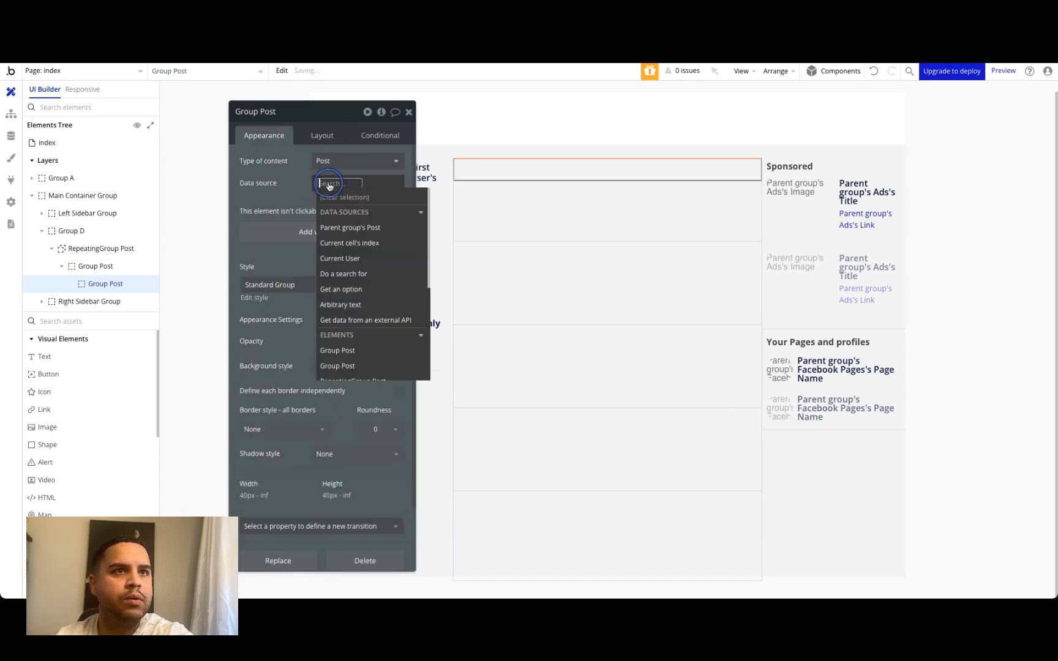
{"action": "left_click", "coordinate": [350, 227]}
{"action": "left_click", "coordinate": [297, 186]}
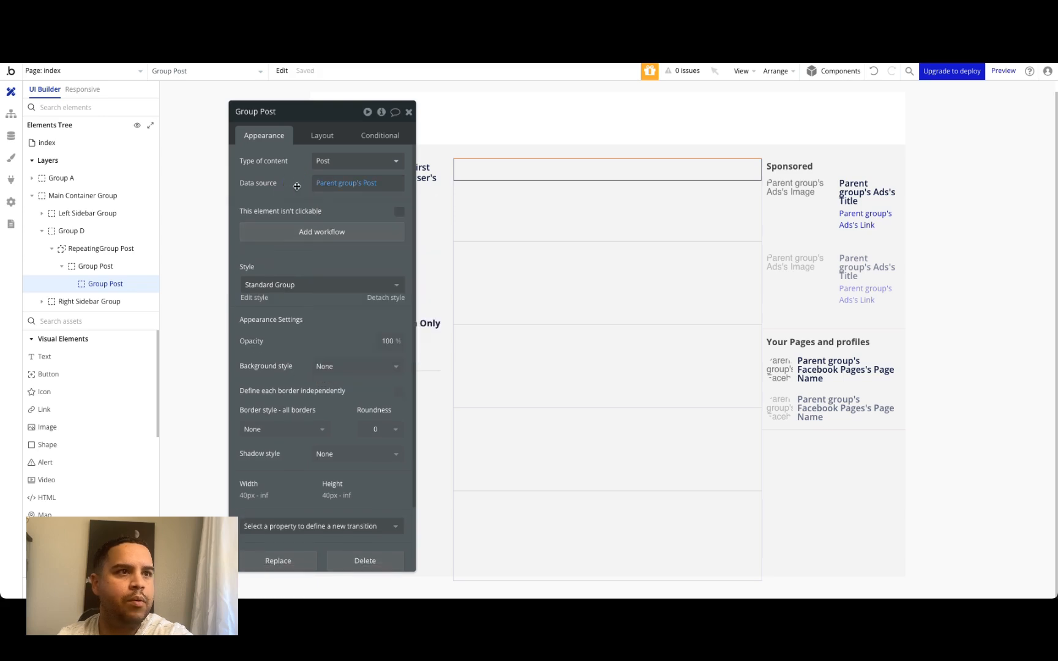
- Add an image inside the nested group with Parent group's Post's User's Profile Image as its dynamic source
{"action": "left_click", "coordinate": [47, 427]}
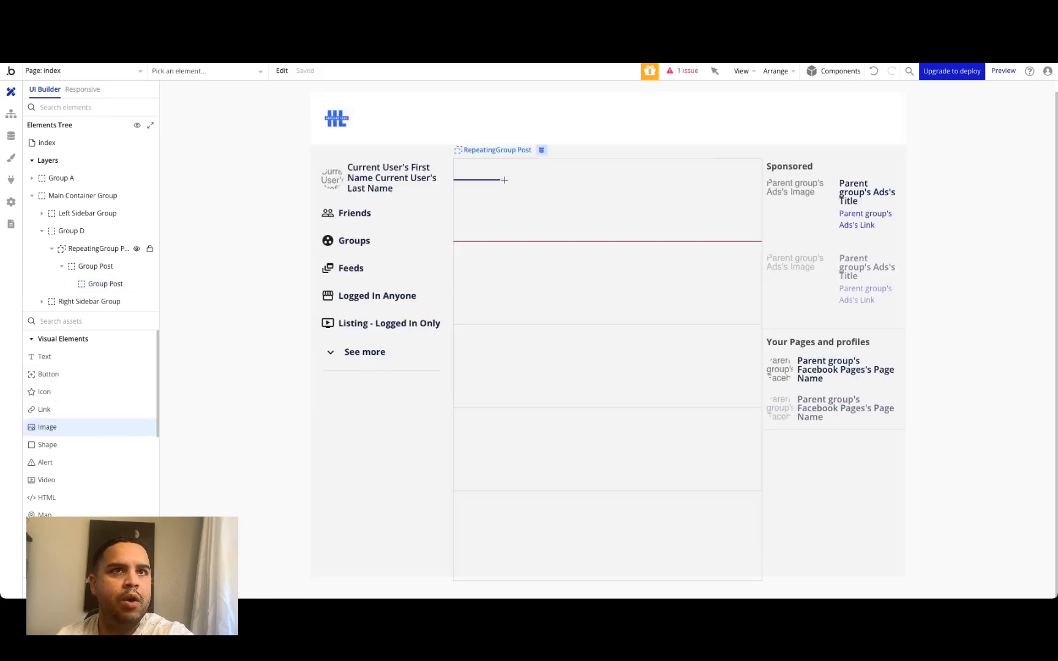
{"action": "left_click", "coordinate": [497, 170]}
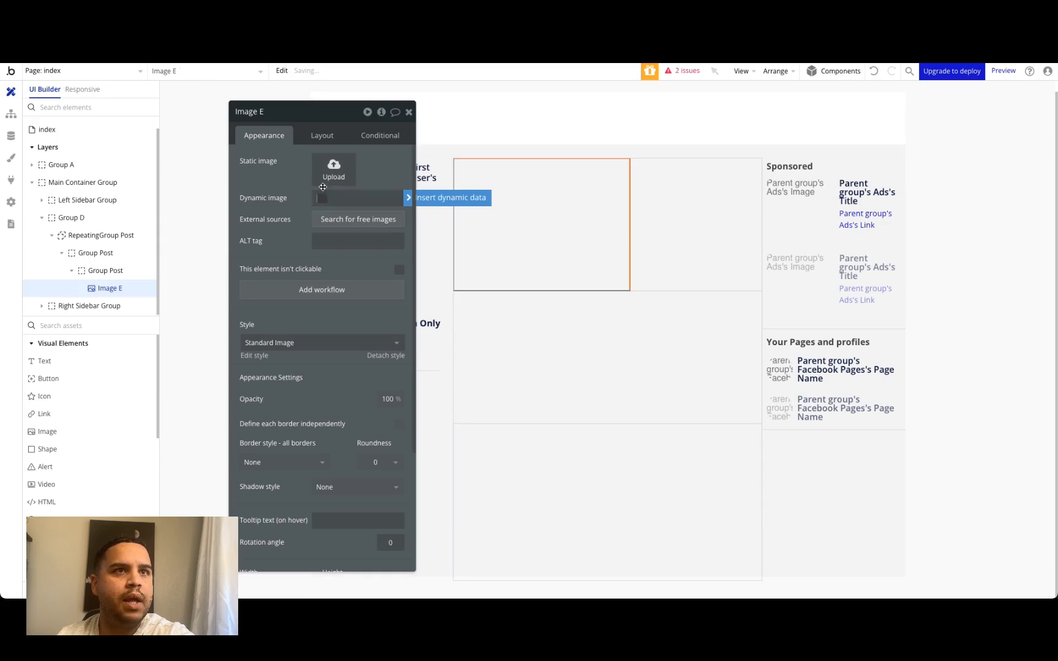
{"action": "left_click", "coordinate": [346, 197]}
{"action": "left_click", "coordinate": [350, 240]}
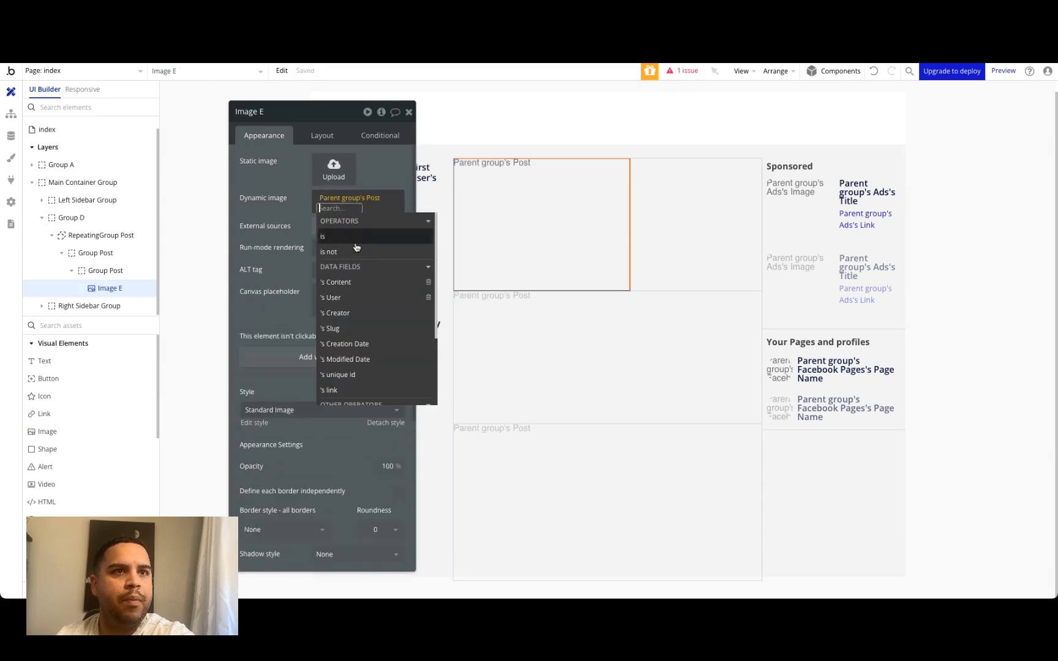
{"action": "left_click", "coordinate": [338, 299]}
{"action": "left_click", "coordinate": [363, 311]}
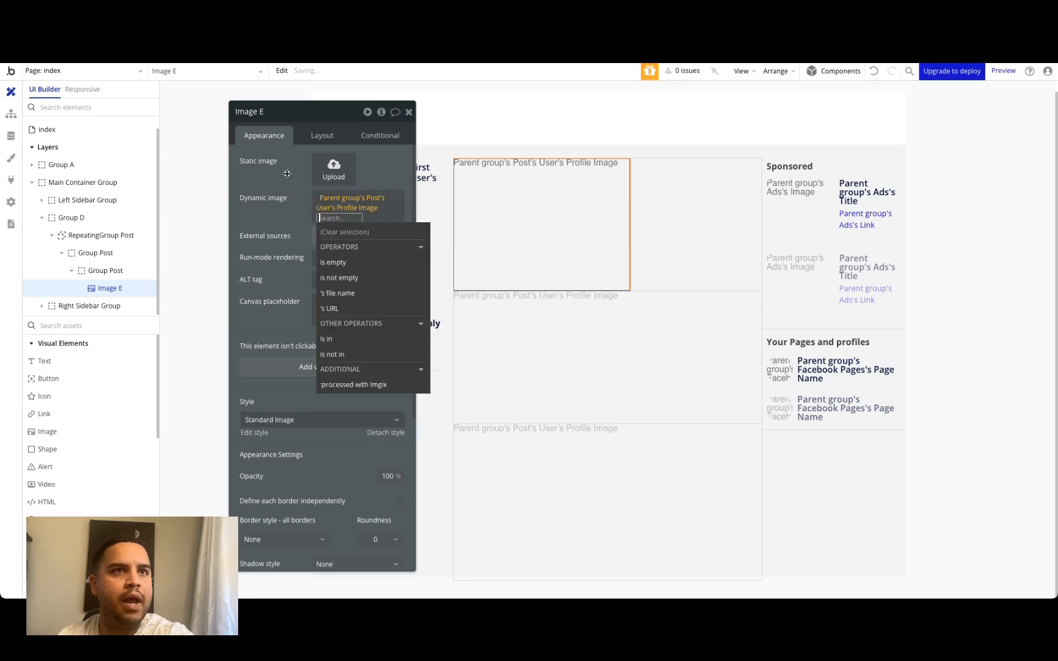
{"action": "left_click", "coordinate": [286, 174]}
- Set the profile image's roundness to 100 and its fixed width to 40 px with a locked 1 x 1 aspect ratio
{"action": "left_click", "coordinate": [377, 530]}
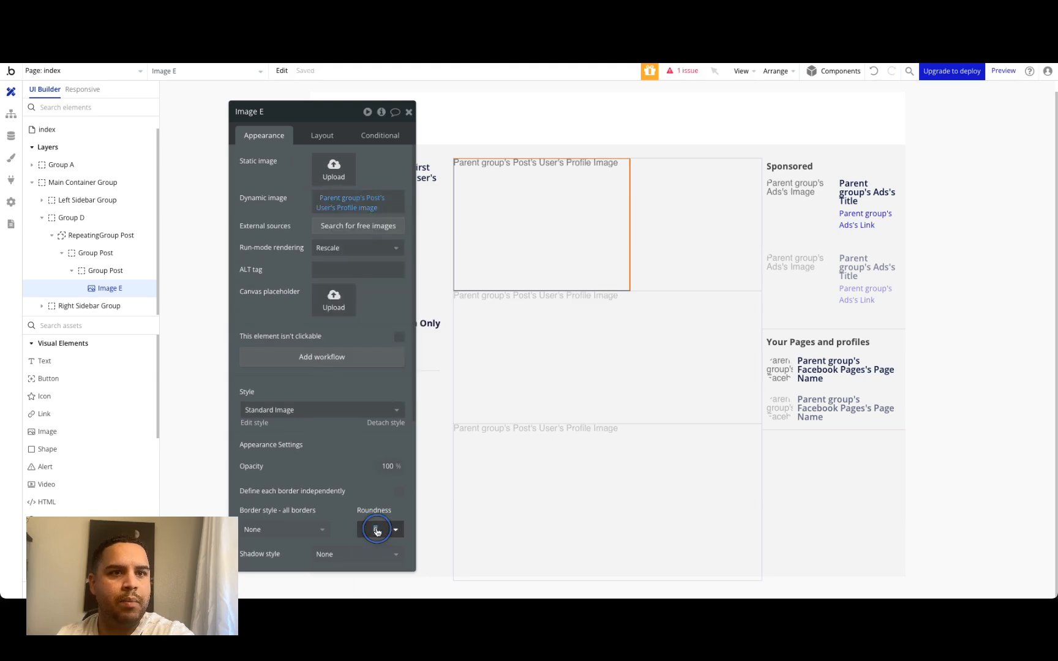
{"action": "type", "text": "100"}
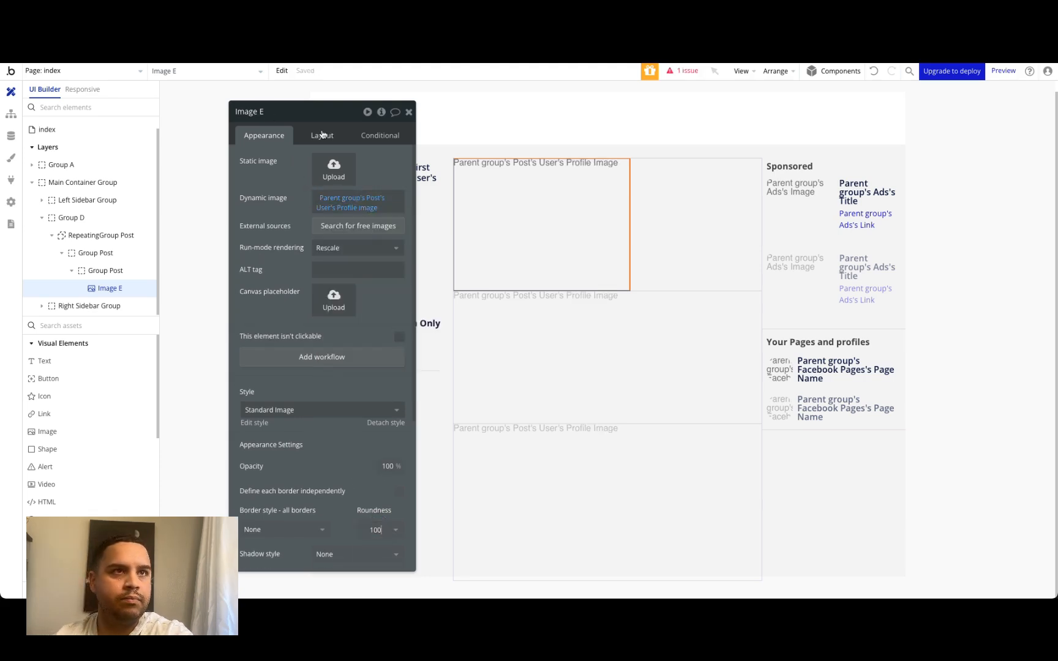
{"action": "left_click", "coordinate": [322, 134]}
{"action": "type", "text": "40"}
{"action": "left_click", "coordinate": [400, 311]}
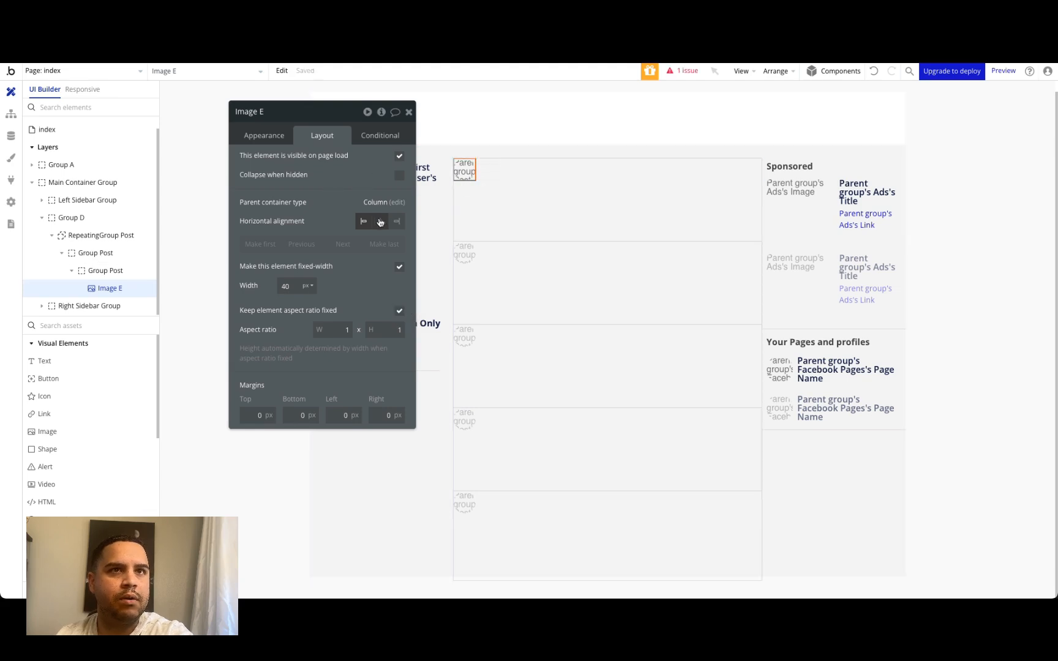
- Set the nested group's container layout to Row and vertically centre the profile image in it
{"action": "left_click", "coordinate": [557, 172]}
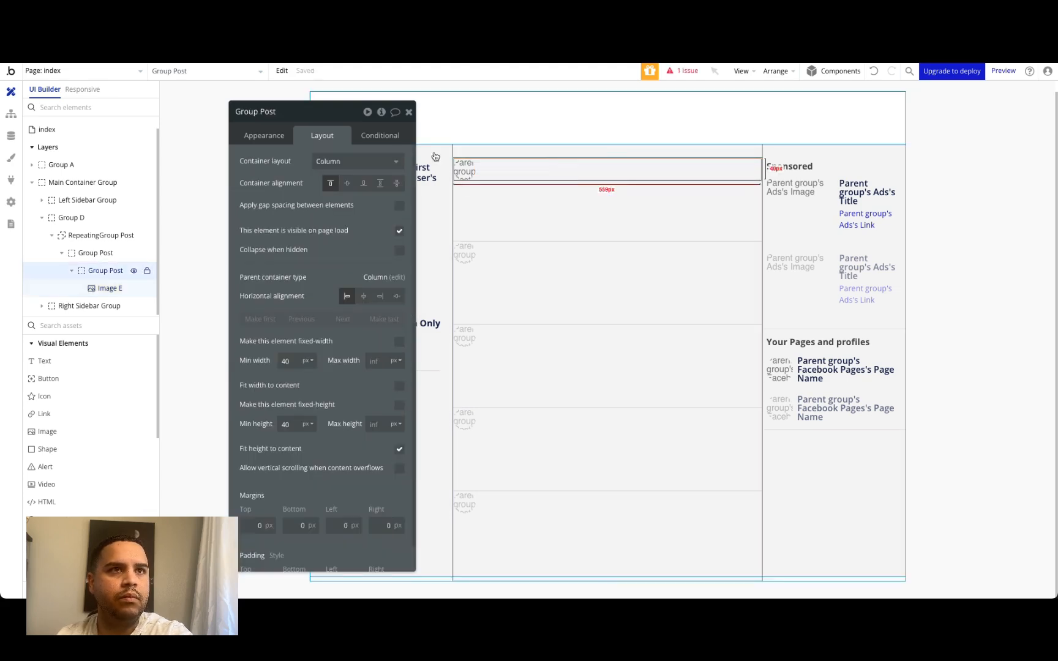
{"action": "left_click", "coordinate": [331, 161]}
{"action": "left_click", "coordinate": [341, 232]}
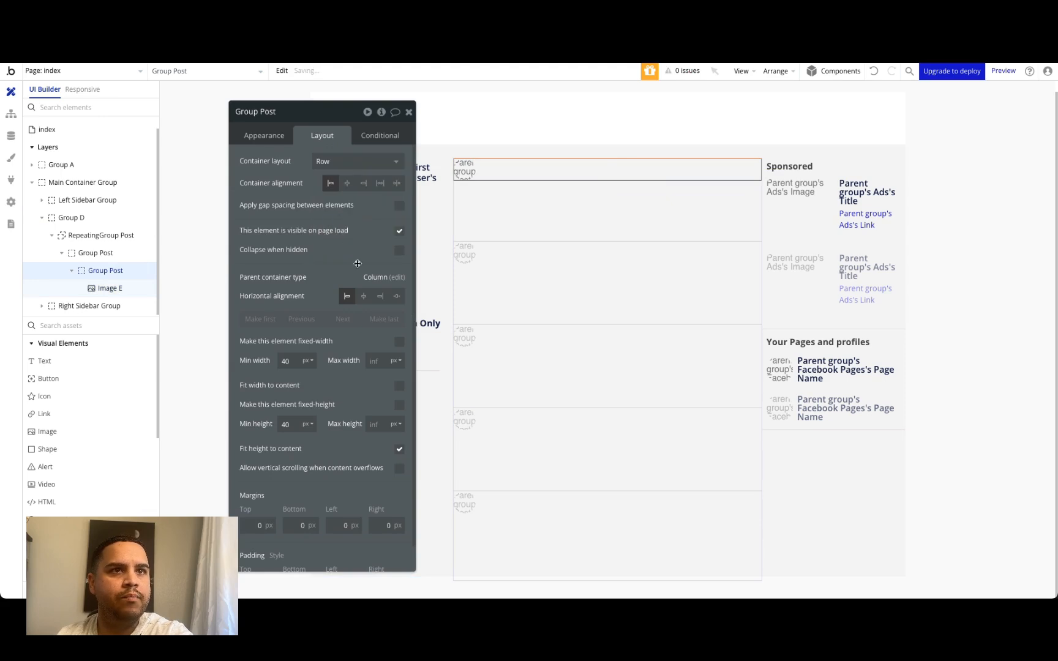
{"action": "left_click", "coordinate": [464, 169]}
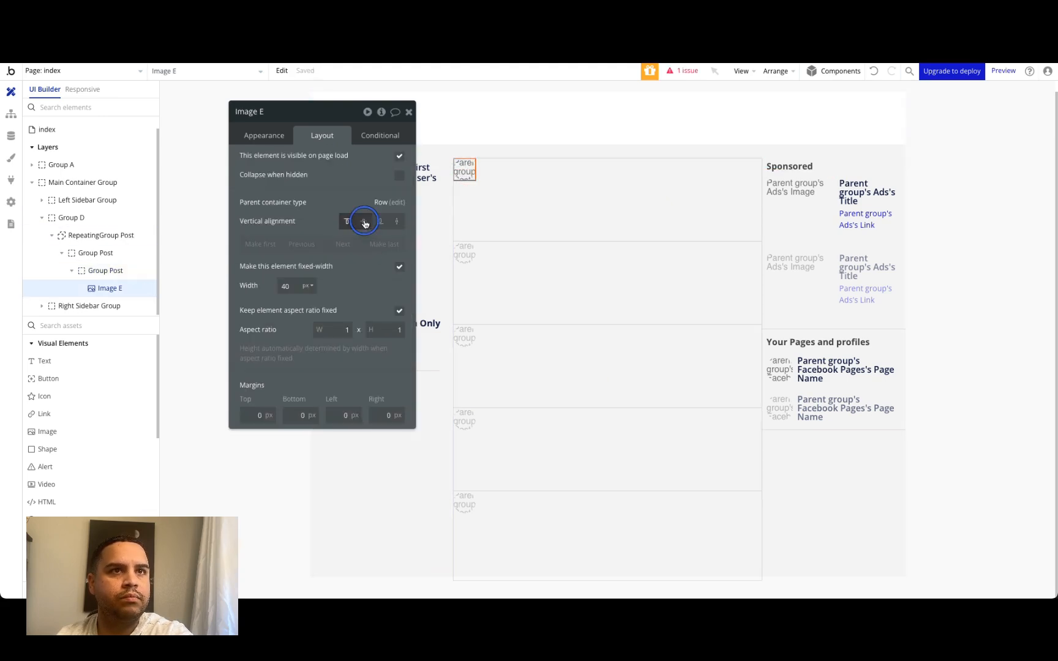
- Add a text element beside the profile image showing Parent group's Post's User's First Name
{"action": "left_click", "coordinate": [55, 361]}
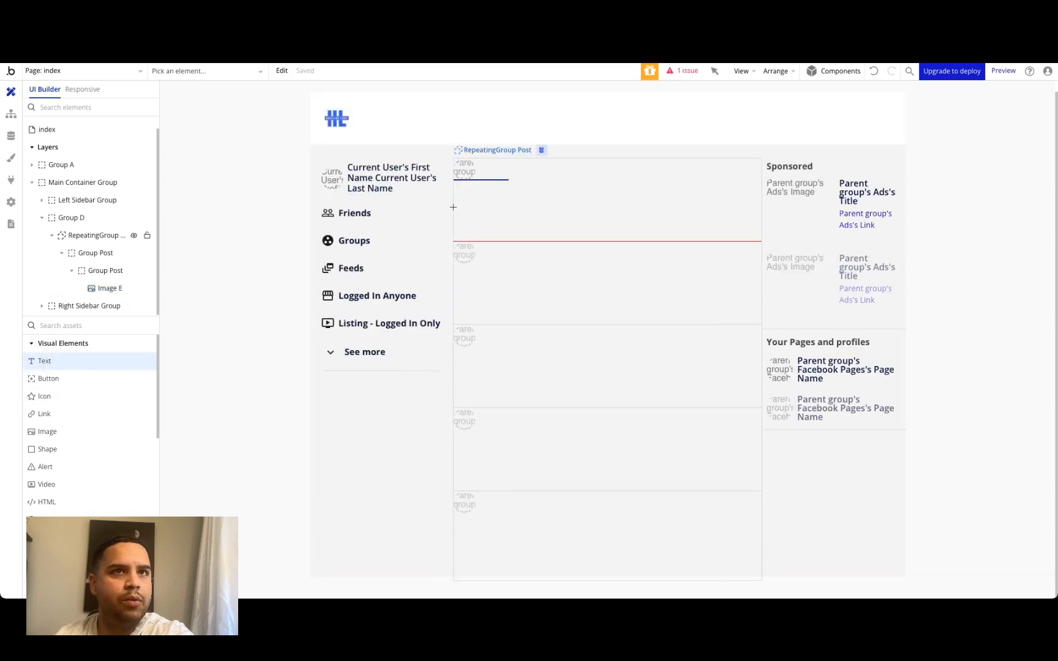
{"action": "left_click", "coordinate": [485, 166]}
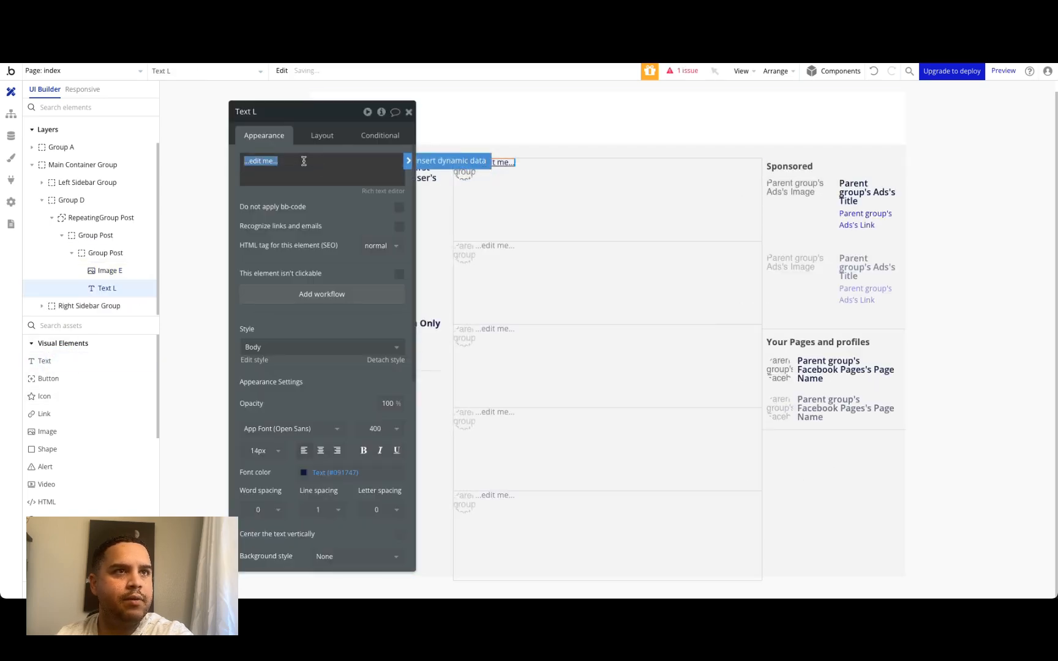
{"action": "left_click", "coordinate": [437, 167]}
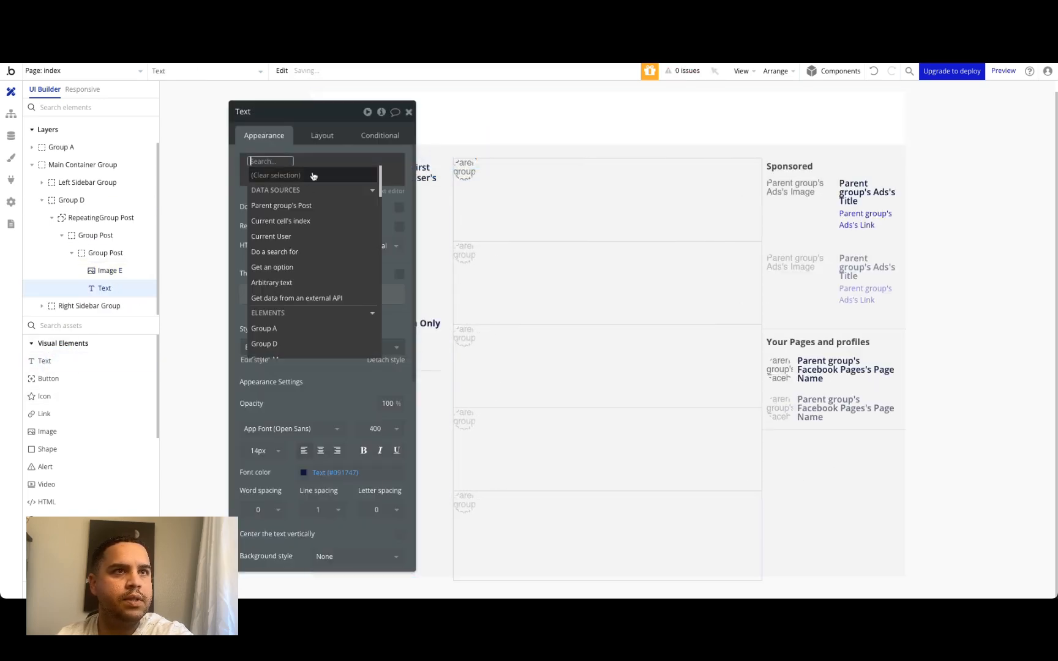
{"action": "left_click", "coordinate": [306, 206]}
{"action": "left_click", "coordinate": [344, 251]}
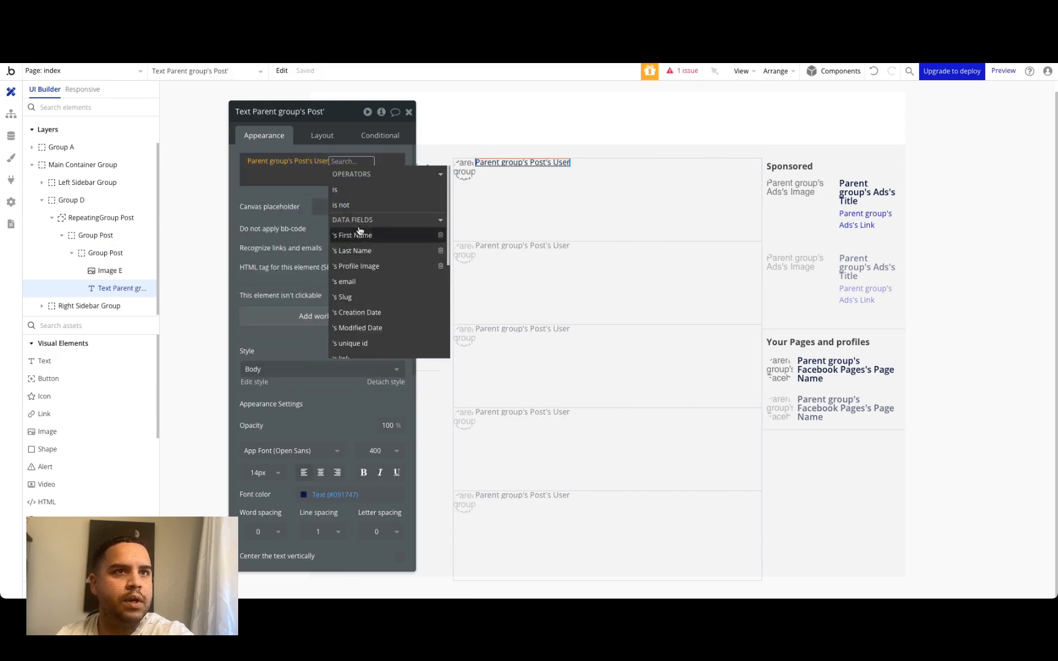
{"action": "left_click", "coordinate": [353, 237]}
{"action": "left_click", "coordinate": [393, 174]}
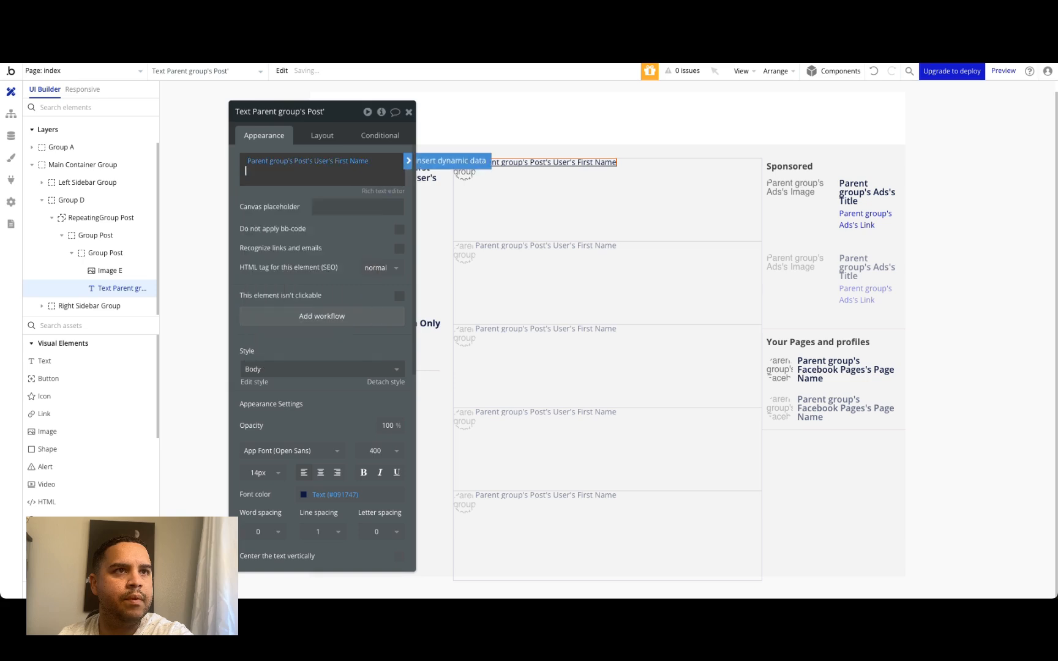
- Append Parent group's Post's User's Last Name to the text after the first name
{"action": "left_click", "coordinate": [450, 159]}
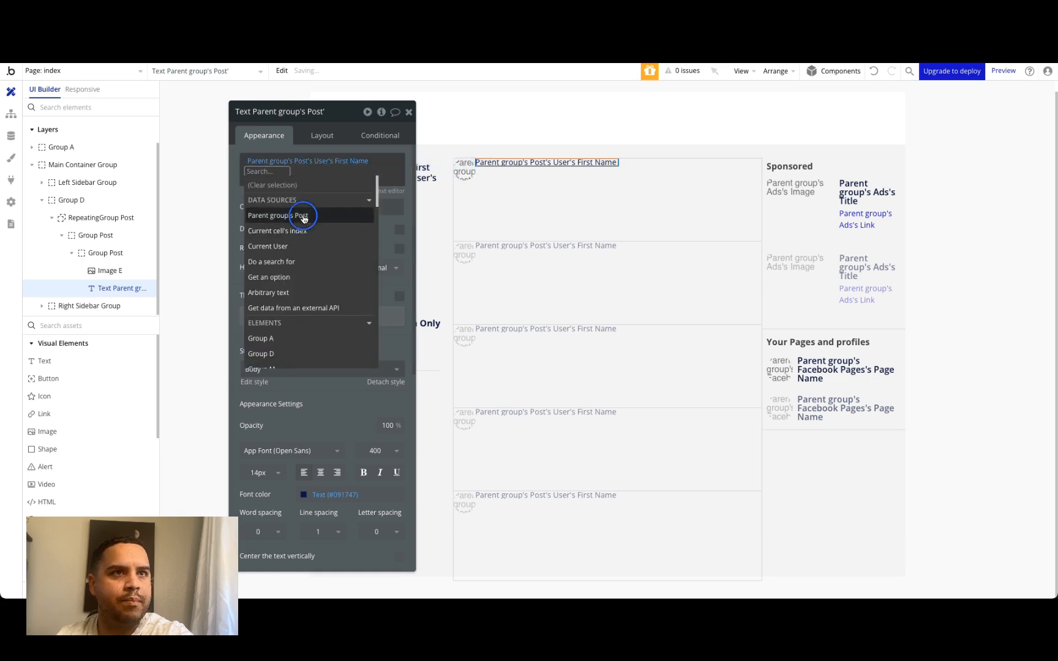
{"action": "left_click", "coordinate": [303, 215]}
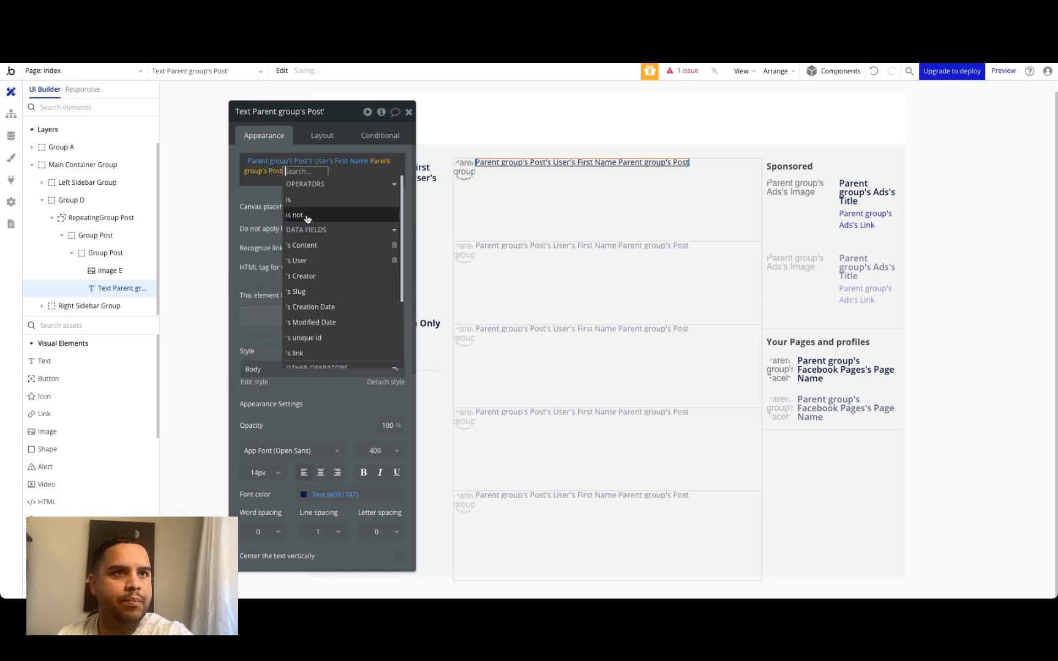
{"action": "left_click", "coordinate": [314, 261]}
{"action": "left_click", "coordinate": [342, 262]}
{"action": "left_click", "coordinate": [268, 194]}
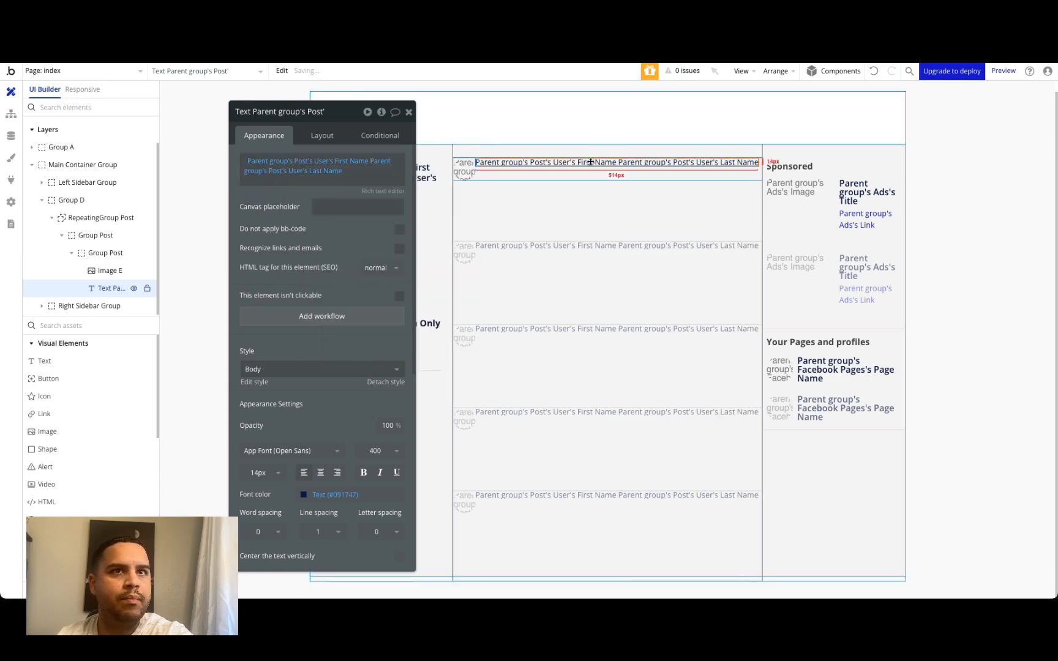
- Vertically centre the author name text and apply a column gap of 6 px in the nested group holding the image and name
{"action": "left_click", "coordinate": [321, 136]}
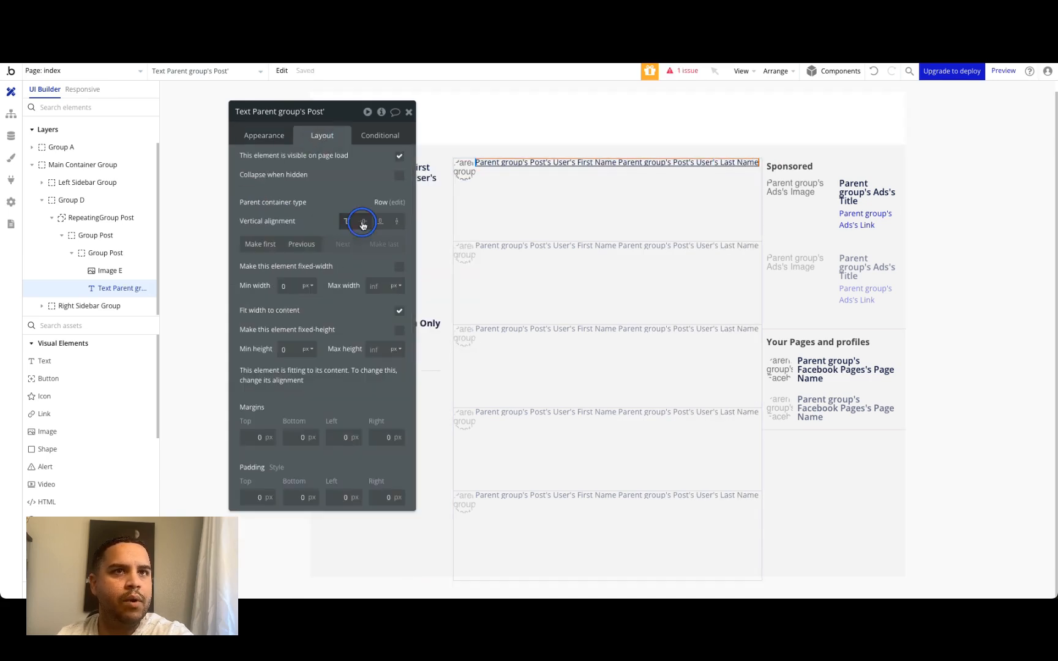
{"action": "left_click", "coordinate": [362, 224]}
{"action": "left_click", "coordinate": [552, 173]}
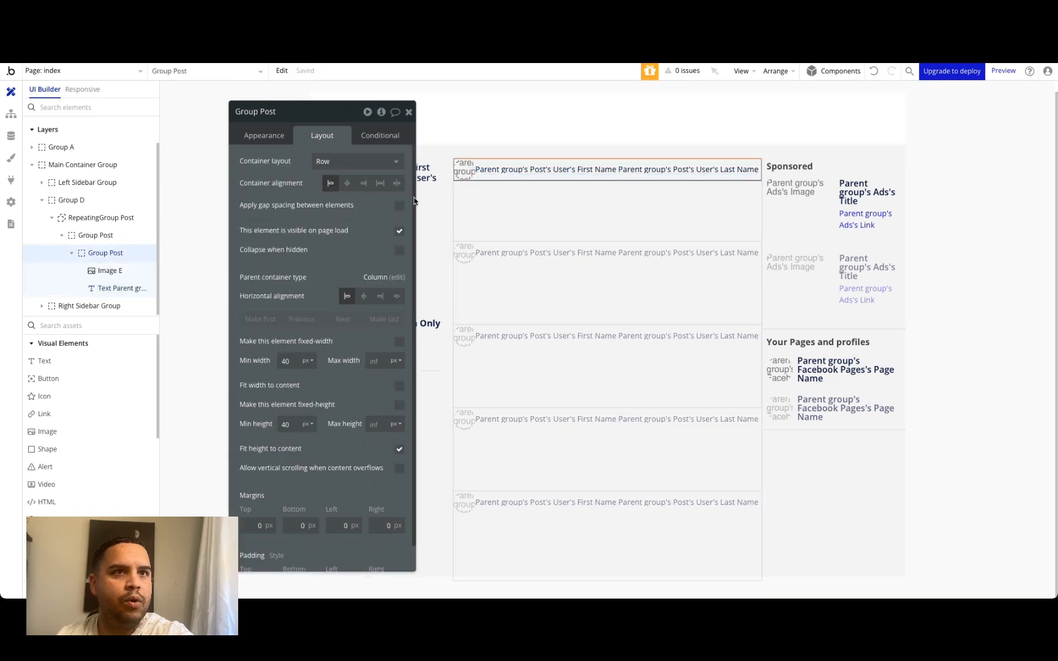
{"action": "left_click", "coordinate": [399, 205]}
{"action": "left_click", "coordinate": [394, 247]}
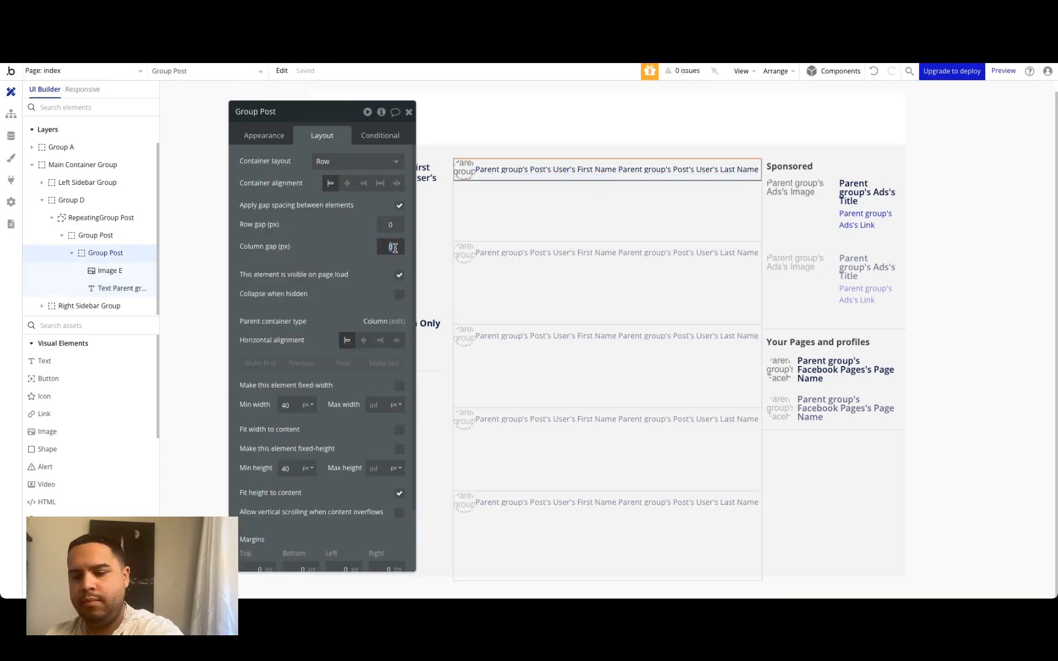
{"action": "left_click", "coordinate": [338, 243]}
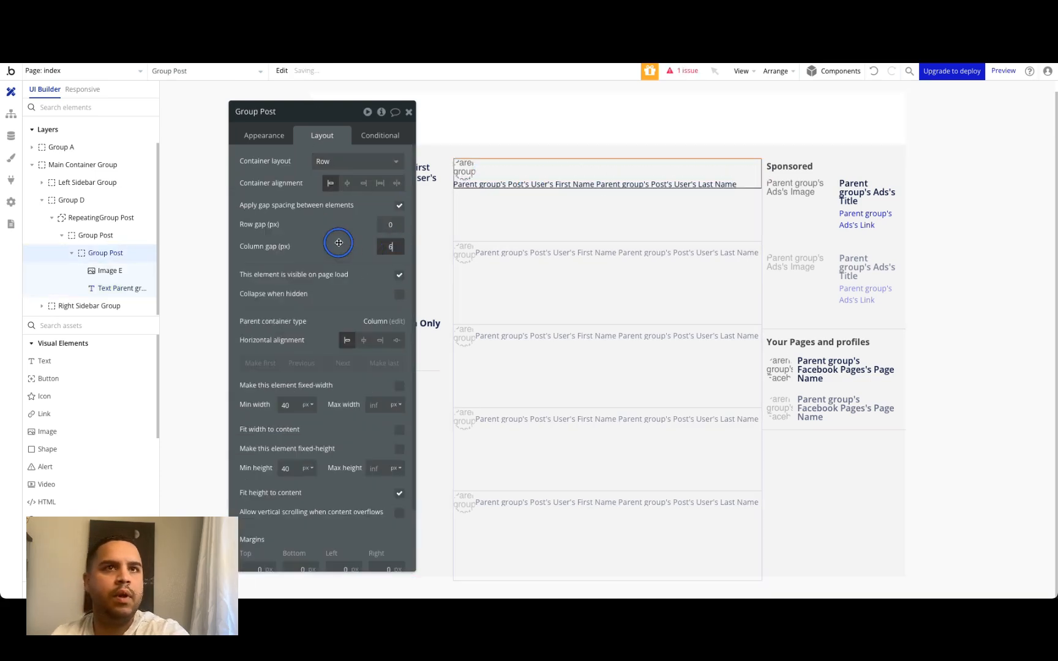
- Turn off fit width to content for the author name text
{"action": "left_click", "coordinate": [501, 185]}
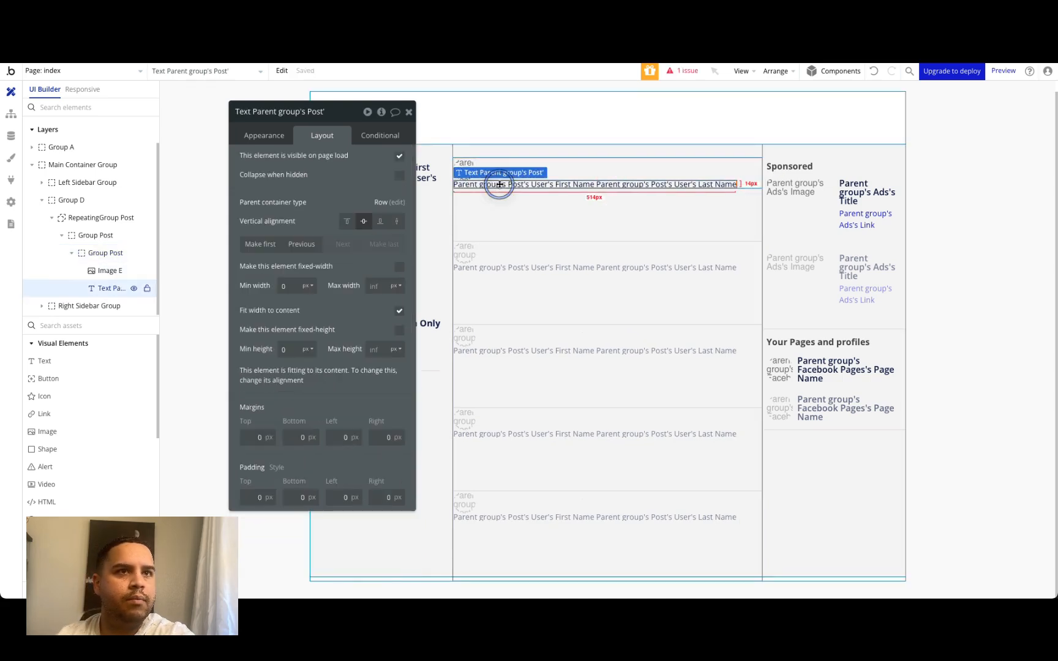
{"action": "left_click", "coordinate": [399, 311]}
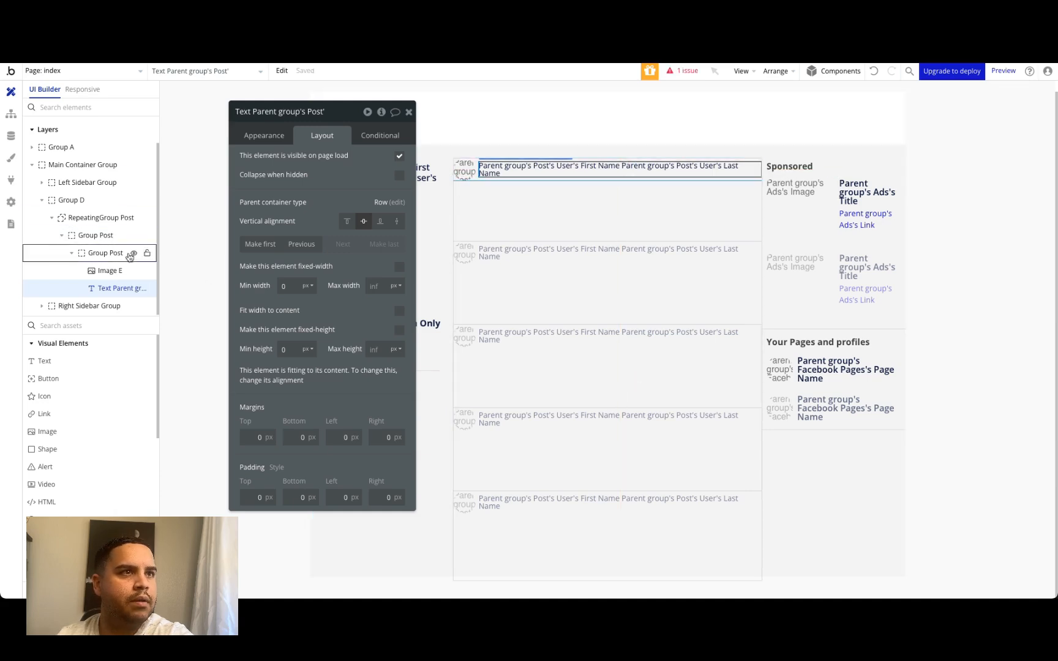
- Set the outer Group Post's minimum height to 70 px
{"action": "left_click", "coordinate": [100, 253]}
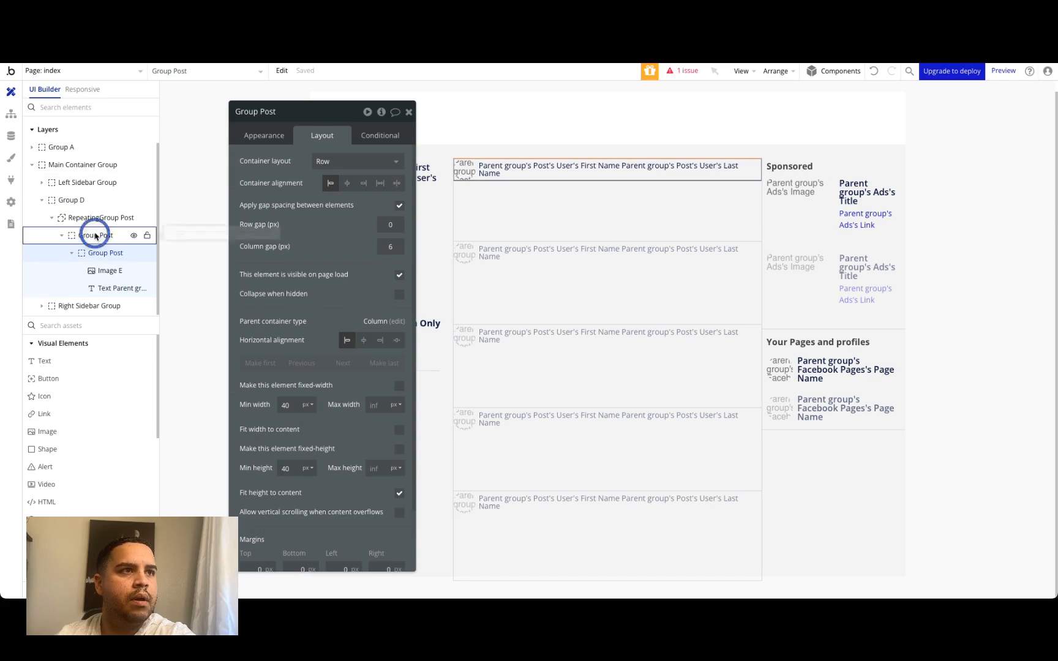
{"action": "left_click", "coordinate": [95, 235]}
{"action": "left_click", "coordinate": [292, 426]}
{"action": "key", "text": "BackSpace"}
{"action": "key", "text": "BackSpace"}
{"action": "type", "text": "55"}
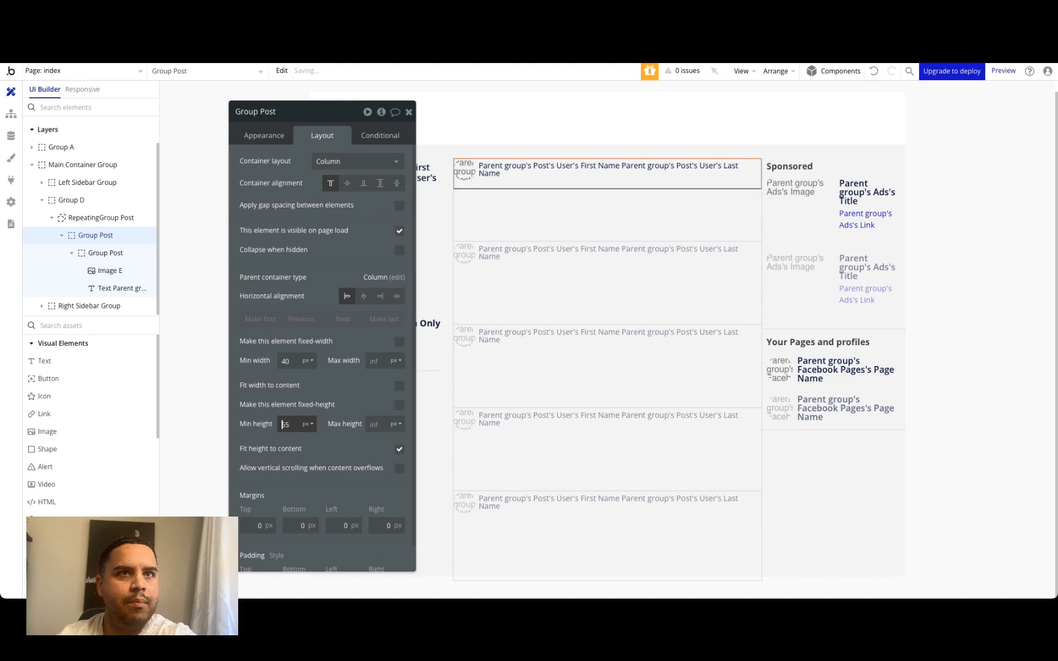
{"action": "key", "text": "BackSpace"}
{"action": "key", "text": "BackSpace"}
{"action": "type", "text": "70"}
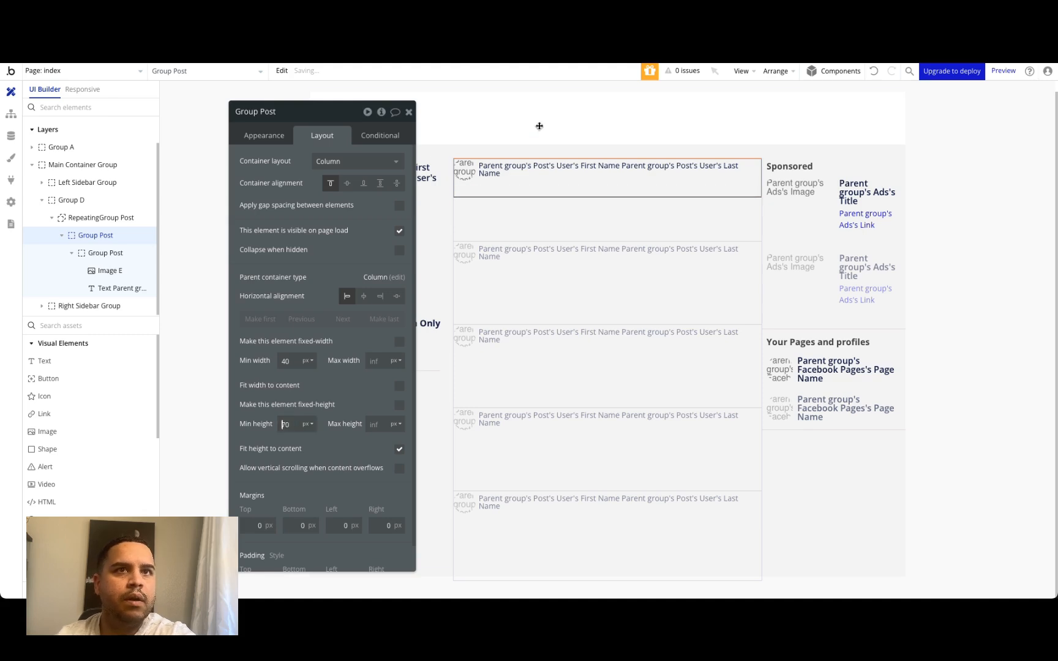
- Add a group below the author row inside the outer Group Post, and apply a 12 px row gap between the outer group's elements
{"action": "scroll", "coordinate": [106, 502], "scroll_direction": "down", "scroll_amount": 4}
{"action": "left_click", "coordinate": [48, 467]}
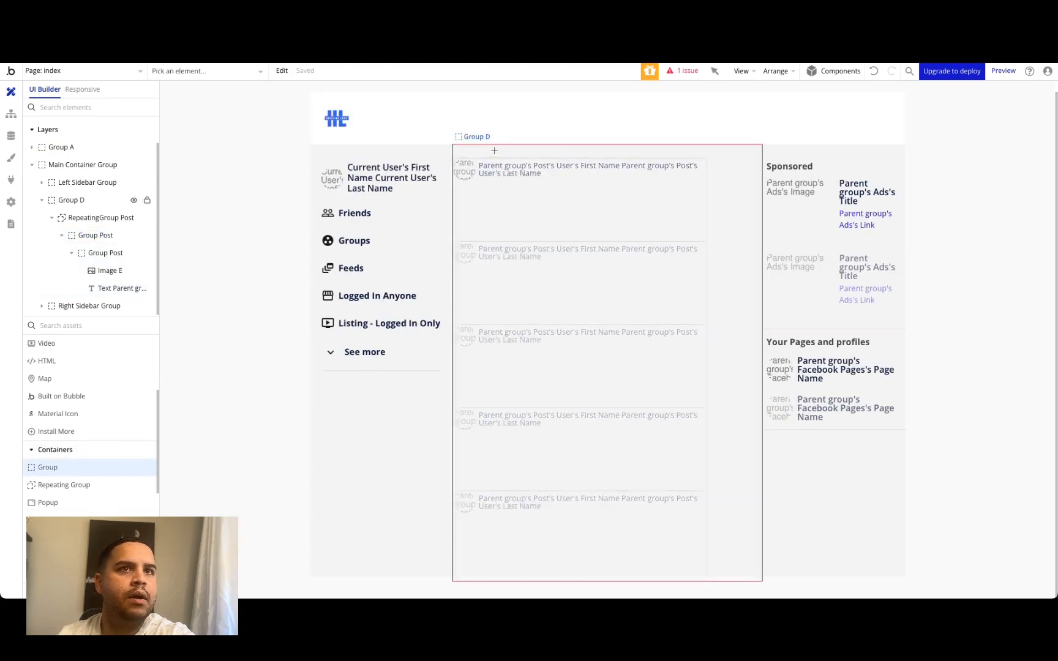
{"action": "left_click", "coordinate": [485, 186]}
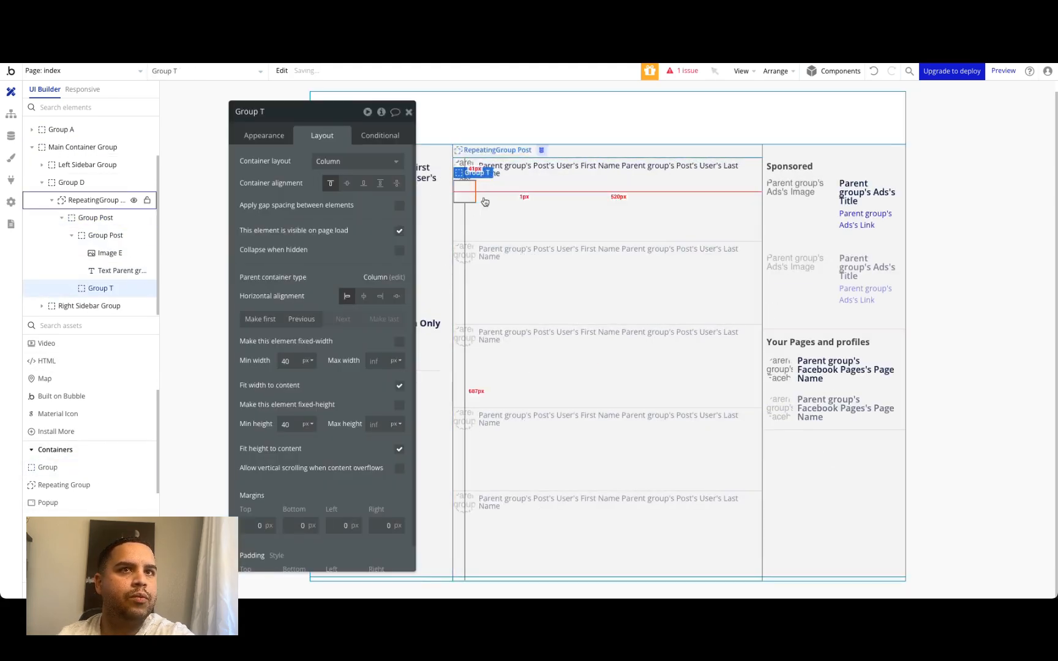
{"action": "left_click", "coordinate": [503, 191]}
{"action": "left_click", "coordinate": [398, 206]}
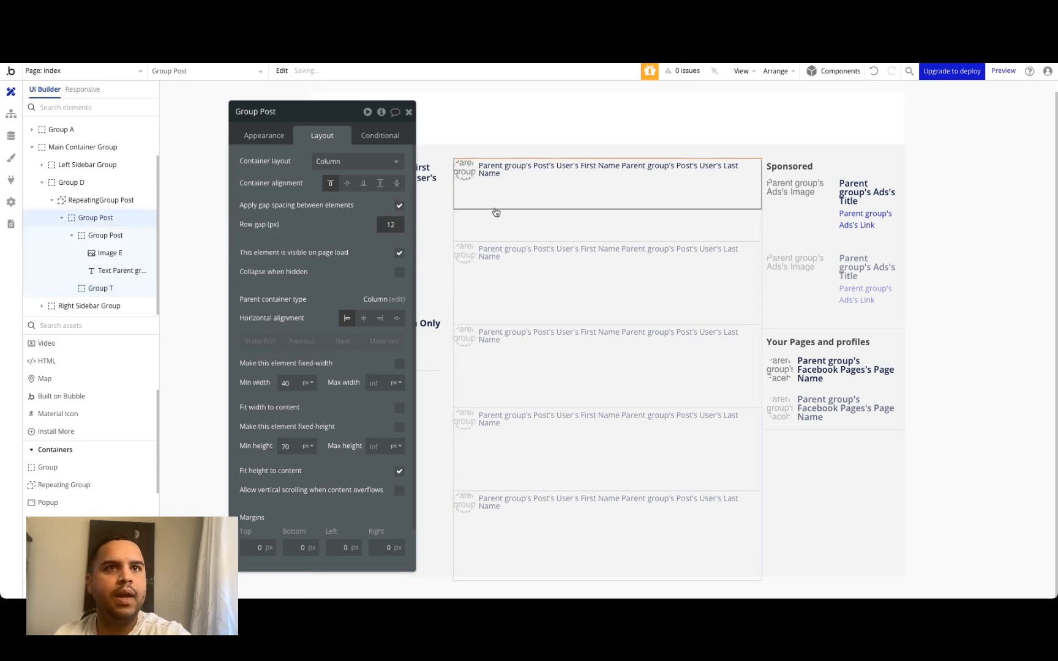
- Turn off fit width to content for the new group and give it type Post with Parent group's Post as data source
{"action": "left_click", "coordinate": [463, 197]}
{"action": "left_click", "coordinate": [400, 386]}
{"action": "left_click", "coordinate": [272, 135]}
{"action": "left_click", "coordinate": [339, 162]}
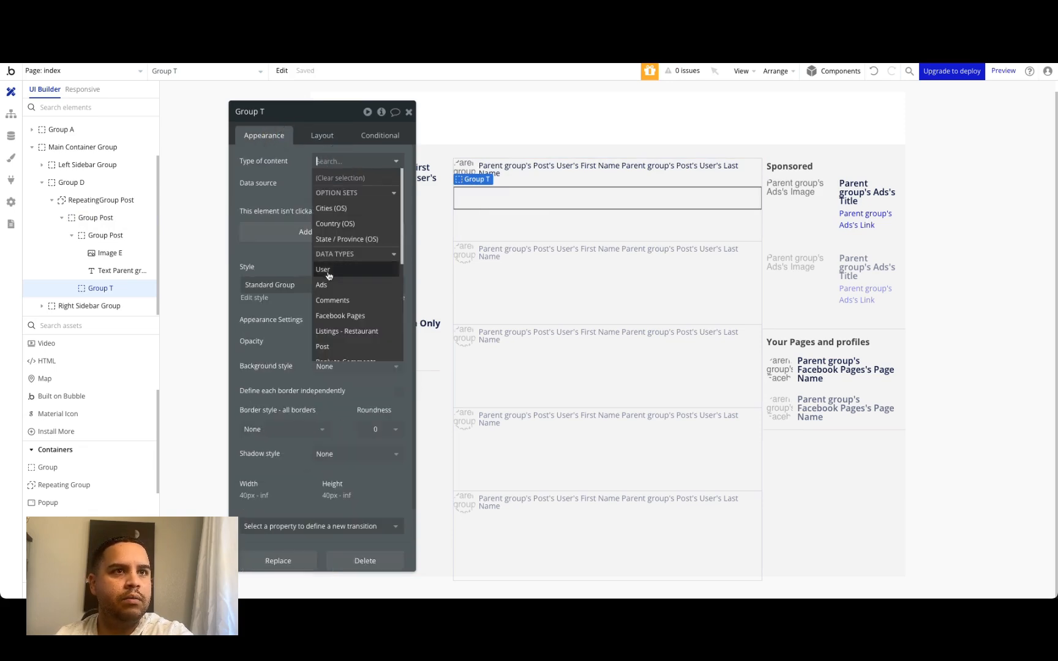
{"action": "left_click", "coordinate": [323, 345]}
{"action": "left_click", "coordinate": [331, 186]}
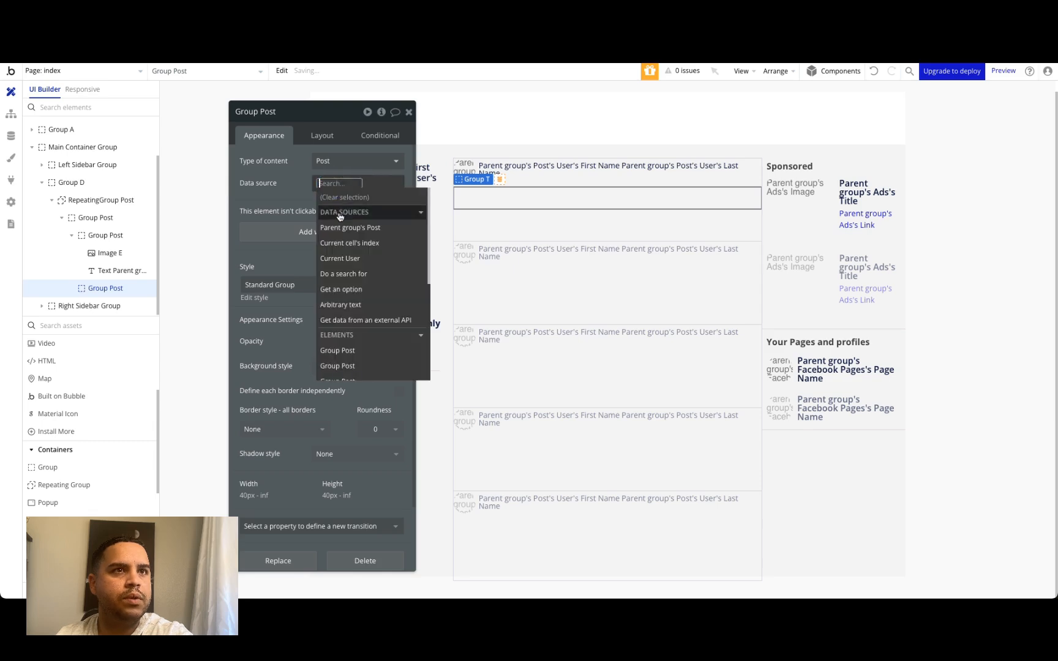
{"action": "left_click", "coordinate": [342, 227]}
{"action": "left_click", "coordinate": [293, 183]}
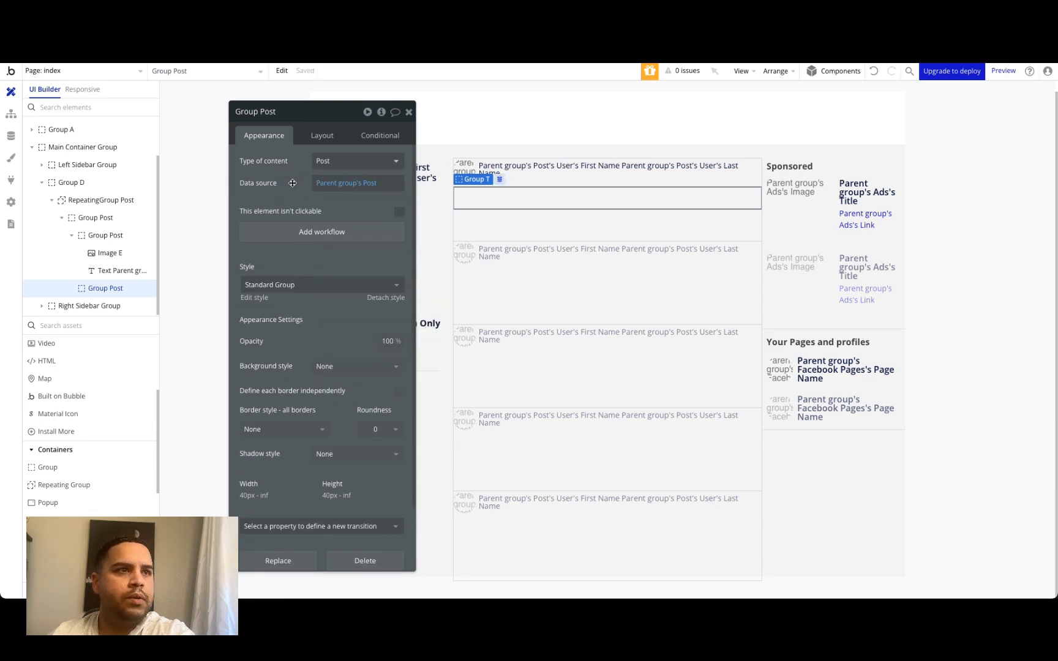
- Add a text element in the lower nested group showing Parent group's Post's Content
{"action": "scroll", "coordinate": [61, 368], "scroll_direction": "up", "scroll_amount": 3}
{"action": "left_click", "coordinate": [44, 360]}
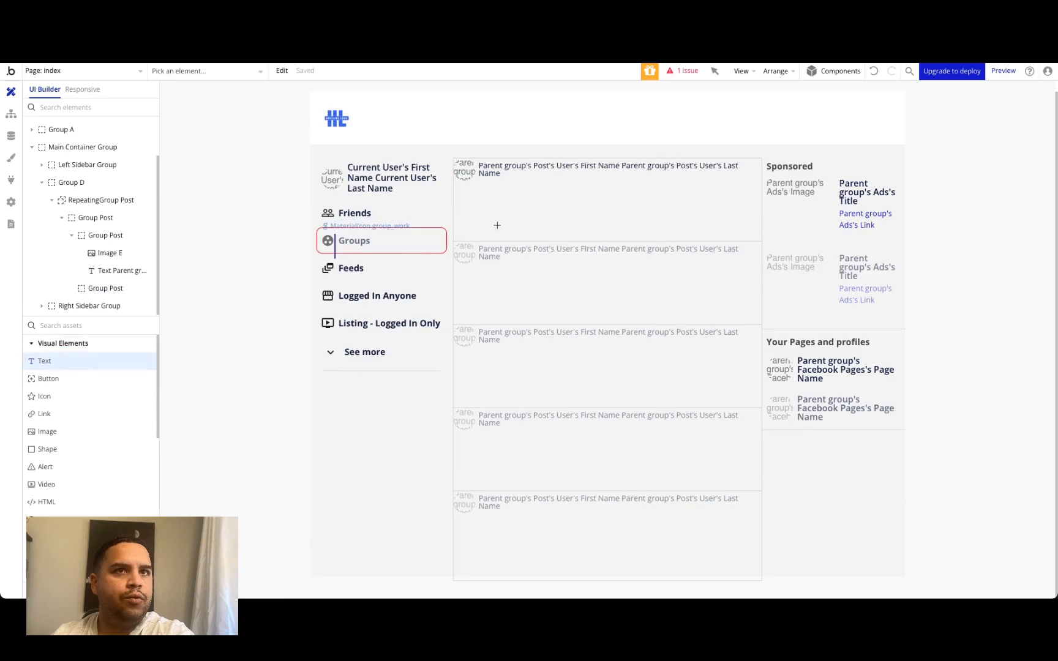
{"action": "left_click", "coordinate": [504, 197]}
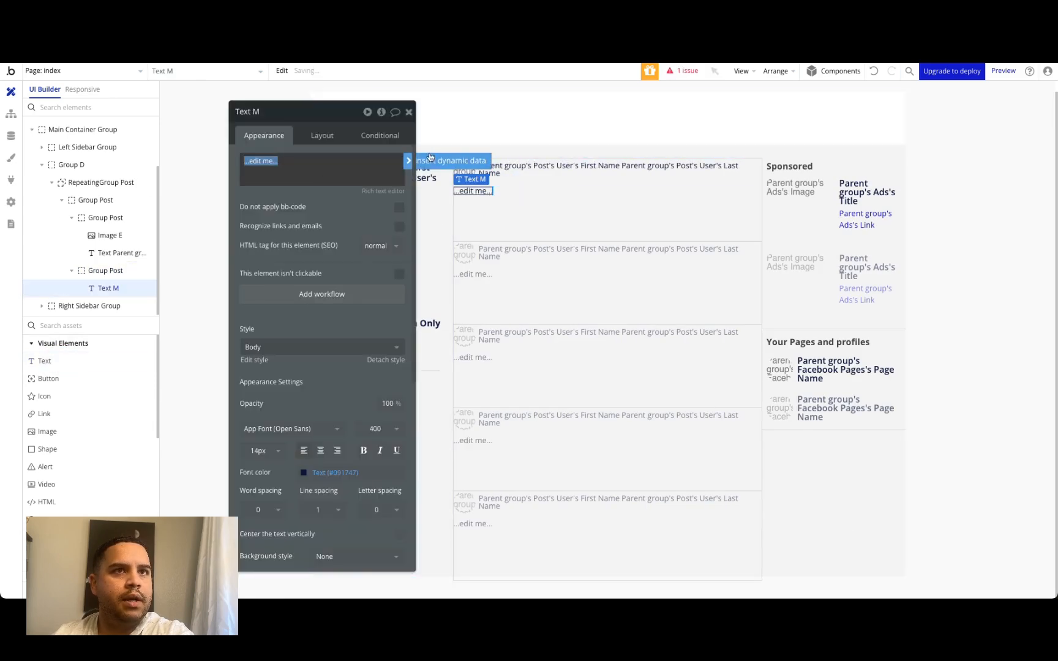
{"action": "left_click", "coordinate": [305, 205]}
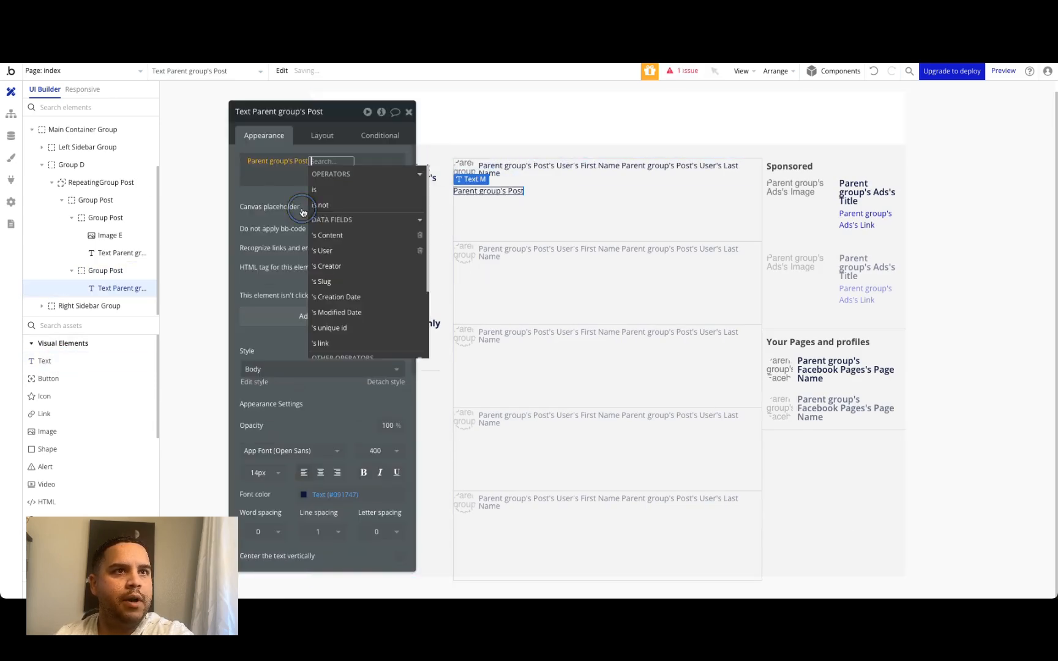
{"action": "left_click", "coordinate": [342, 235]}
{"action": "left_click", "coordinate": [276, 192]}
- Set the container alignment of the group holding the post content text to centre
{"action": "left_click", "coordinate": [323, 135]}
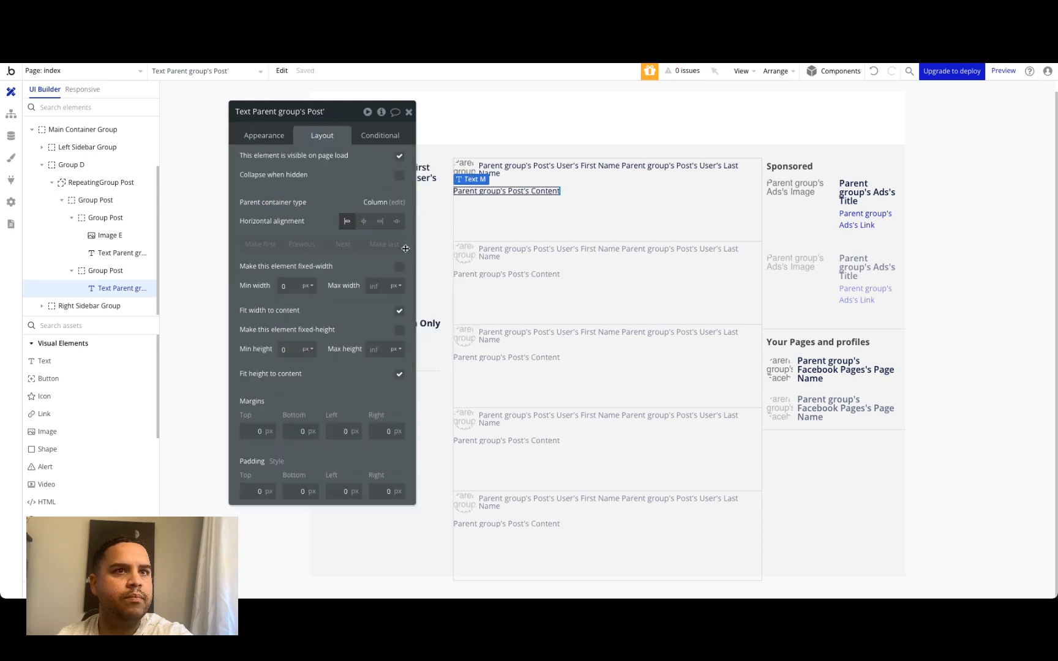
{"action": "left_click", "coordinate": [582, 206]}
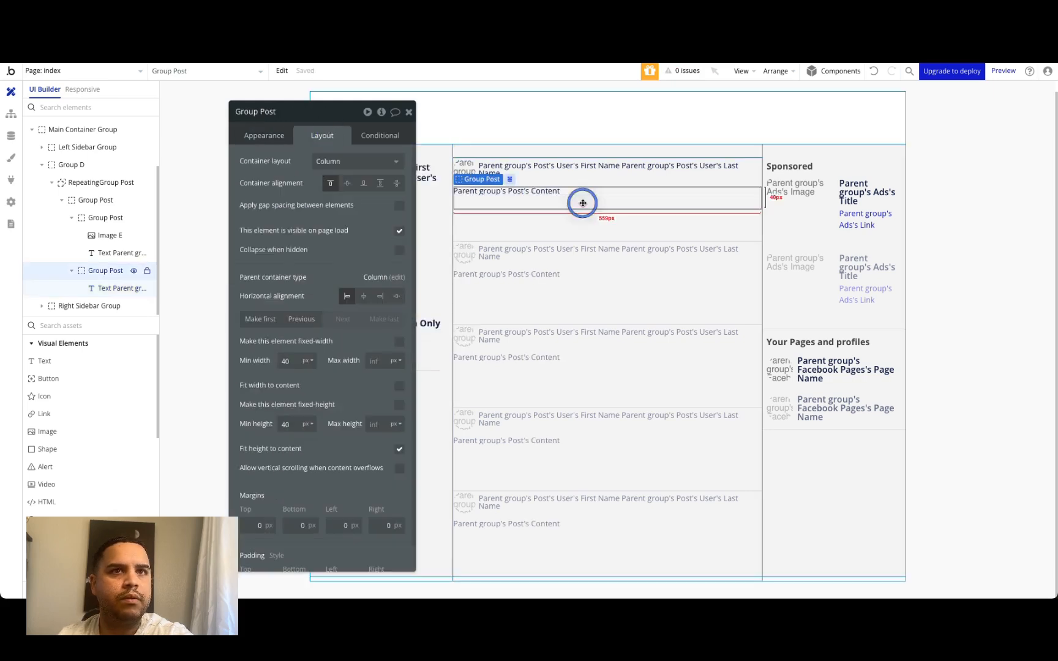
{"action": "left_click", "coordinate": [346, 183]}
- Rename the outer Group Post as Post Content Group and collapse it in the elements tree
{"action": "left_click", "coordinate": [564, 222]}
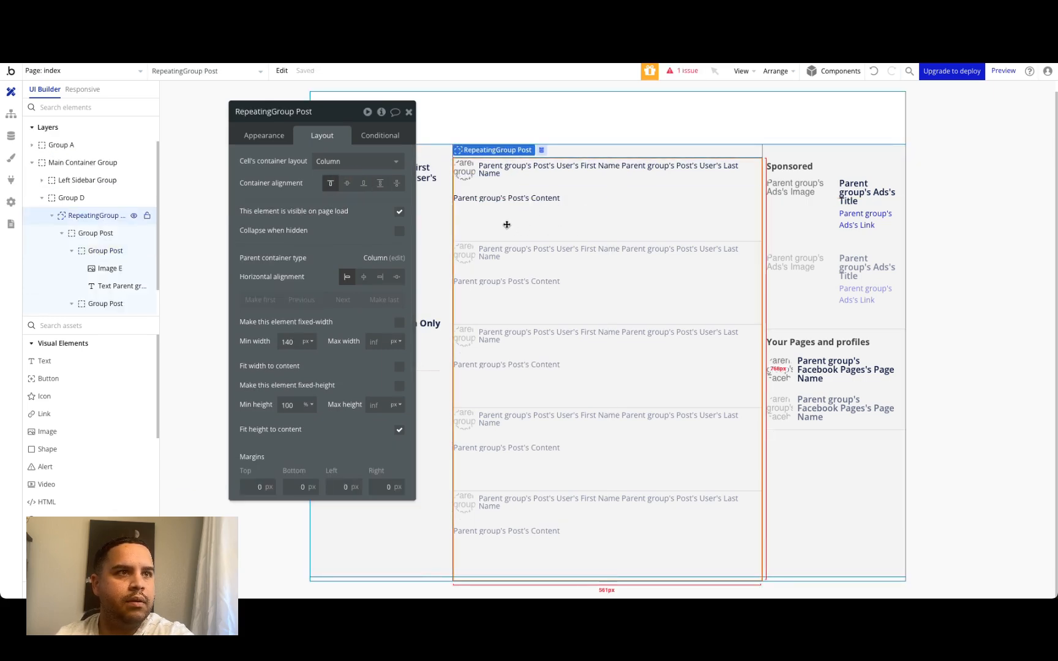
{"action": "left_click", "coordinate": [95, 233]}
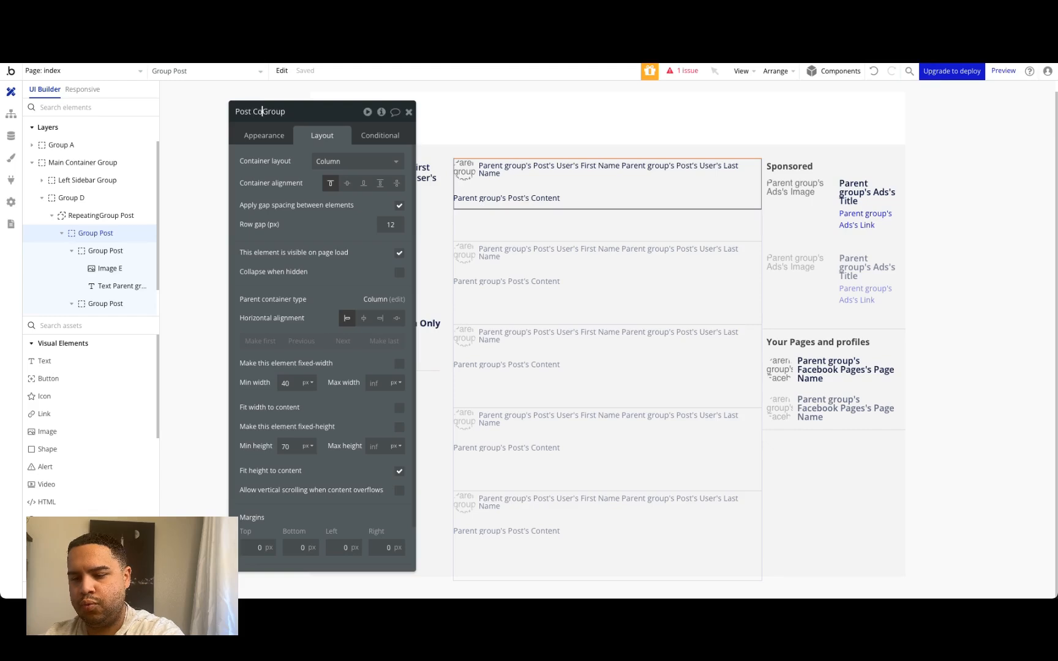
{"action": "key", "text": "Return"}
{"action": "left_click", "coordinate": [62, 233]}
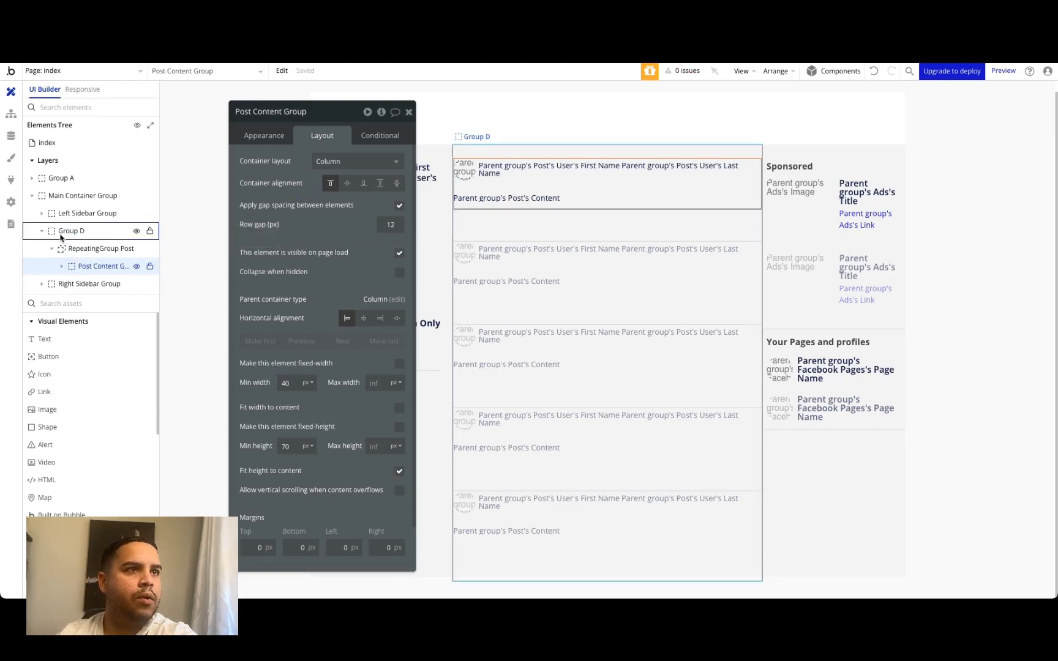
- Add a repeating group below Post Content Group inside the post cell and turn off its fit width to content
{"action": "scroll", "coordinate": [73, 469], "scroll_direction": "down", "scroll_amount": 4}
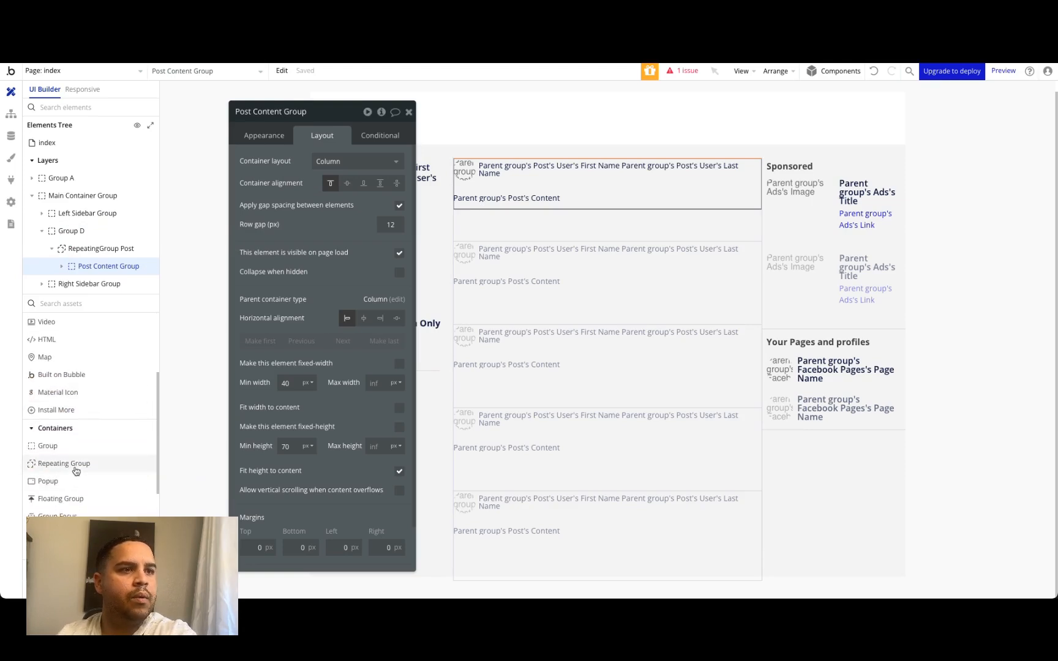
{"action": "left_click", "coordinate": [64, 464]}
{"action": "left_click", "coordinate": [518, 222]}
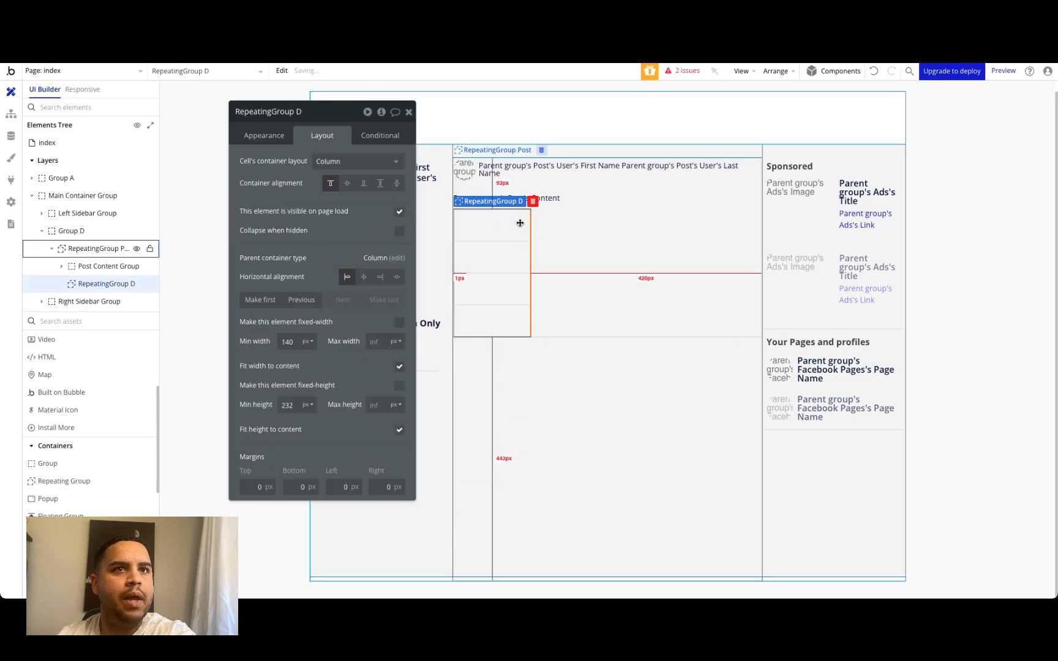
{"action": "left_click", "coordinate": [399, 366]}
- Set the new repeating group's type of content to Comments and its data source to a search for Comments
{"action": "left_click", "coordinate": [270, 141]}
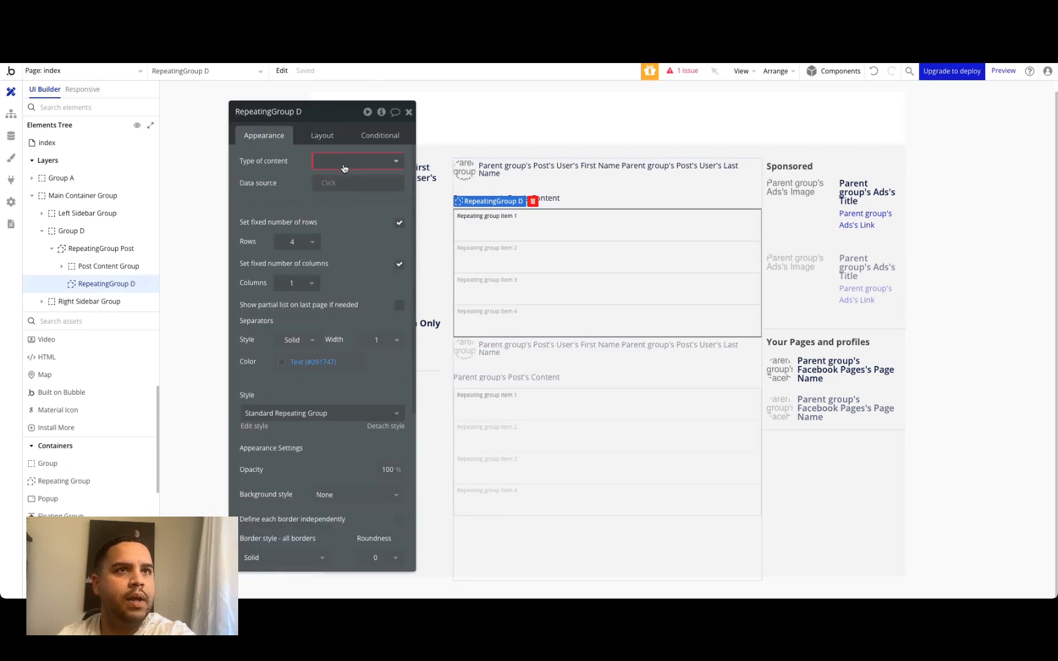
{"action": "left_click", "coordinate": [343, 161]}
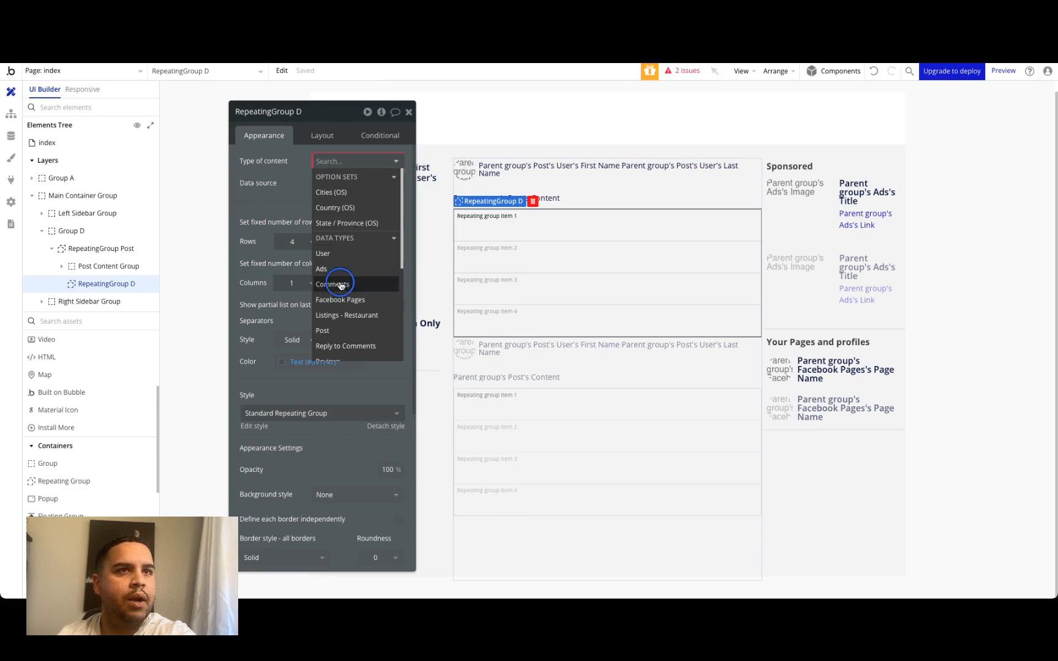
{"action": "left_click", "coordinate": [337, 284]}
{"action": "left_click", "coordinate": [343, 184]}
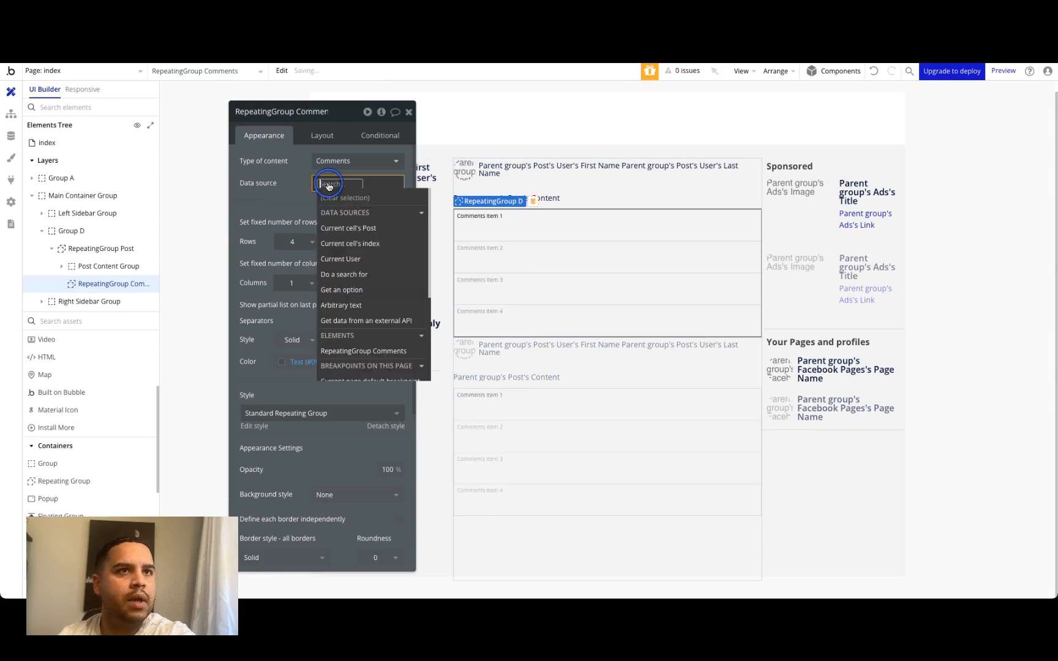
{"action": "left_click", "coordinate": [359, 270]}
{"action": "left_click", "coordinate": [545, 140]}
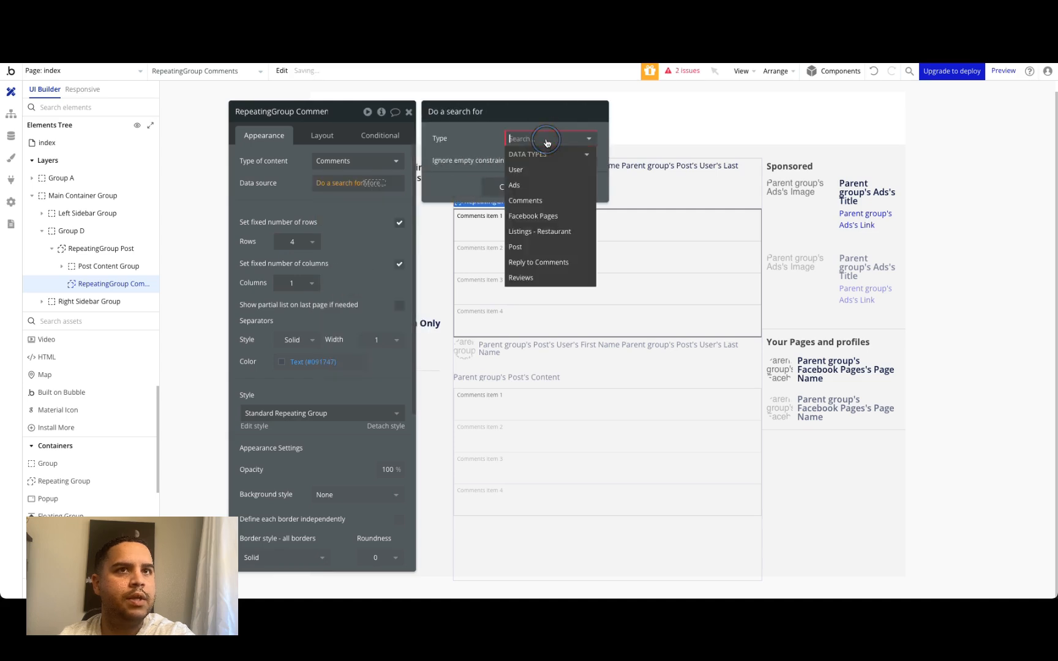
{"action": "left_click", "coordinate": [528, 200]}
- Constrain the comments search to Post = Current cell's Post and turn off the repeating group's fixed number of rows
{"action": "left_click", "coordinate": [529, 166]}
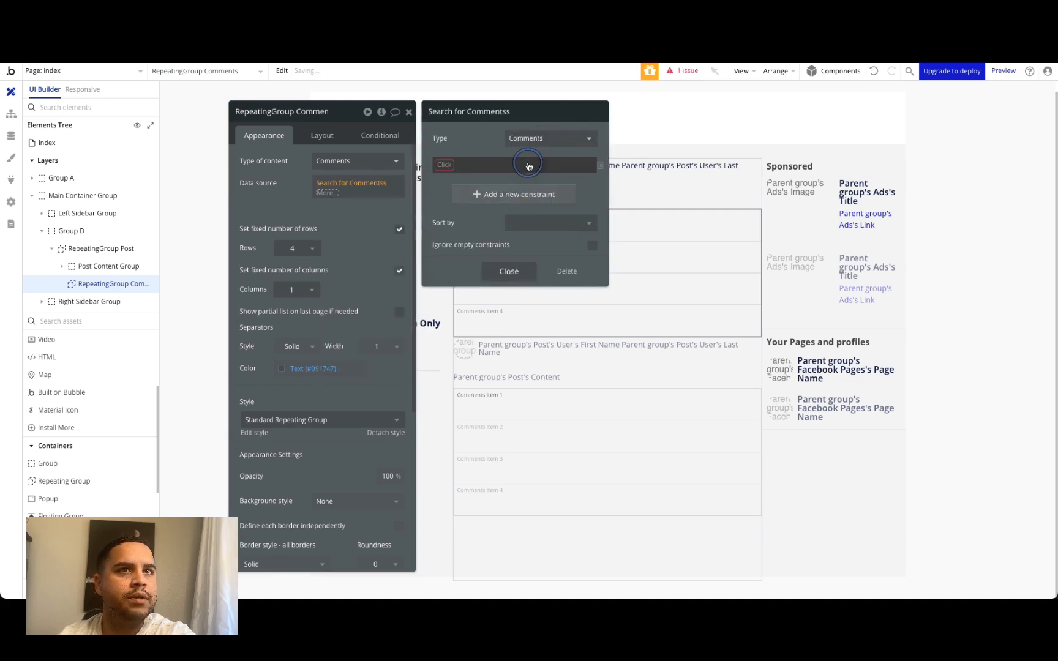
{"action": "left_click", "coordinate": [452, 166]}
{"action": "left_click", "coordinate": [468, 178]}
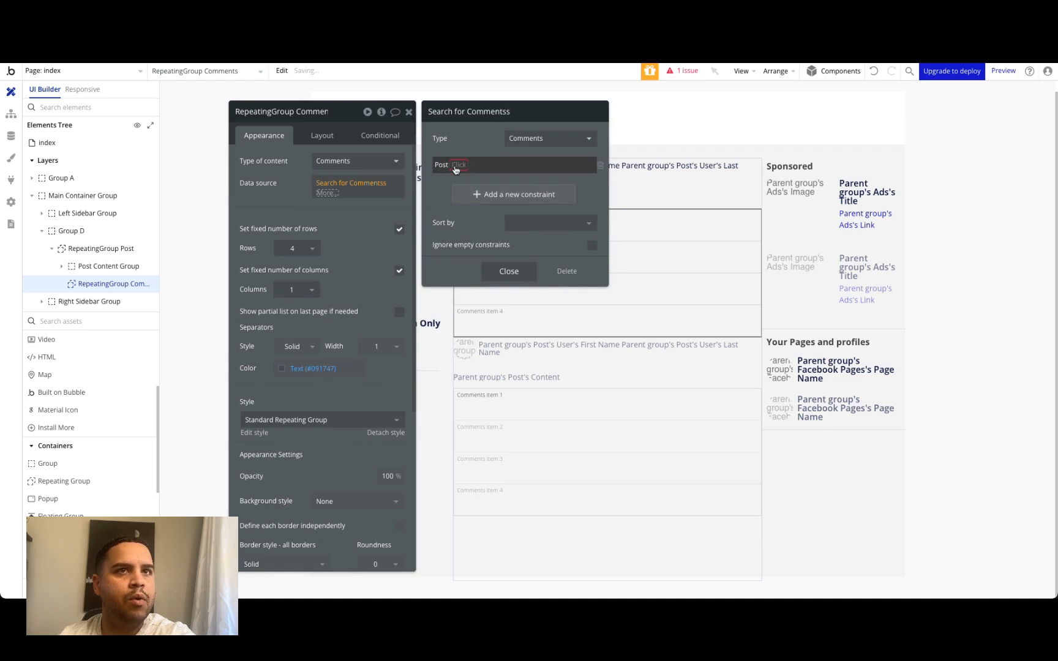
{"action": "left_click", "coordinate": [470, 178]}
{"action": "left_click", "coordinate": [468, 166]}
{"action": "left_click", "coordinate": [484, 191]}
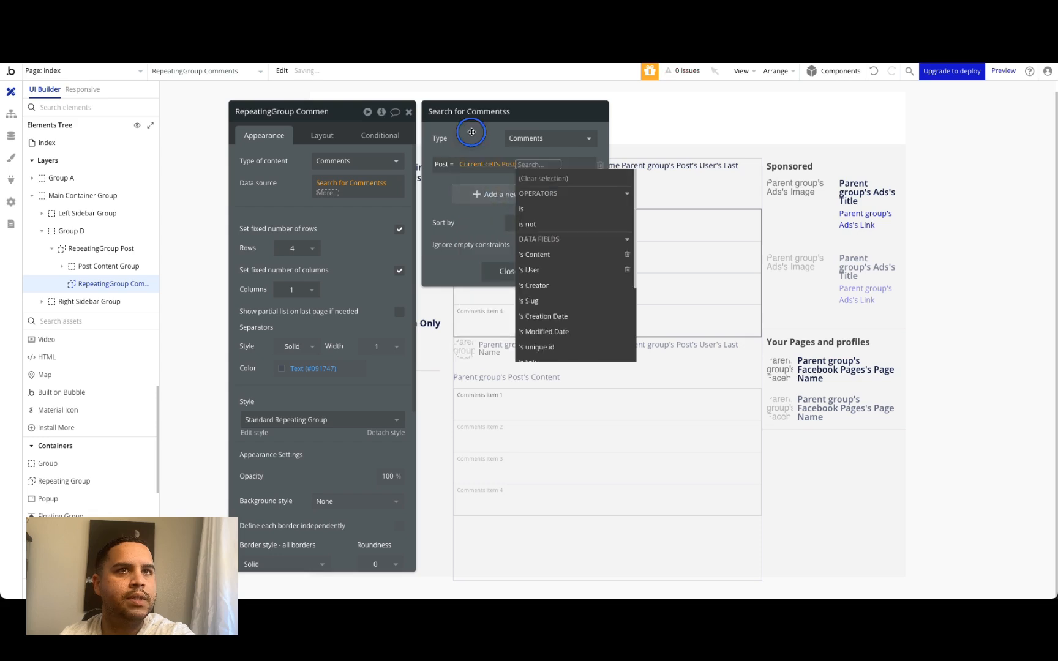
{"action": "left_click", "coordinate": [471, 131]}
{"action": "left_click", "coordinate": [267, 198]}
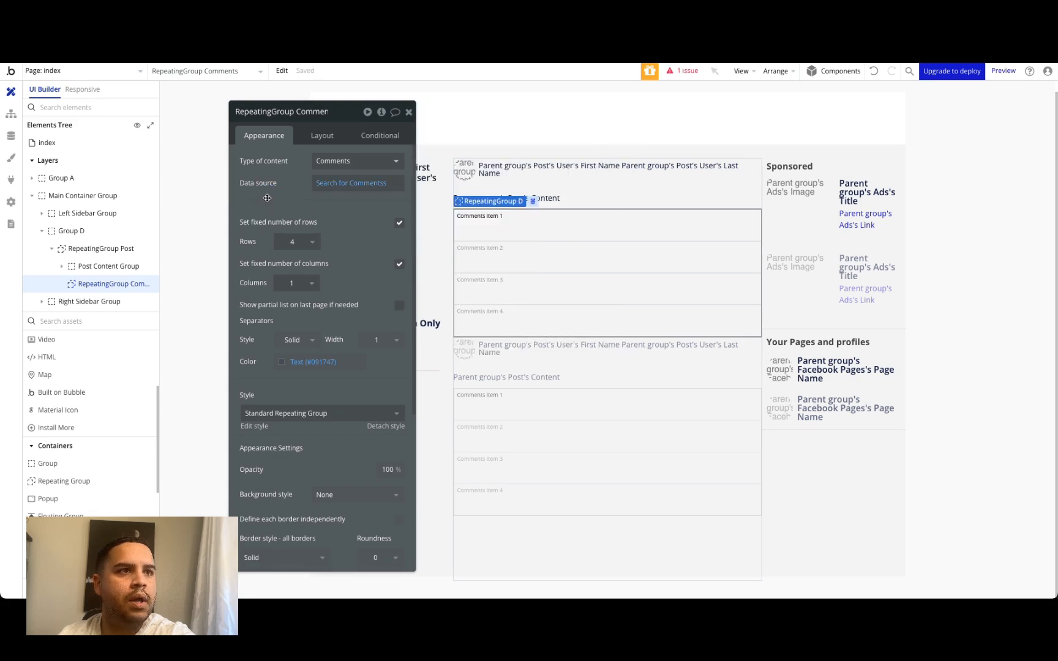
{"action": "left_click", "coordinate": [401, 226]}
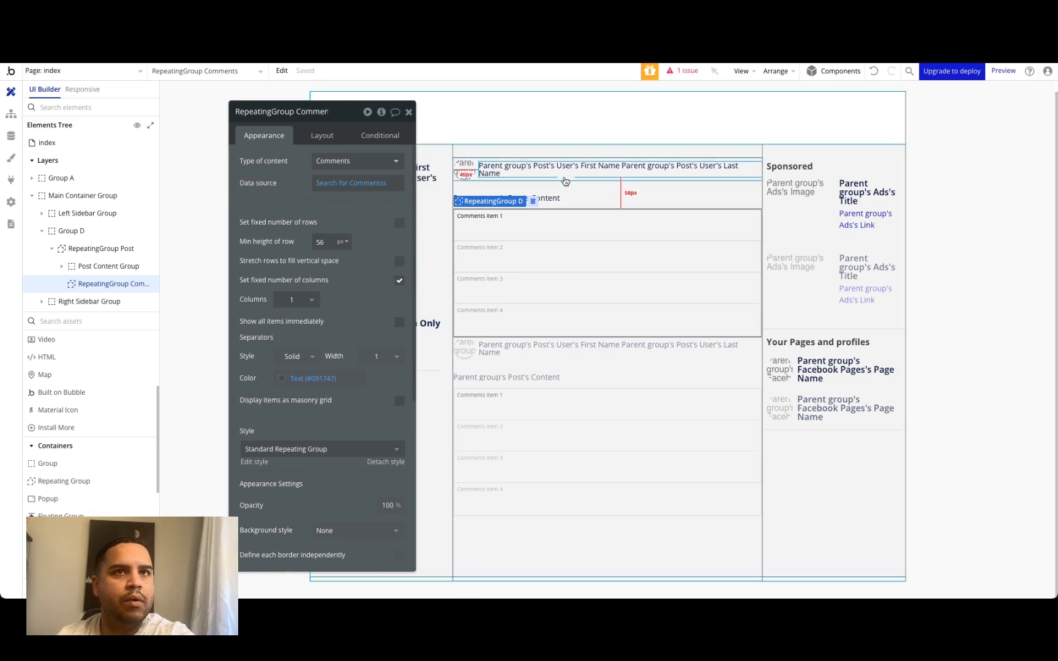
- Copy the post's author group into the Comments repeating group's cell and set the copy's type of content to Comments
{"action": "left_click", "coordinate": [565, 178]}
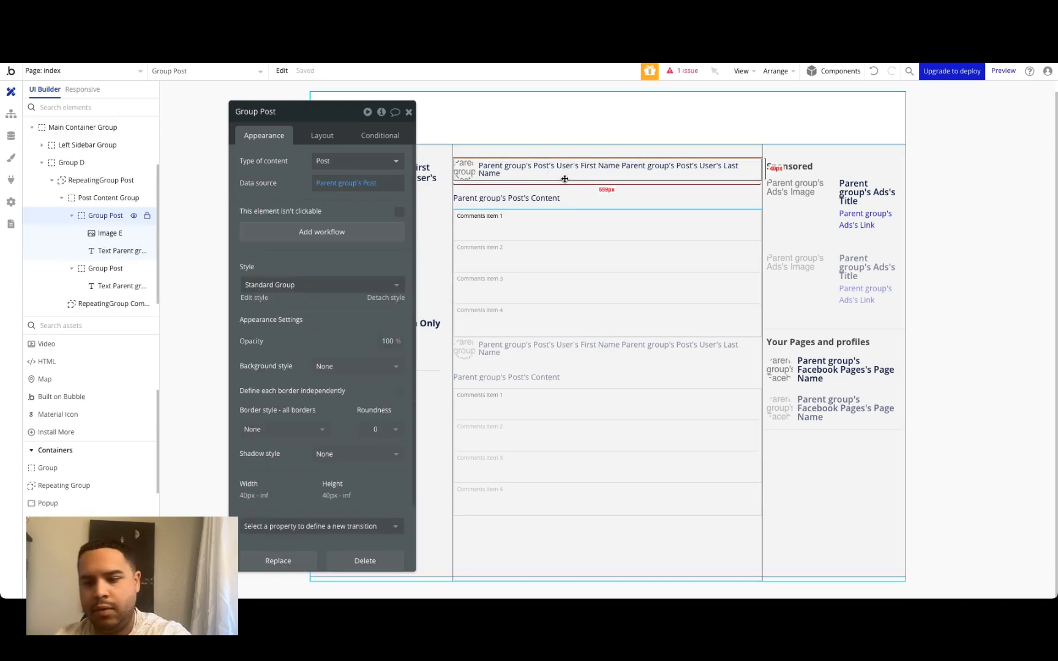
{"action": "left_click", "coordinate": [551, 232]}
{"action": "key", "text": "ctrl+v"}
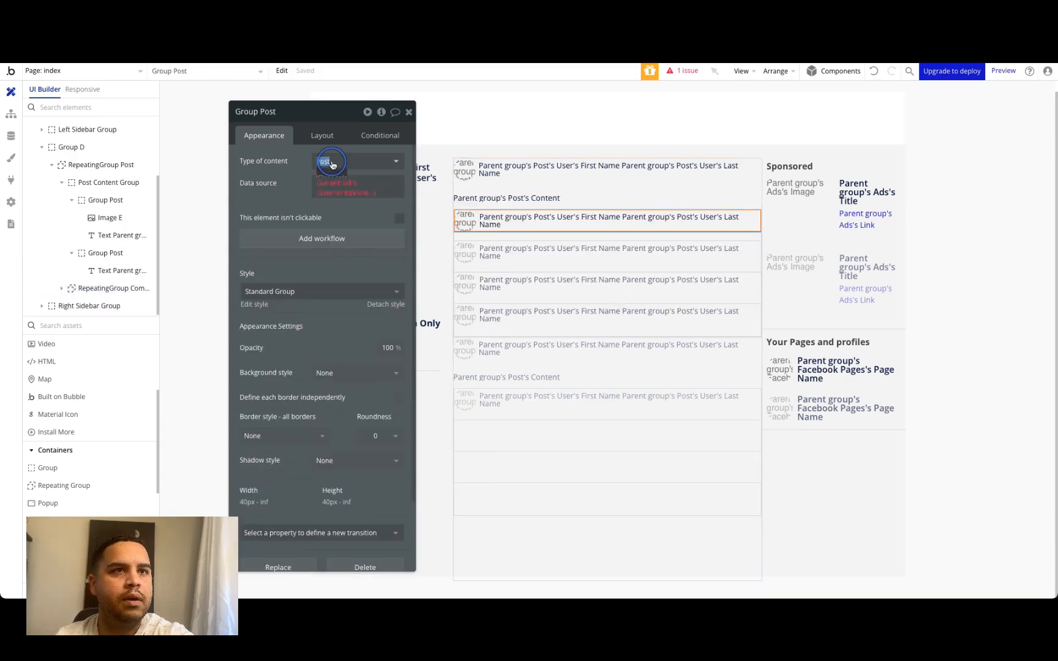
{"action": "left_click", "coordinate": [332, 163]}
{"action": "left_click", "coordinate": [332, 298]}
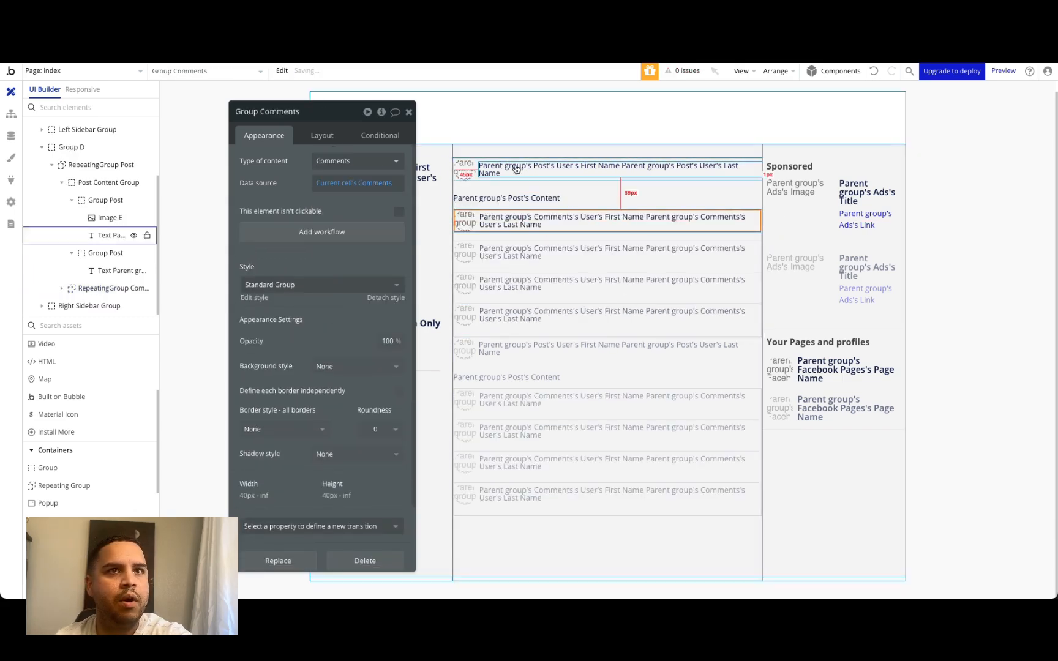
{"action": "left_click", "coordinate": [469, 219]}
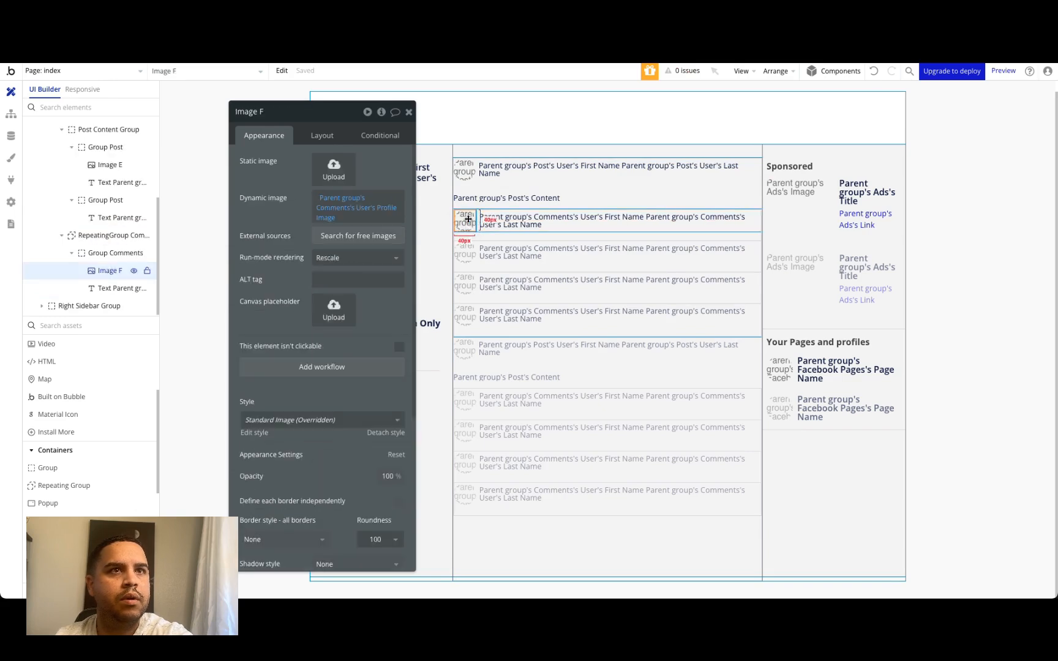
{"action": "left_click", "coordinate": [508, 221]}
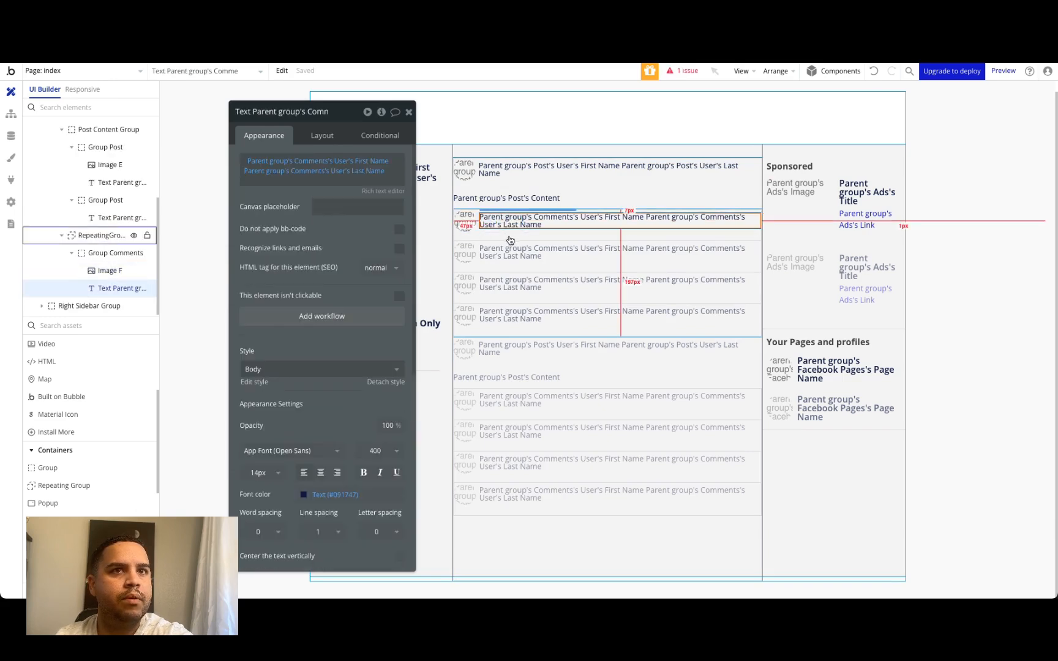
- Add a text element and move it into the Comments repeating group's cell, below the commenter's image and name
{"action": "left_click", "coordinate": [509, 236]}
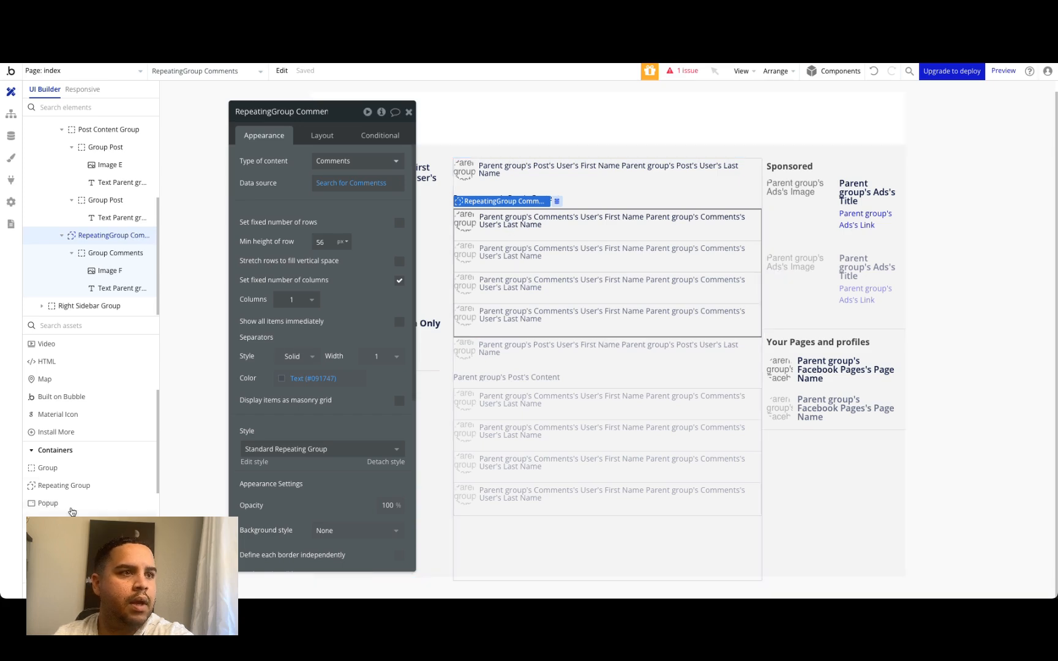
{"action": "scroll", "coordinate": [64, 496], "scroll_direction": "up", "scroll_amount": 3}
{"action": "left_click", "coordinate": [60, 361]}
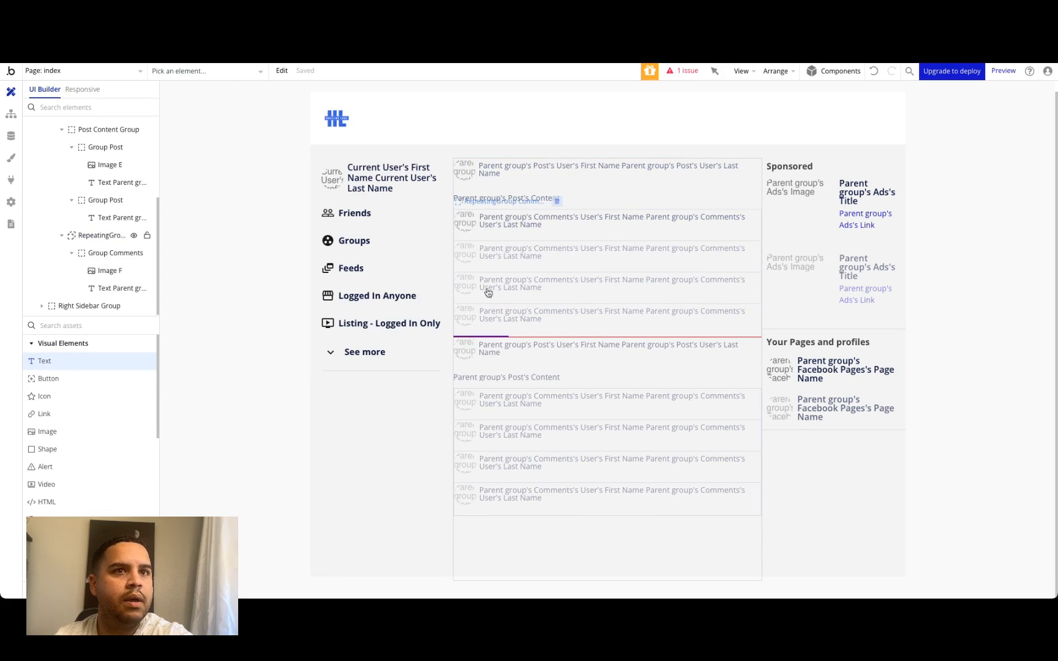
{"action": "left_click", "coordinate": [496, 287]}
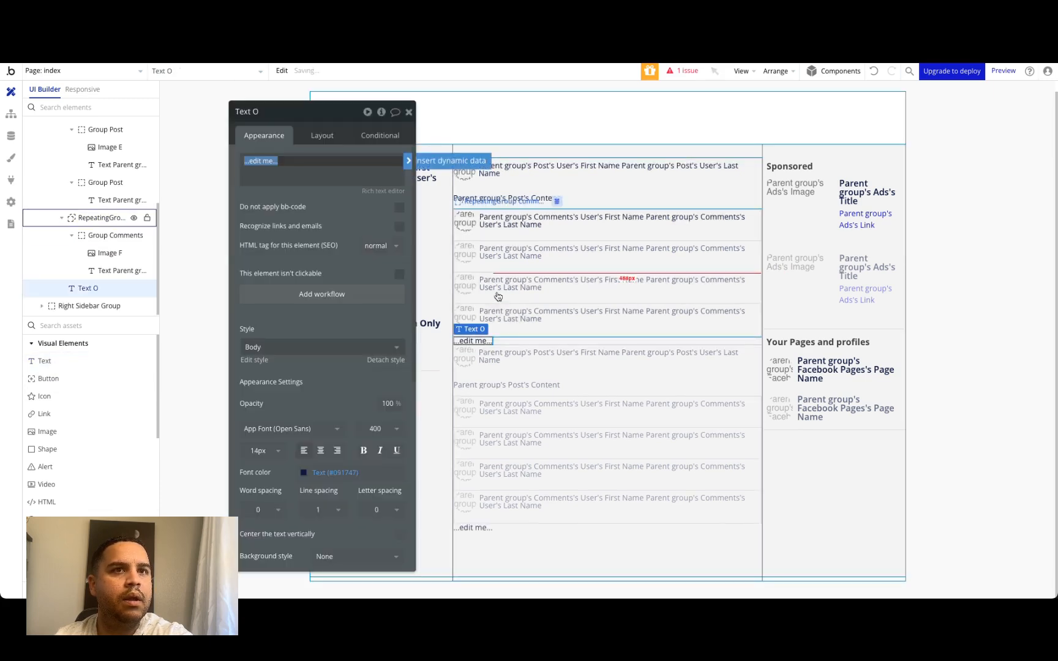
{"action": "left_click", "coordinate": [483, 340]}
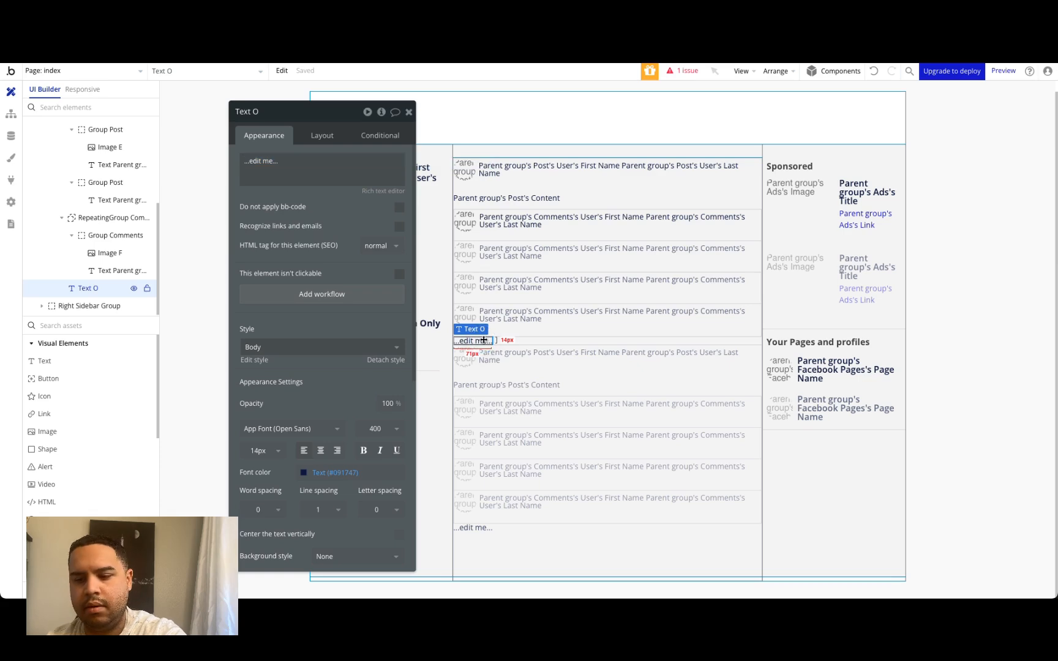
{"action": "key", "text": "super+x"}
{"action": "left_click", "coordinate": [507, 296]}
{"action": "key", "text": "super+v"}
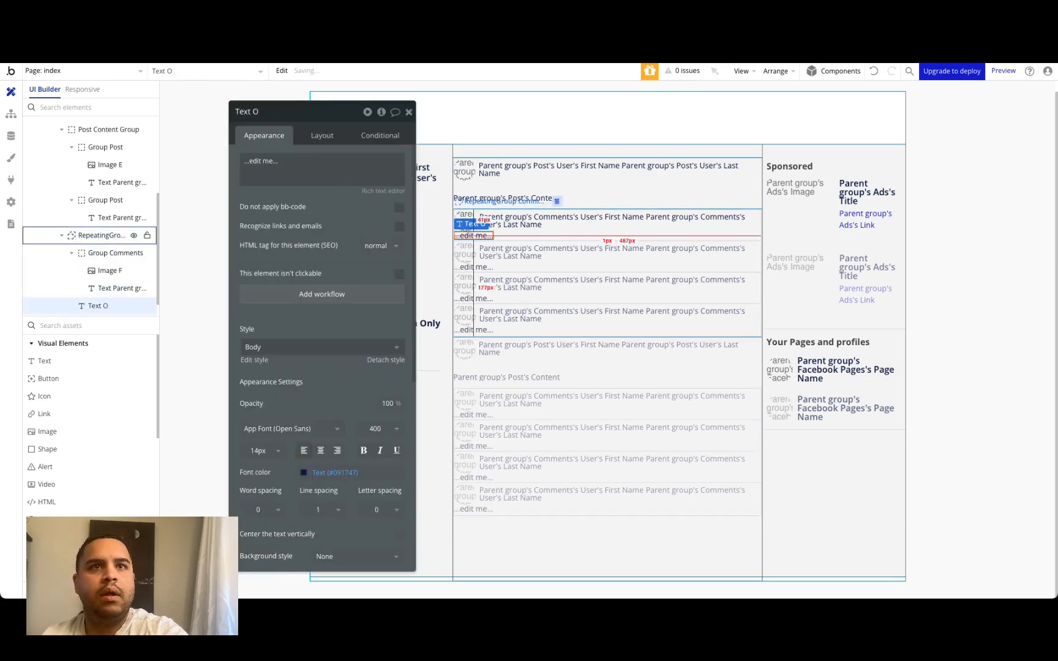
- Set the new text to Current cell's Comments's Content and turn off its fit width to content
{"action": "left_click", "coordinate": [271, 161]}
{"action": "left_click", "coordinate": [450, 162]}
{"action": "left_click", "coordinate": [314, 205]}
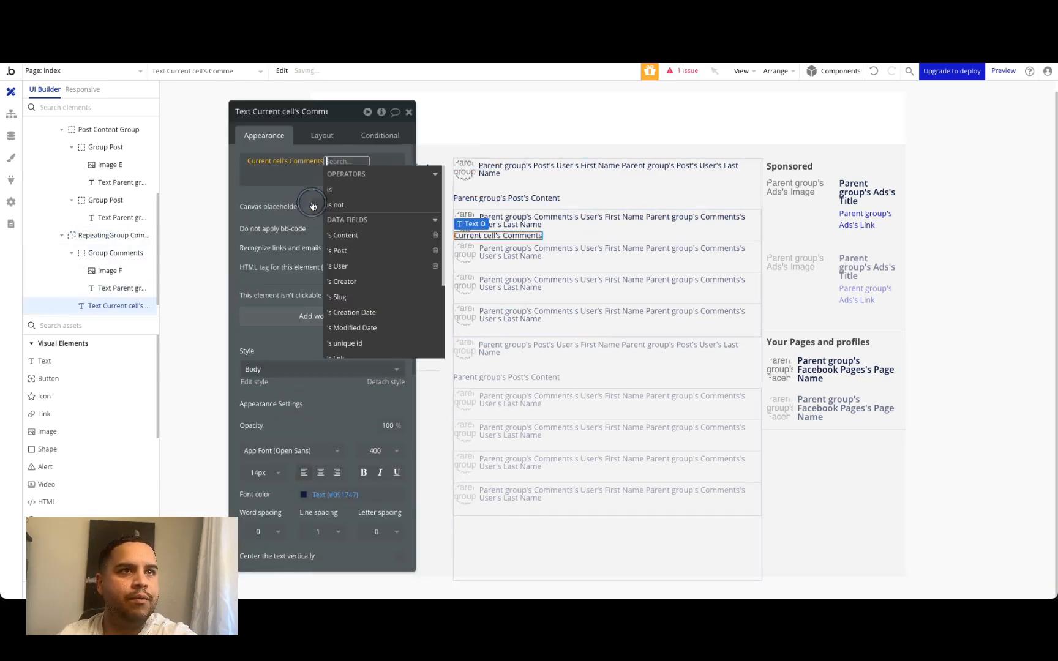
{"action": "left_click", "coordinate": [363, 240]}
{"action": "left_click", "coordinate": [285, 191]}
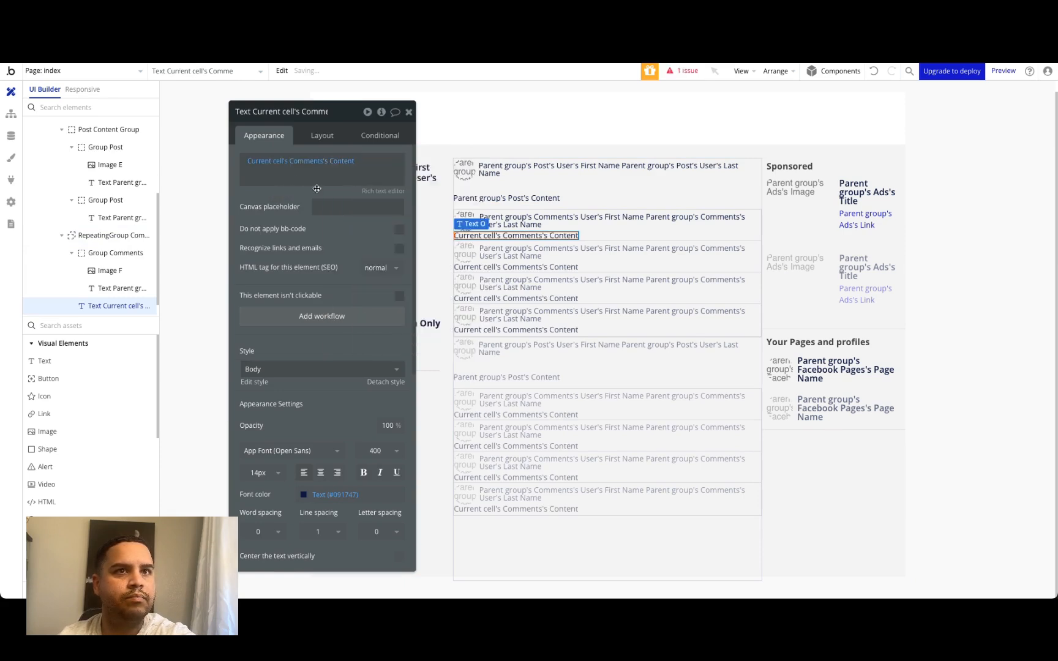
{"action": "left_click", "coordinate": [322, 135]}
{"action": "left_click", "coordinate": [400, 312]}
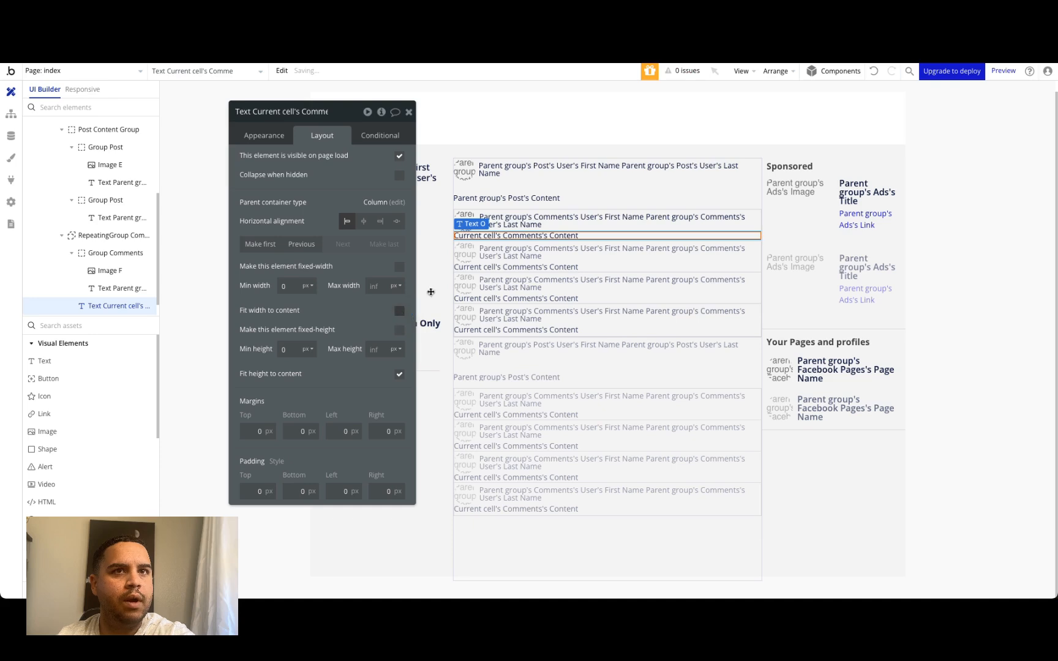
- Group the commenter's author group and the comment content text together in a column container
{"action": "left_click", "coordinate": [630, 230], "text": "shift"}
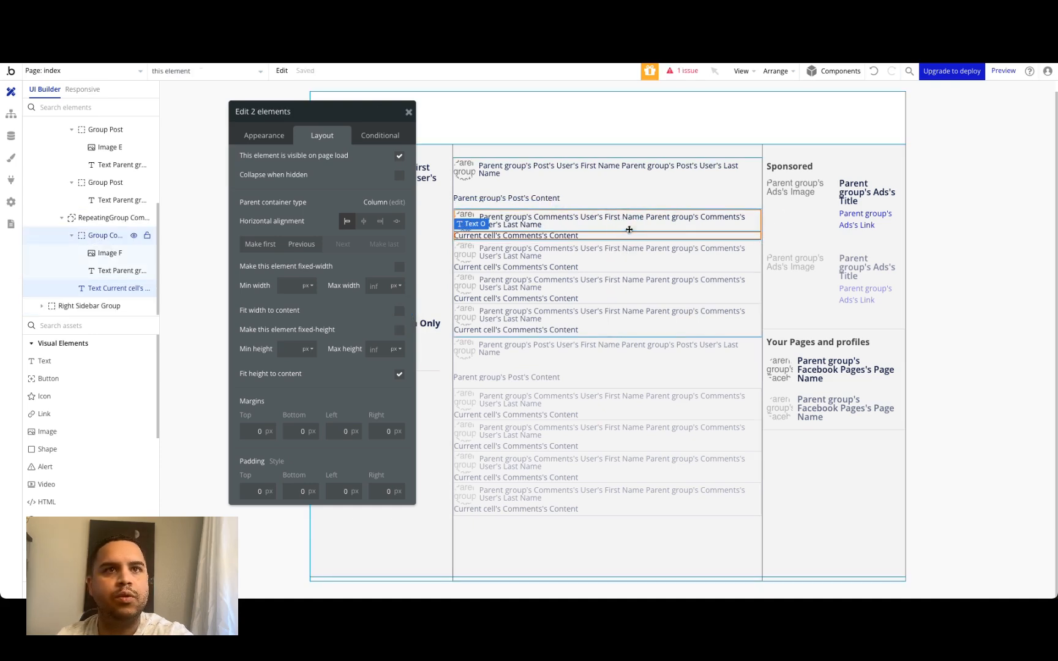
{"action": "right_click", "coordinate": [629, 230]}
{"action": "mouse_move", "coordinate": [733, 304]}
{"action": "left_click", "coordinate": [790, 332]}
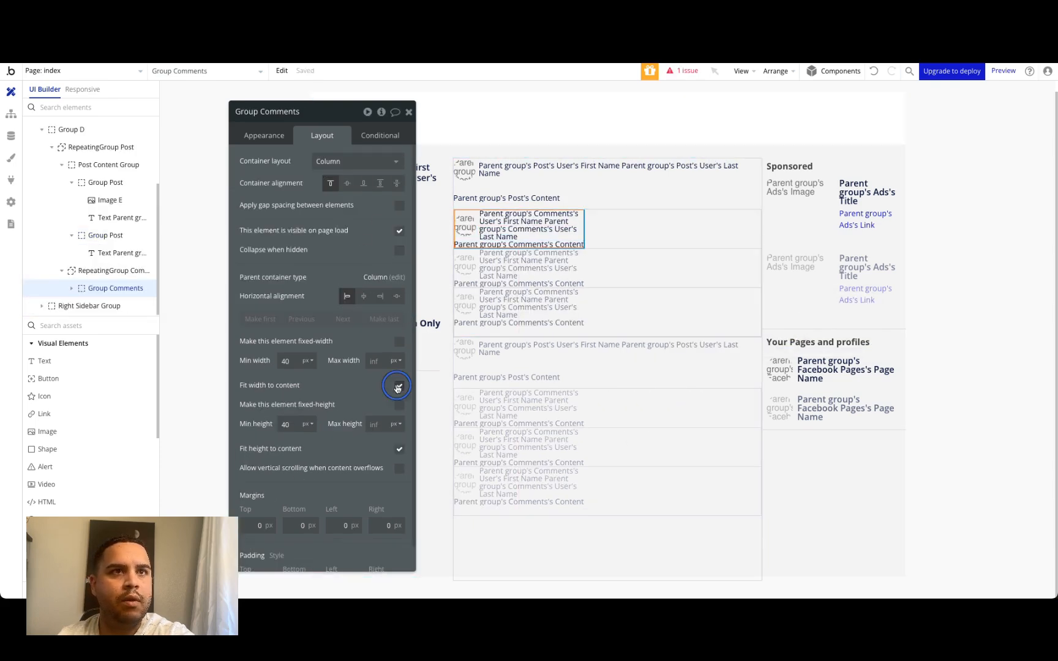
- Turn off the new comment group's fit width to content and apply gap spacing with a row gap of 6 px
{"action": "left_click", "coordinate": [397, 387]}
{"action": "left_click", "coordinate": [400, 206]}
{"action": "type", "text": "5"}
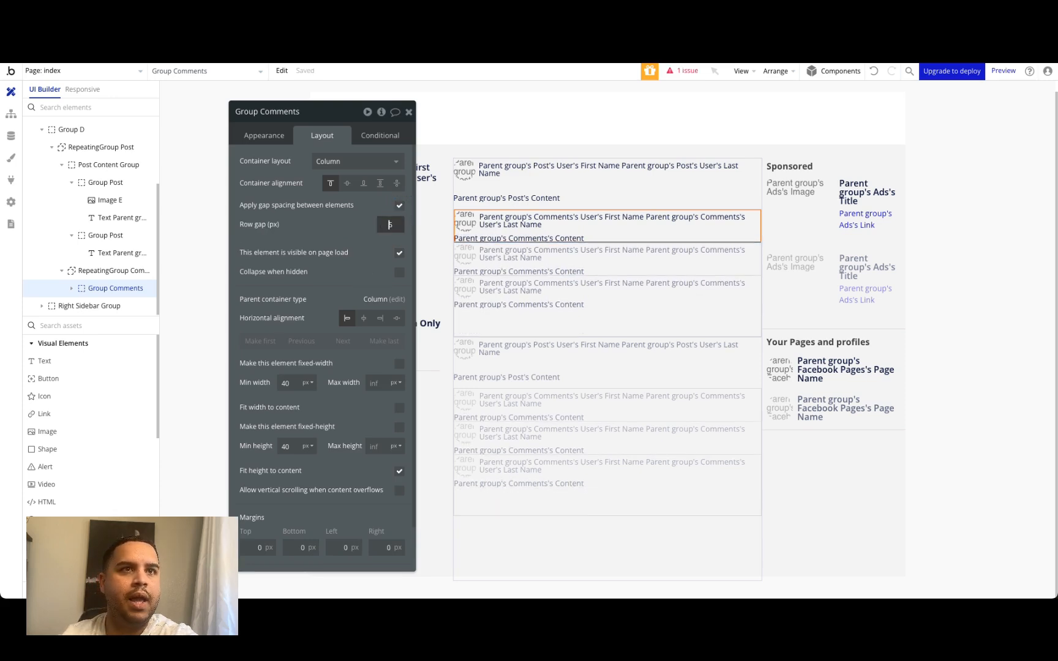
{"action": "left_click", "coordinate": [289, 229]}
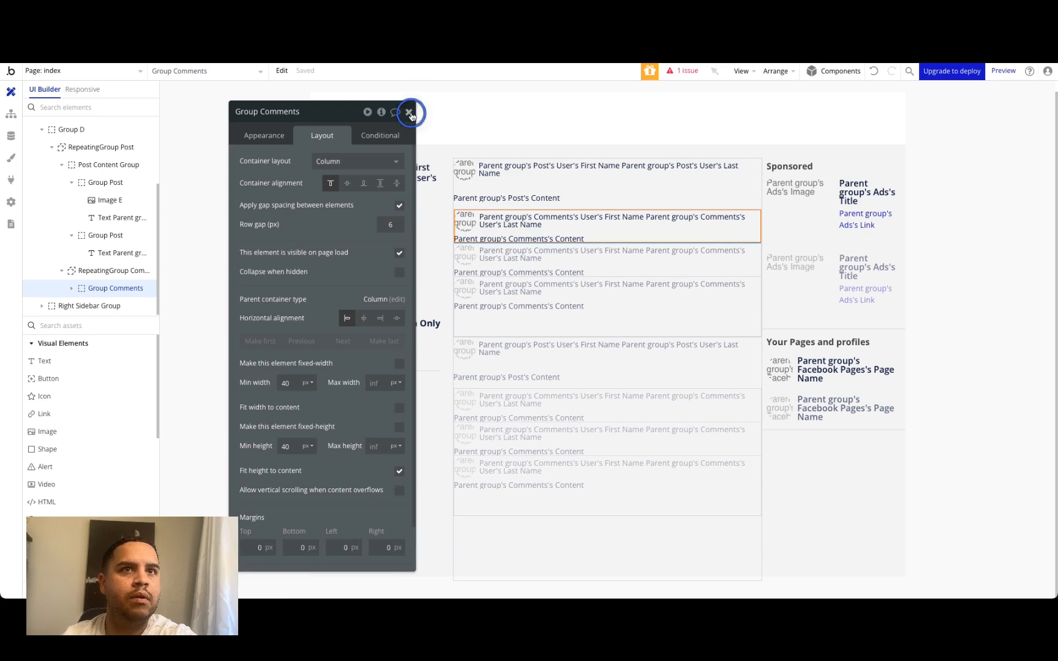
{"action": "left_click", "coordinate": [409, 113]}
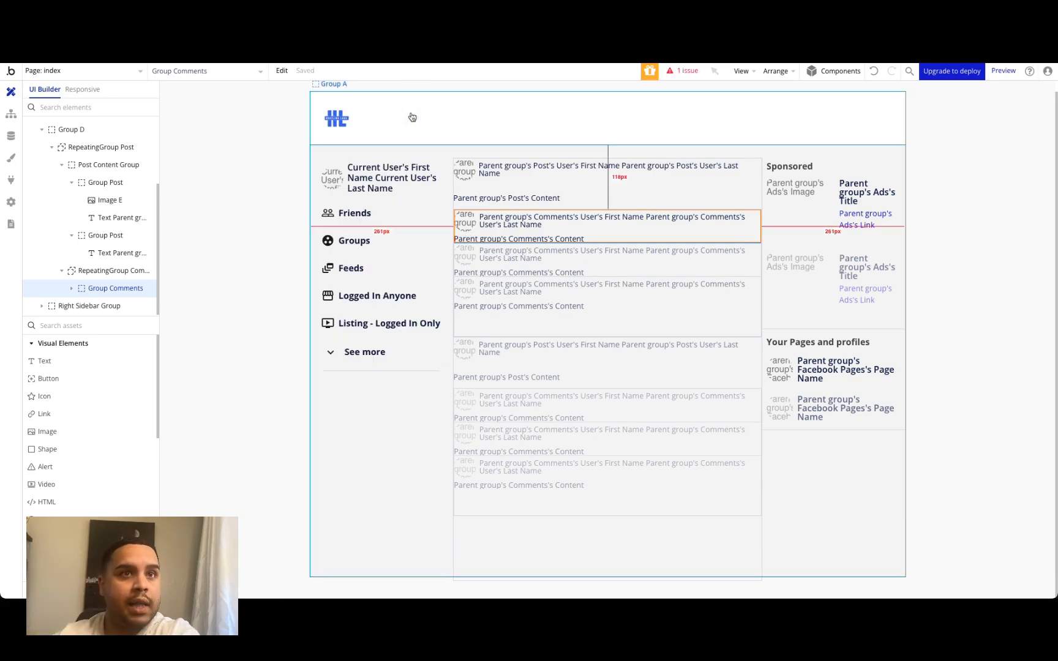
- Rename the Comments repeating group as Comments RepeatingGroup and collapse it in the elements tree
{"action": "left_click", "coordinate": [102, 271]}
{"action": "double_click", "coordinate": [314, 113]}
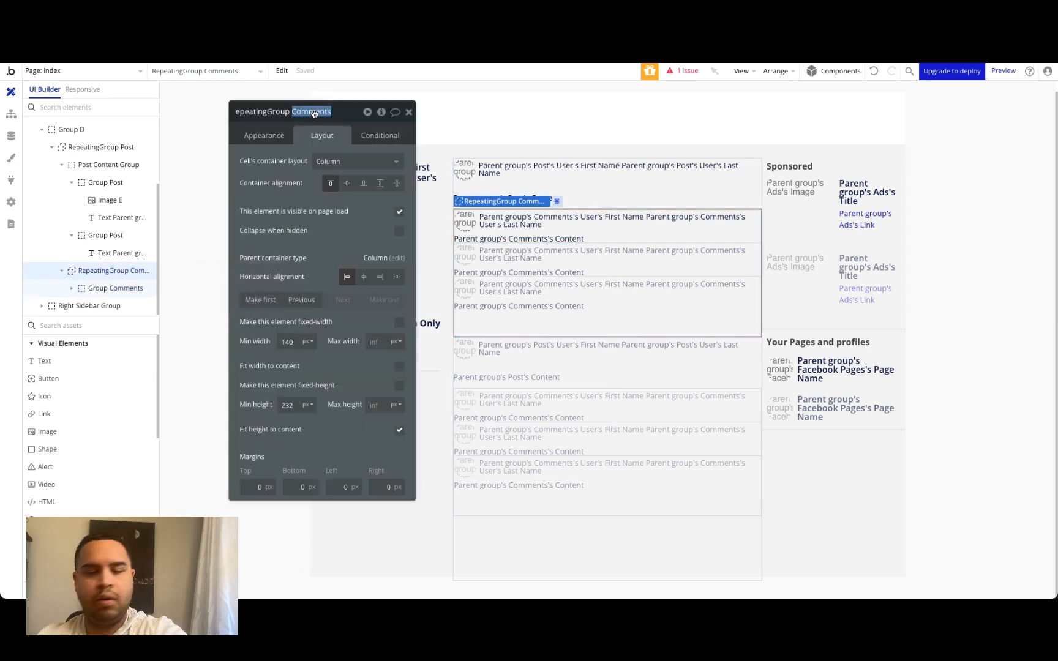
{"action": "key", "text": "BackSpace"}
{"action": "type", "text": "Comments R"}
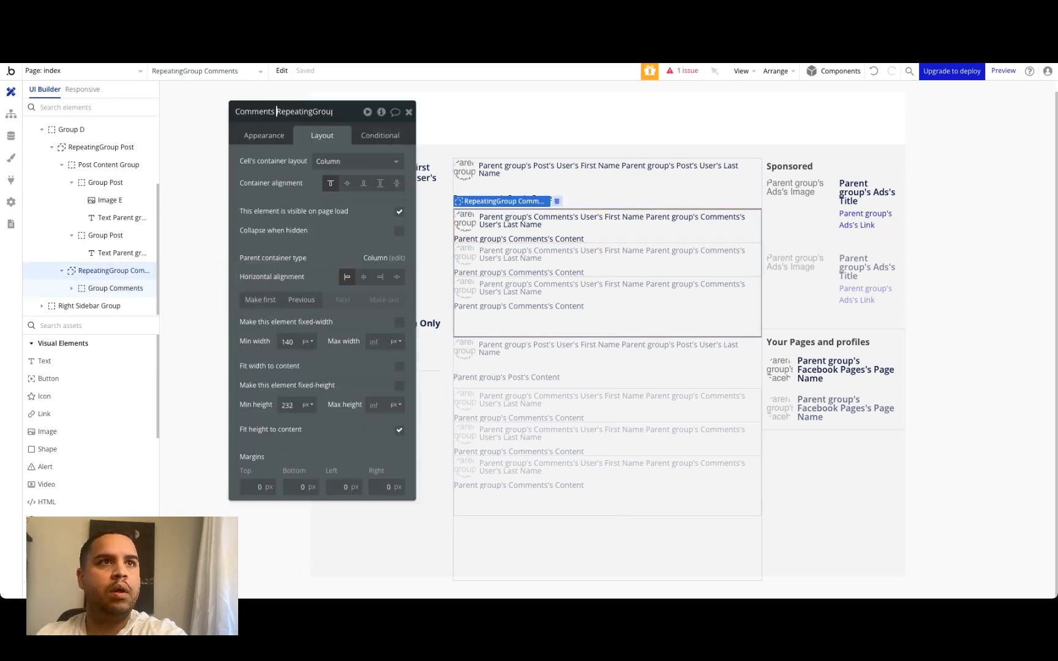
{"action": "left_click", "coordinate": [300, 195]}
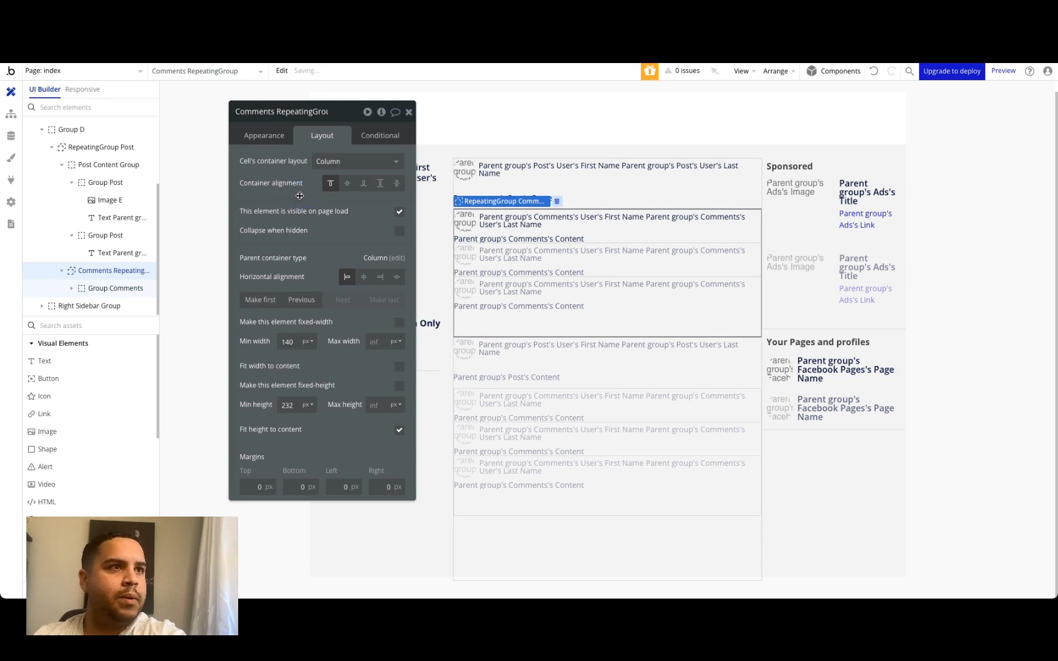
{"action": "left_click", "coordinate": [61, 270]}
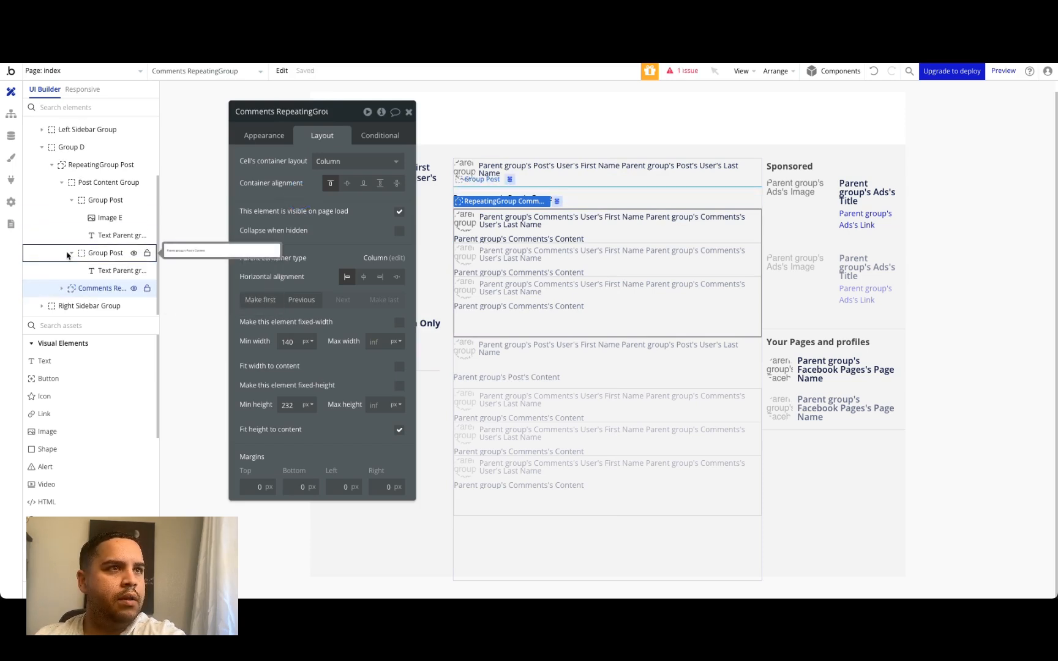
- Rename the outer posts repeating group as Post RepeatingGroup and collapse it in the elements tree
{"action": "left_click", "coordinate": [55, 165]}
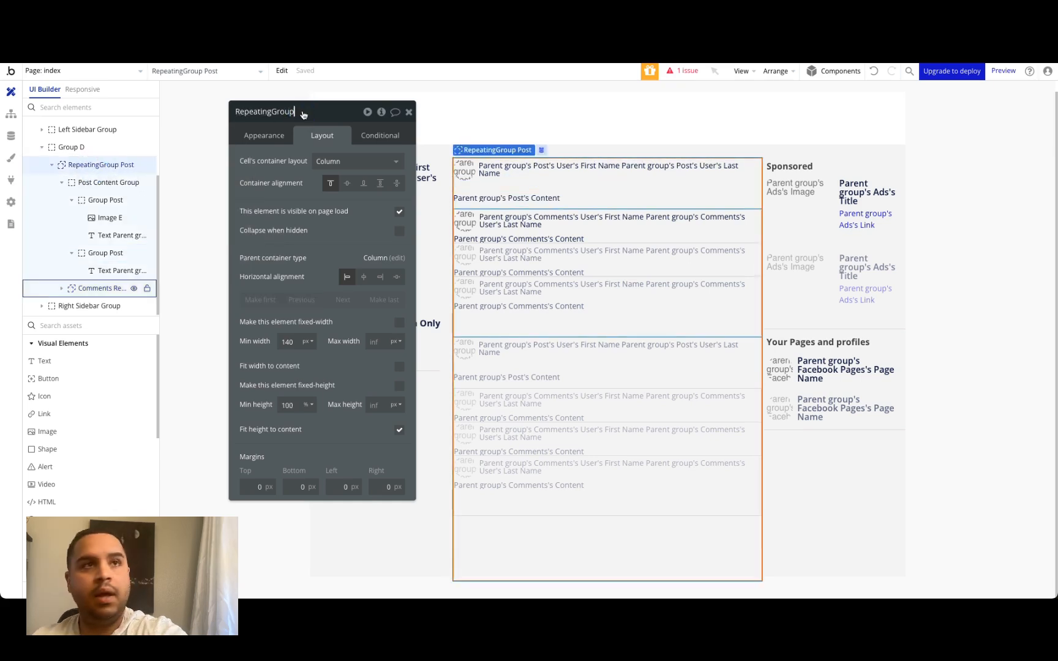
{"action": "left_click", "coordinate": [286, 212]}
{"action": "left_click", "coordinate": [51, 166]}
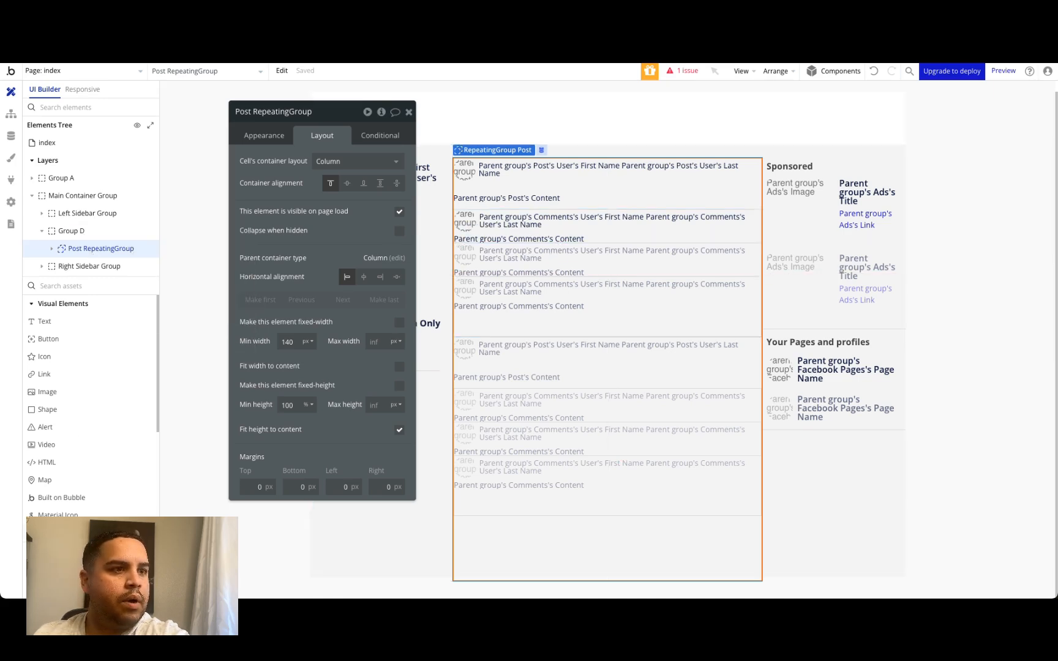
- Add a repeating group, move it inside the Comments RepeatingGroup's cell and turn off its fit width to content
{"action": "scroll", "coordinate": [67, 465], "scroll_direction": "down", "scroll_amount": 3}
{"action": "left_click", "coordinate": [63, 505]}
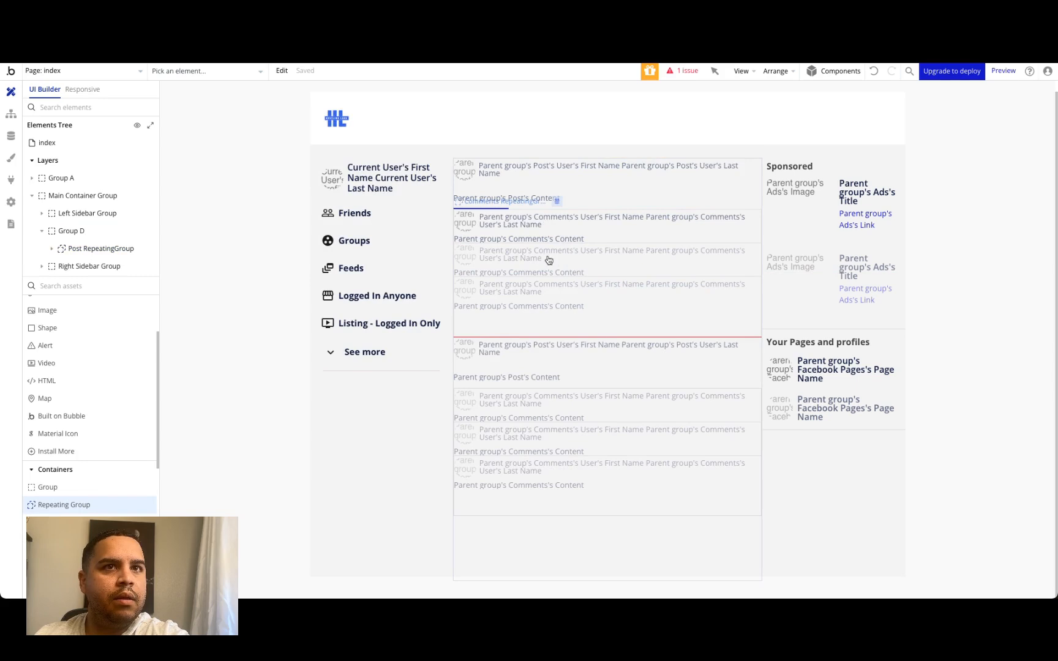
{"action": "left_click", "coordinate": [541, 313]}
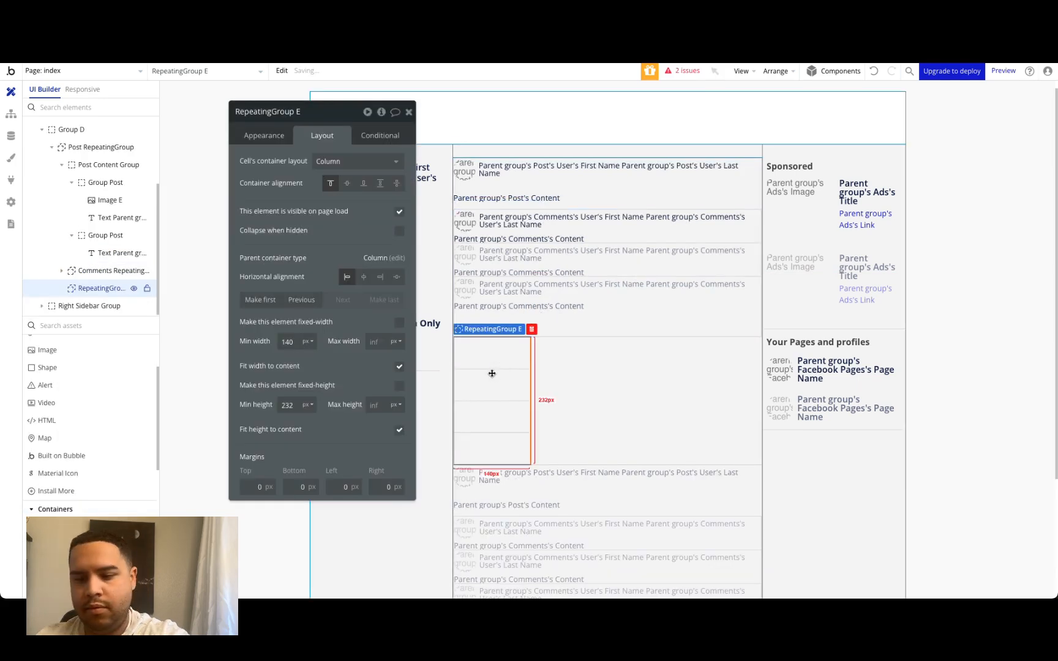
{"action": "double_click", "coordinate": [549, 275]}
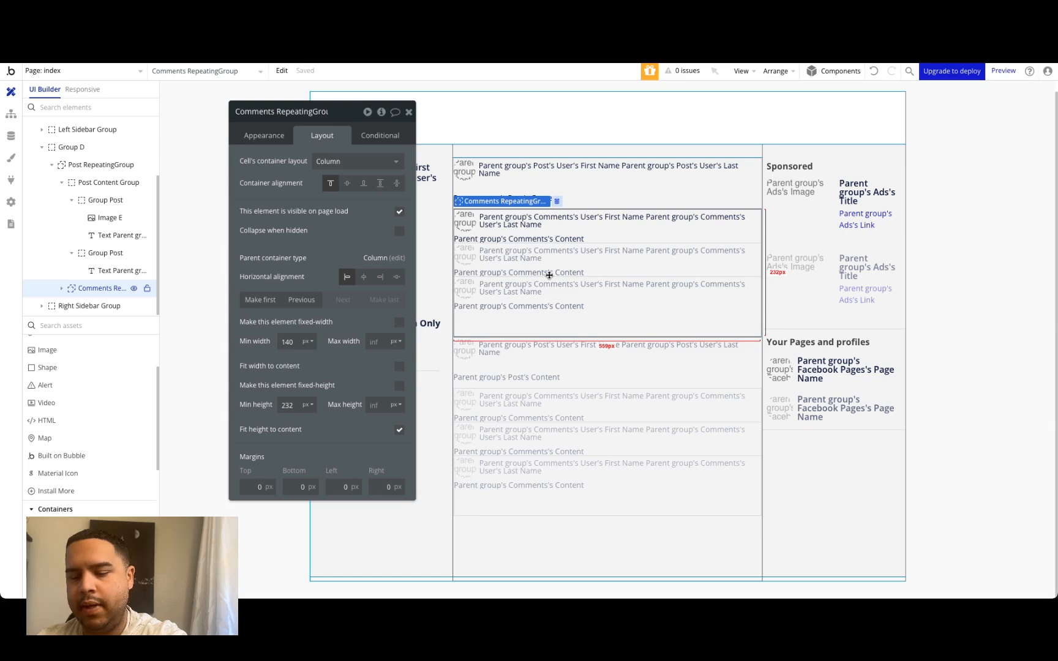
{"action": "key", "text": "super+v"}
{"action": "left_click", "coordinate": [399, 366]}
- Set the nested repeating group's type of content to Reply to Comments and its data source to a search for Reply to Comments
{"action": "left_click", "coordinate": [263, 137]}
{"action": "left_click", "coordinate": [334, 163]}
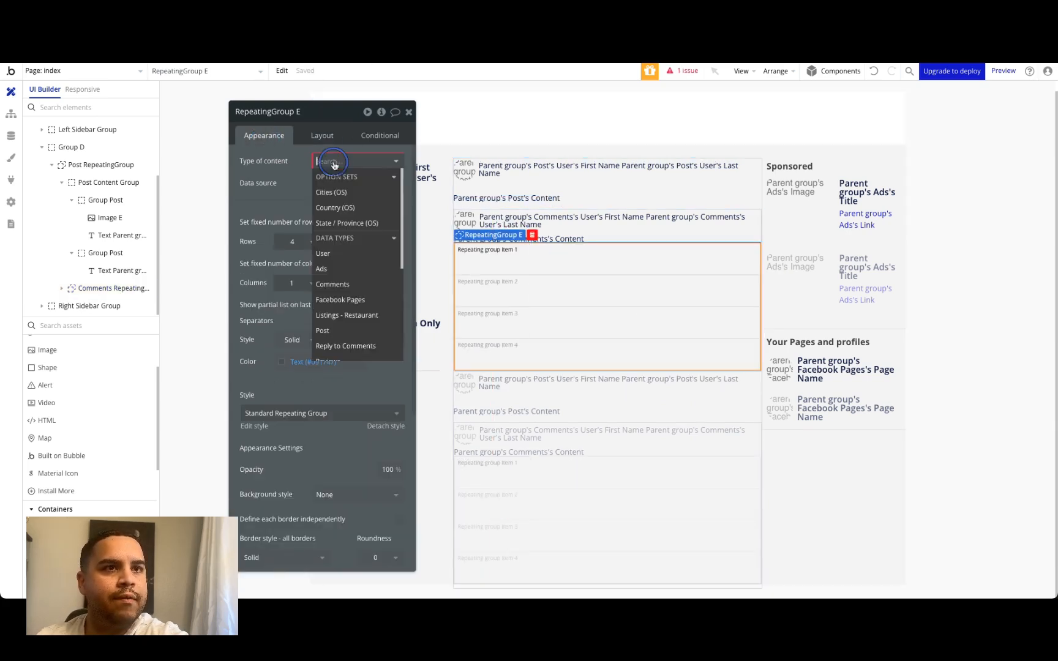
{"action": "left_click", "coordinate": [334, 346]}
{"action": "left_click", "coordinate": [327, 183]}
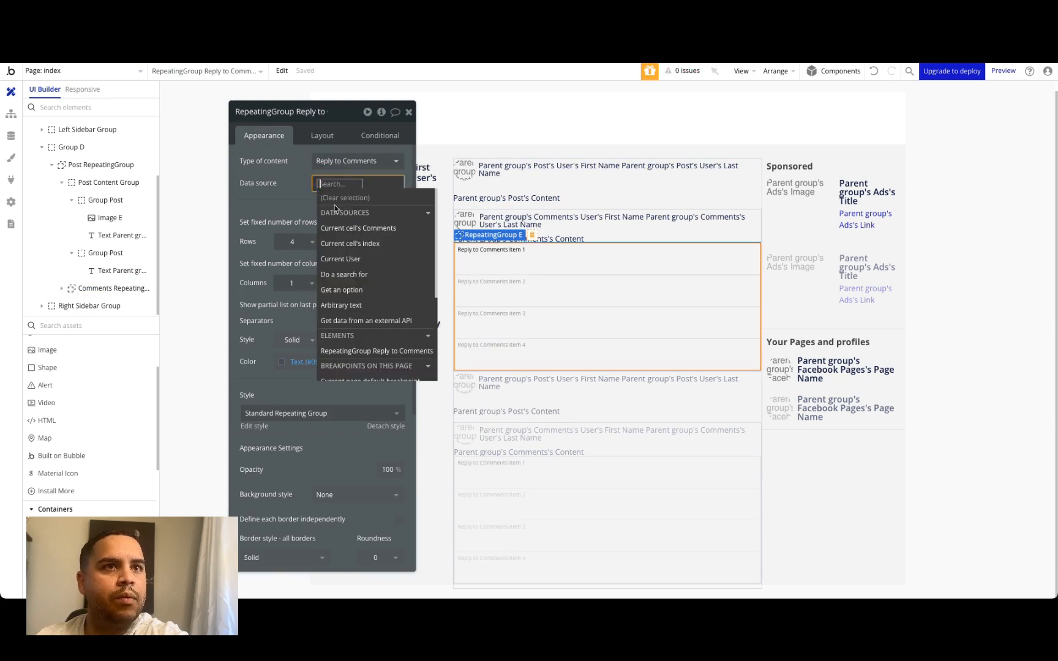
{"action": "left_click", "coordinate": [359, 274]}
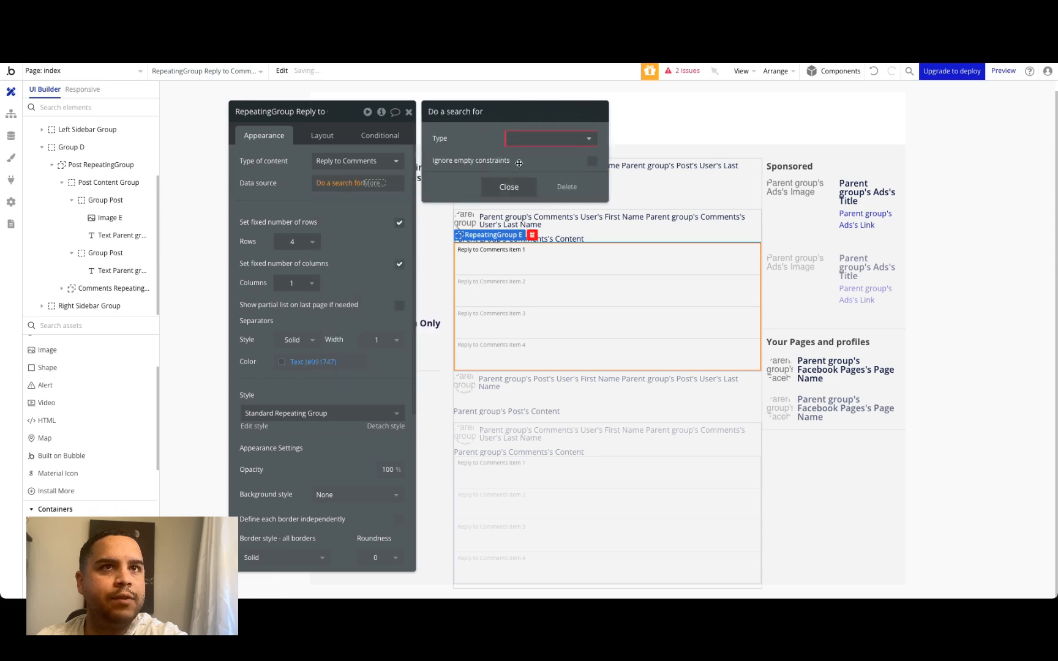
{"action": "left_click", "coordinate": [547, 140]}
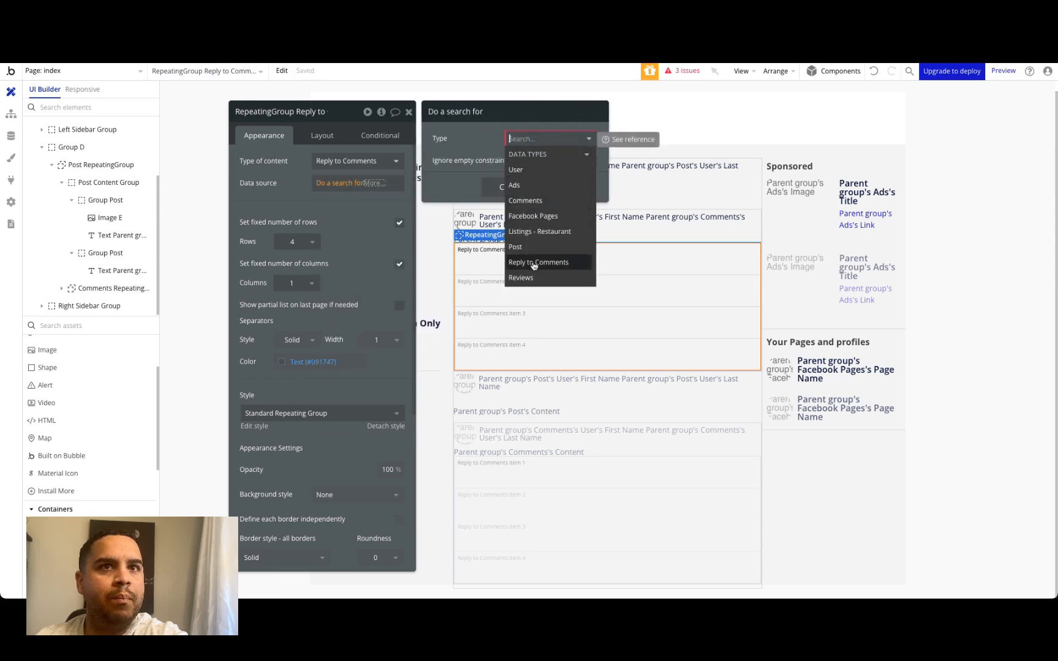
{"action": "left_click", "coordinate": [533, 263]}
- Constrain the replies search to Comment = Current cell's Comments and close the search settings
{"action": "left_click", "coordinate": [510, 168]}
{"action": "left_click", "coordinate": [444, 165]}
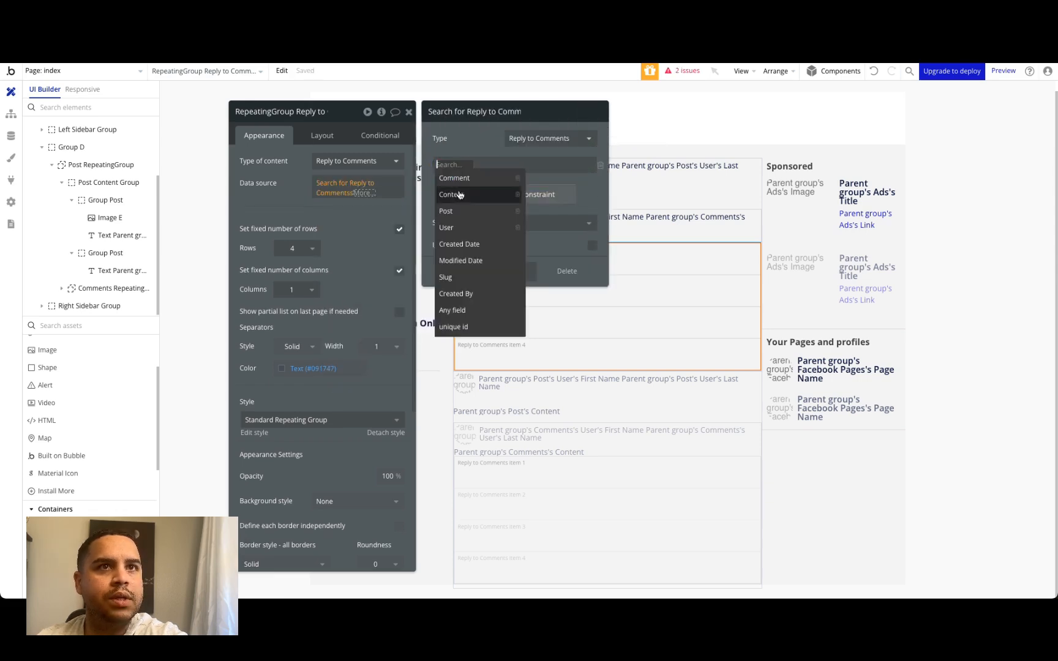
{"action": "left_click", "coordinate": [454, 178]}
{"action": "left_click", "coordinate": [481, 165]}
{"action": "left_click", "coordinate": [486, 182]}
{"action": "left_click", "coordinate": [485, 164]}
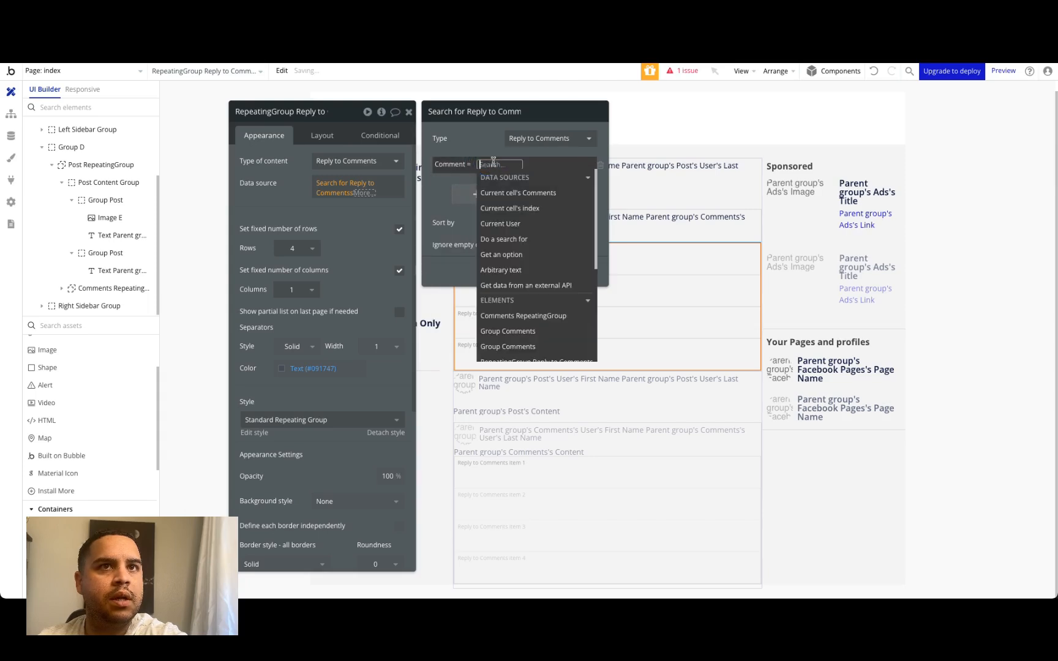
{"action": "left_click", "coordinate": [524, 198]}
{"action": "left_click", "coordinate": [485, 151]}
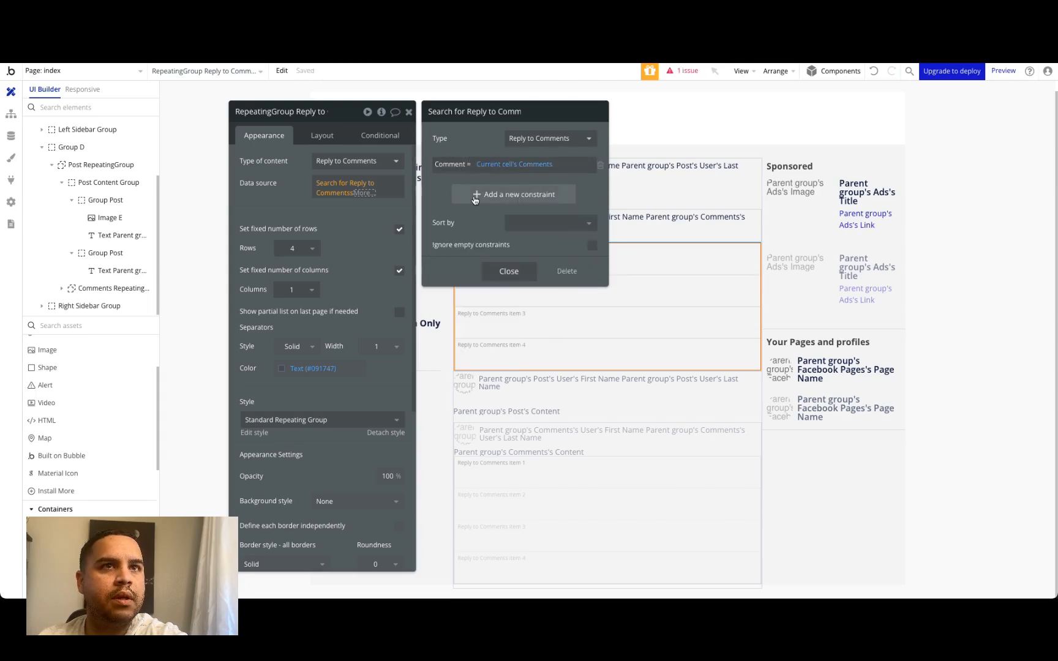
{"action": "left_click", "coordinate": [297, 195]}
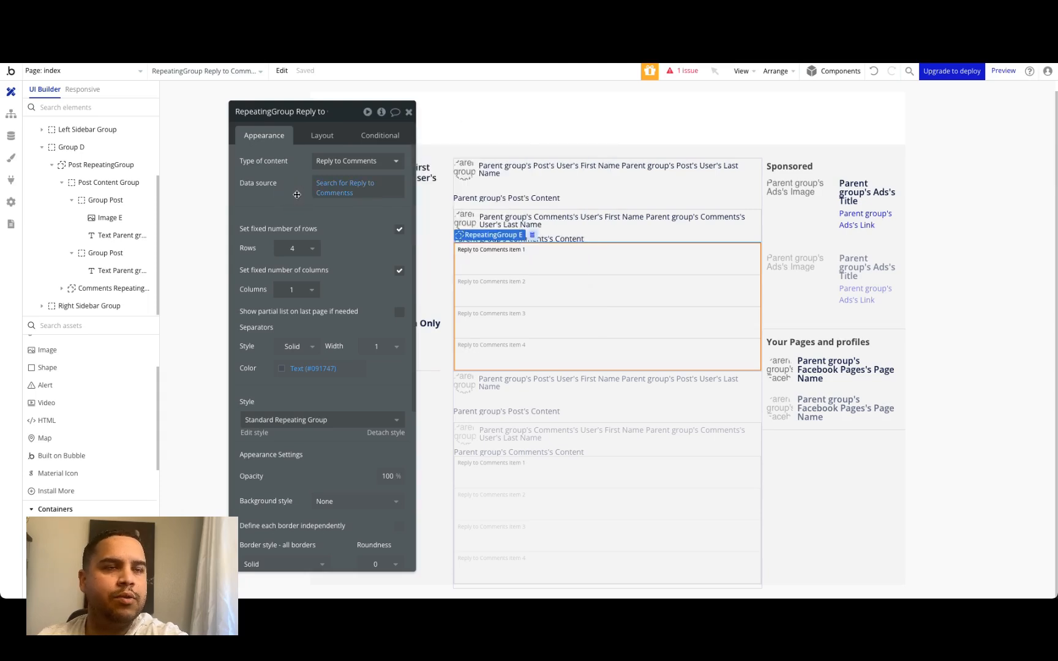
- Copy the comment content group into the nested replies repeating group and set the copy's type of content to Reply to Comments
{"action": "left_click", "coordinate": [612, 223]}
{"action": "key", "text": "super+c"}
{"action": "left_click", "coordinate": [619, 285]}
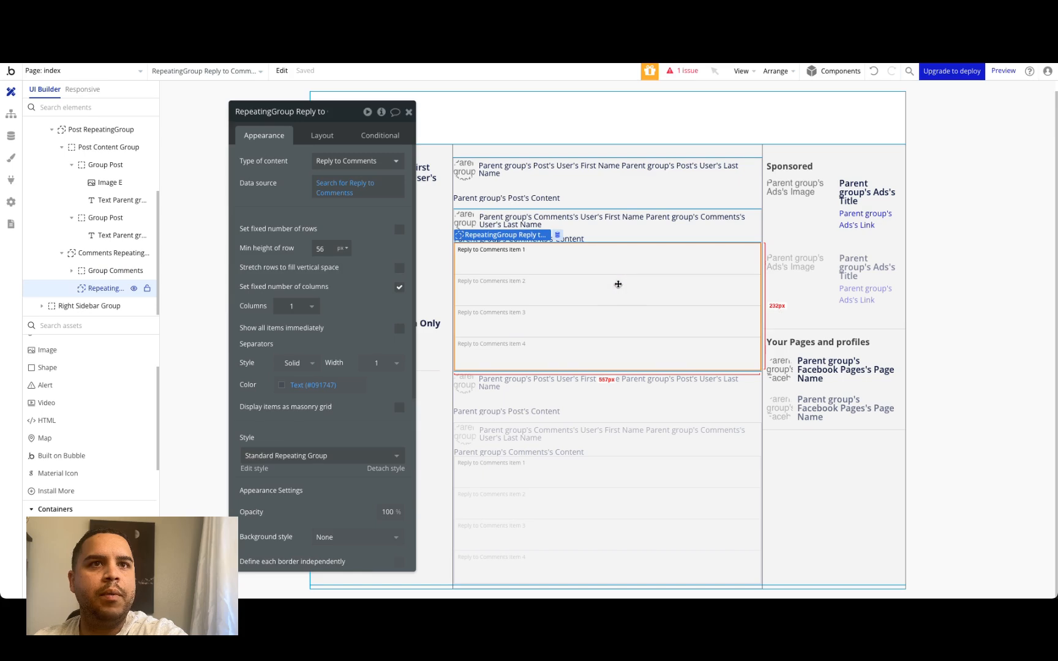
{"action": "key", "text": "super+v"}
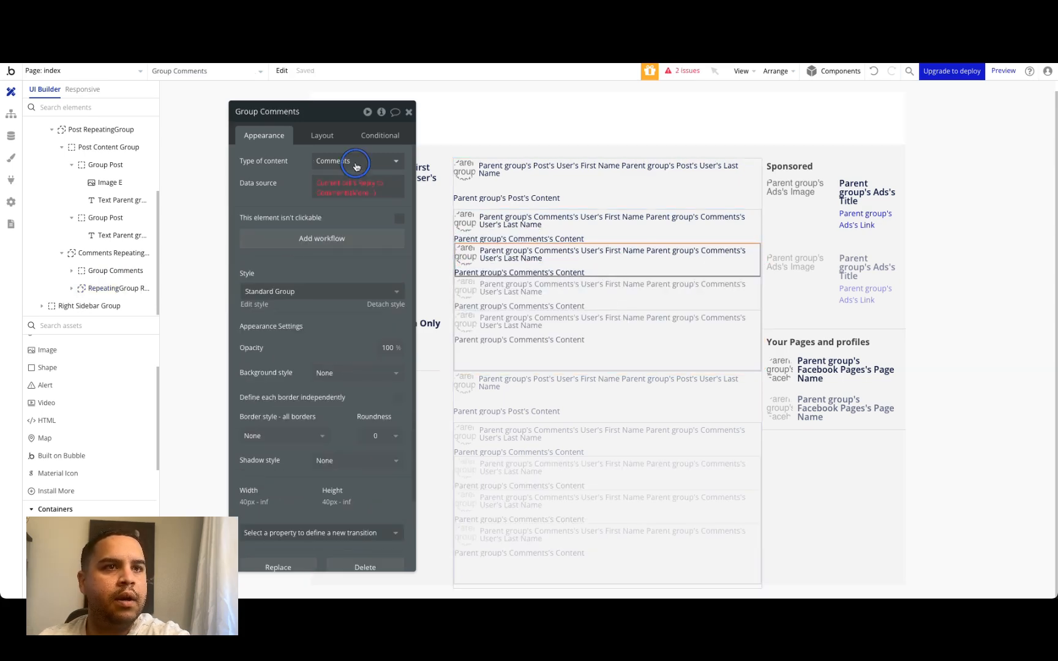
{"action": "left_click", "coordinate": [343, 161]}
{"action": "left_click", "coordinate": [346, 341]}
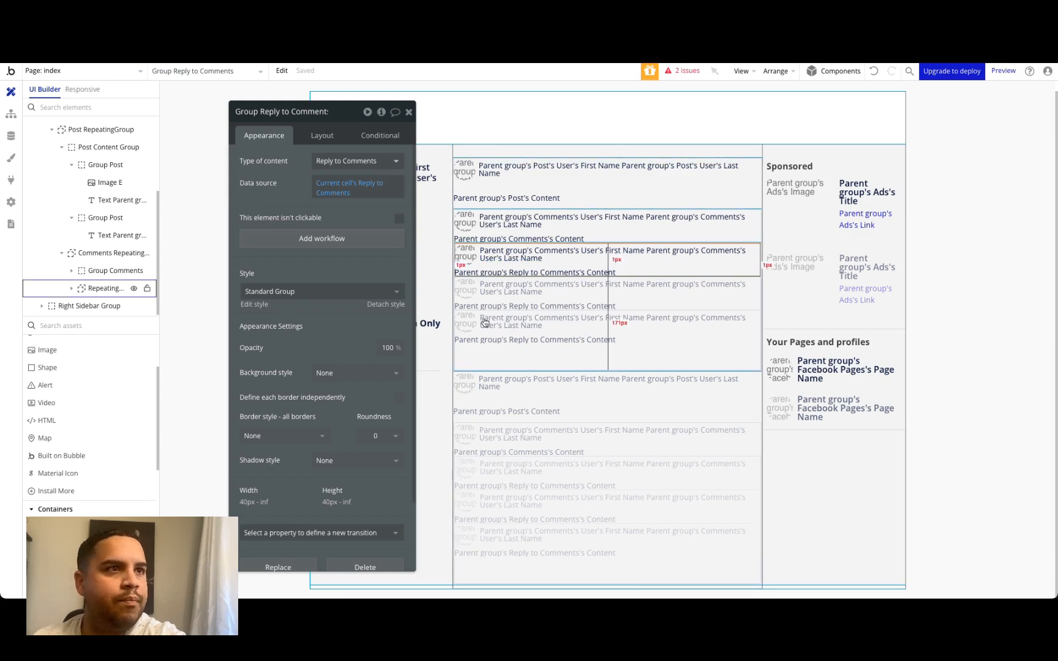
- Group Group Comments and the replies repeating group inside Comments RepeatingGroup together in a column container
{"action": "left_click", "coordinate": [98, 272]}
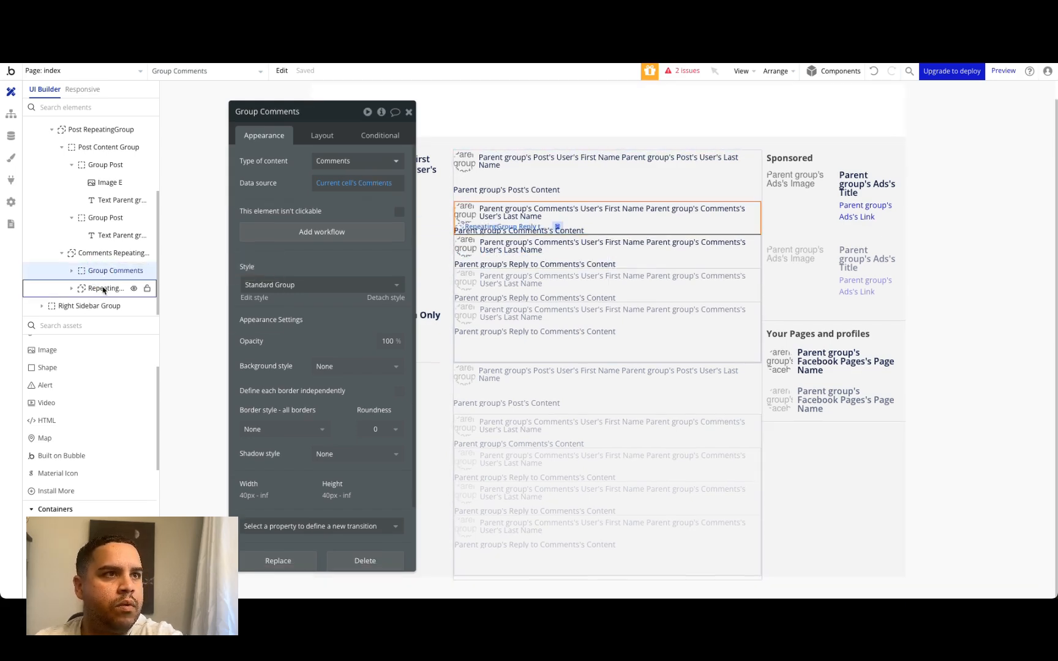
{"action": "mouse_move", "coordinate": [103, 290]}
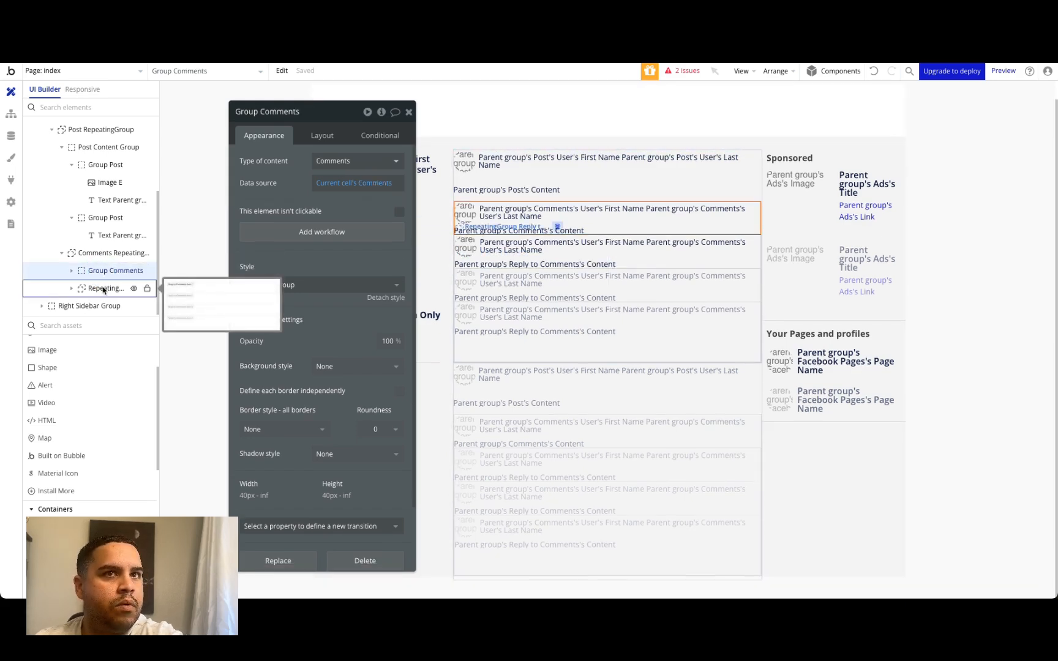
{"action": "left_click", "coordinate": [100, 252]}
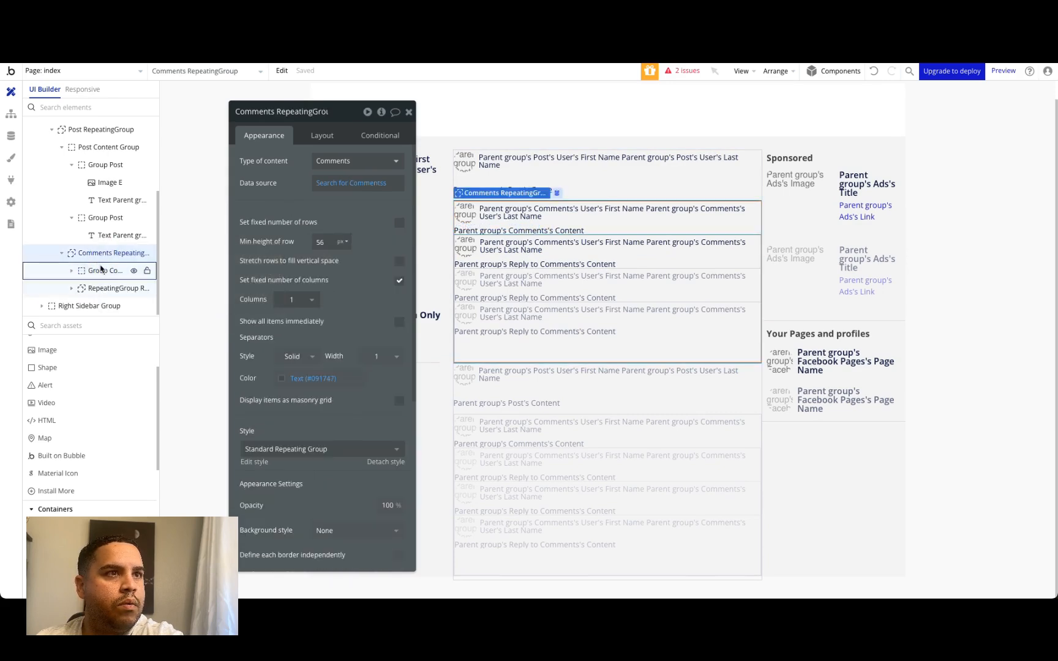
{"action": "left_click", "coordinate": [101, 270]}
{"action": "left_click", "coordinate": [102, 289], "text": "shift"}
{"action": "right_click", "coordinate": [101, 290]}
{"action": "mouse_move", "coordinate": [213, 354]}
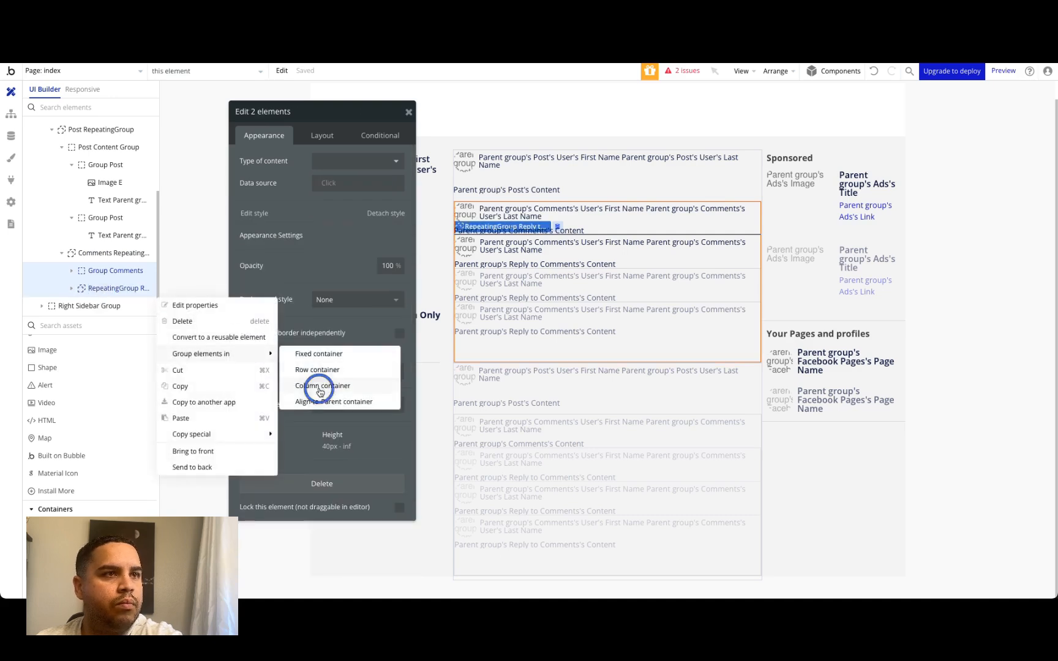
{"action": "left_click", "coordinate": [319, 385]}
- Apply a row gap of 6 px to the new column group and turn off its fit width to content
{"action": "left_click", "coordinate": [325, 139]}
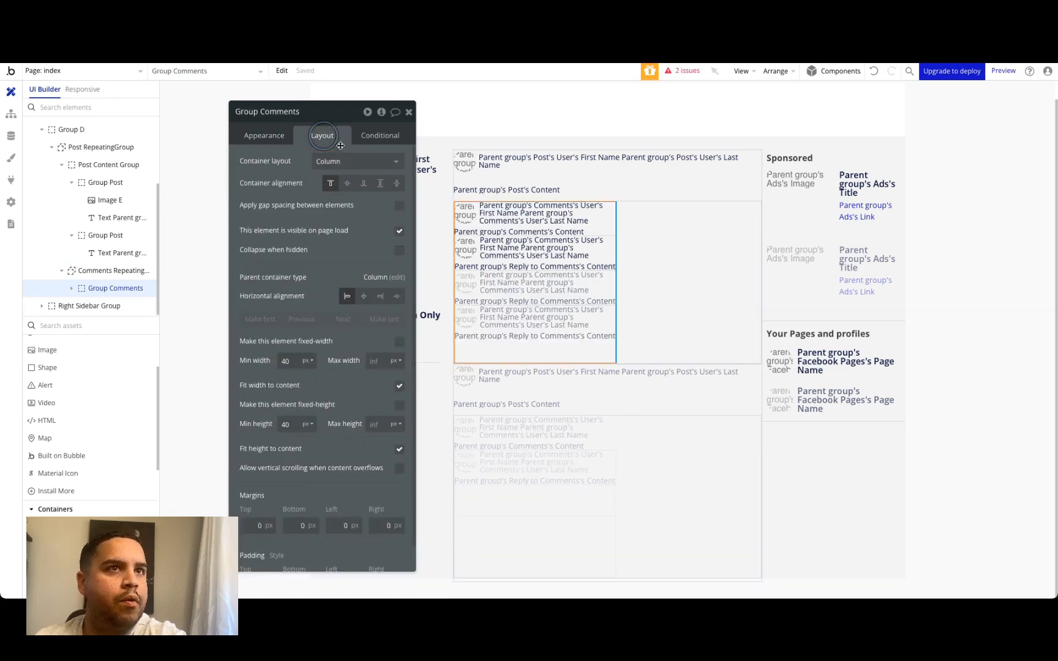
{"action": "type", "text": "5"}
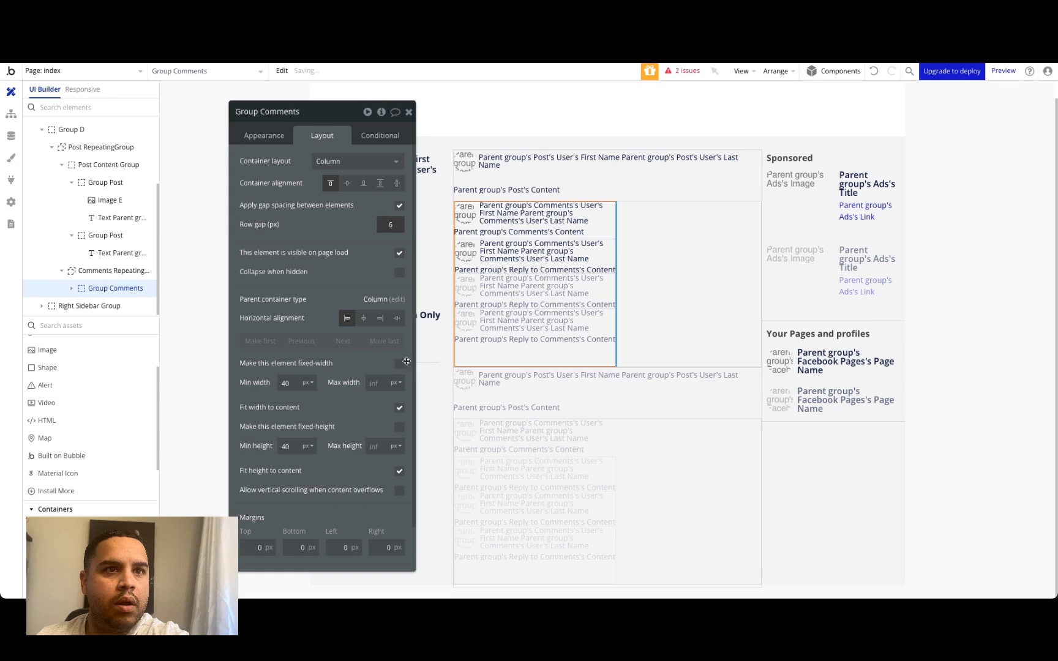
{"action": "left_click", "coordinate": [399, 407]}
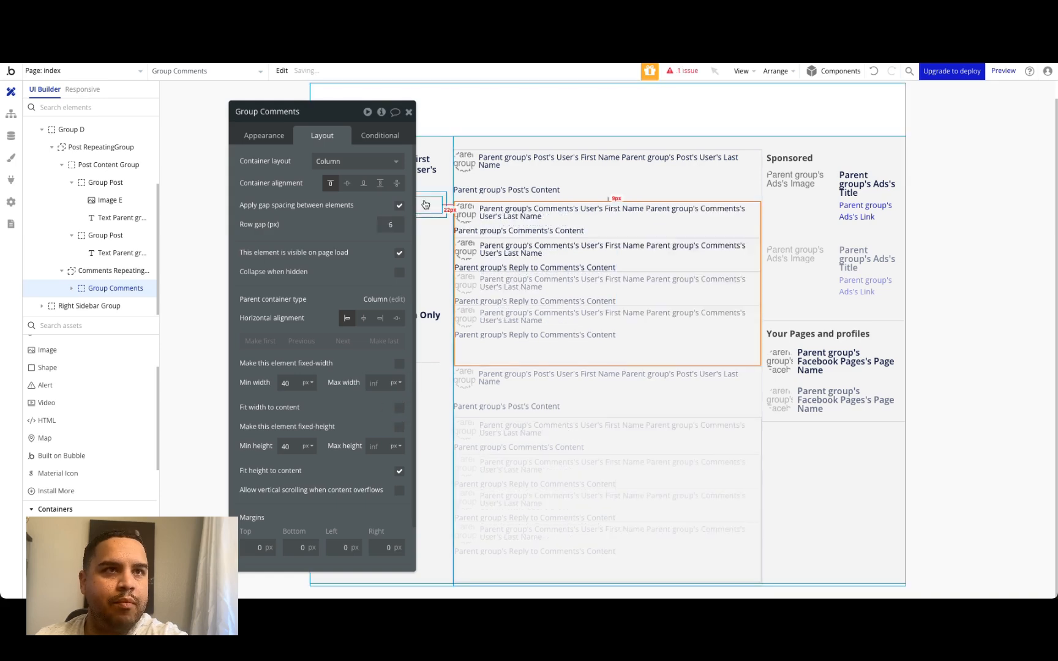
- Set the minimum width of Comments RepeatingGroup to 0 px
{"action": "left_click", "coordinate": [98, 273]}
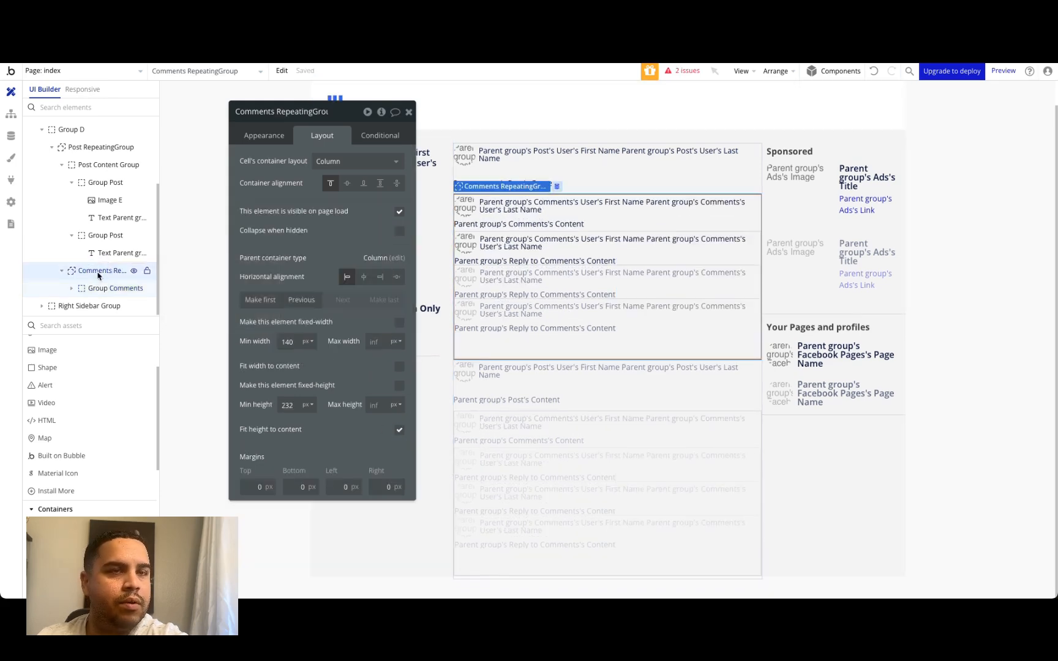
{"action": "double_click", "coordinate": [287, 342]}
{"action": "type", "text": "0"}
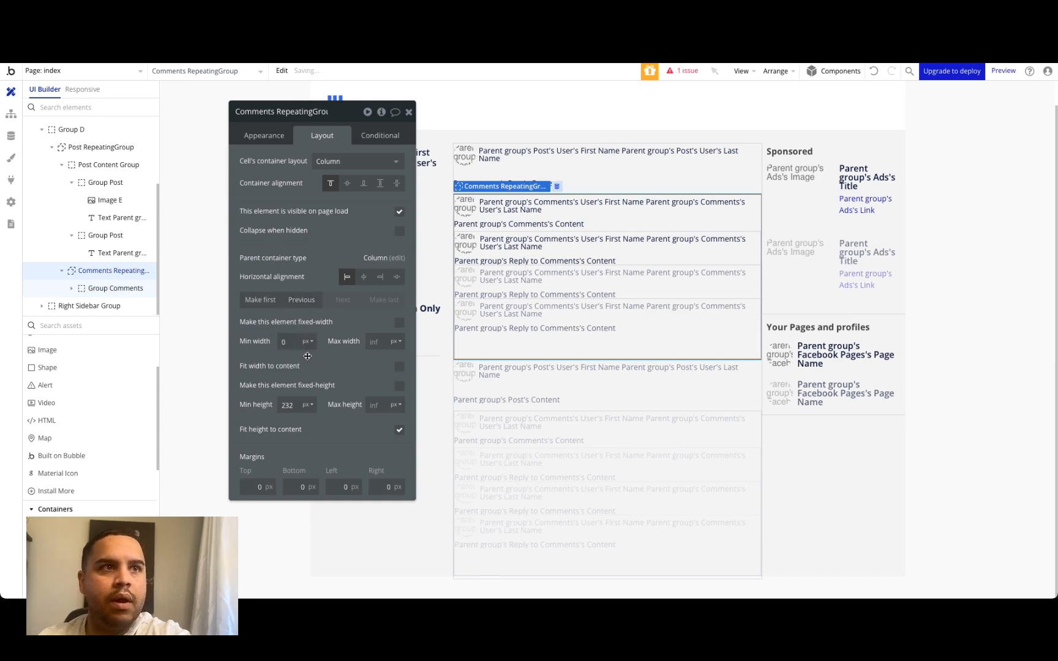
- Collapse Post Content Group and its child groups in the elements tree, leaving Comments RepeatingGroup expanded
{"action": "left_click", "coordinate": [61, 273]}
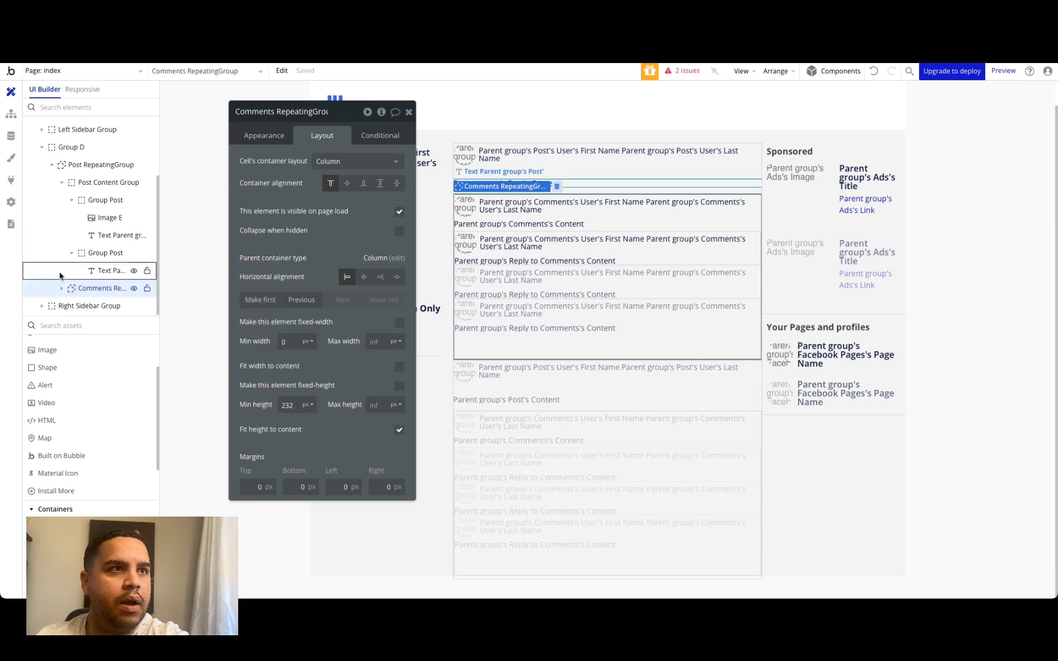
{"action": "left_click", "coordinate": [71, 254]}
{"action": "left_click_drag", "start_coordinate": [71, 222], "coordinate": [89, 236]}
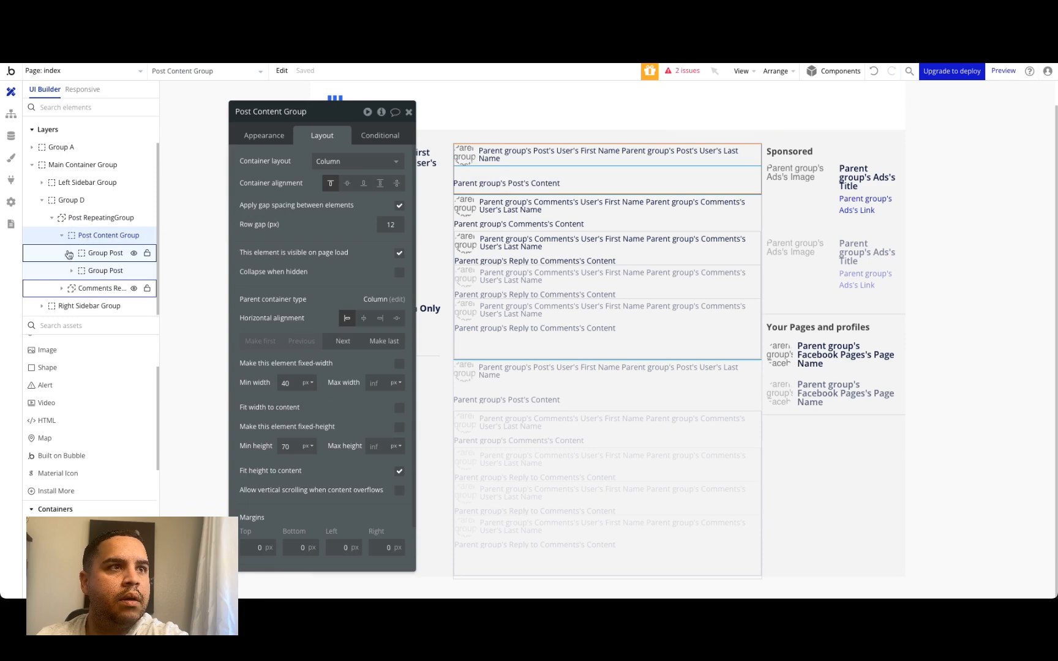
{"action": "left_click", "coordinate": [61, 235]}
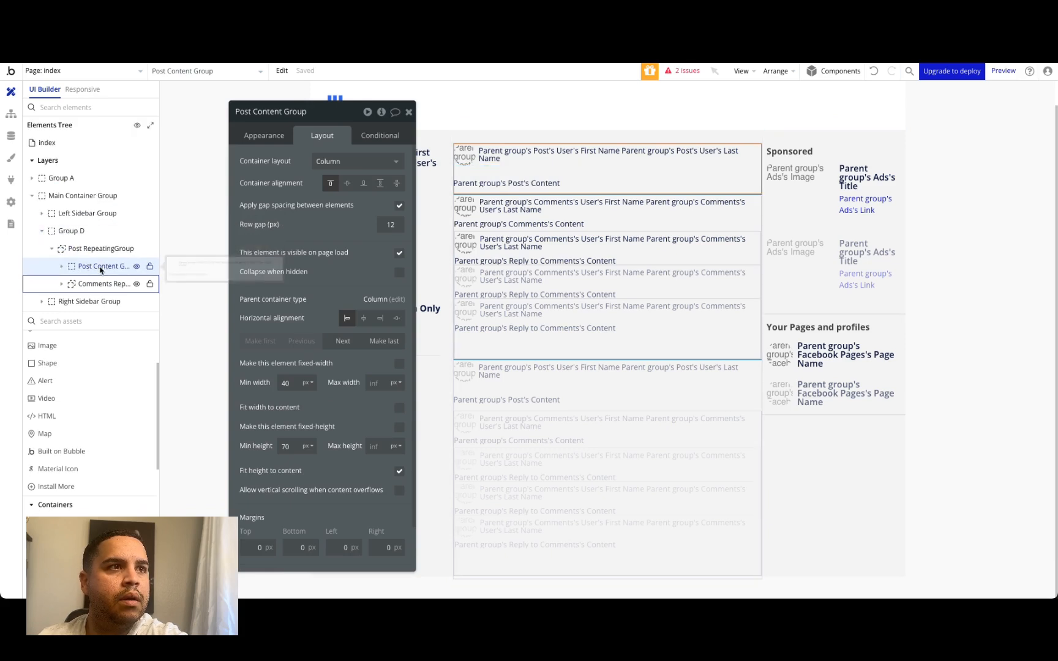
{"action": "left_click", "coordinate": [101, 286]}
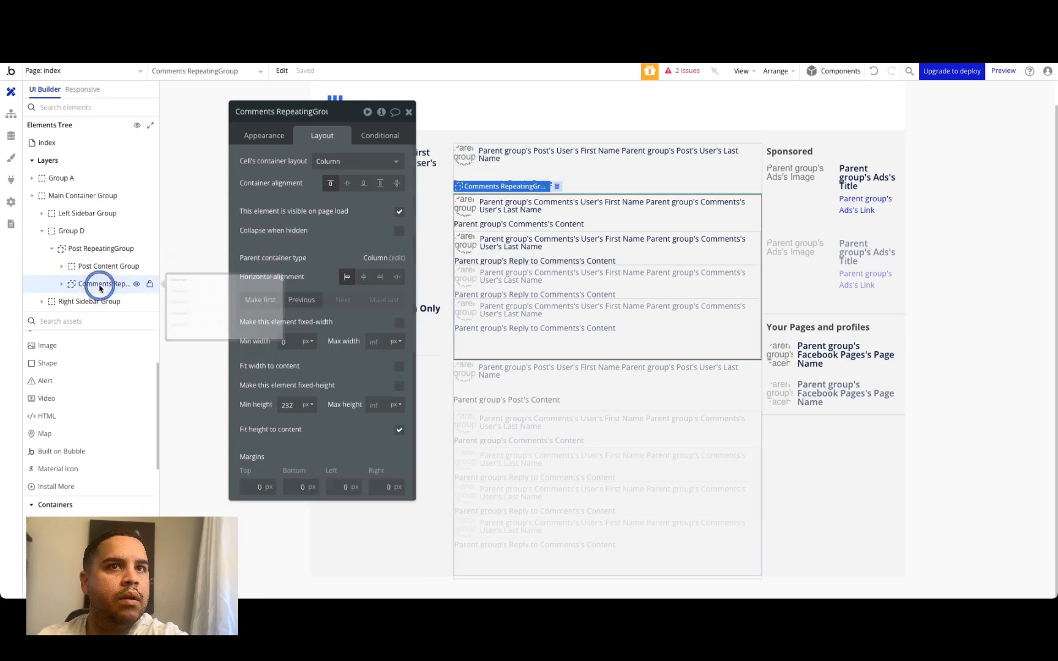
{"action": "left_click", "coordinate": [61, 284]}
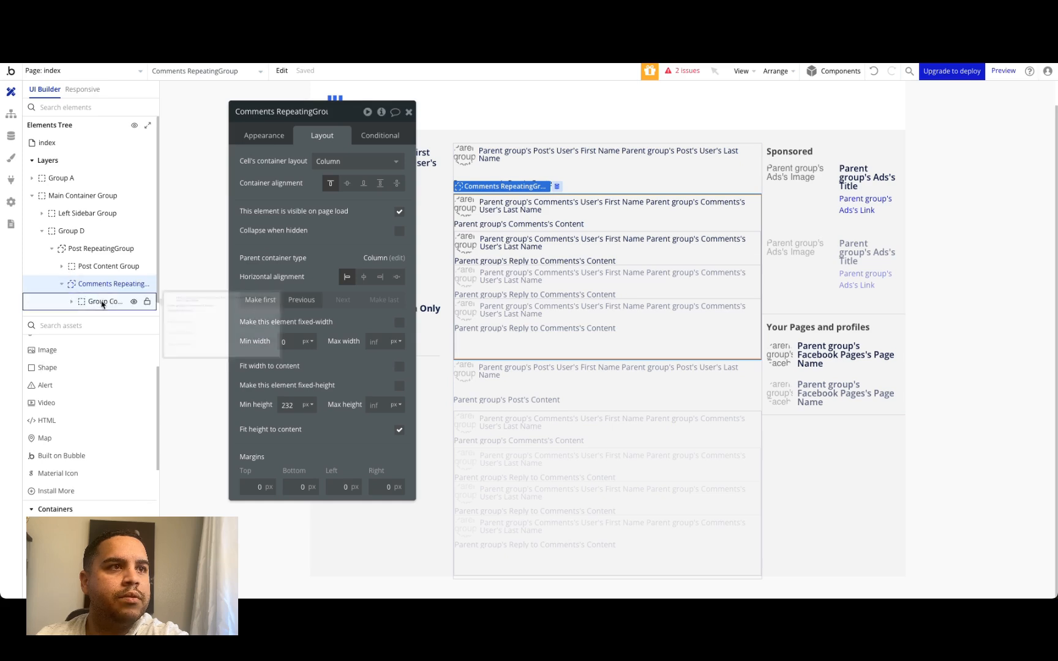
- Rename the column group directly inside Comments RepeatingGroup as Comments Container Group
{"action": "left_click", "coordinate": [102, 302]}
{"action": "double_click", "coordinate": [275, 119]}
{"action": "key", "text": "BackSpace"}
{"action": "type", "text": "Comments "}
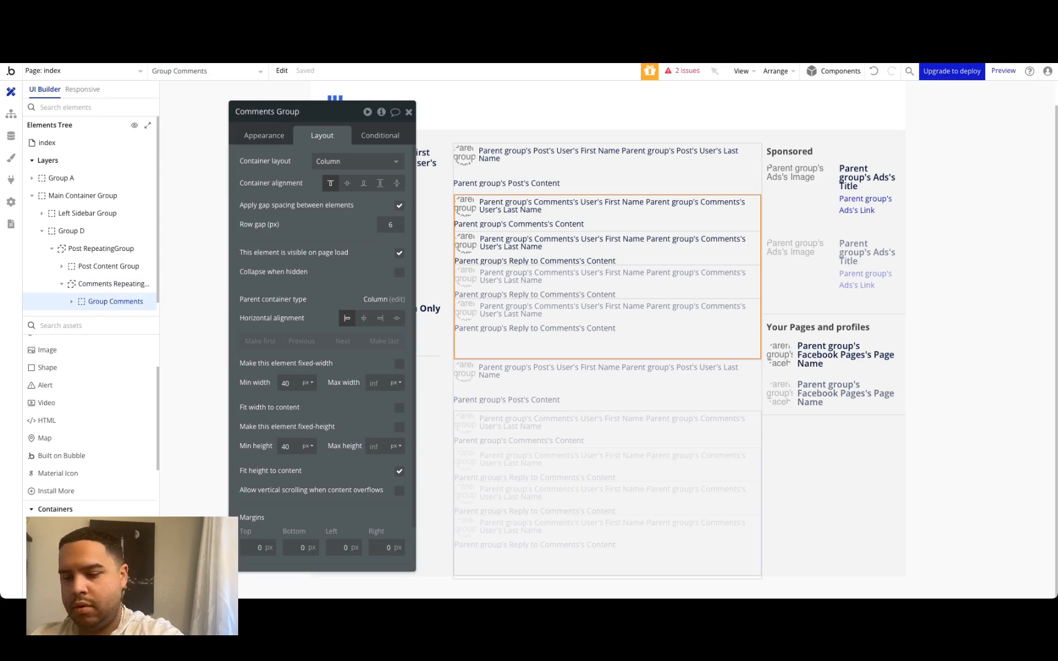
{"action": "type", "text": "Container"}
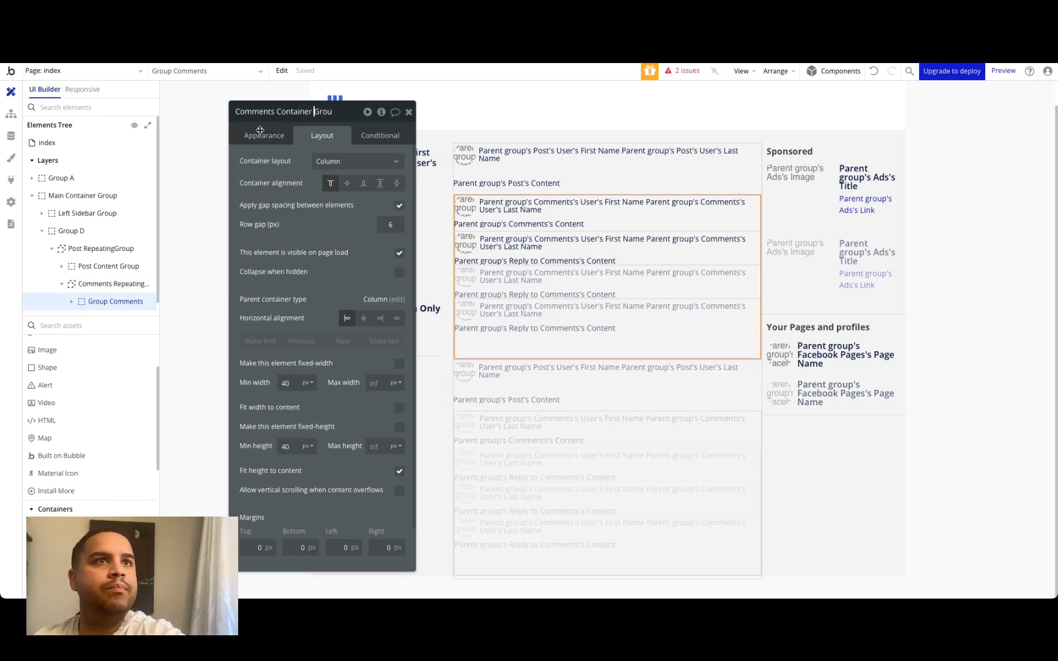
{"action": "left_click", "coordinate": [287, 194]}
- Rename the replies repeating group inside Comments Container Group as Comments Reply RepeatingGroup
{"action": "left_click", "coordinate": [71, 304]}
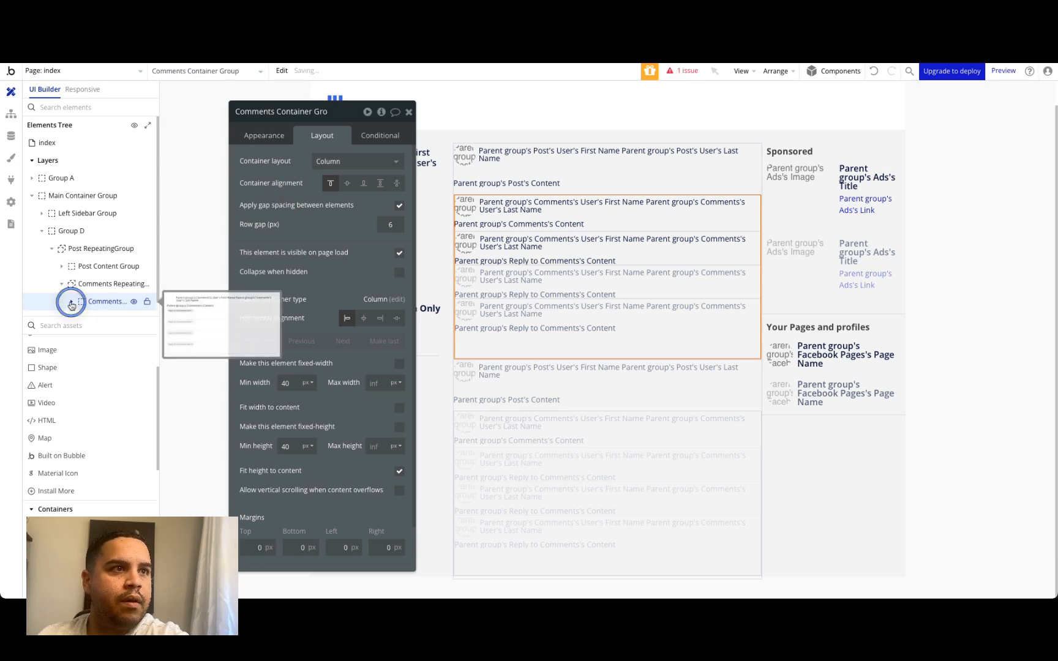
{"action": "left_click", "coordinate": [109, 271]}
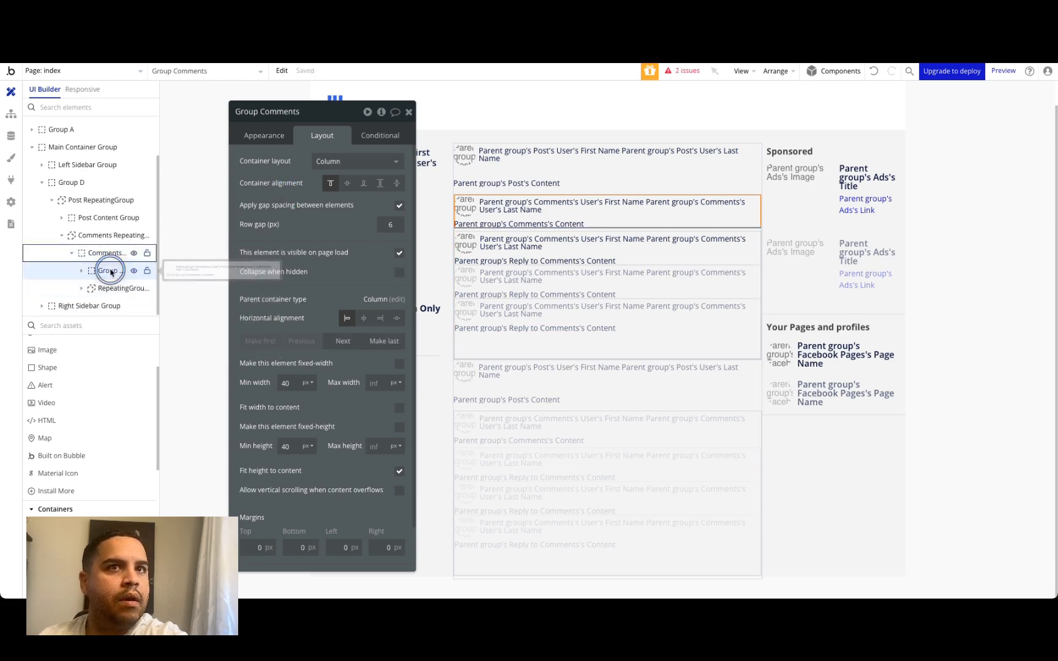
{"action": "left_click", "coordinate": [110, 289]}
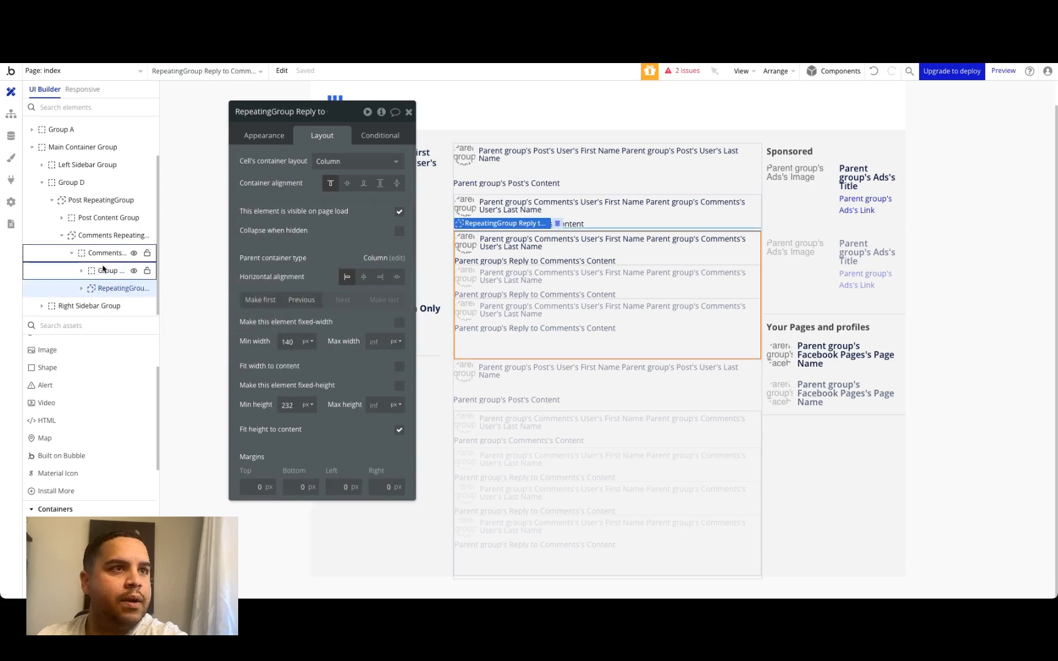
{"action": "left_click", "coordinate": [313, 112]}
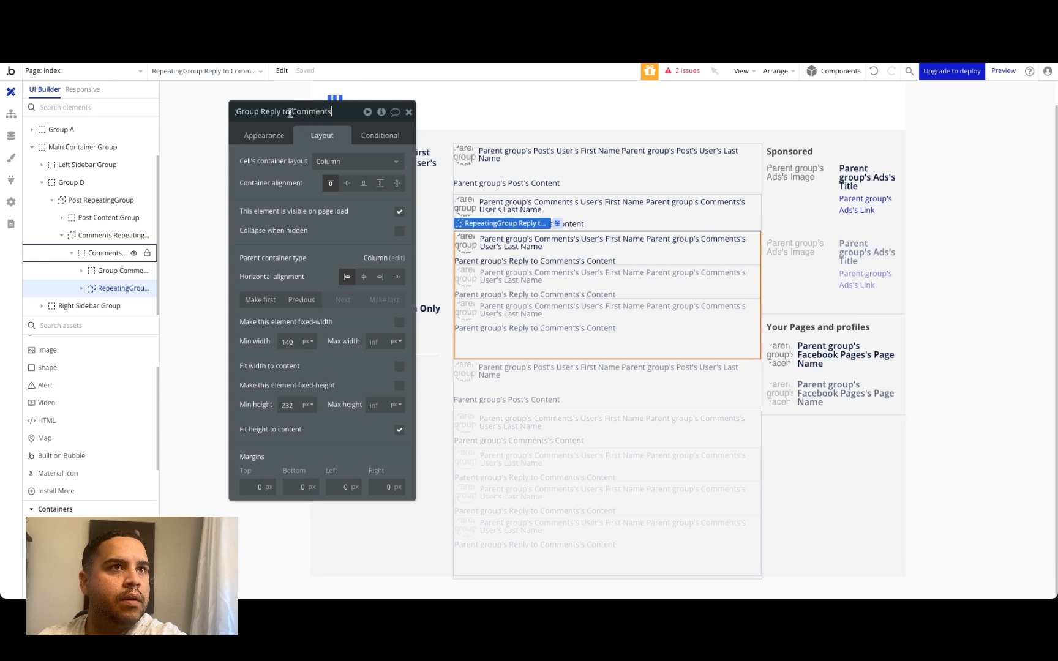
{"action": "double_click", "coordinate": [324, 110]}
{"action": "key", "text": "super+c"}
{"action": "key", "text": "BackSpace"}
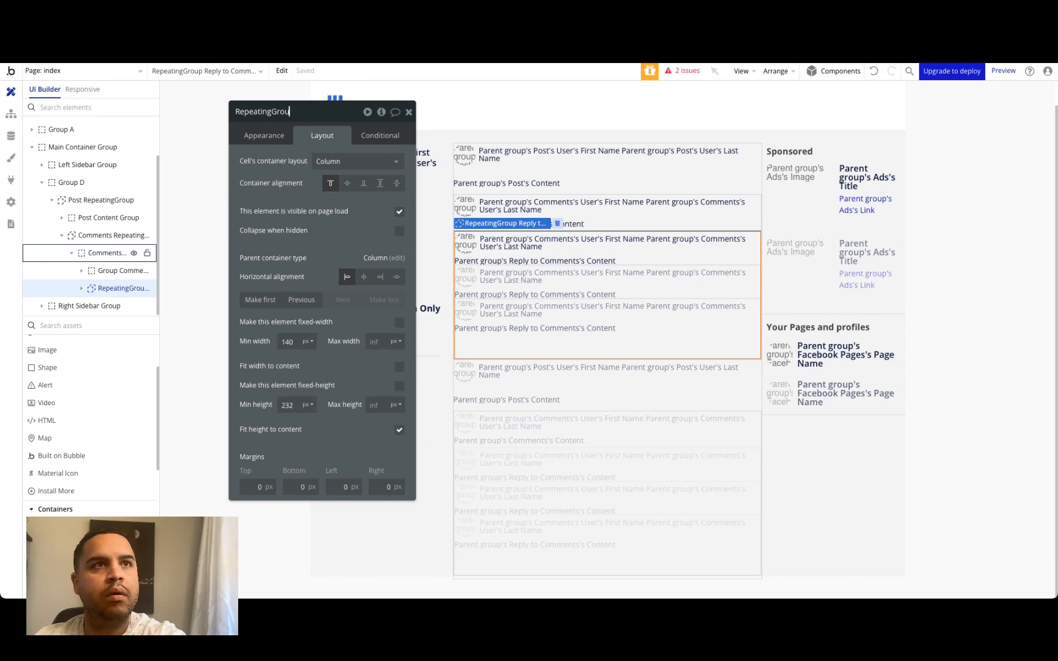
{"action": "key", "text": "super+v"}
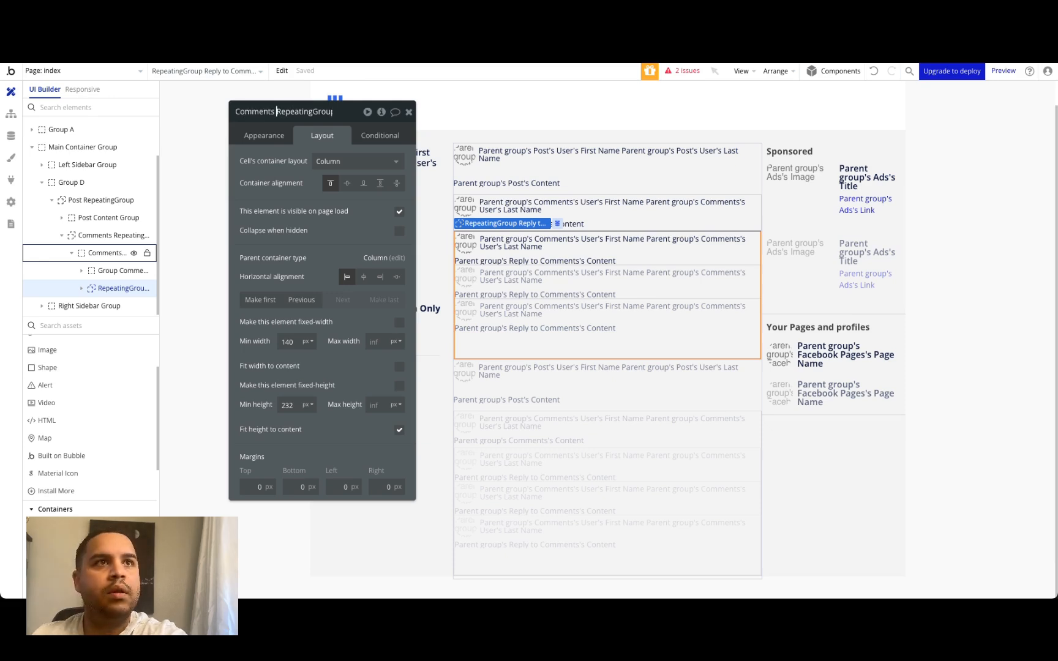
{"action": "type", "text": "Reply"}
{"action": "key", "text": "Return"}
- Change the replies repeating group's name to Comments Replies RepeatingGroup and close its properties
{"action": "left_click", "coordinate": [300, 115]}
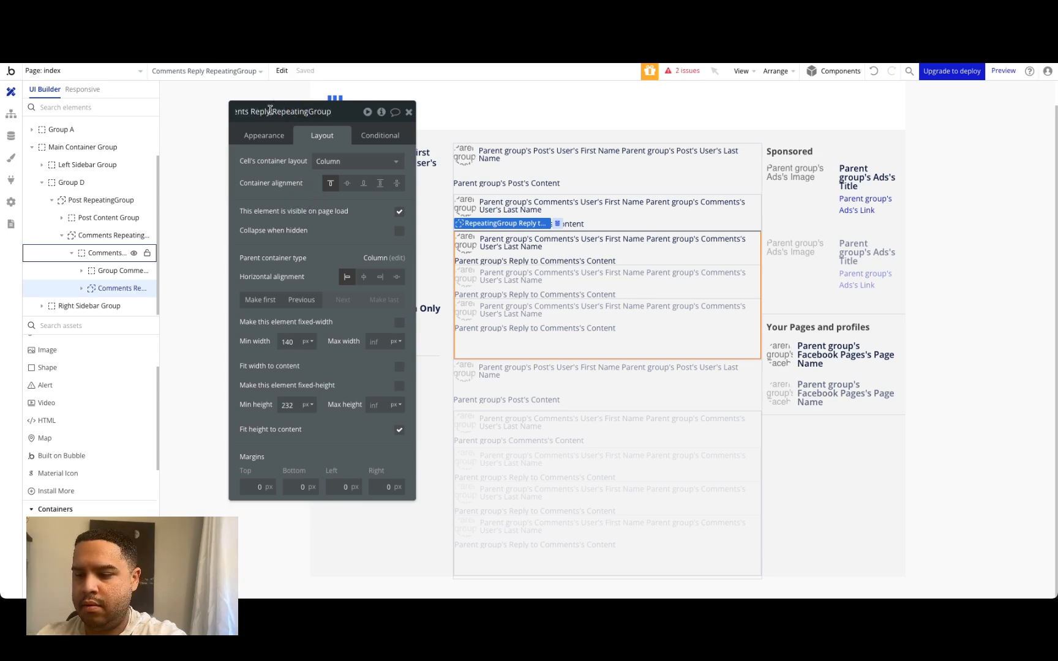
{"action": "type", "text": "ies"}
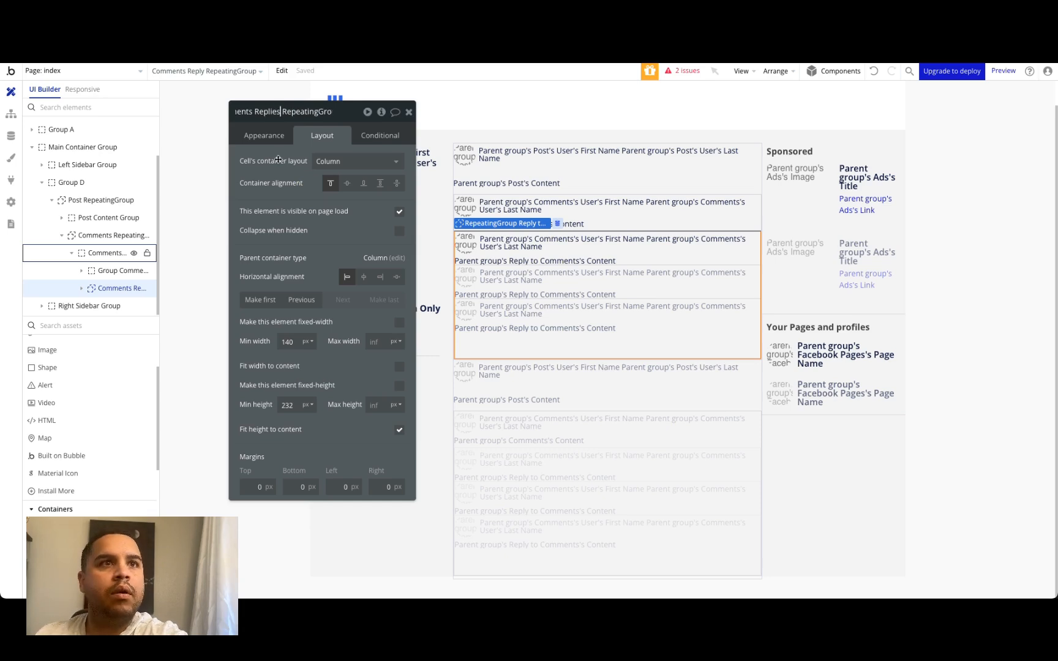
{"action": "key", "text": "Return"}
{"action": "left_click", "coordinate": [408, 114]}
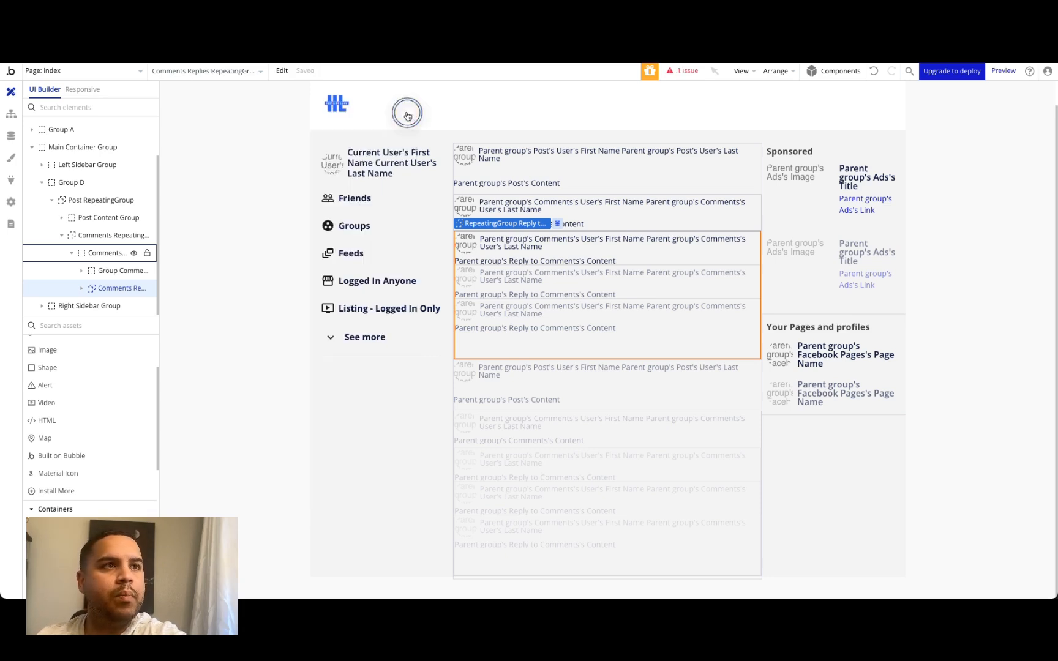
- Widen the elements tree so the longer names fit, and collapse Comments RepeatingGroup
{"action": "left_click", "coordinate": [107, 289]}
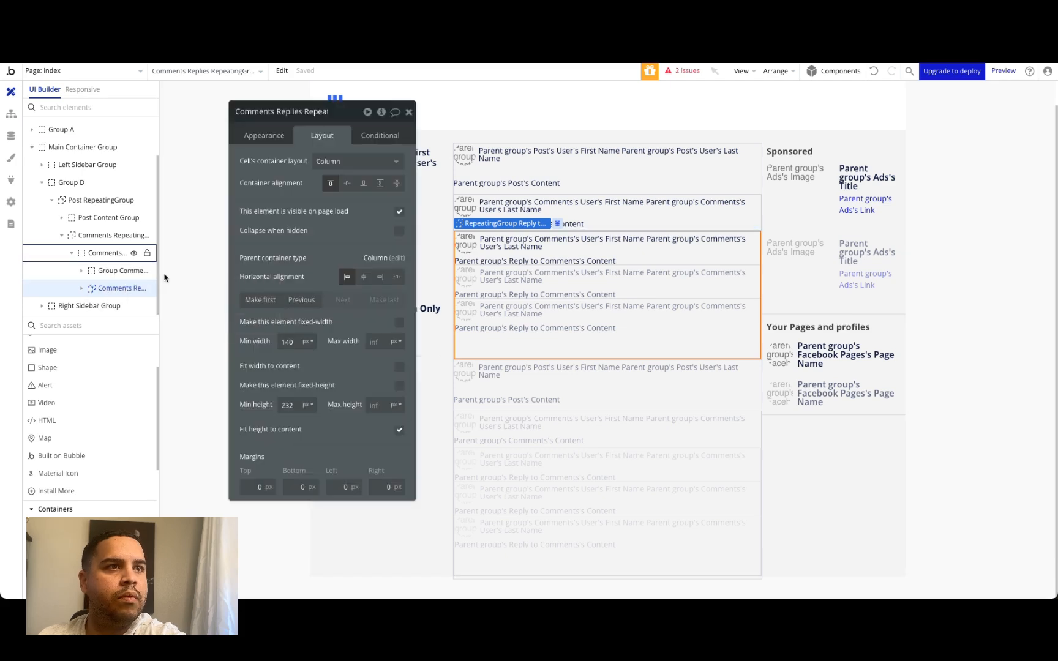
{"action": "left_click_drag", "start_coordinate": [158, 288], "coordinate": [193, 289]}
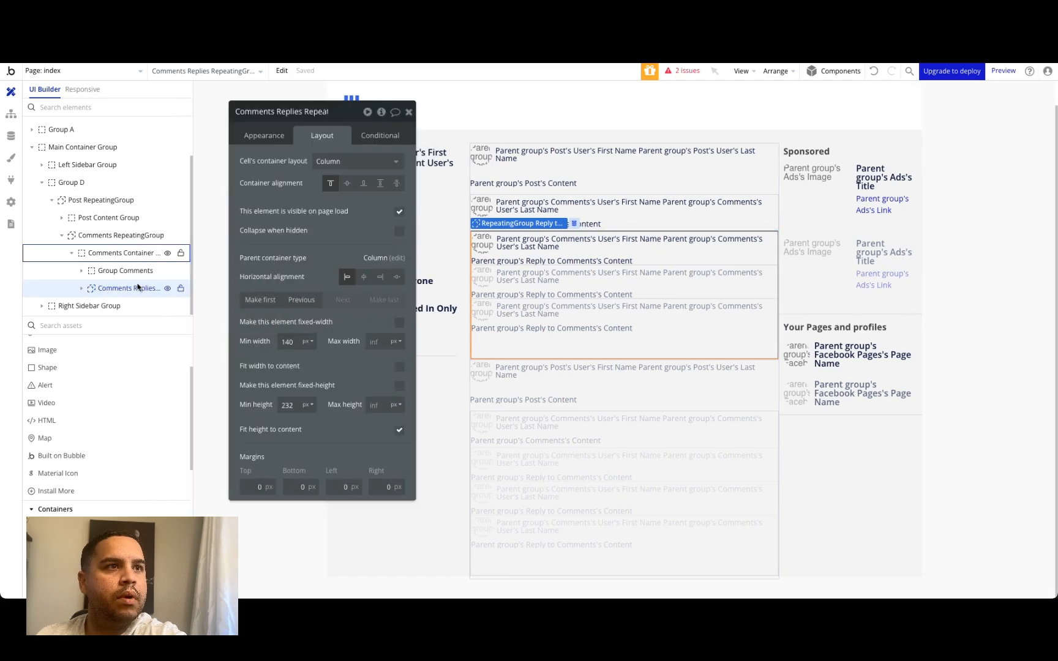
{"action": "left_click", "coordinate": [61, 236]}
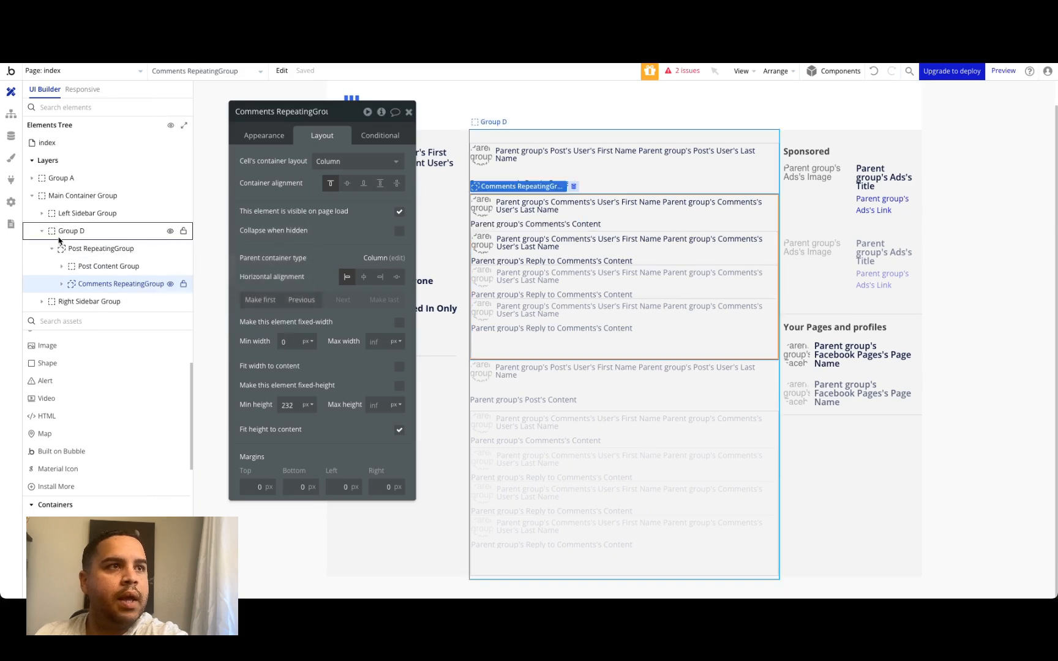
- Add a new empty group to Group D, beneath Post RepeatingGroup
{"action": "scroll", "coordinate": [77, 365], "scroll_direction": "down", "scroll_amount": 5}
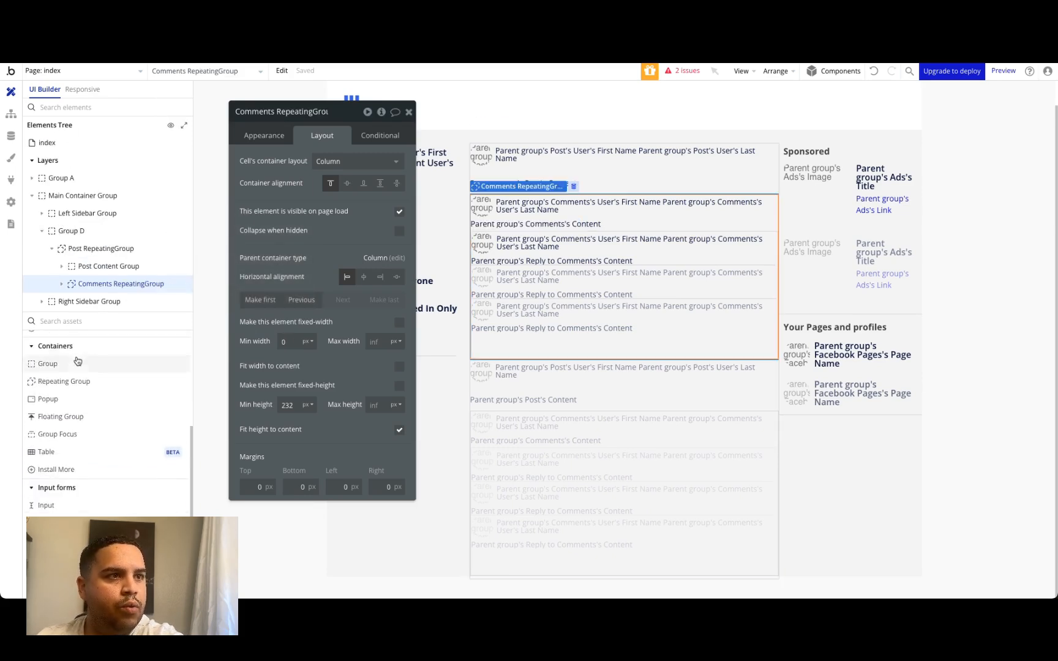
{"action": "left_click", "coordinate": [225, 298]}
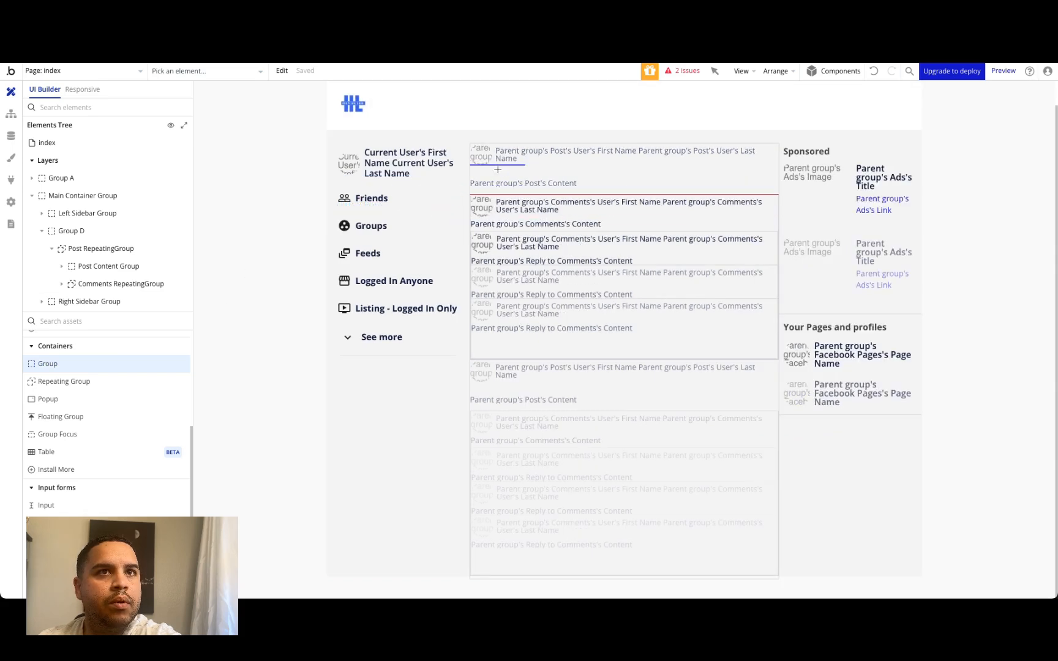
{"action": "left_click", "coordinate": [498, 170]}
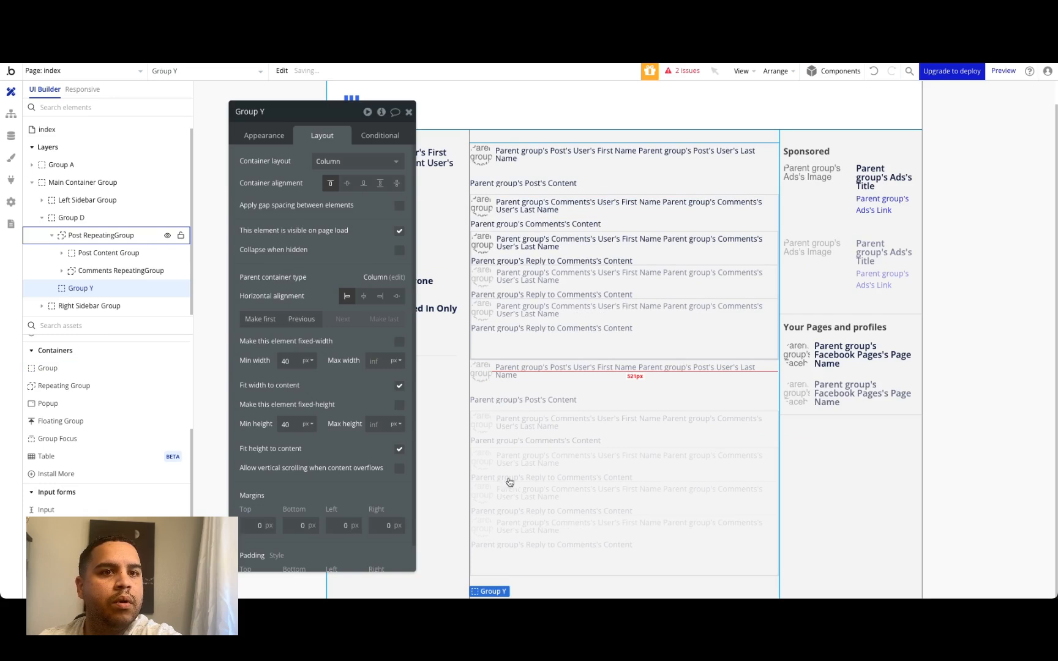
{"action": "scroll", "coordinate": [526, 516], "scroll_direction": "down", "scroll_amount": 1}
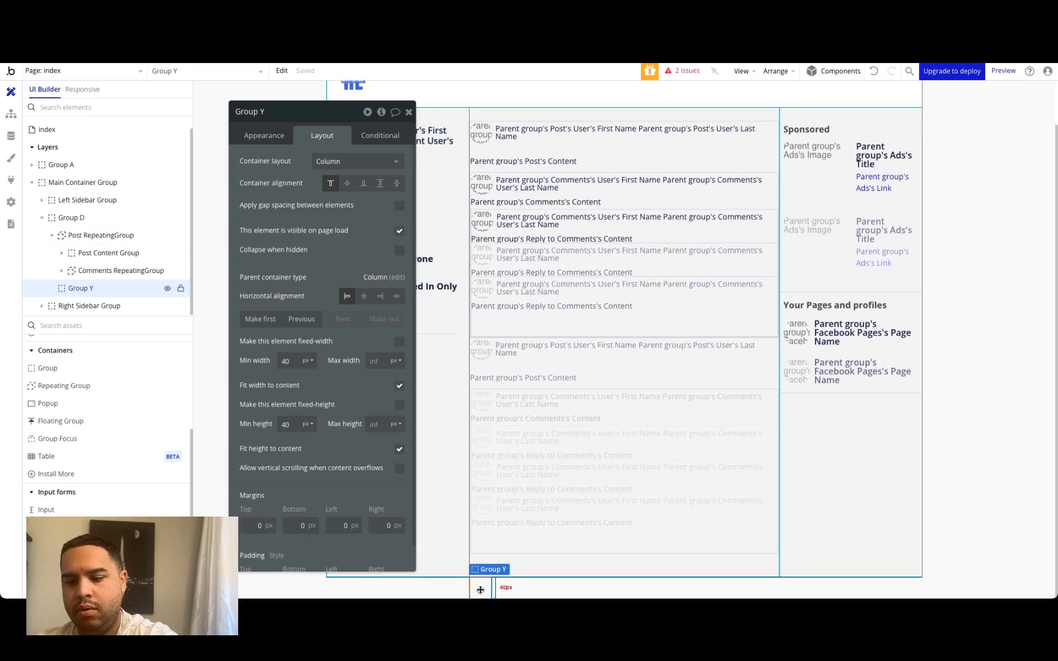
- Move the new empty group into Post RepeatingGroup directly above Comments RepeatingGroup, and turn off its fit width to content
{"action": "key", "text": "ctrl+z"}
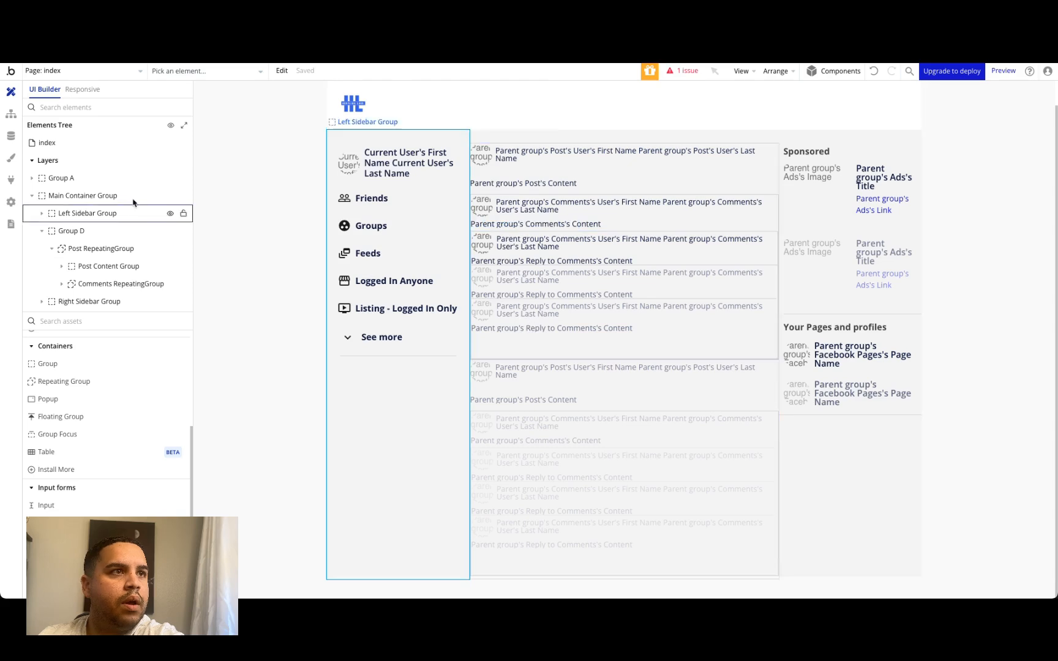
{"action": "left_click", "coordinate": [96, 249]}
{"action": "key", "text": "ctrl+y"}
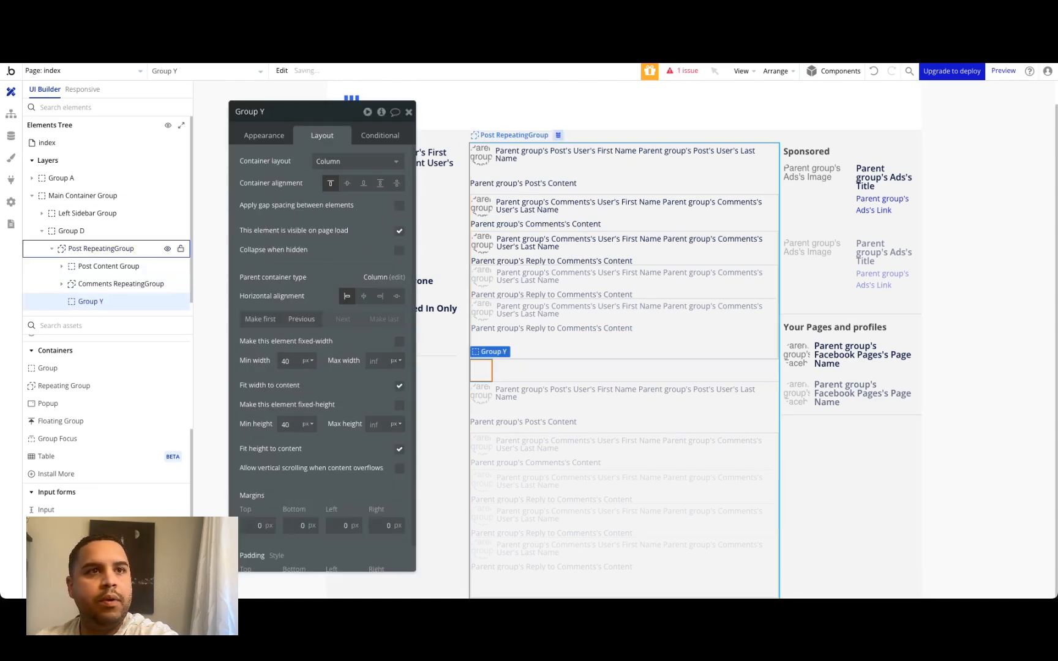
{"action": "left_click", "coordinate": [302, 319]}
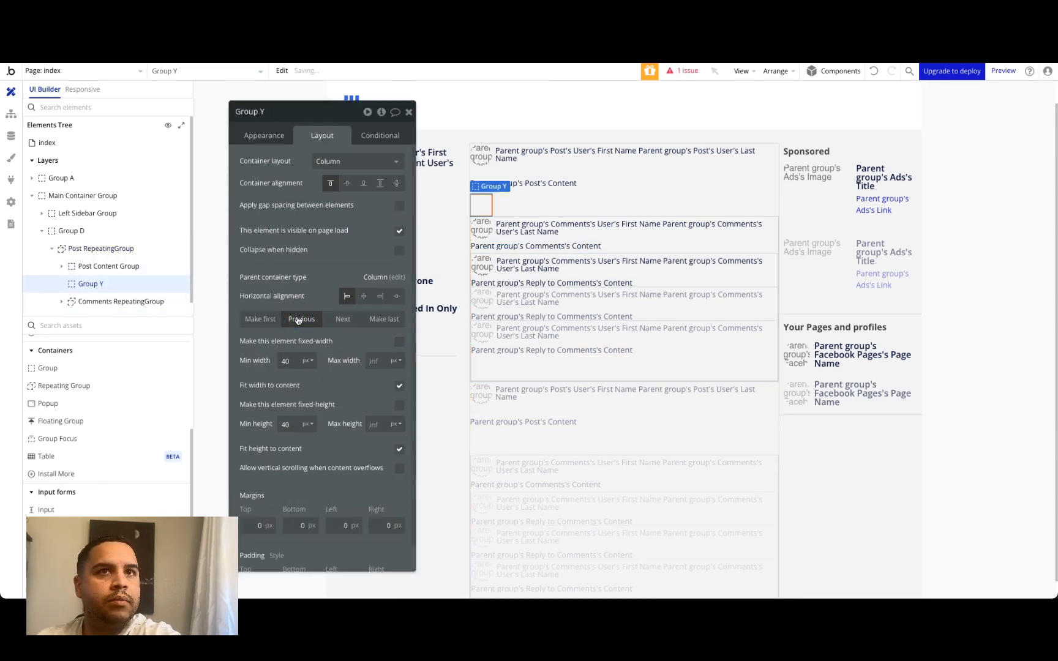
{"action": "left_click", "coordinate": [399, 385]}
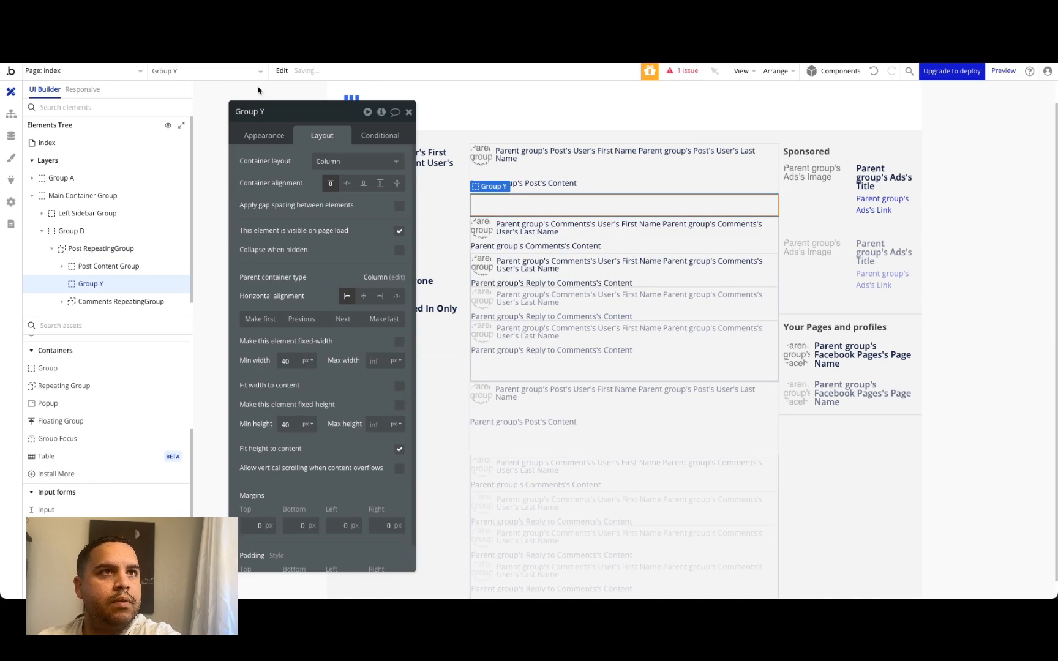
- Rename the empty group as Comments Input Group and add a text input inside it
{"action": "double_click", "coordinate": [267, 112]}
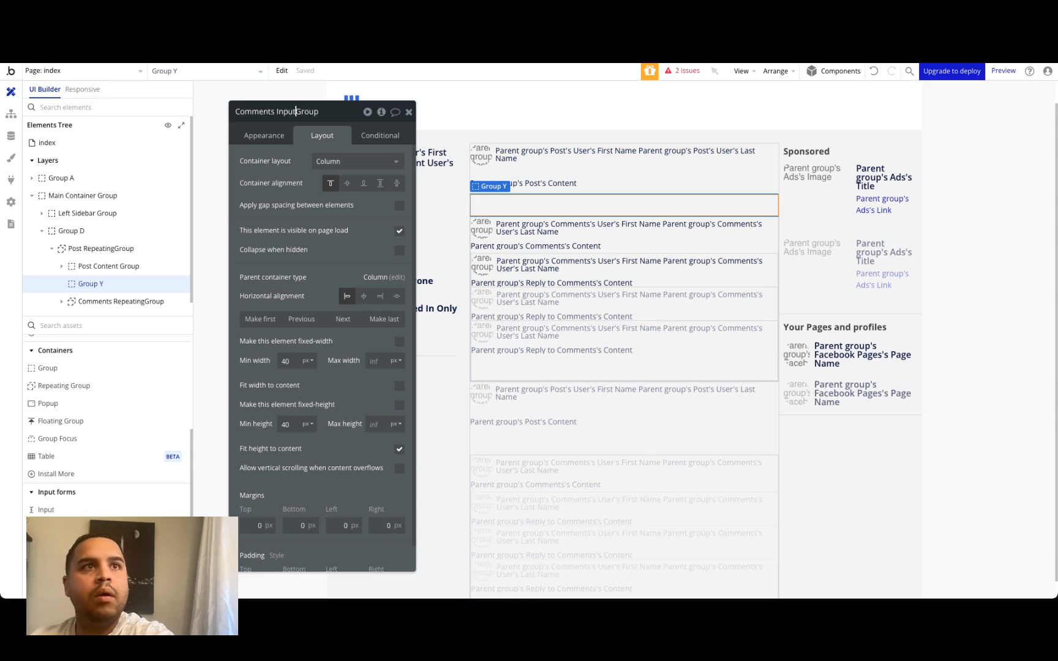
{"action": "left_click", "coordinate": [85, 507]}
{"action": "left_click", "coordinate": [503, 201]}
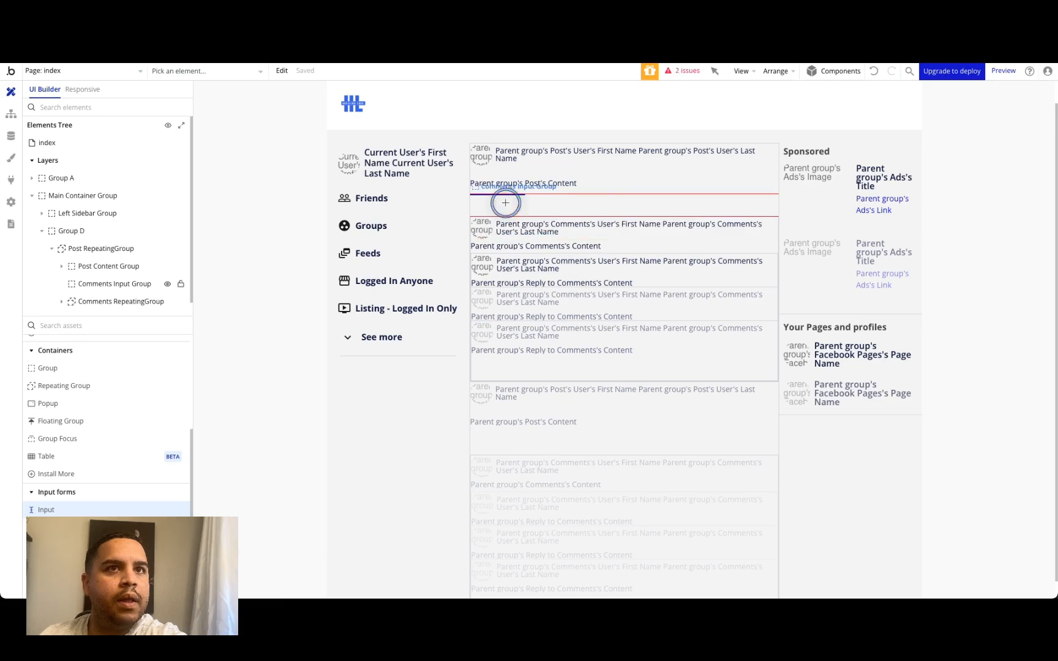
- Set the container layout of Comments Input Group to Row
{"action": "left_click", "coordinate": [635, 210]}
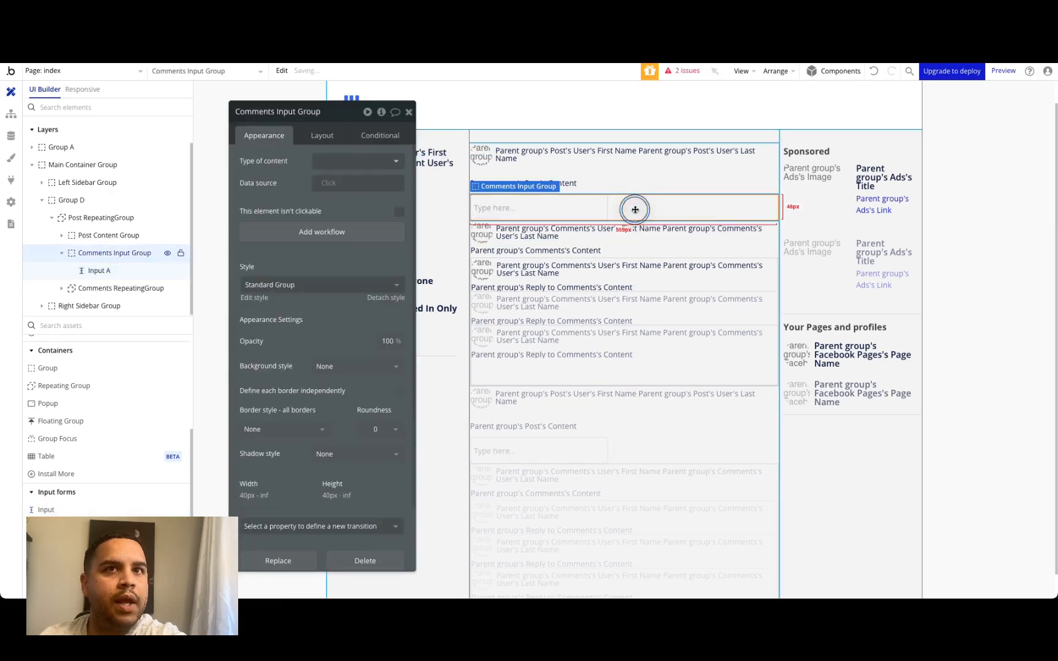
{"action": "left_click", "coordinate": [329, 140]}
{"action": "left_click", "coordinate": [358, 161]}
{"action": "left_click", "coordinate": [350, 228]}
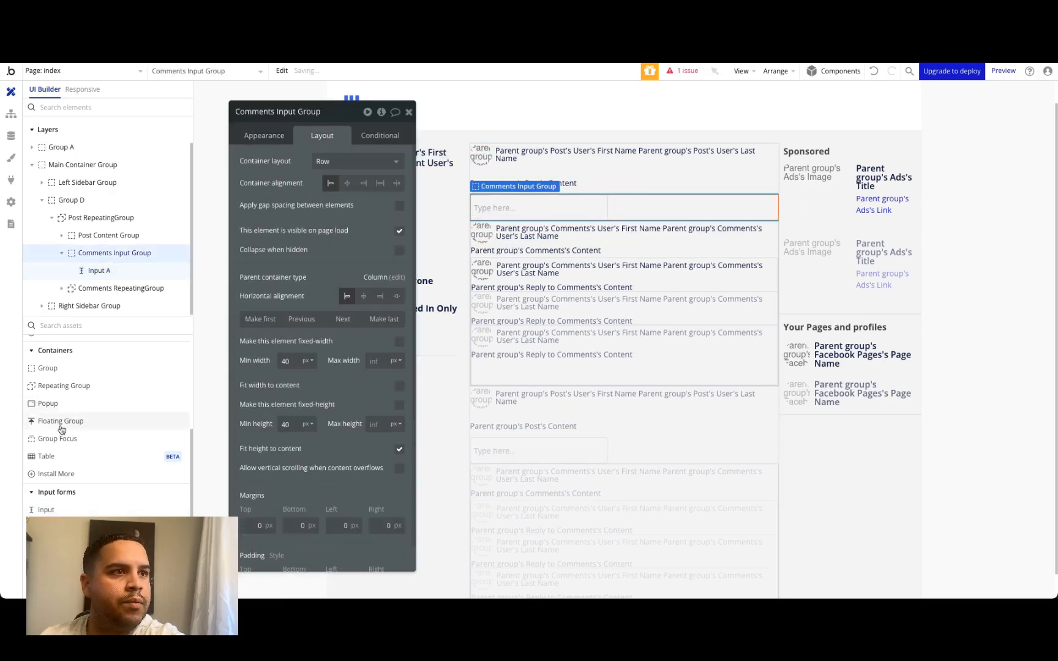
- Add a Material Icon beside the input in Comments Input Group and choose the send icon for it
{"action": "scroll", "coordinate": [61, 432], "scroll_direction": "up", "scroll_amount": 4}
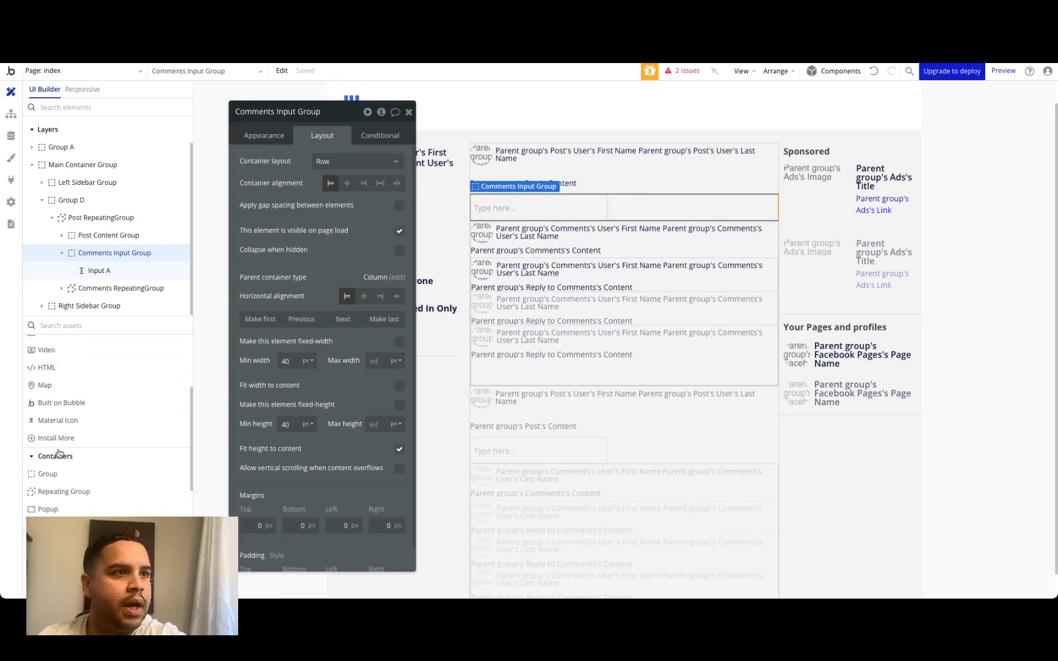
{"action": "left_click_drag", "start_coordinate": [61, 419], "coordinate": [699, 211]}
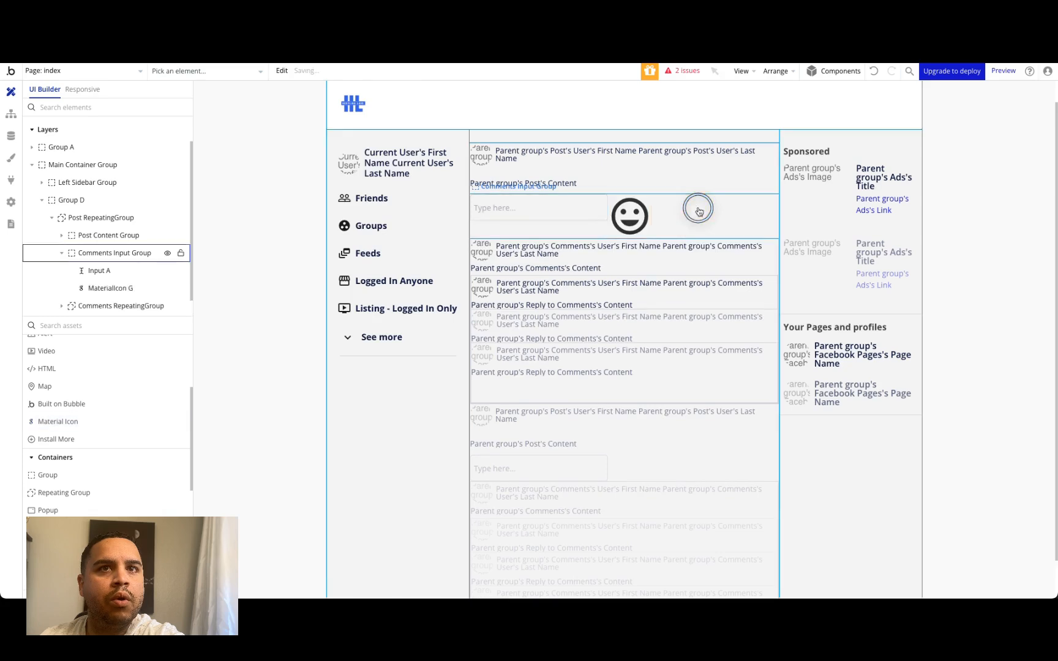
{"action": "left_click", "coordinate": [317, 161]}
{"action": "type", "text": "send"}
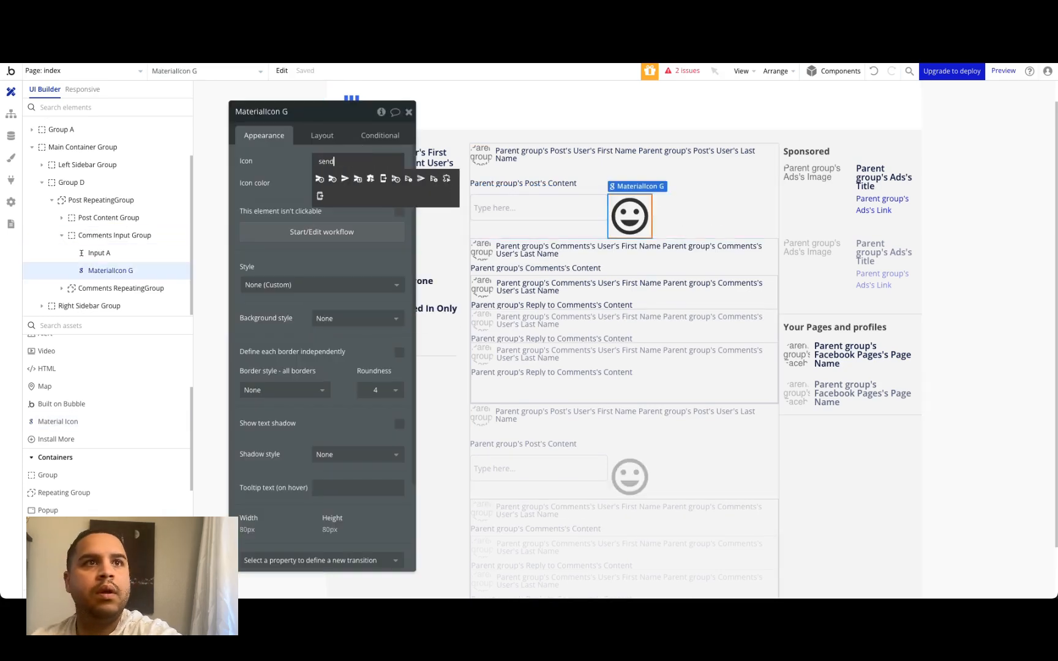
{"action": "left_click", "coordinate": [344, 178]}
{"action": "left_click", "coordinate": [341, 183]}
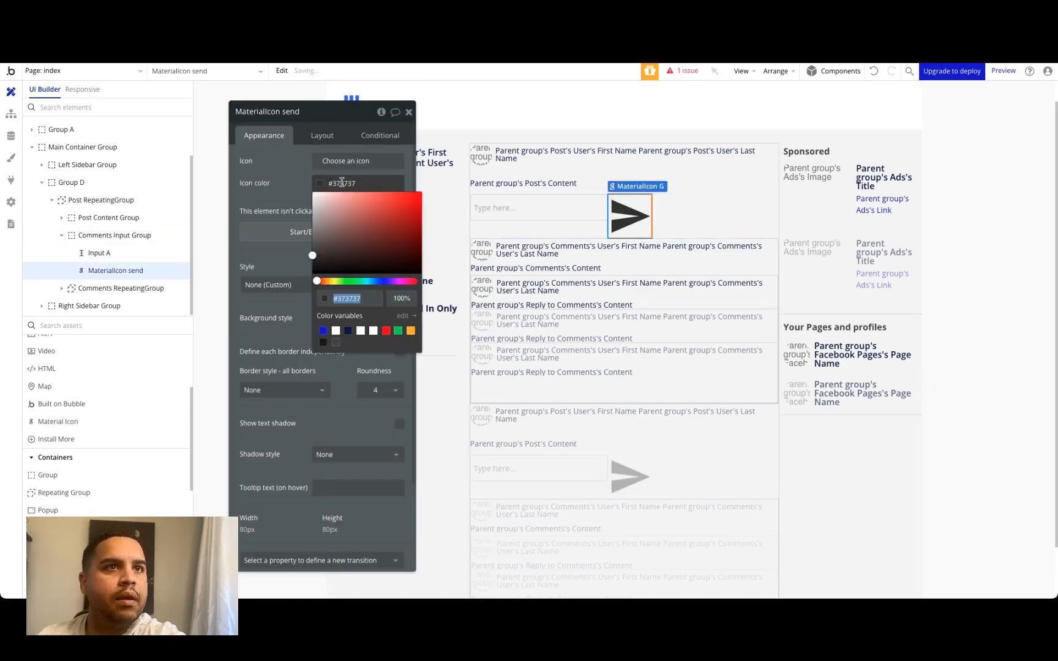
{"action": "left_click", "coordinate": [289, 165]}
- Set the send icon's fixed width and height to 40 px and centre it vertically
{"action": "left_click", "coordinate": [321, 136]}
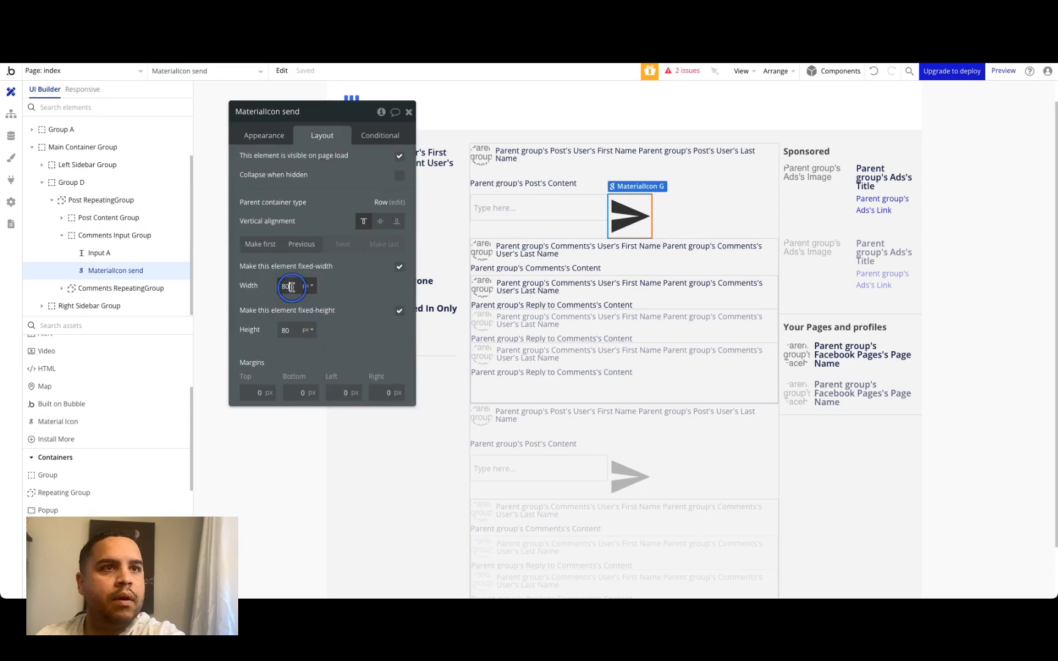
{"action": "left_click", "coordinate": [291, 287]}
{"action": "type", "text": "40"}
{"action": "left_click", "coordinate": [292, 330]}
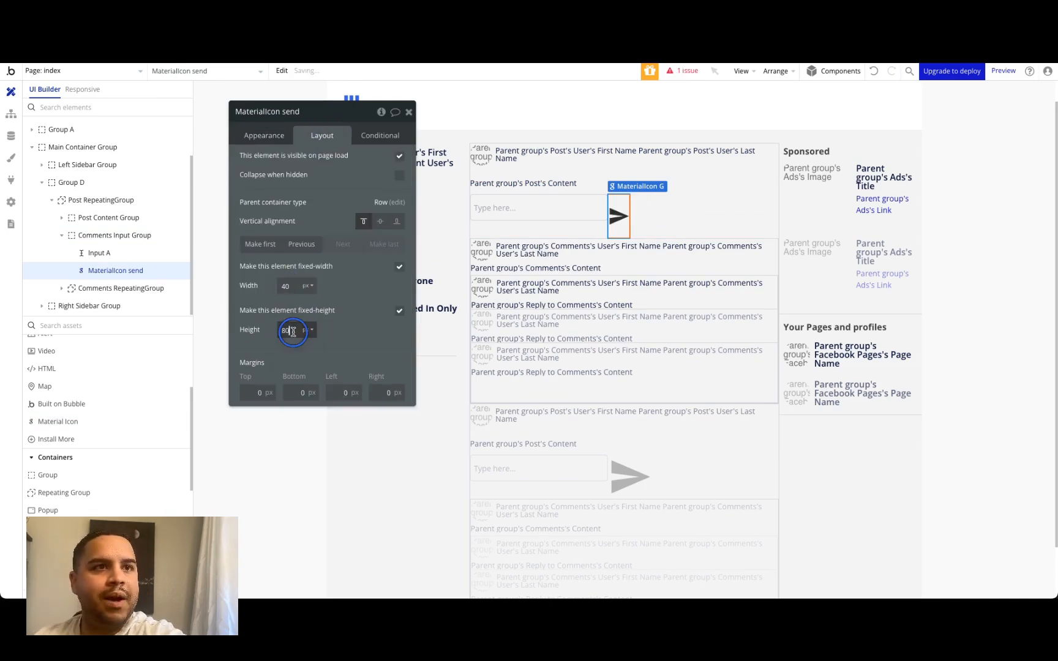
{"action": "left_click", "coordinate": [311, 306]}
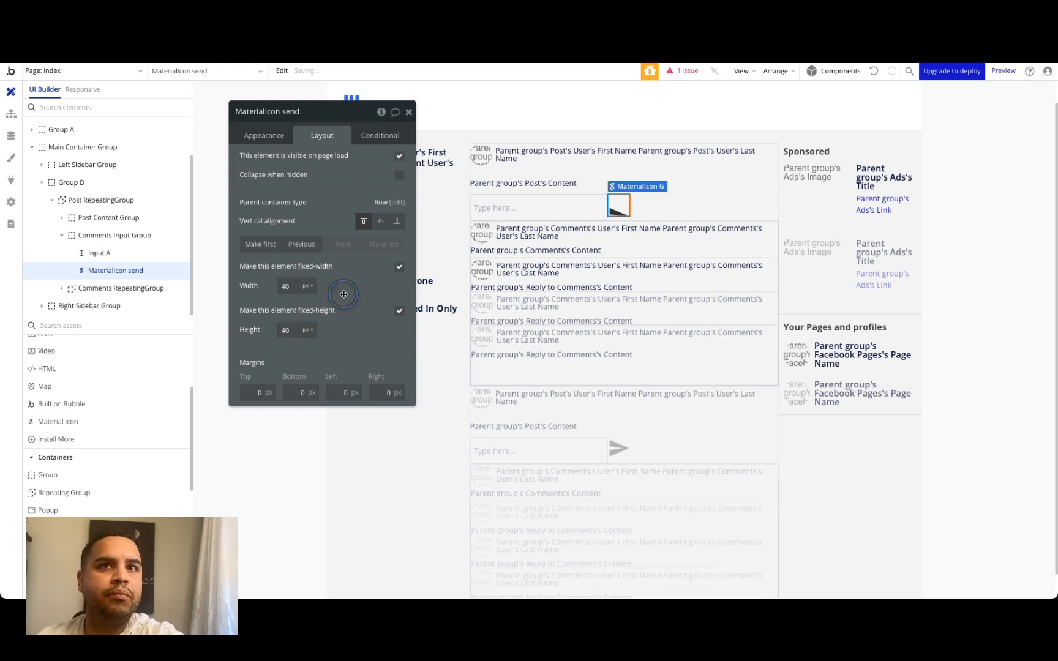
{"action": "left_click", "coordinate": [380, 221]}
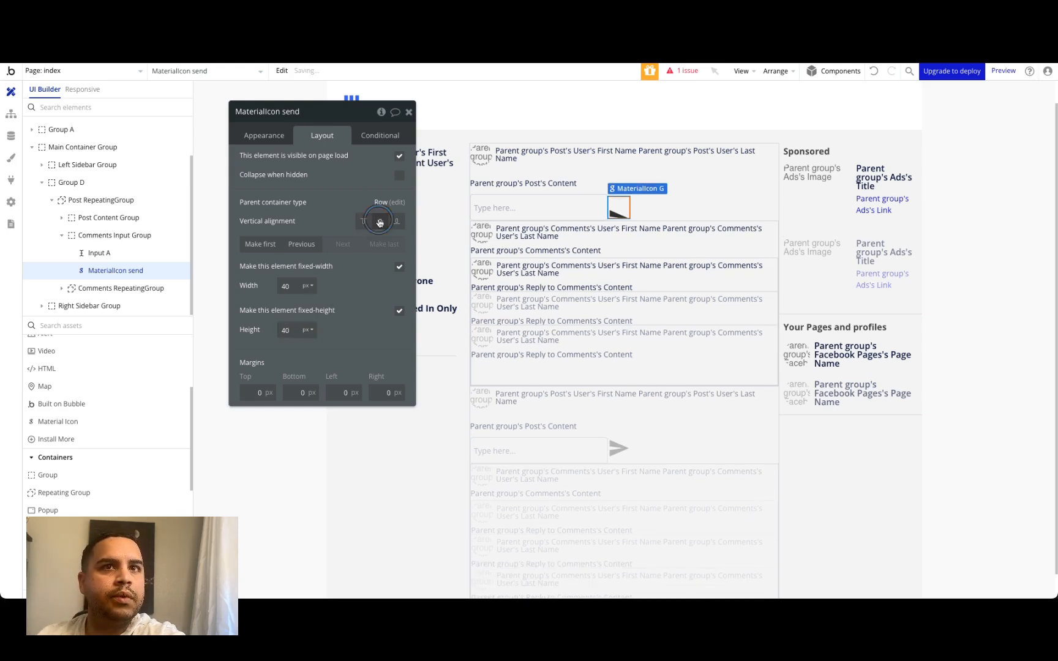
- Centre Input A vertically, set its height to 40 px and remove its fixed width
{"action": "left_click", "coordinate": [534, 209]}
{"action": "left_click", "coordinate": [379, 221]}
{"action": "left_click", "coordinate": [291, 331]}
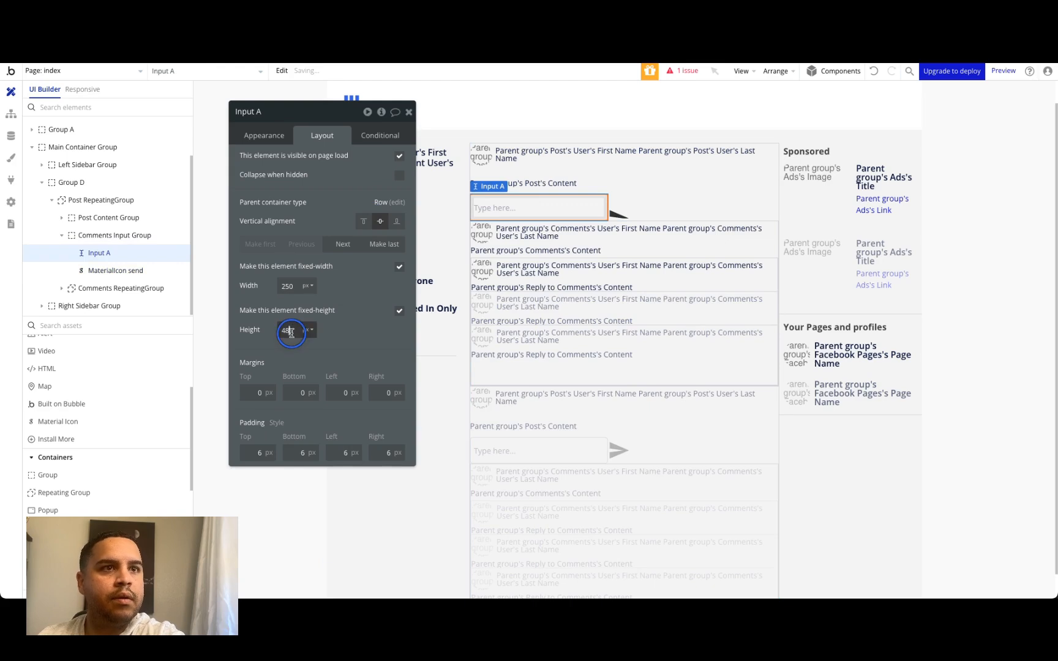
{"action": "left_click", "coordinate": [398, 267]}
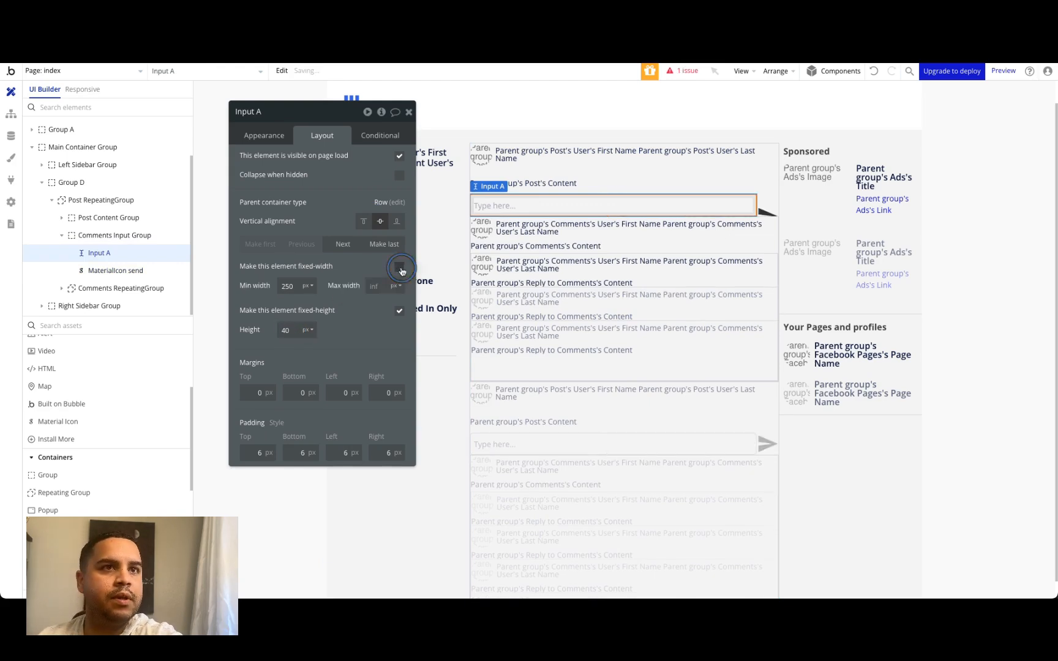
- Apply gap spacing to Comments Input Group with a column gap of 5 px between its elements
{"action": "left_click", "coordinate": [765, 202]}
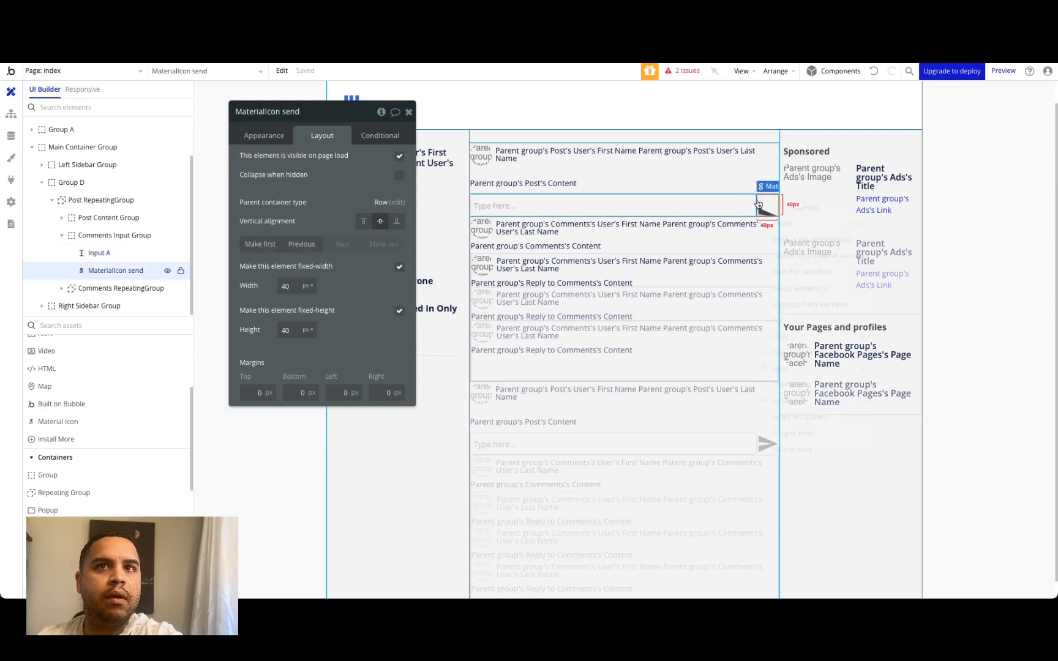
{"action": "right_click", "coordinate": [758, 204]}
{"action": "left_click", "coordinate": [788, 416]}
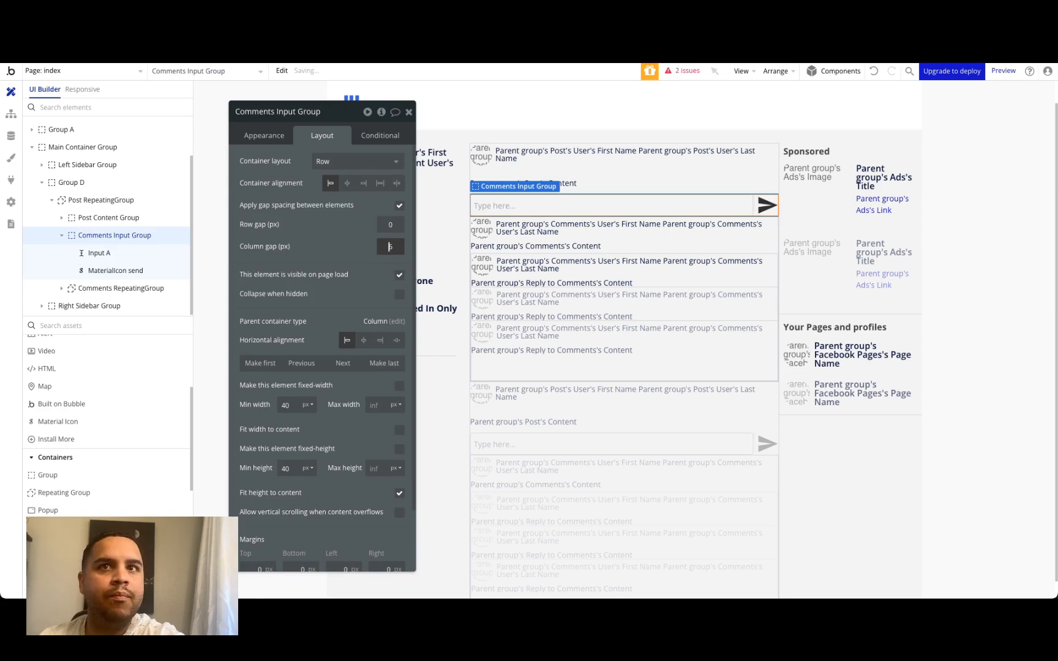
- Create a workflow for when the send icon is clicked and show the available data actions
{"action": "double_click", "coordinate": [765, 205]}
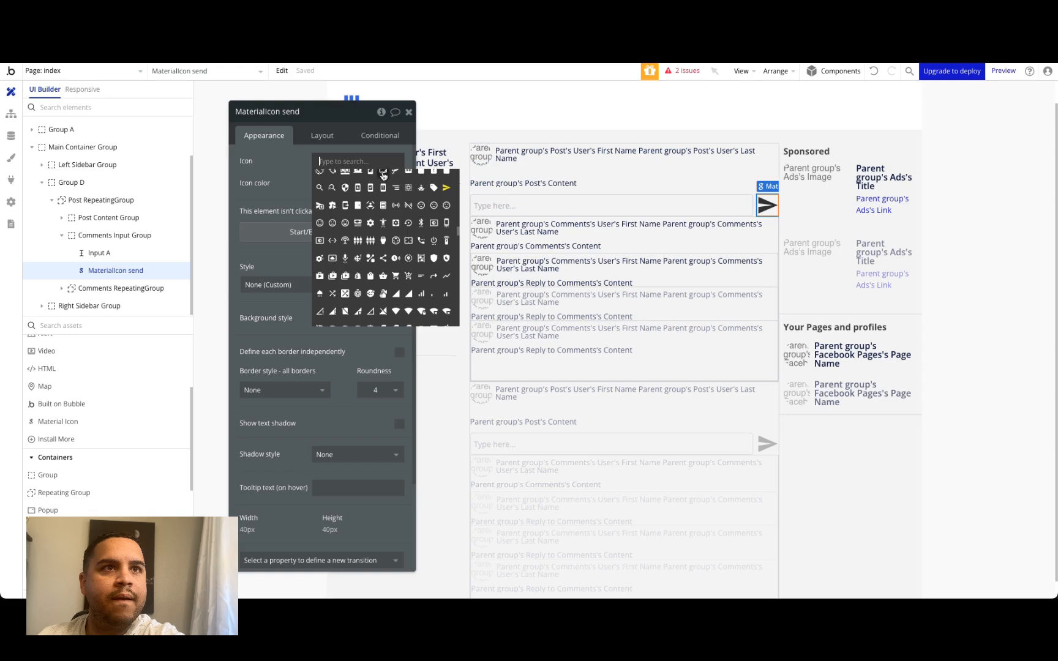
{"action": "left_click", "coordinate": [268, 161]}
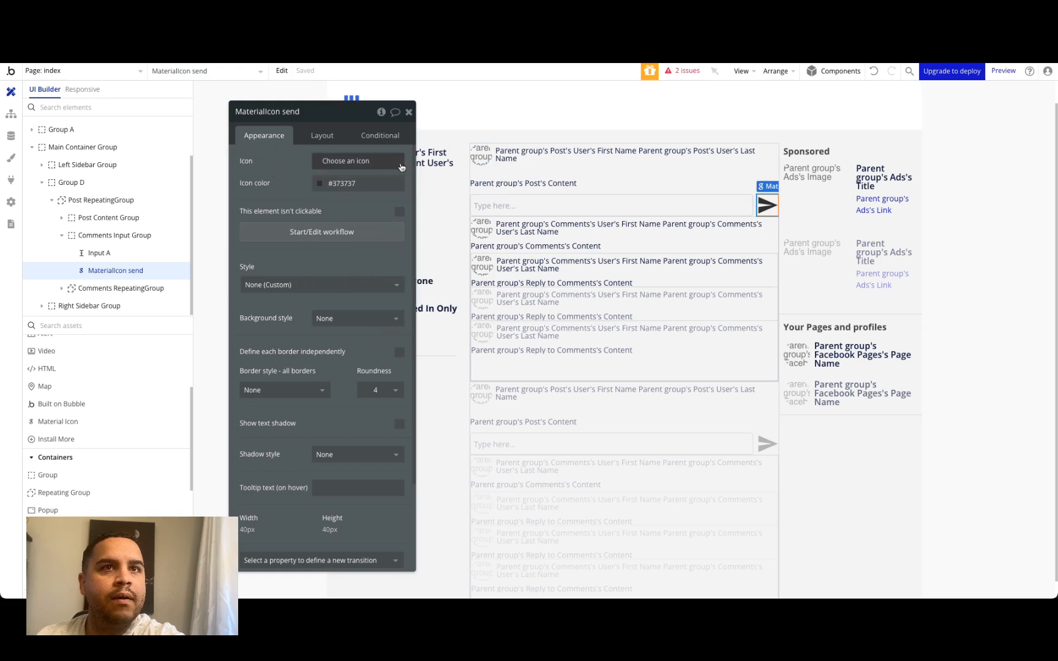
{"action": "left_click", "coordinate": [308, 231]}
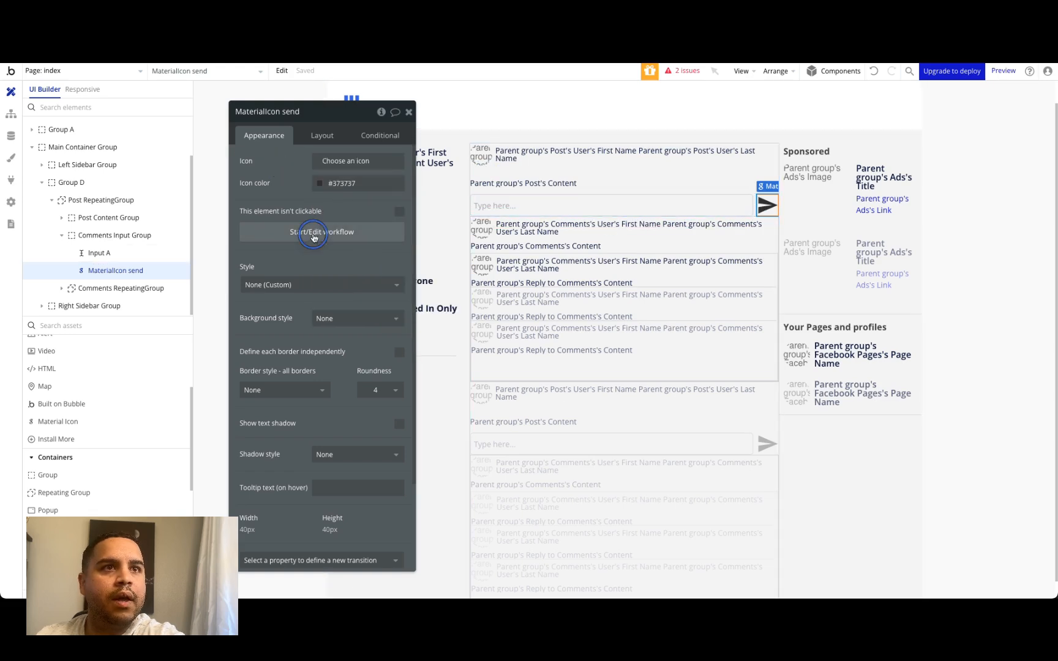
{"action": "left_click", "coordinate": [94, 209]}
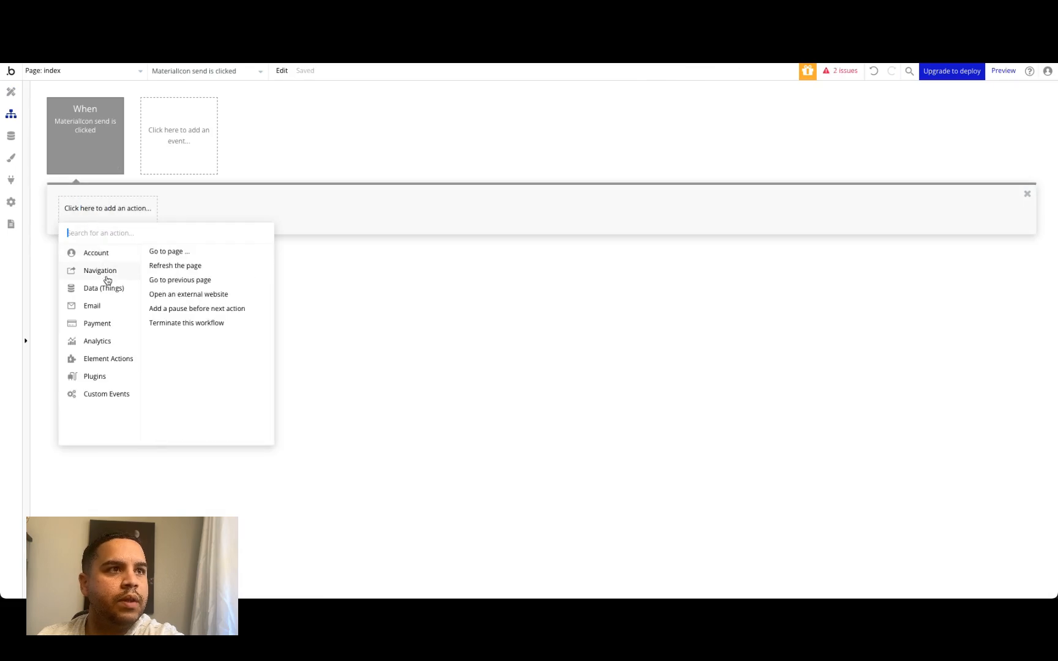
{"action": "mouse_move", "coordinate": [106, 295]}
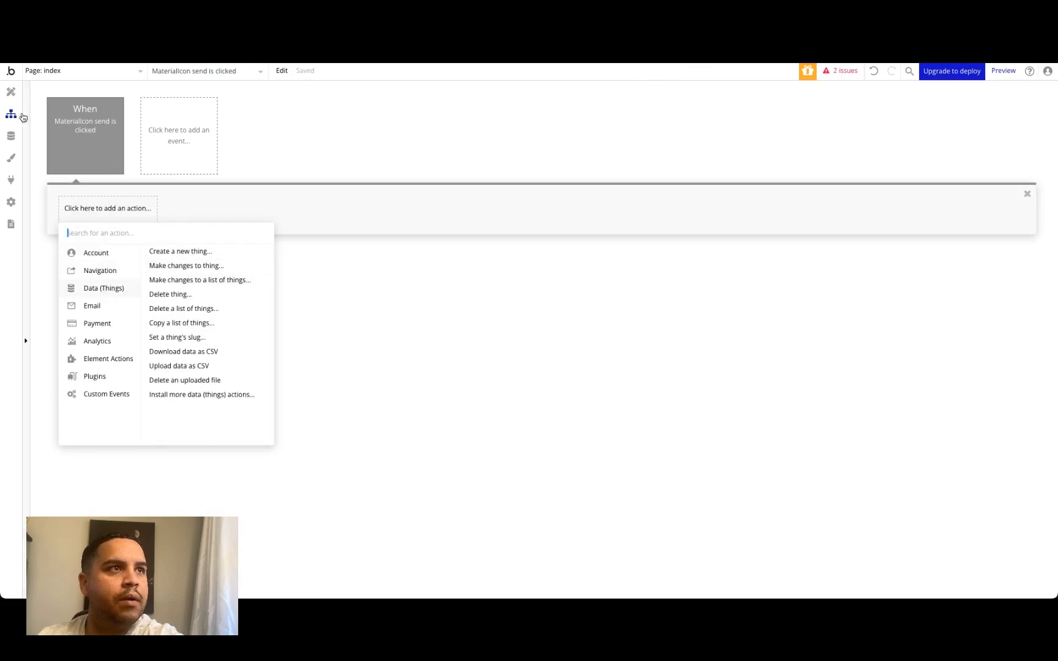
- Set Comments Input Group's type of content to Post and its data source to Current cell's Post
{"action": "left_click", "coordinate": [11, 92]}
{"action": "left_click", "coordinate": [116, 236]}
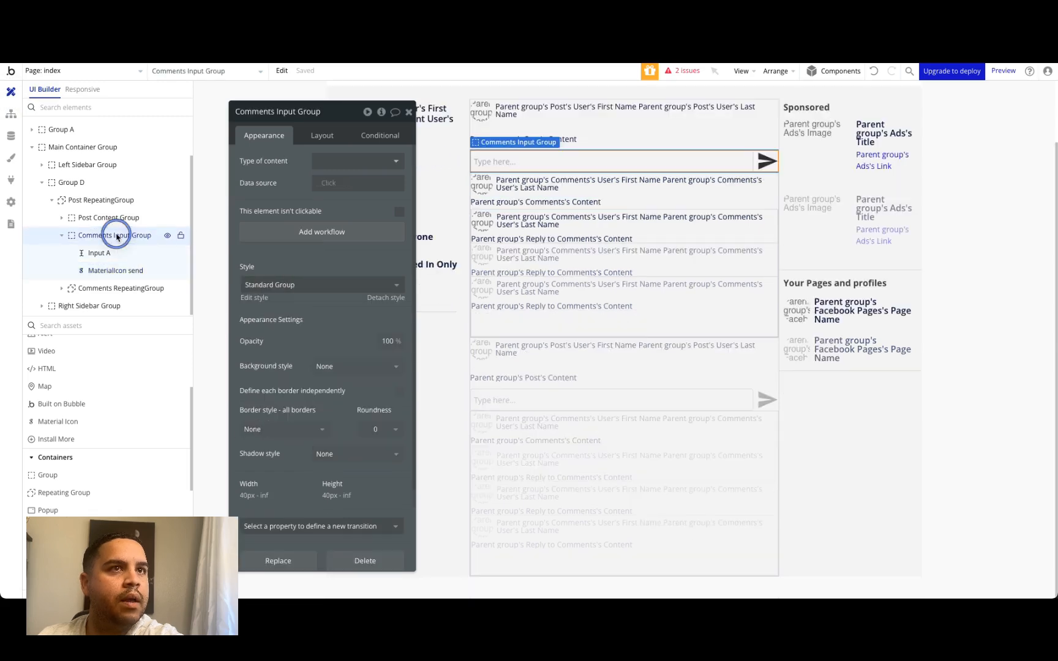
{"action": "left_click", "coordinate": [347, 166]}
{"action": "type", "text": "post"}
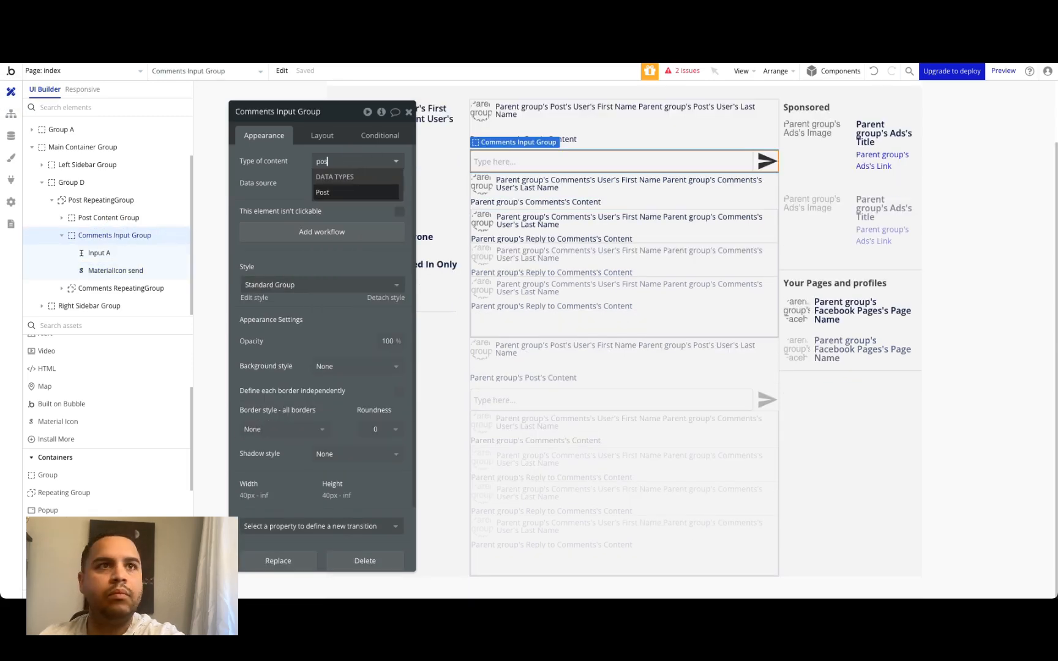
{"action": "left_click", "coordinate": [330, 191]}
{"action": "left_click", "coordinate": [331, 184]}
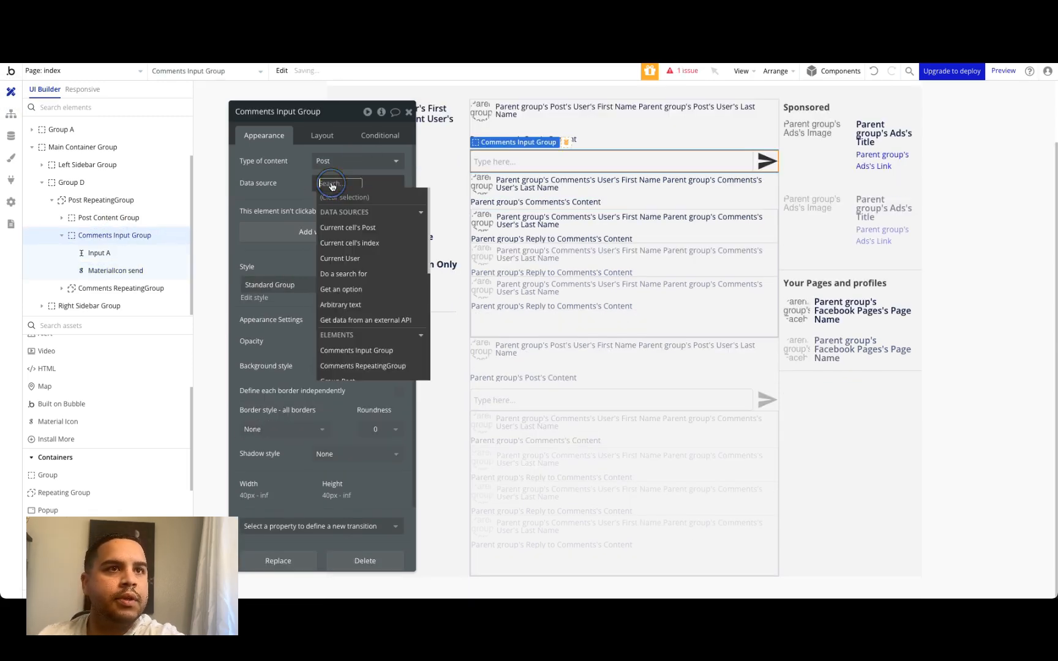
{"action": "left_click", "coordinate": [353, 226]}
{"action": "left_click", "coordinate": [273, 171]}
- Add a Create a new thing action of type Comments to the send icon's click workflow
{"action": "left_click", "coordinate": [12, 115]}
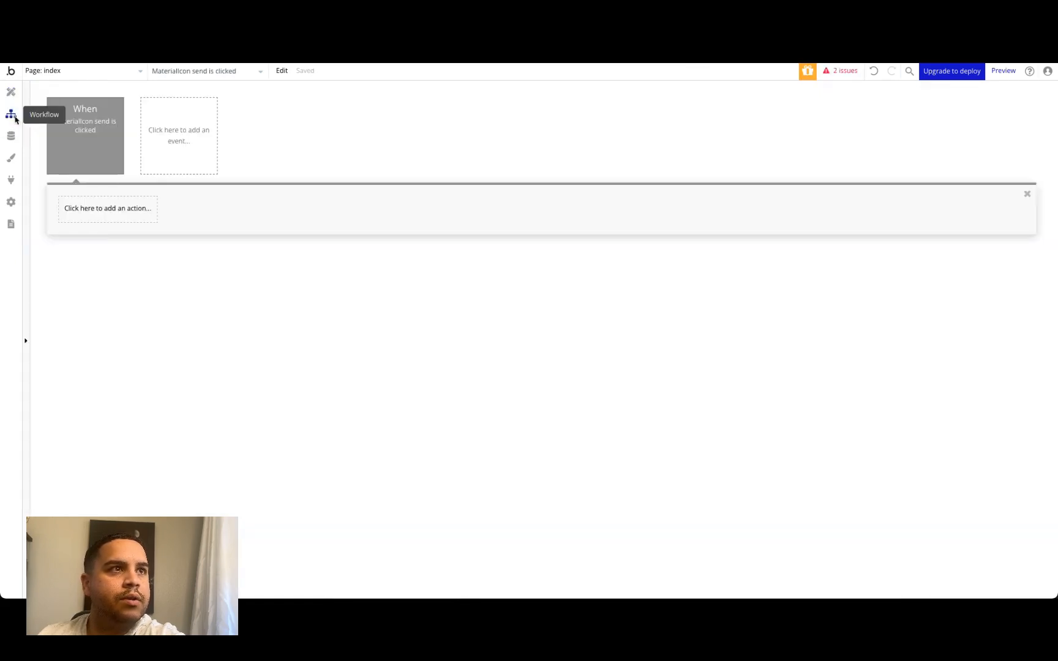
{"action": "left_click", "coordinate": [78, 211]}
{"action": "mouse_move", "coordinate": [112, 292]}
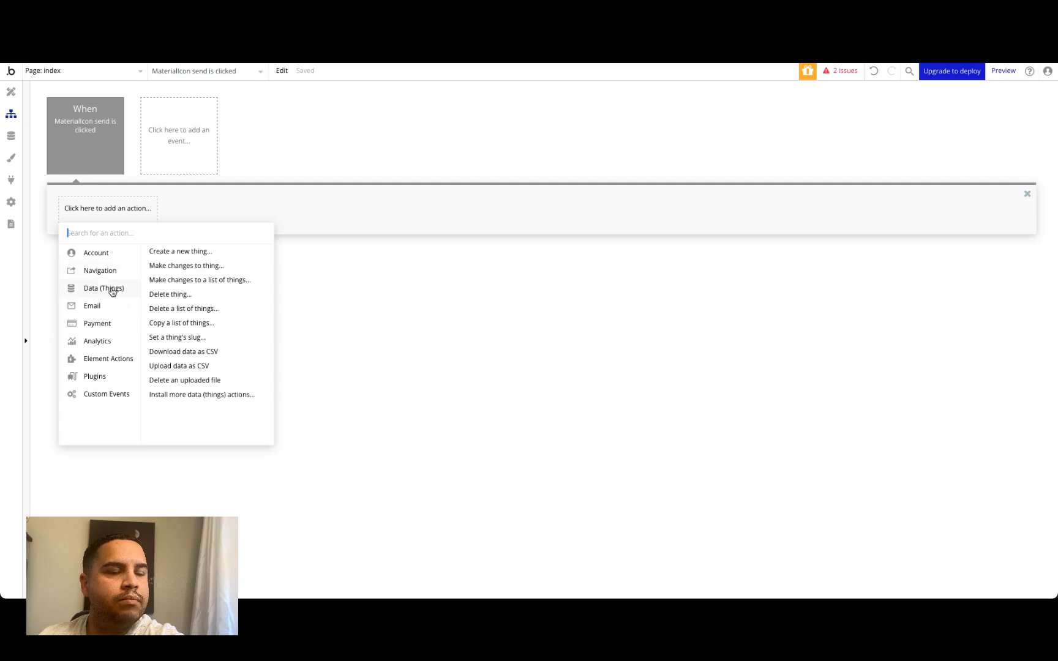
{"action": "left_click", "coordinate": [205, 251]}
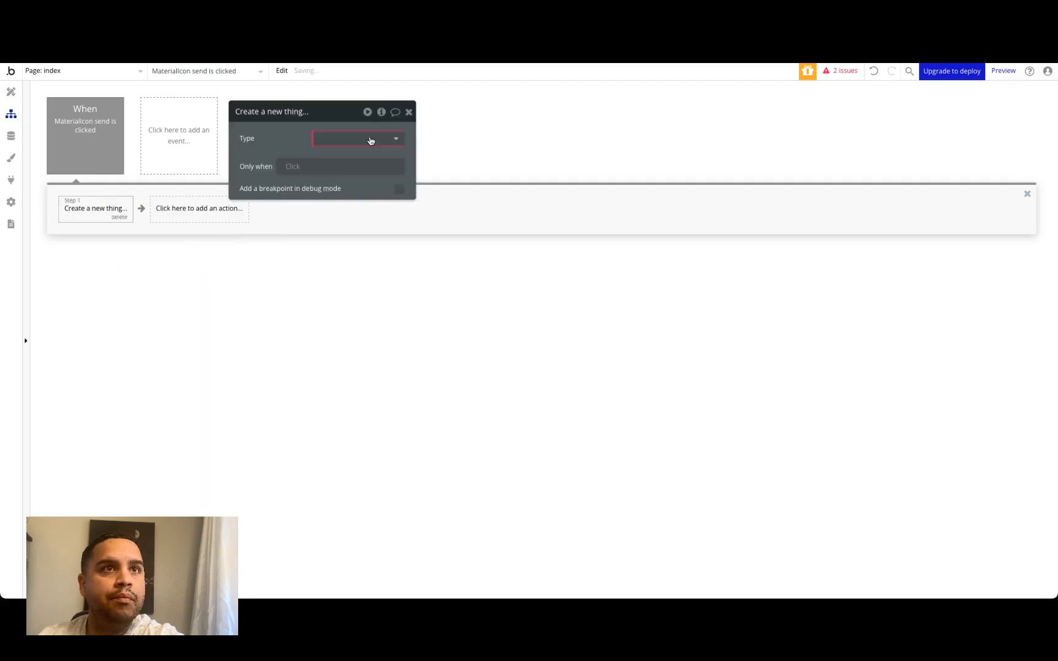
{"action": "left_click", "coordinate": [370, 141]}
{"action": "type", "text": "co"}
{"action": "left_click", "coordinate": [366, 172]}
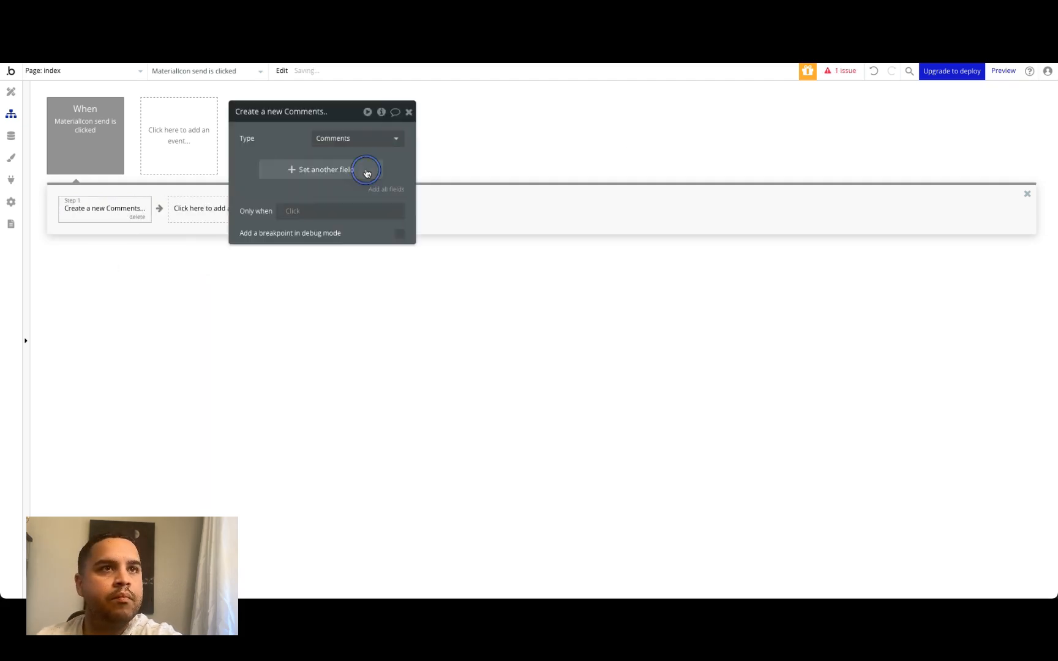
- Set the new comment's Content field to Input A's value
{"action": "left_click", "coordinate": [323, 171]}
{"action": "left_click", "coordinate": [252, 167]}
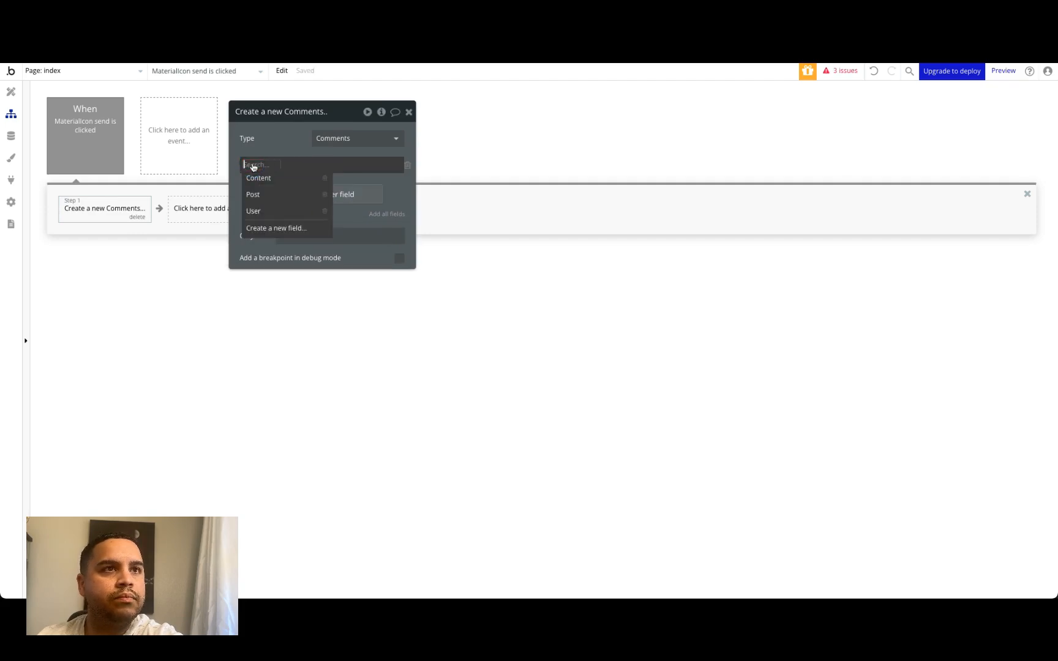
{"action": "left_click", "coordinate": [257, 177]}
{"action": "left_click", "coordinate": [290, 166]}
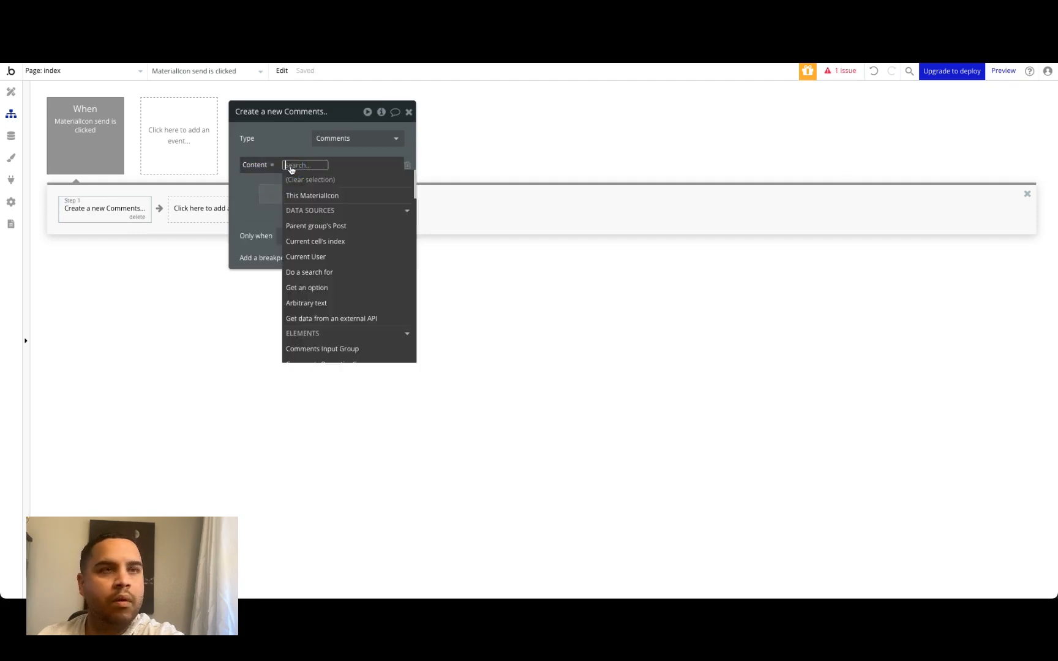
{"action": "type", "text": "input"}
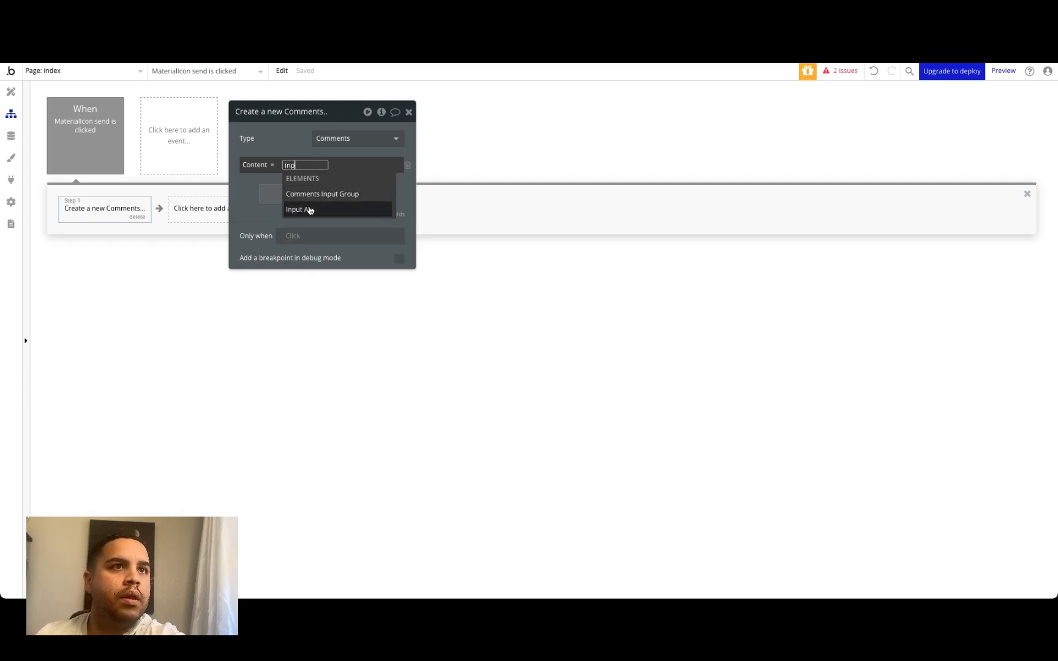
{"action": "left_click", "coordinate": [310, 209]}
{"action": "left_click", "coordinate": [319, 193]}
{"action": "left_click", "coordinate": [290, 153]}
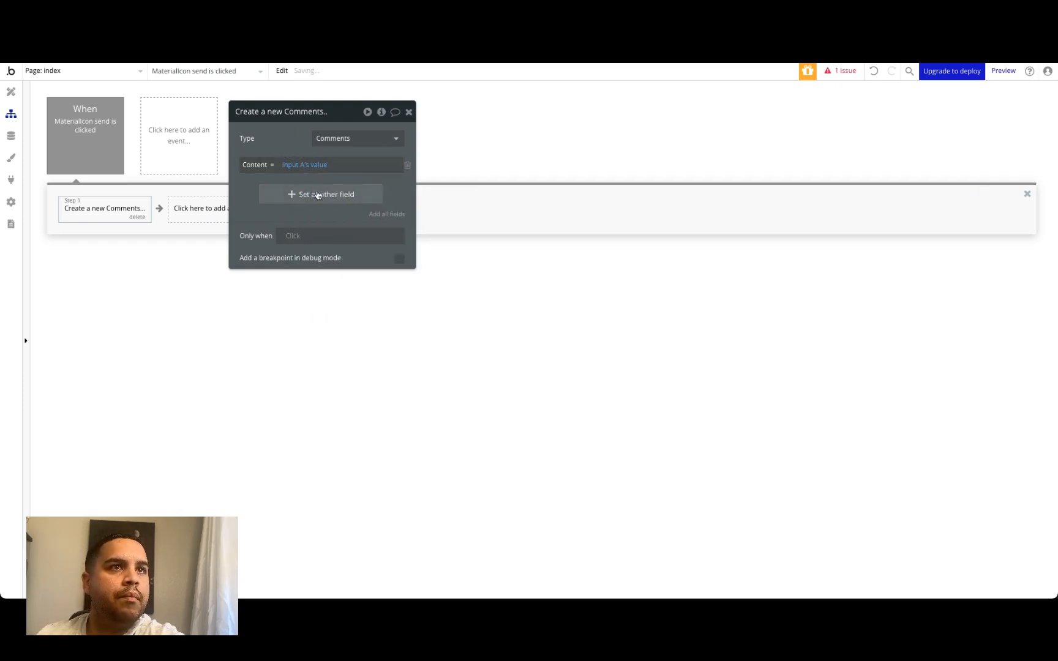
- Add the Post and User fields to the action that creates the new comment
{"action": "left_click", "coordinate": [315, 194]}
{"action": "left_click", "coordinate": [252, 190]}
{"action": "left_click", "coordinate": [260, 217]}
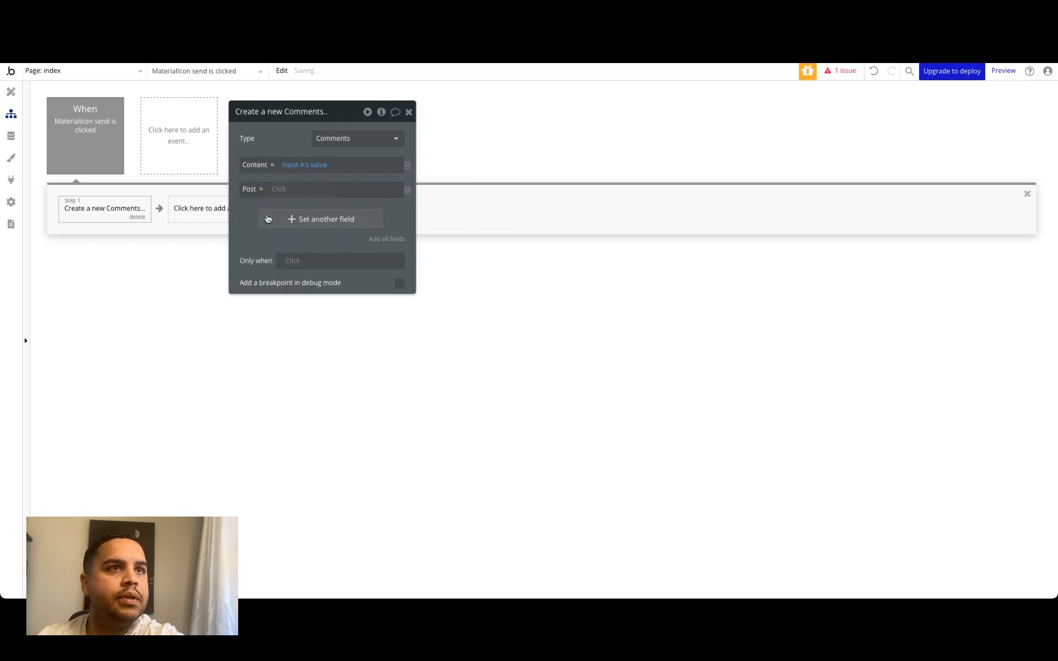
{"action": "left_click", "coordinate": [263, 218]}
{"action": "left_click", "coordinate": [259, 262]}
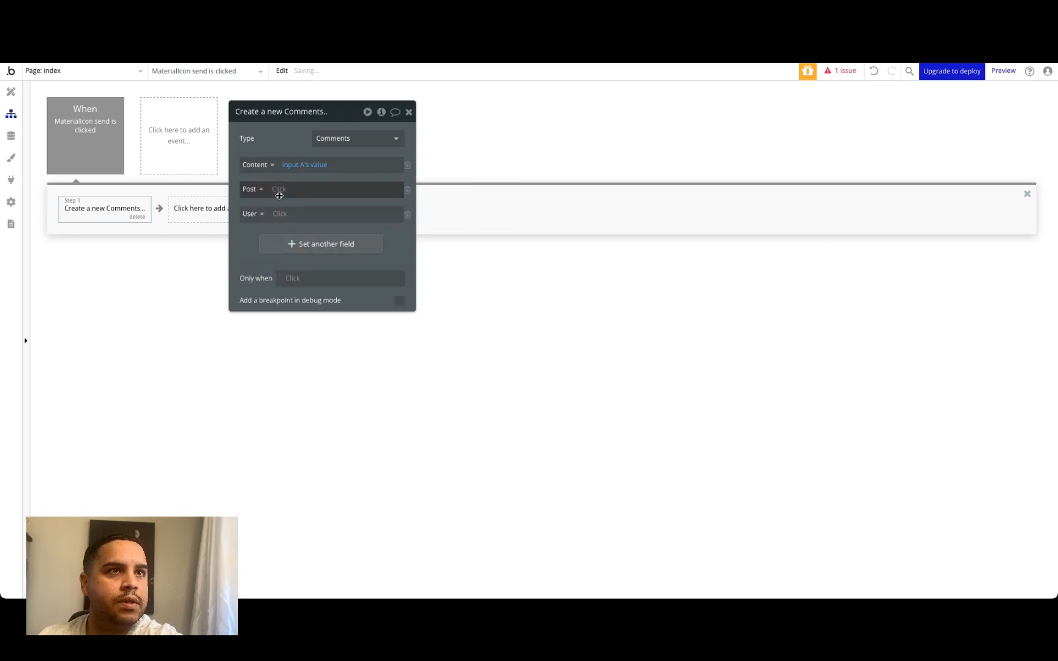
- Set the new comment's Post field to Parent group's Post and its User field to Current User
{"action": "left_click", "coordinate": [281, 190]}
{"action": "left_click", "coordinate": [303, 250]}
{"action": "left_click", "coordinate": [288, 135]}
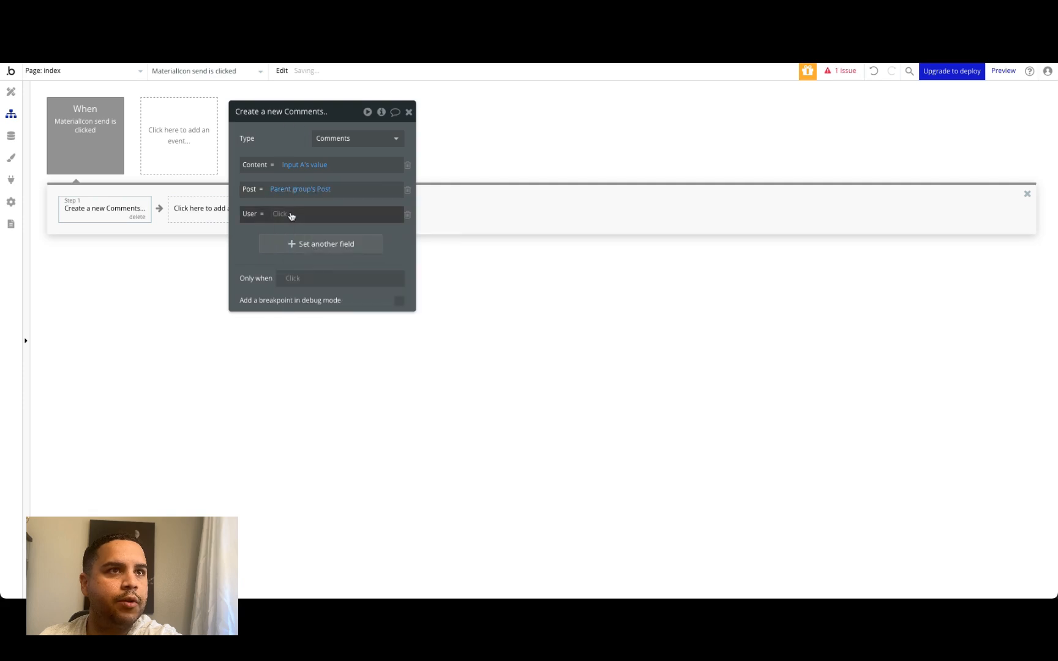
{"action": "left_click", "coordinate": [282, 214]}
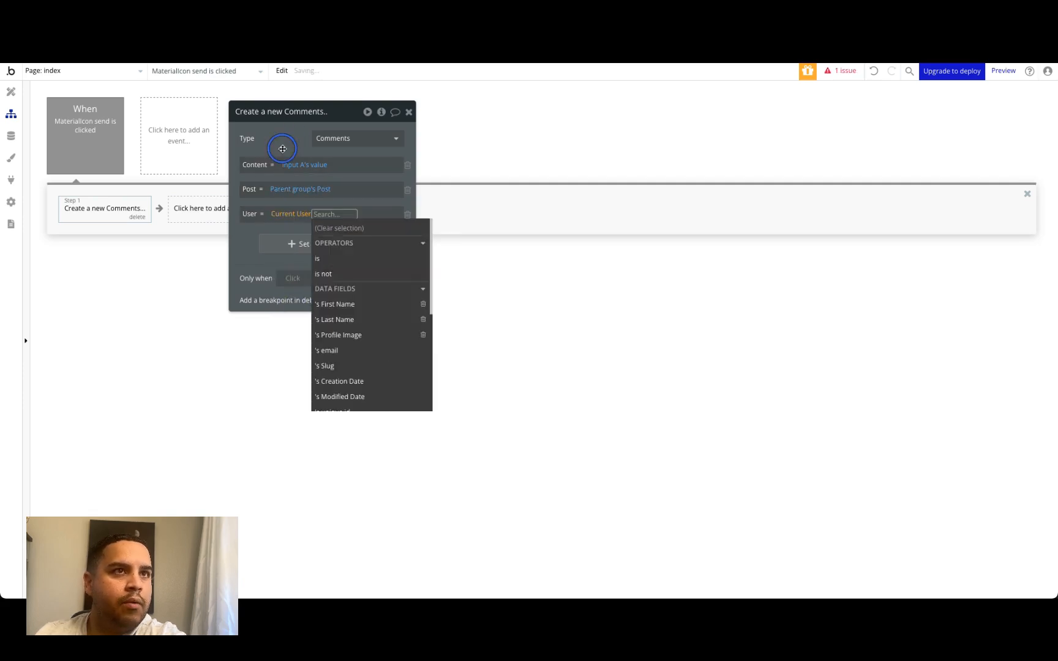
- Finish the Create a new Comments action with Current User as its User value and return to the page design
{"action": "left_click", "coordinate": [281, 147]}
{"action": "left_click", "coordinate": [409, 112]}
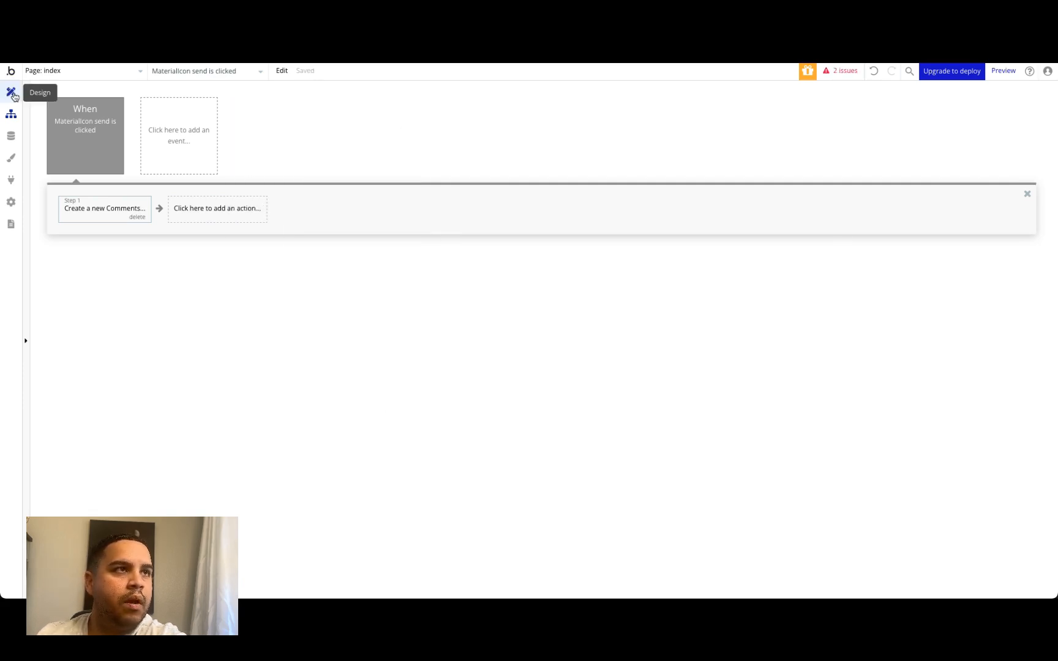
{"action": "left_click", "coordinate": [12, 91]}
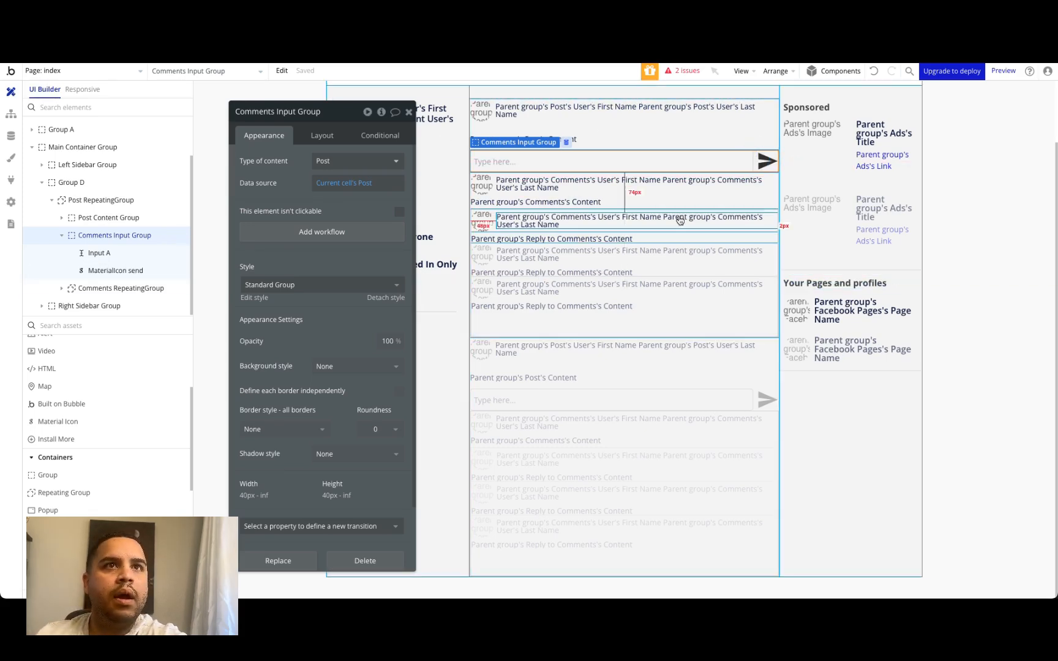
- Review the stored posts and users in the app data of the development database
{"action": "left_click", "coordinate": [11, 135]}
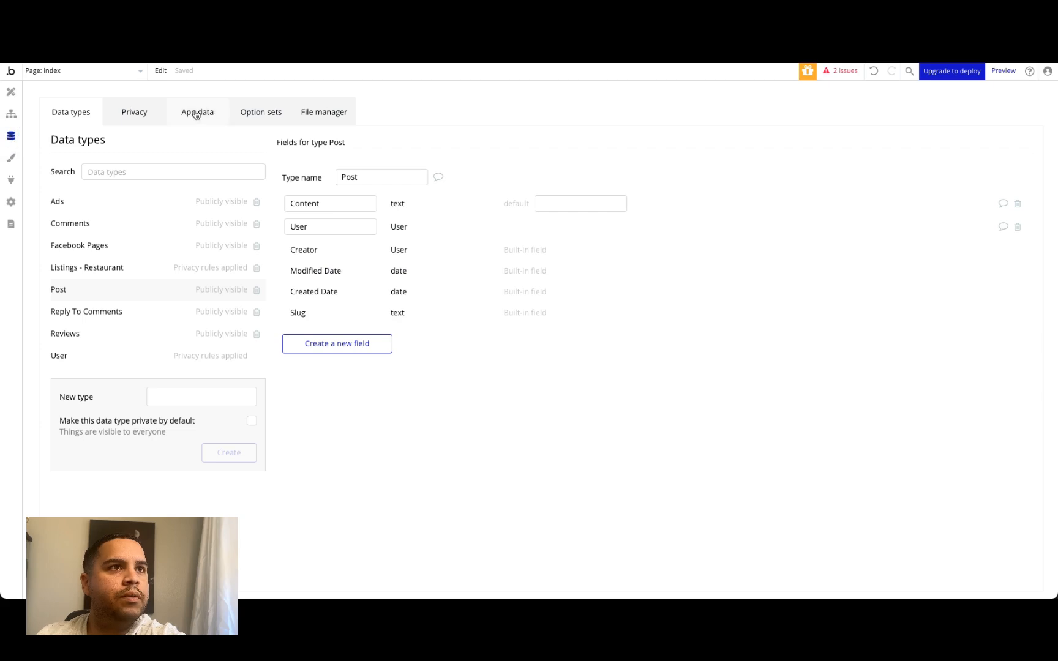
{"action": "left_click", "coordinate": [205, 114]}
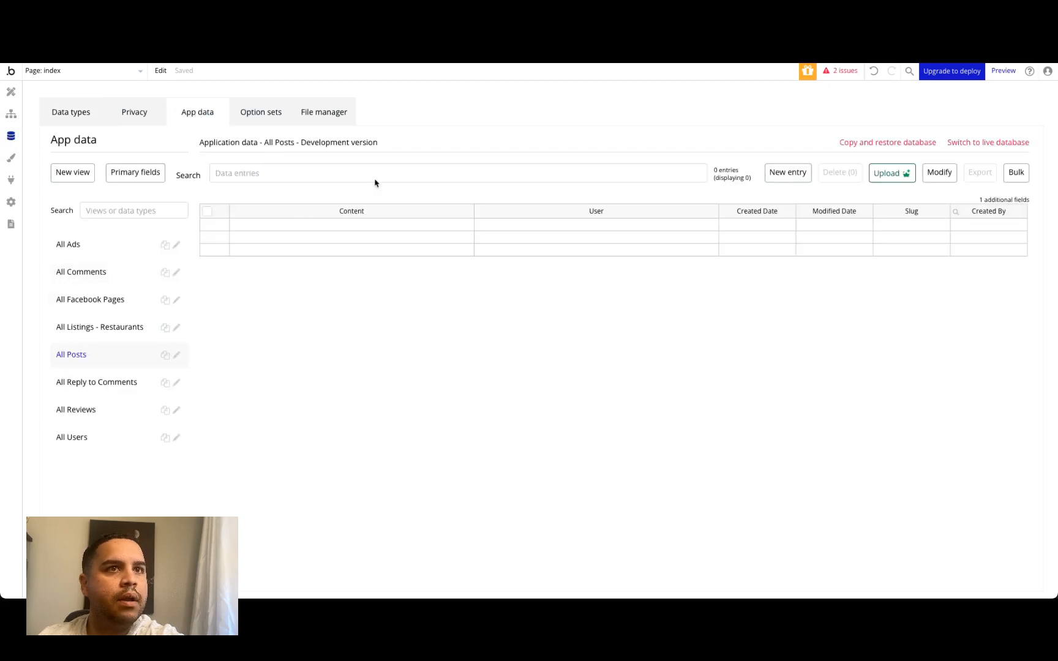
{"action": "left_click", "coordinate": [788, 173]}
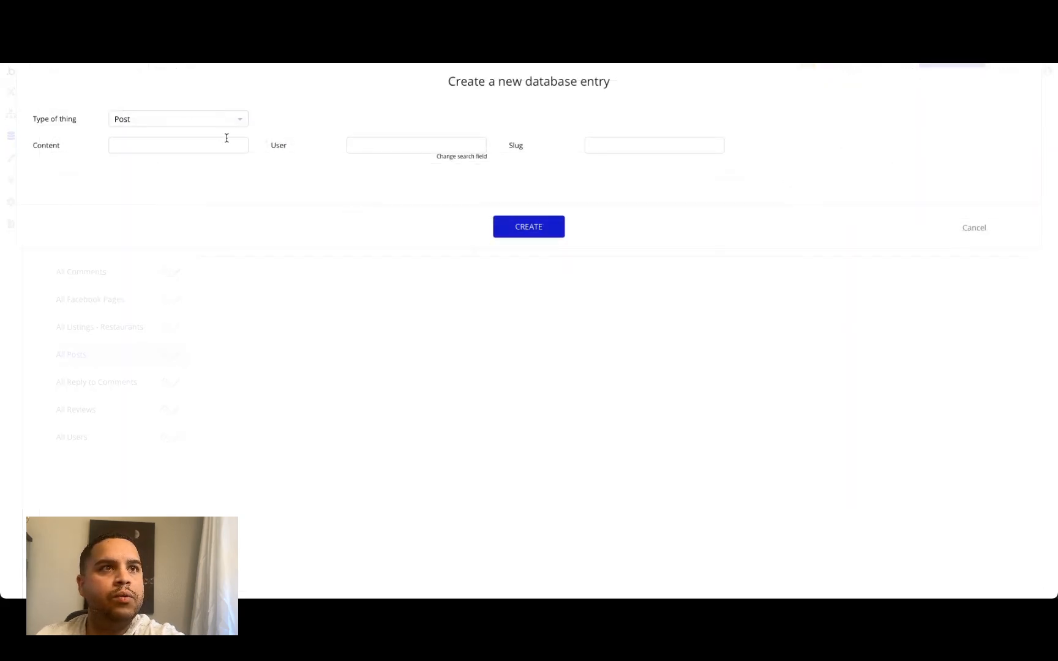
{"action": "left_click", "coordinate": [974, 227]}
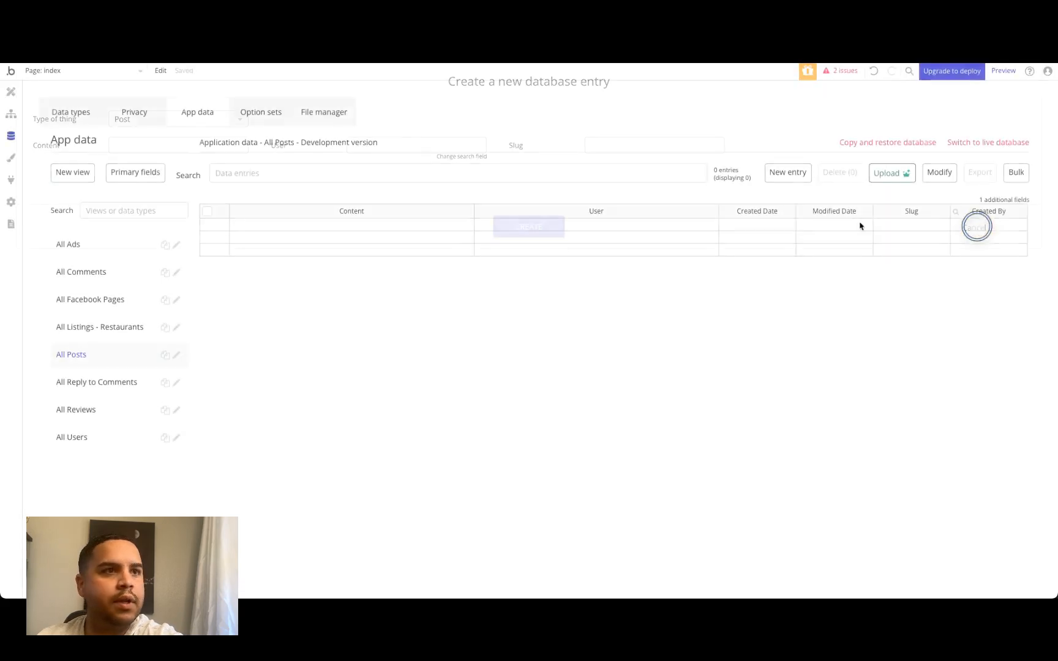
{"action": "left_click", "coordinate": [98, 440]}
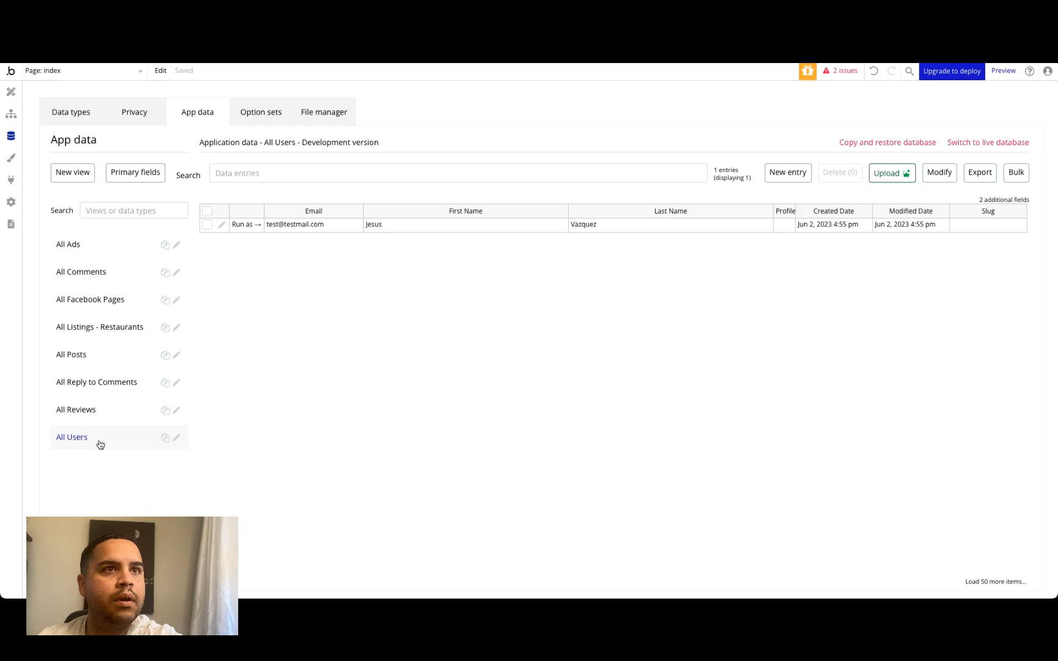
{"action": "left_click", "coordinate": [85, 361]}
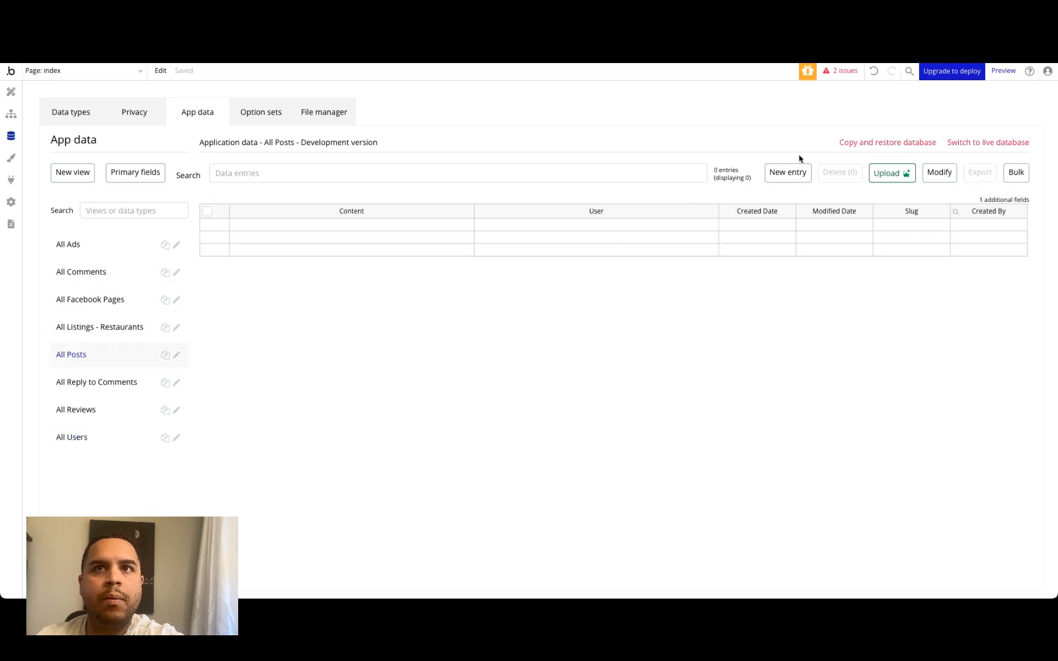
- Create a Post entry with content "Lol 1234" linked to the existing test user, and check it in the refreshed page preview
{"action": "left_click", "coordinate": [785, 174]}
{"action": "left_click", "coordinate": [408, 142]}
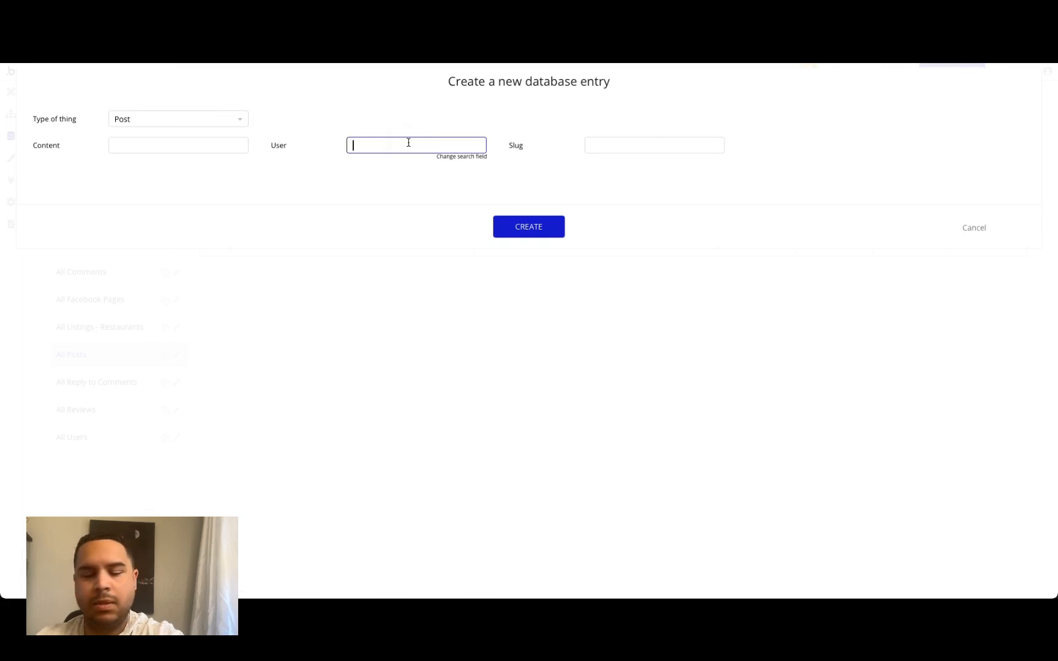
{"action": "type", "text": "tes"}
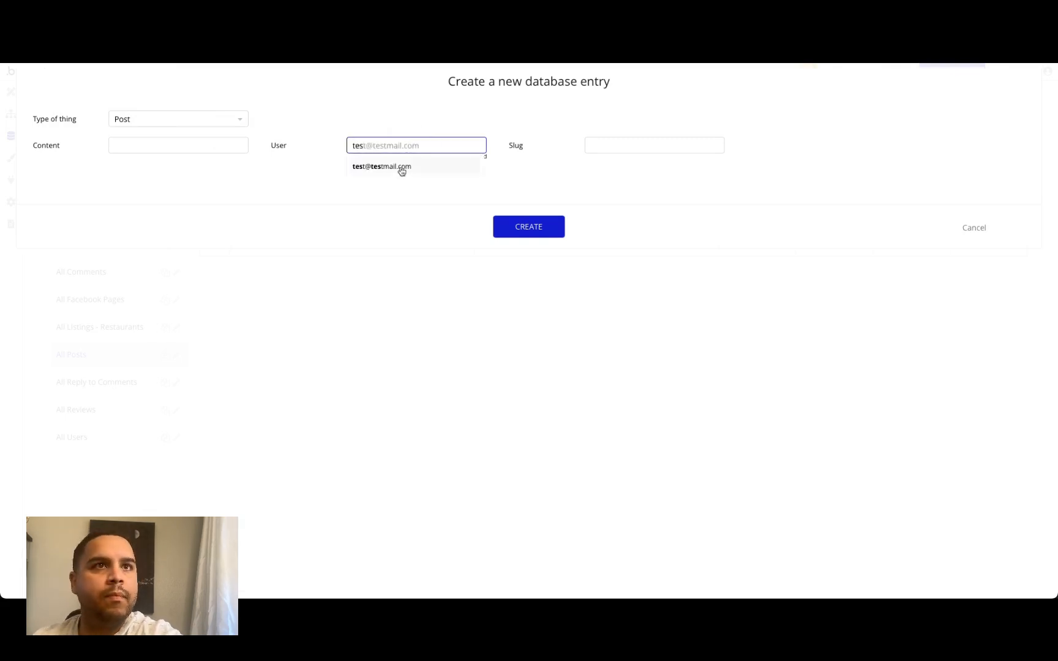
{"action": "left_click", "coordinate": [402, 170]}
{"action": "left_click", "coordinate": [168, 151]}
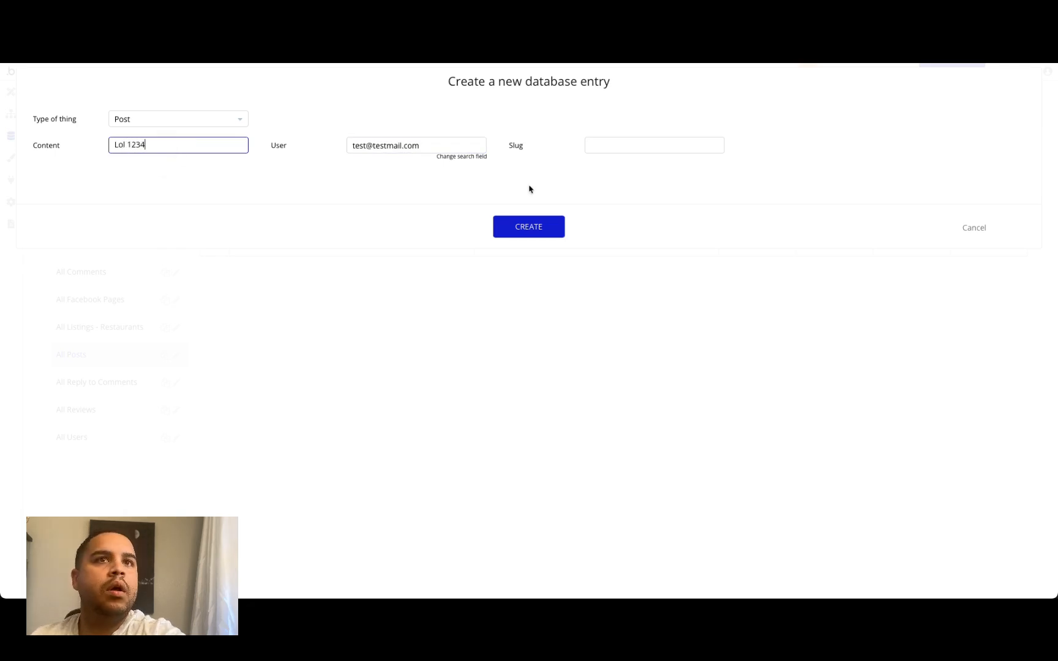
{"action": "left_click", "coordinate": [527, 227]}
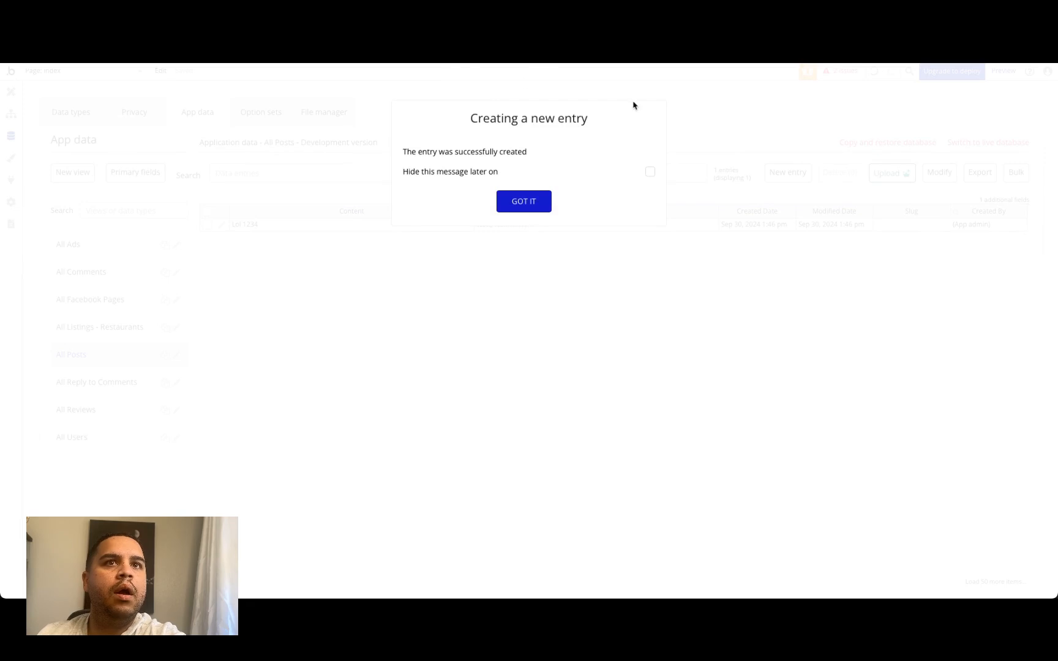
{"action": "left_click", "coordinate": [650, 173]}
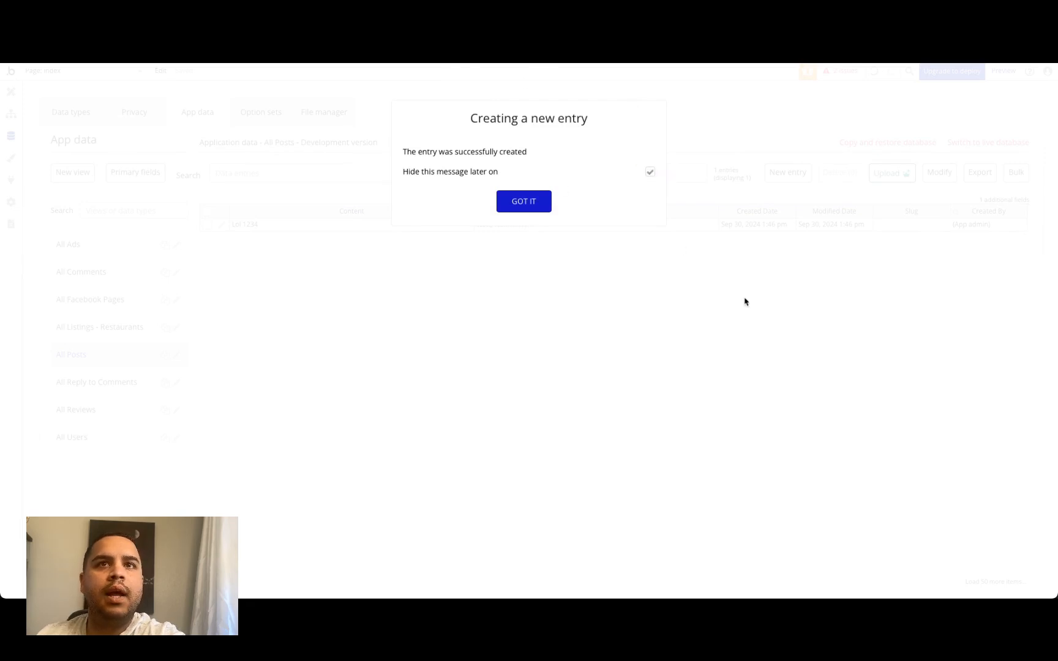
{"action": "left_click", "coordinate": [524, 202]}
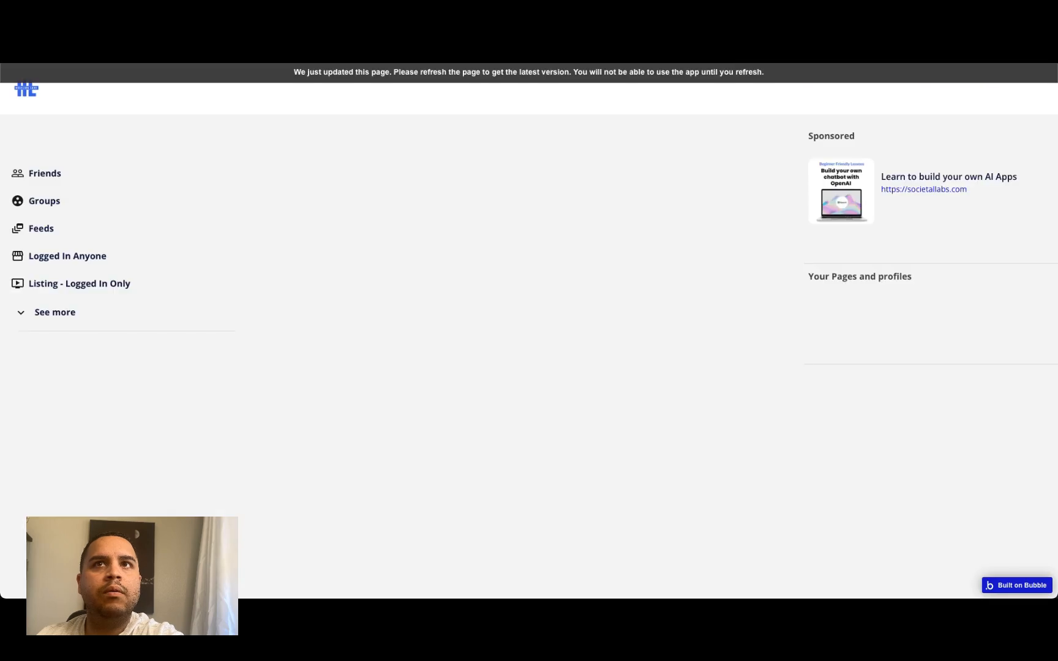
{"action": "left_click", "coordinate": [786, 77]}
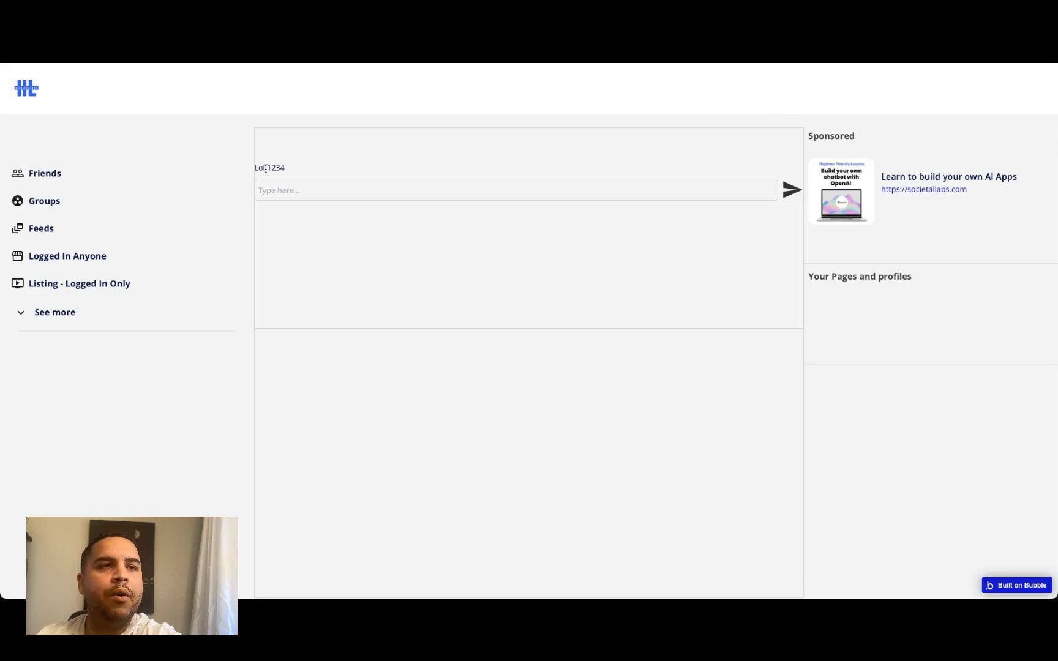
{"action": "key", "text": "ctrl+Tab"}
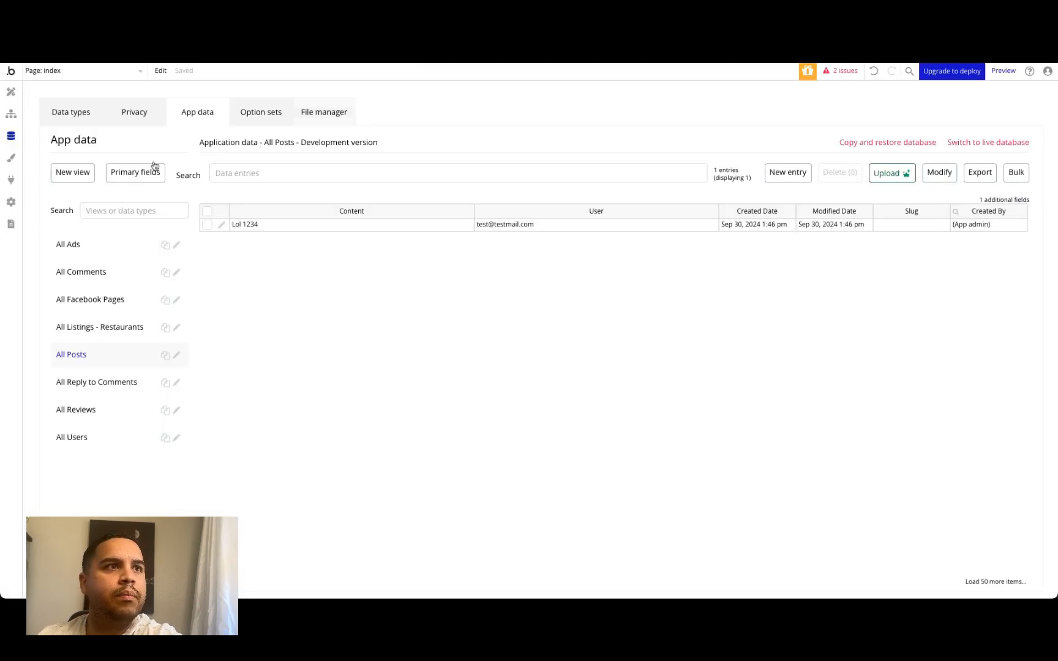
- Replace the test user's profile image with a photo from the Downloads folder, save the entry and hide future save messages
{"action": "left_click", "coordinate": [77, 437]}
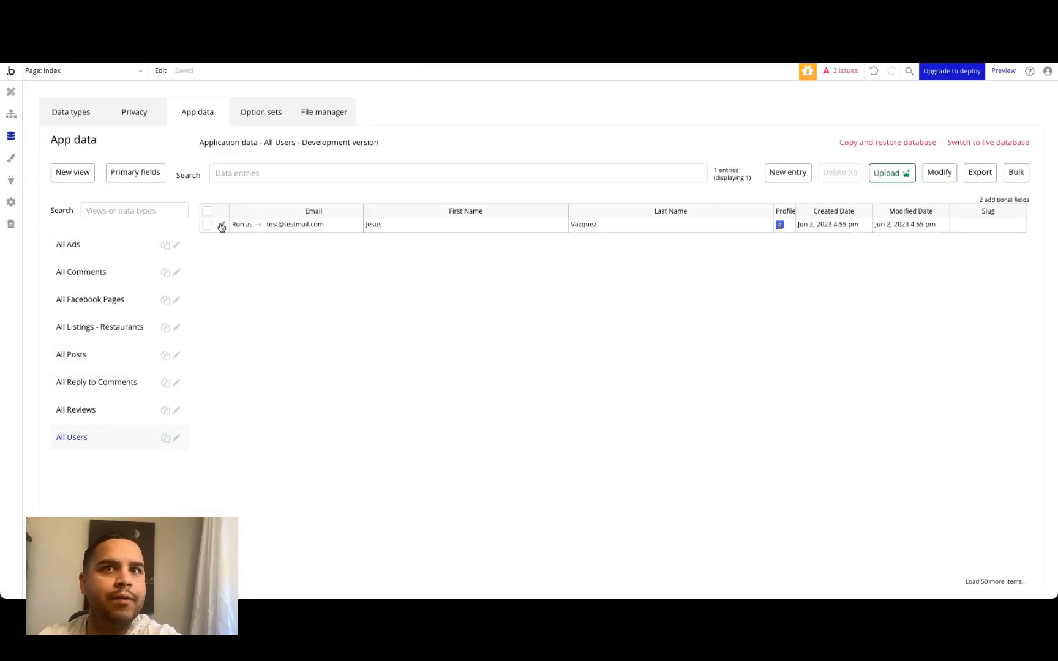
{"action": "left_click", "coordinate": [222, 224]}
{"action": "left_click", "coordinate": [600, 157]}
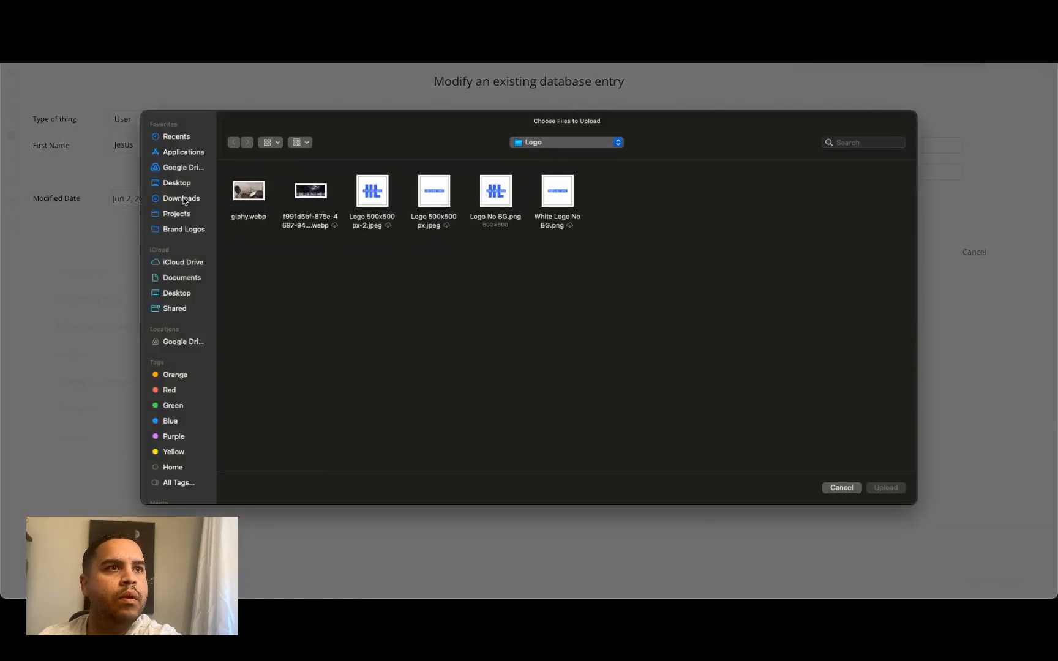
{"action": "left_click", "coordinate": [183, 198]}
{"action": "scroll", "coordinate": [466, 346], "scroll_direction": "down", "scroll_amount": 5}
{"action": "double_click", "coordinate": [304, 333]}
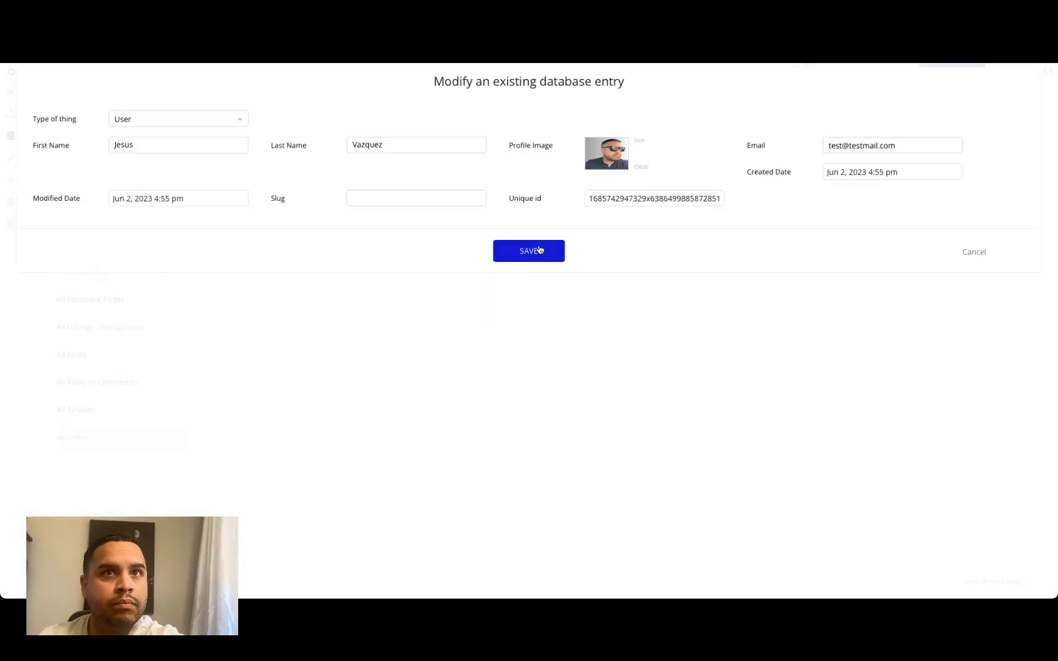
{"action": "left_click", "coordinate": [539, 251]}
{"action": "left_click", "coordinate": [650, 174]}
{"action": "left_click", "coordinate": [523, 205]}
- Inspect the dynamic source of the post author's image and the data source of its parent Group Post
{"action": "left_click", "coordinate": [7, 91]}
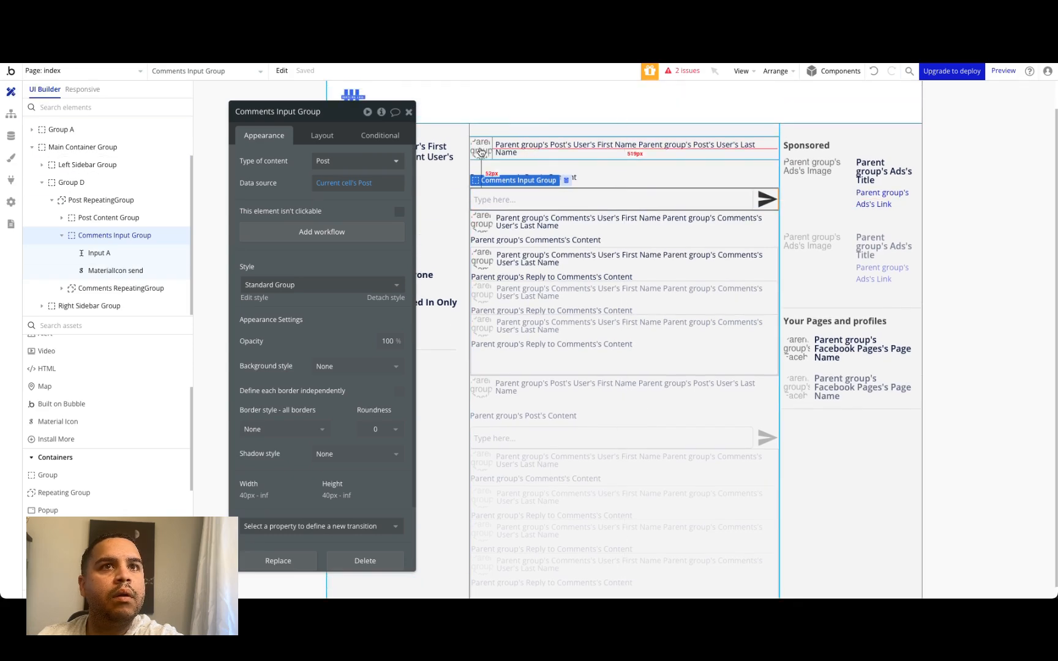
{"action": "left_click", "coordinate": [482, 152]}
{"action": "left_click", "coordinate": [351, 202]}
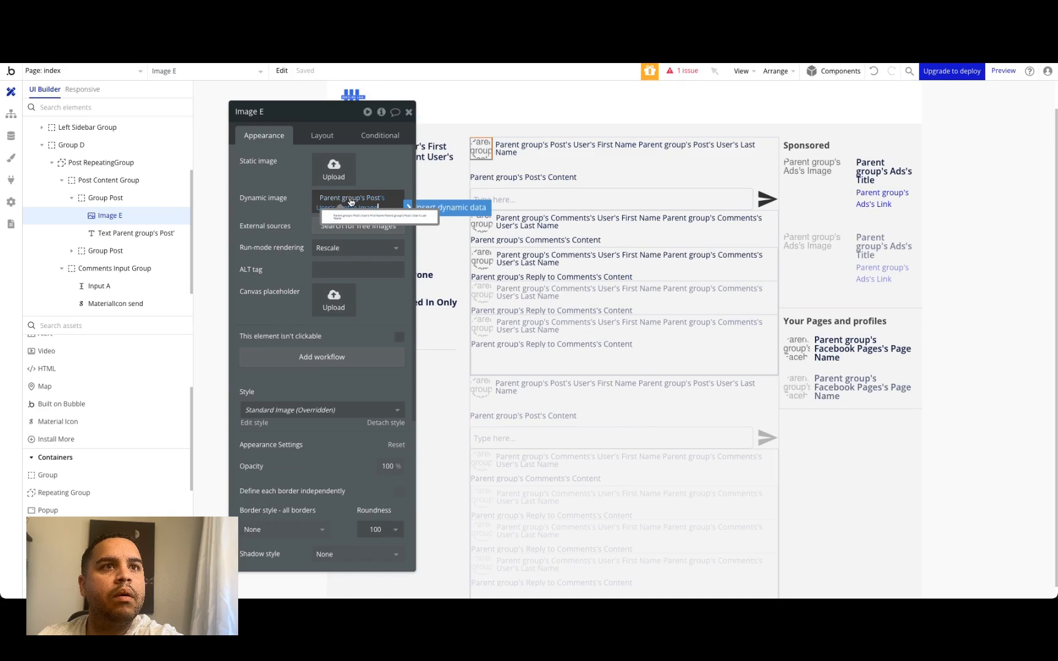
{"action": "left_click", "coordinate": [105, 198]}
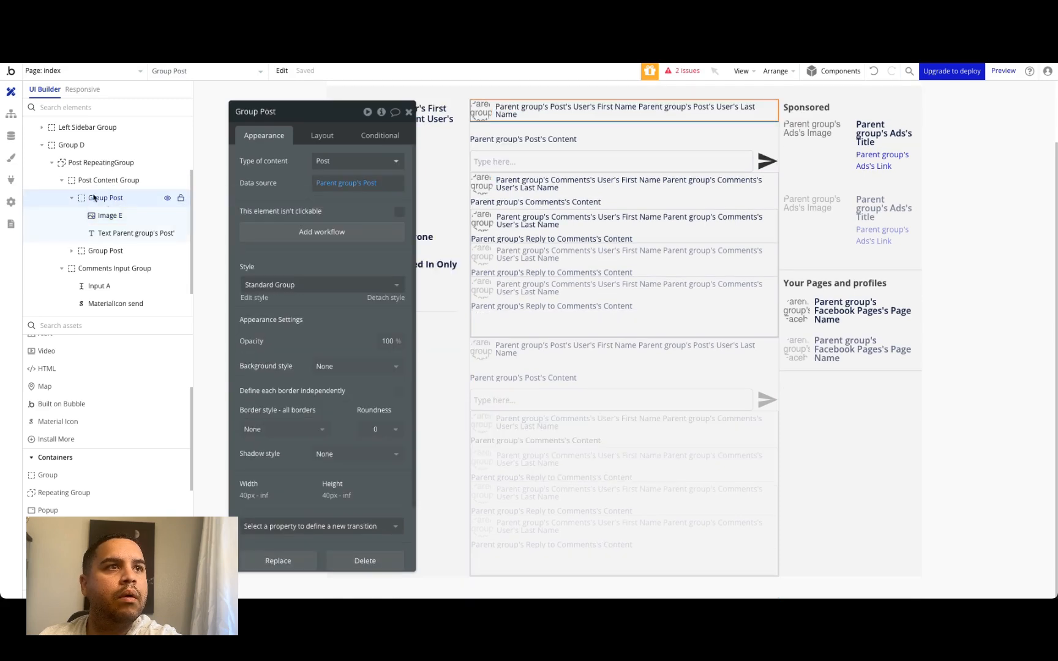
{"action": "left_click", "coordinate": [11, 113]}
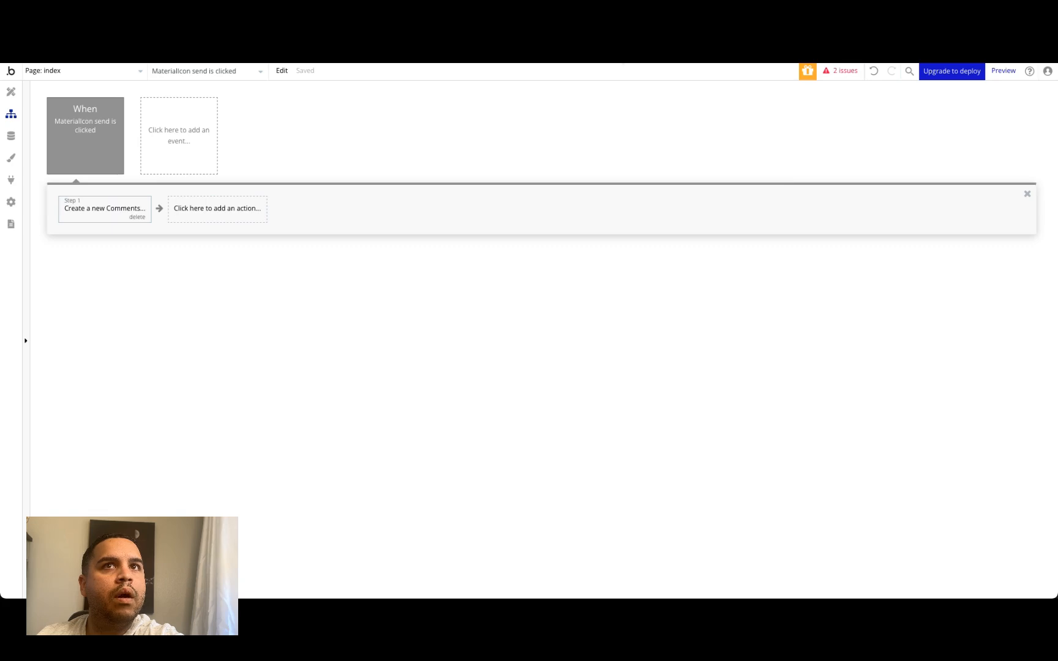
- Refresh the page preview to check whether the post author's image and name load
{"action": "left_click", "coordinate": [621, 54]}
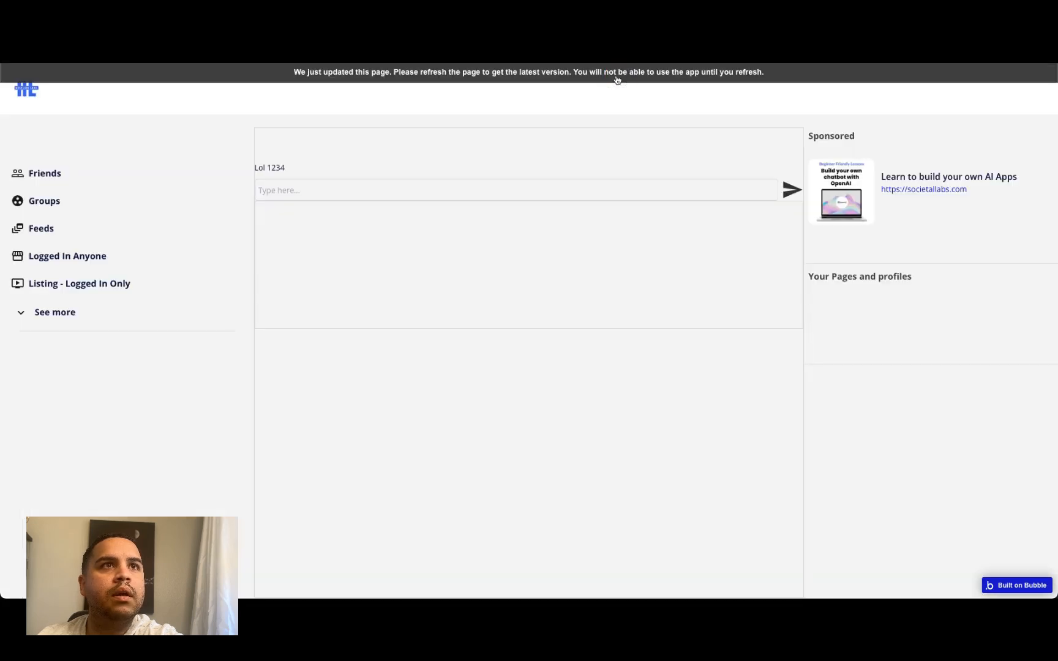
{"action": "key", "text": "super+r"}
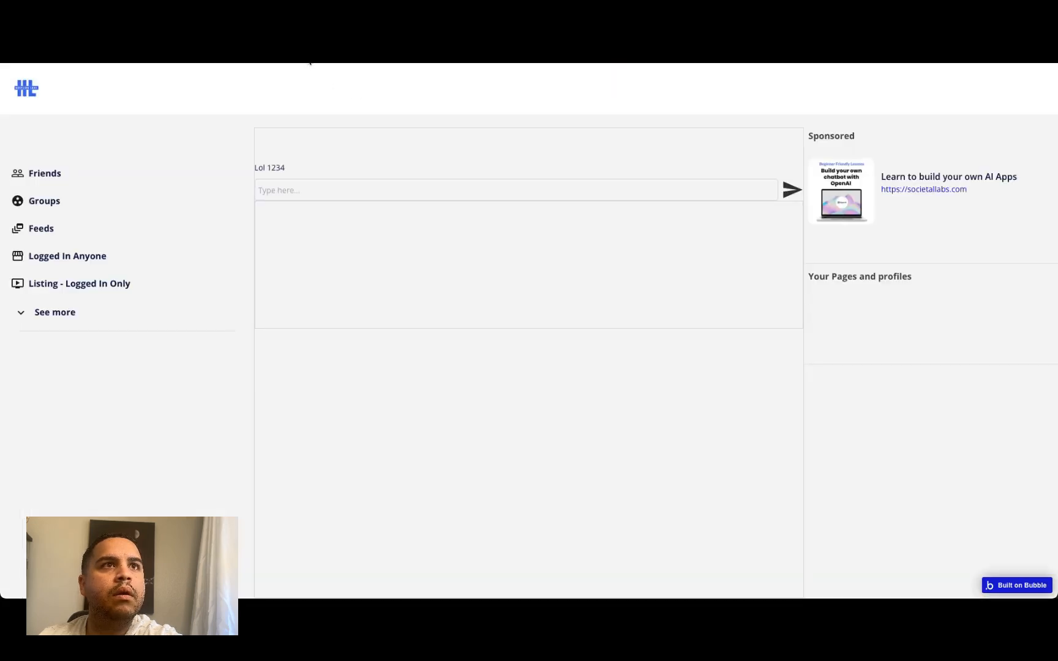
{"action": "left_click", "coordinate": [309, 58]}
- Inspect the data settings of Group Post, Post Content Group and Post RepeatingGroup
{"action": "left_click", "coordinate": [11, 92]}
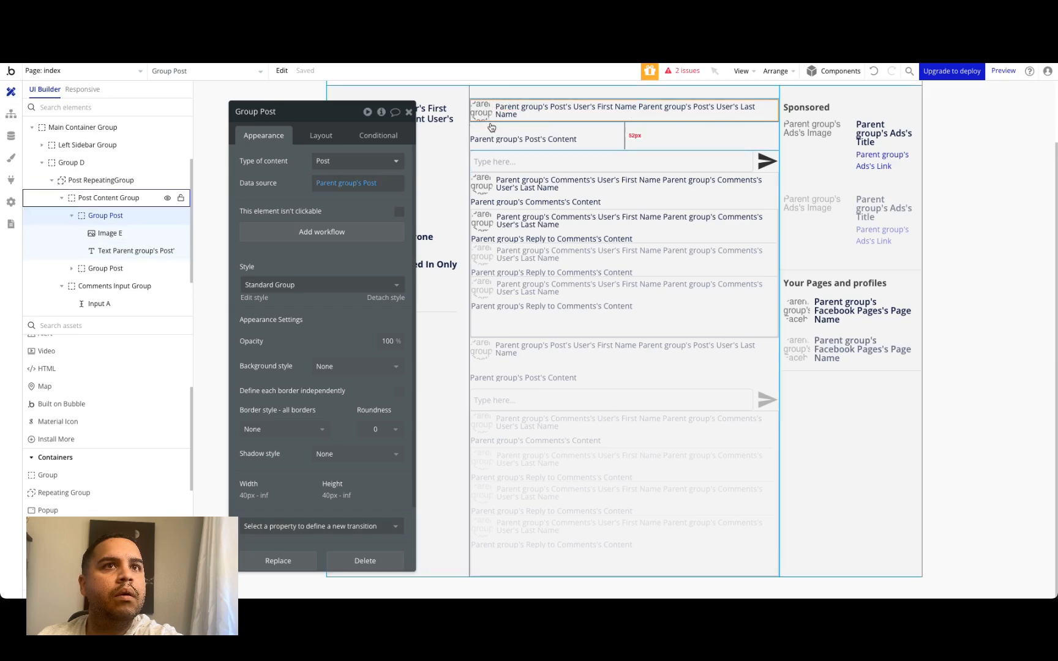
{"action": "left_click", "coordinate": [102, 218]}
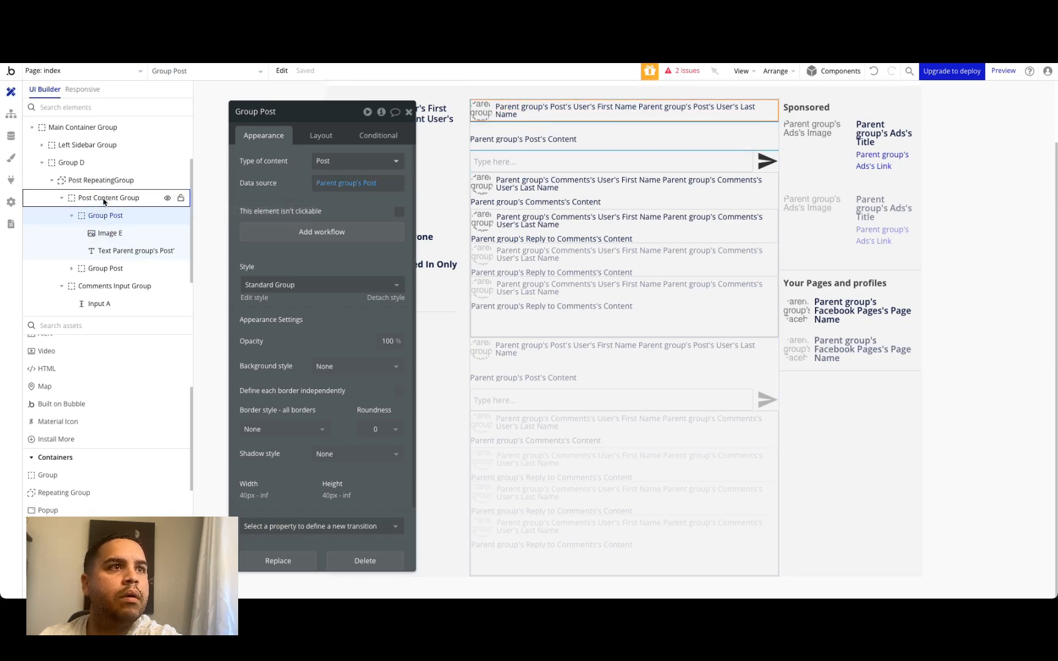
{"action": "left_click", "coordinate": [103, 199]}
{"action": "left_click", "coordinate": [102, 181]}
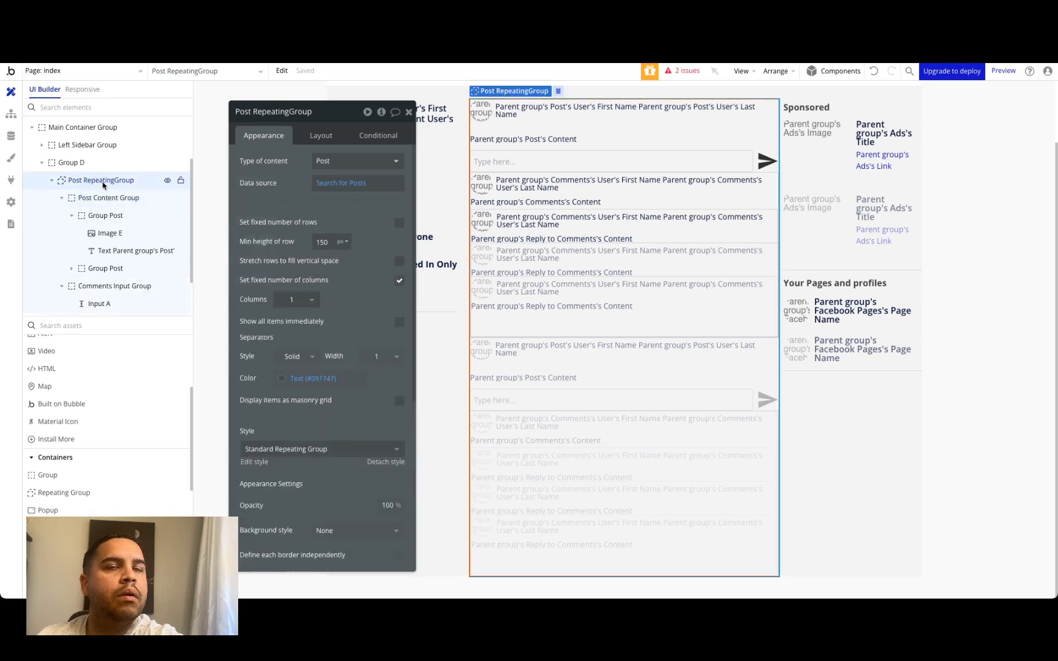
{"action": "left_click", "coordinate": [409, 112]}
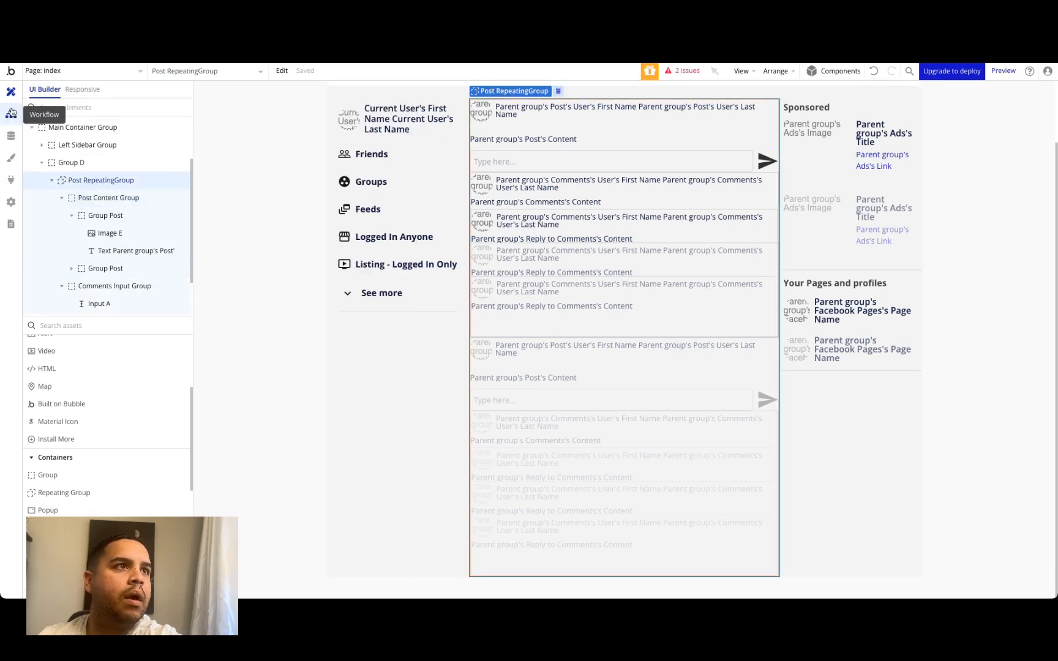
{"action": "left_click", "coordinate": [11, 112]}
{"action": "left_click", "coordinate": [10, 91]}
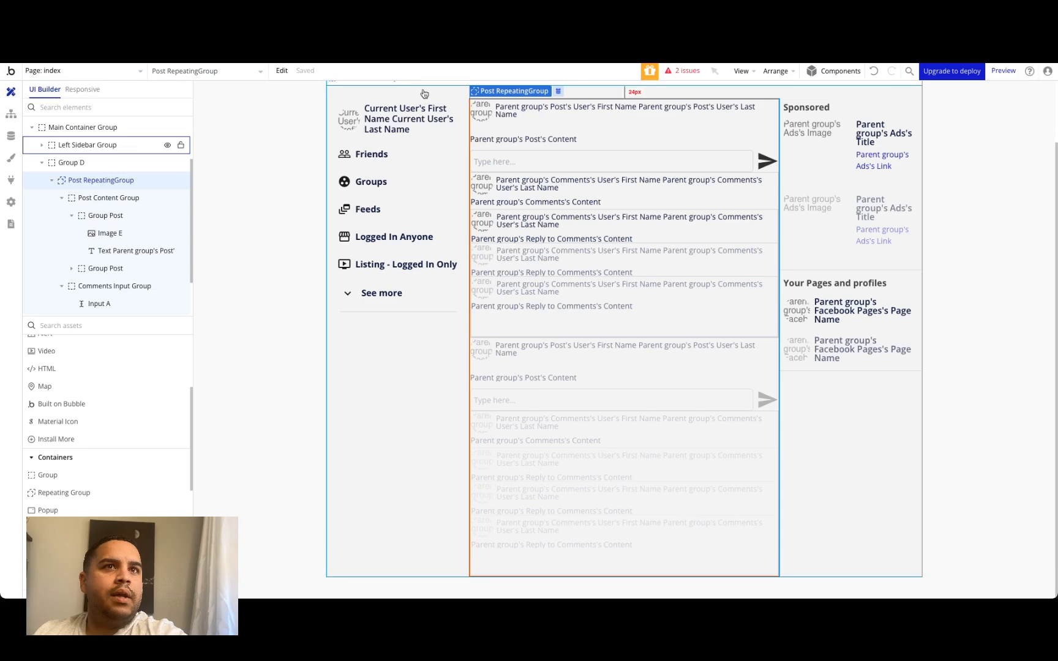
- Allow everyone else to view all fields of the User data type in its privacy rules, and refresh the page preview
{"action": "left_click", "coordinate": [11, 136]}
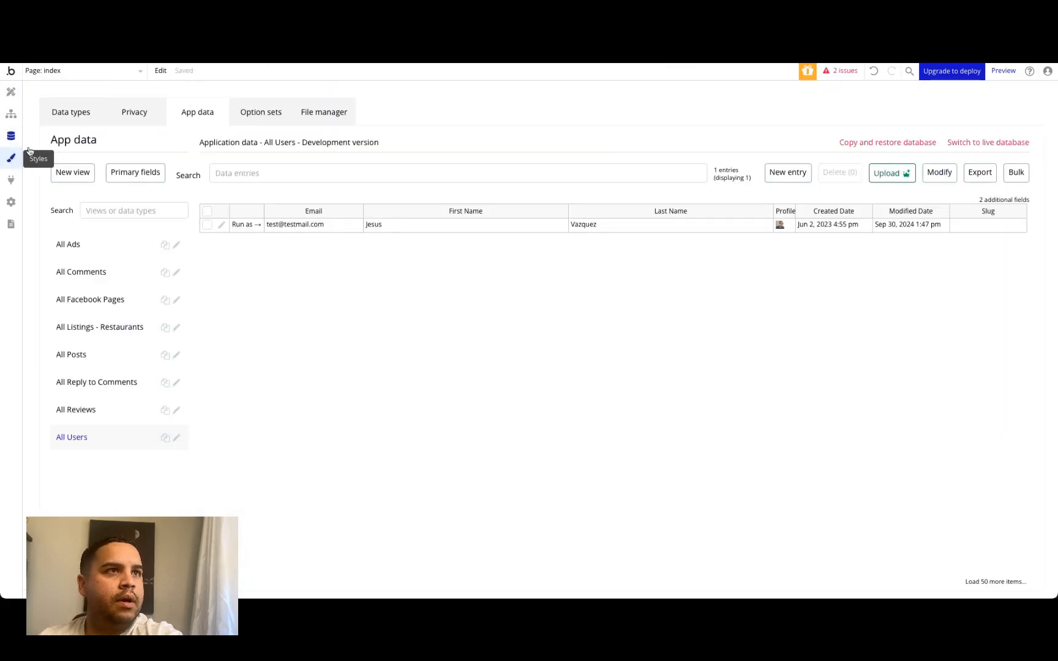
{"action": "left_click", "coordinate": [141, 114]}
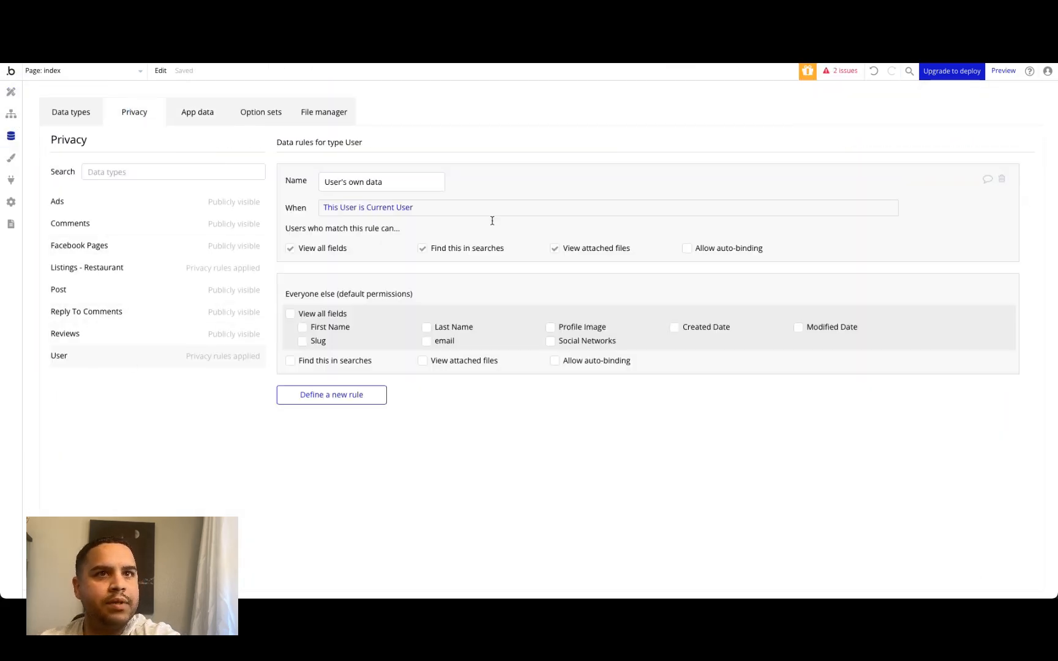
{"action": "left_click", "coordinate": [291, 313]}
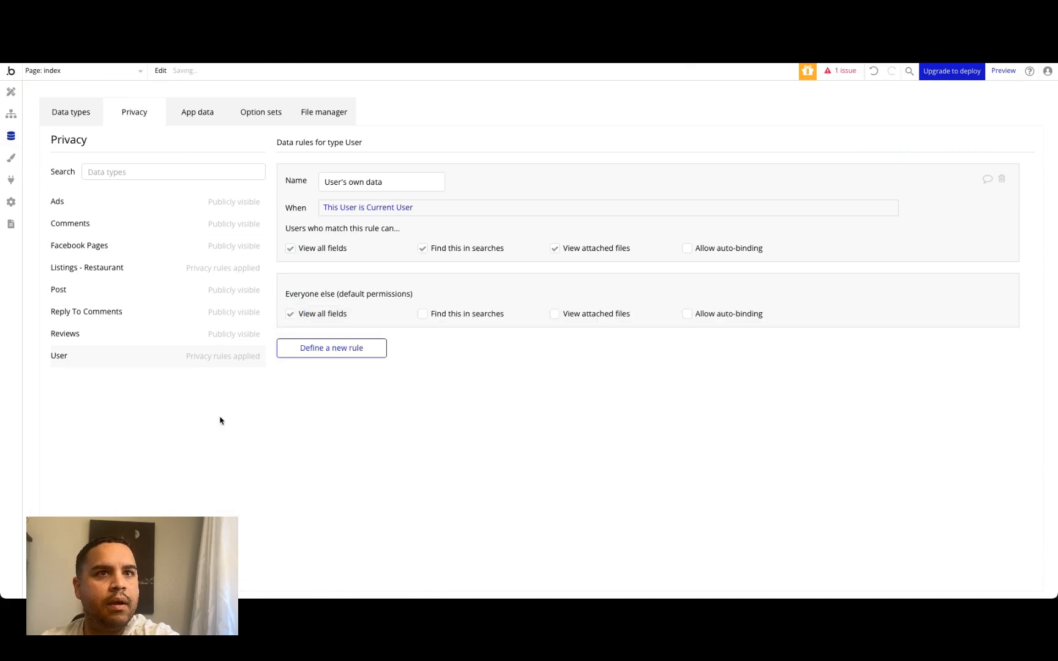
{"action": "left_click", "coordinate": [11, 92]}
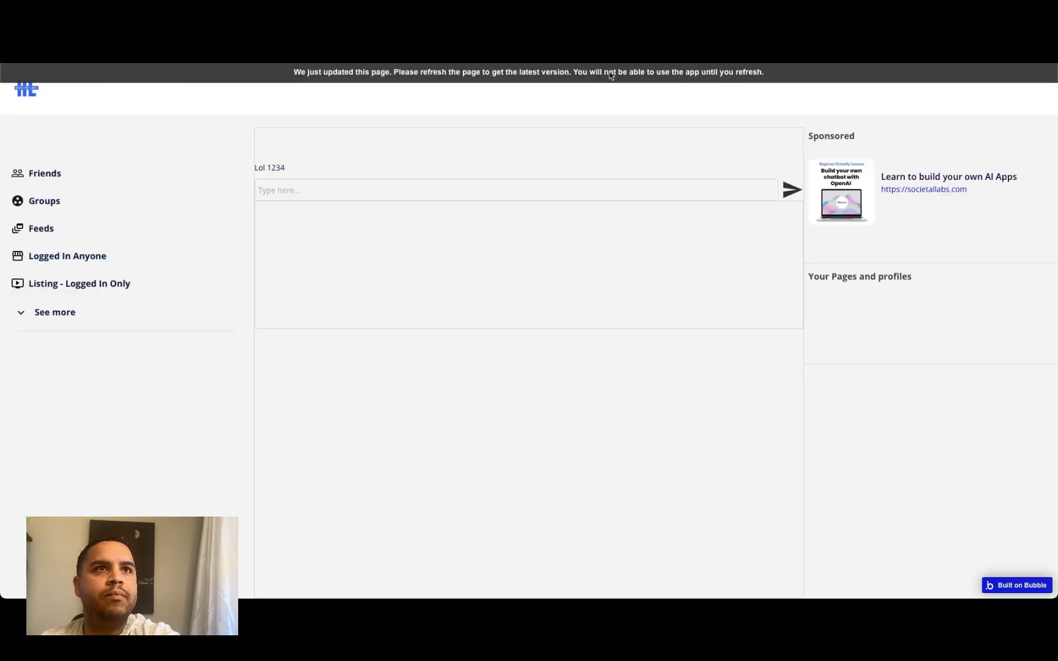
{"action": "left_click", "coordinate": [609, 74]}
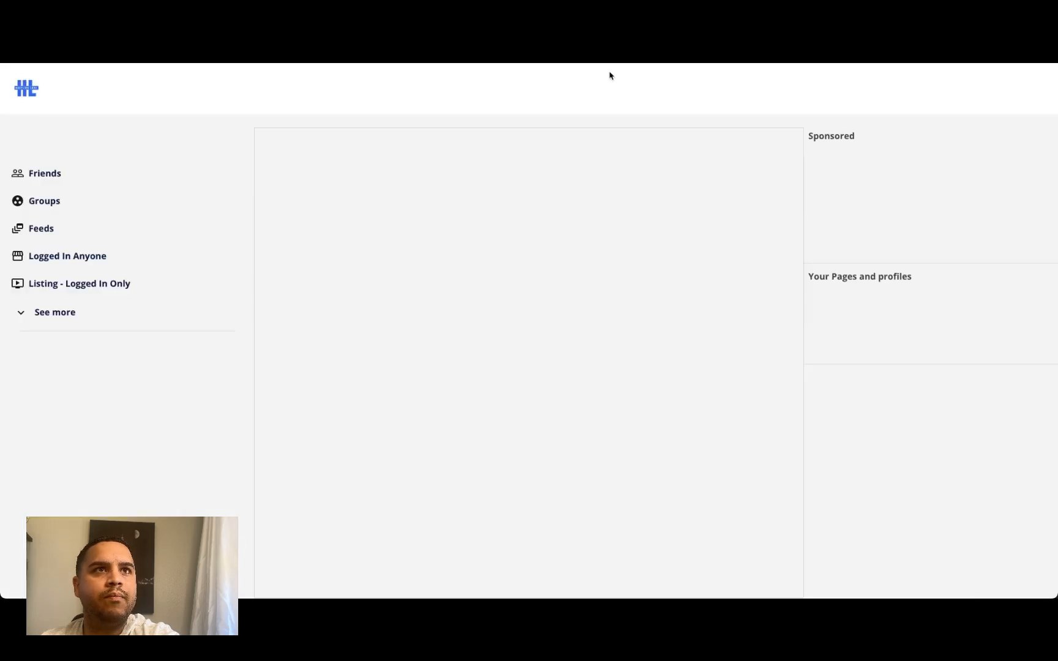
- Submit the comment "12345 Wow" on the "Lol 1234" post in the page preview
{"action": "left_click", "coordinate": [349, 185]}
{"action": "type", "text": "12345 Wow"}
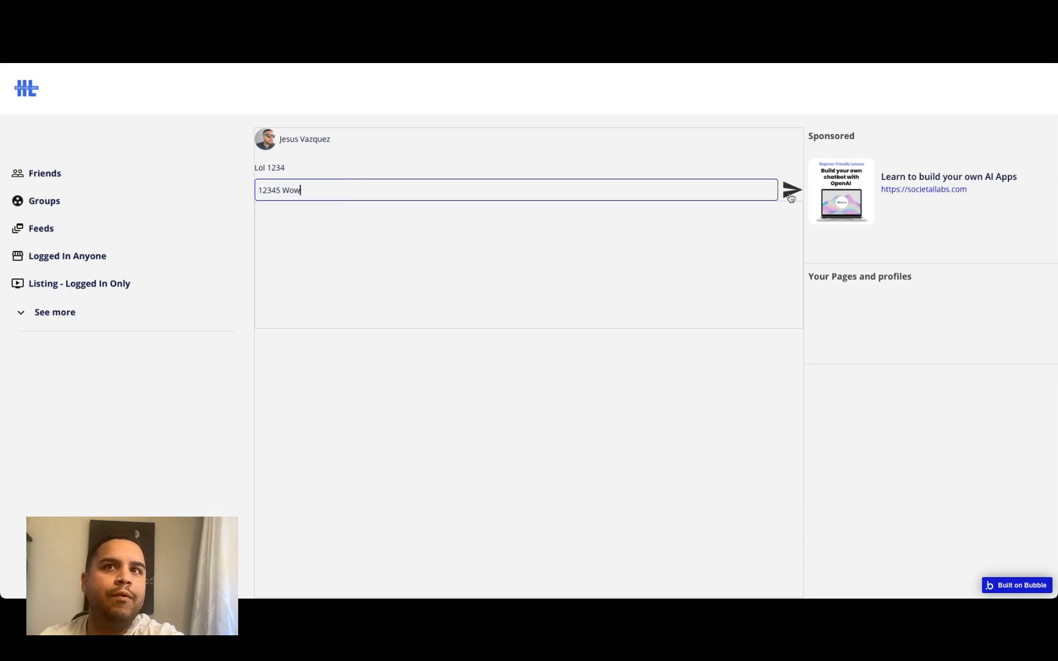
{"action": "left_click", "coordinate": [790, 189]}
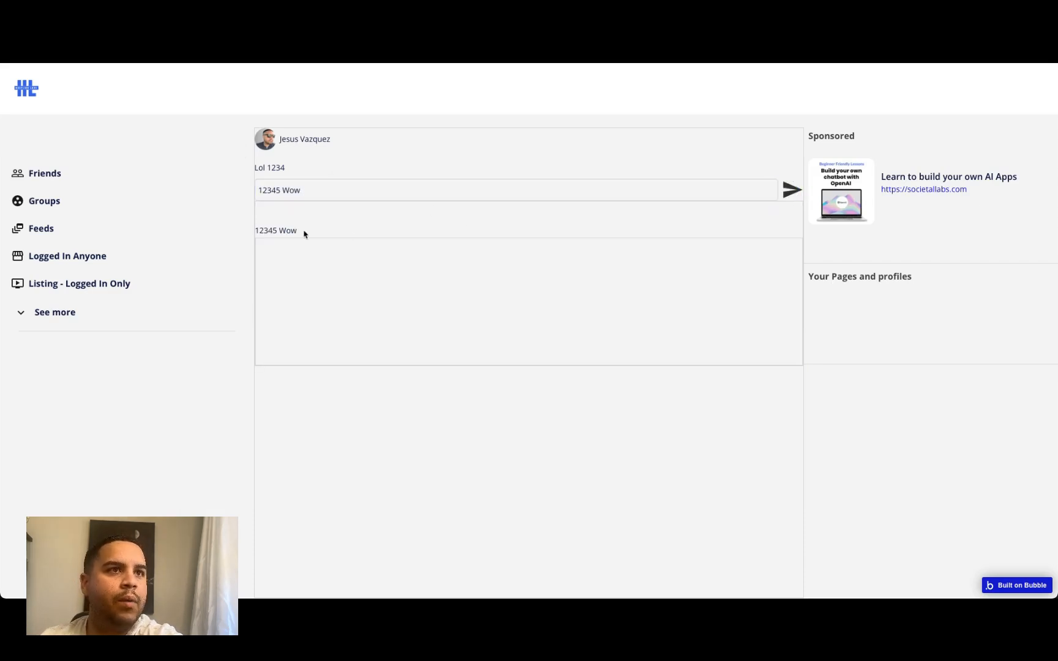
- Add a Reset relevant inputs action after the comment creation in the send icon's workflow in the Bubble editor, and return to the page design
{"action": "key", "text": "ctrl+shift+Tab"}
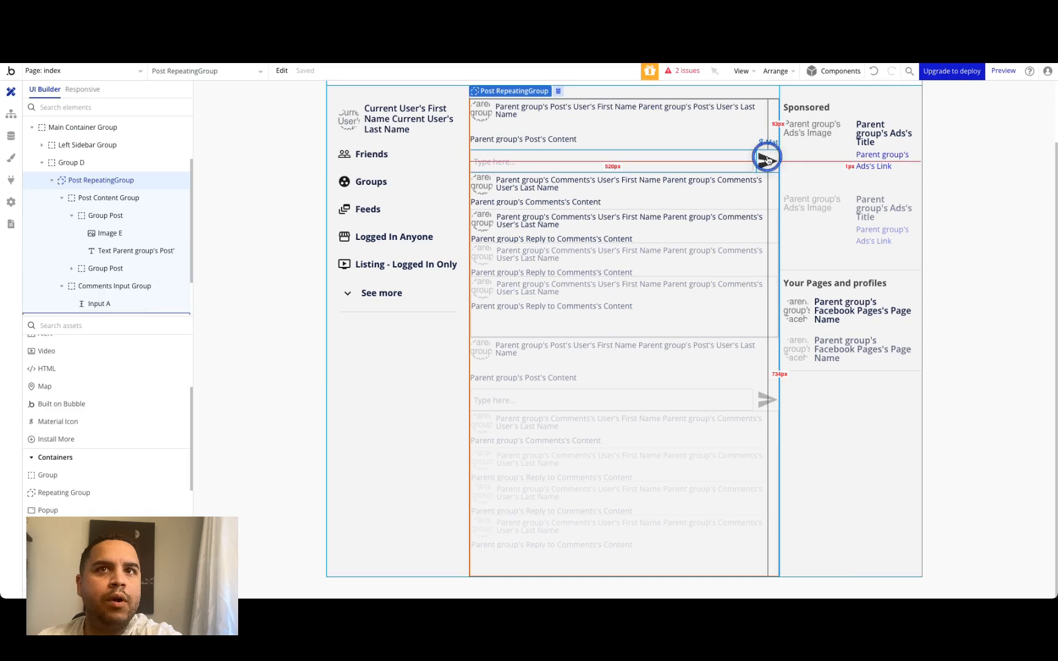
{"action": "double_click", "coordinate": [768, 161]}
{"action": "left_click", "coordinate": [294, 236]}
{"action": "left_click", "coordinate": [211, 209]}
{"action": "type", "text": "rese"}
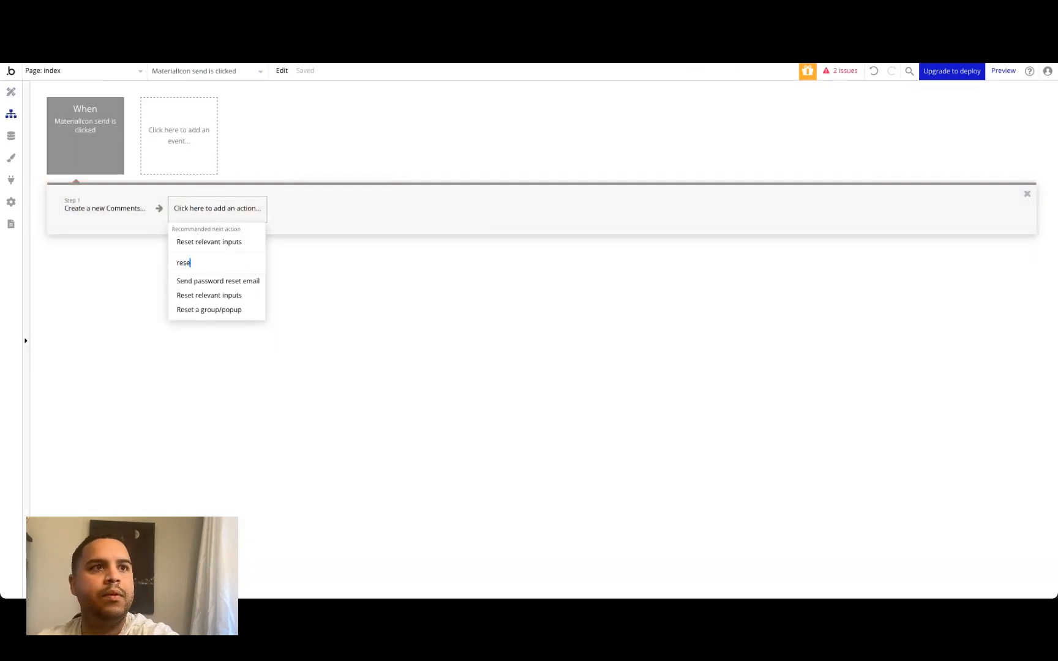
{"action": "left_click", "coordinate": [199, 300]}
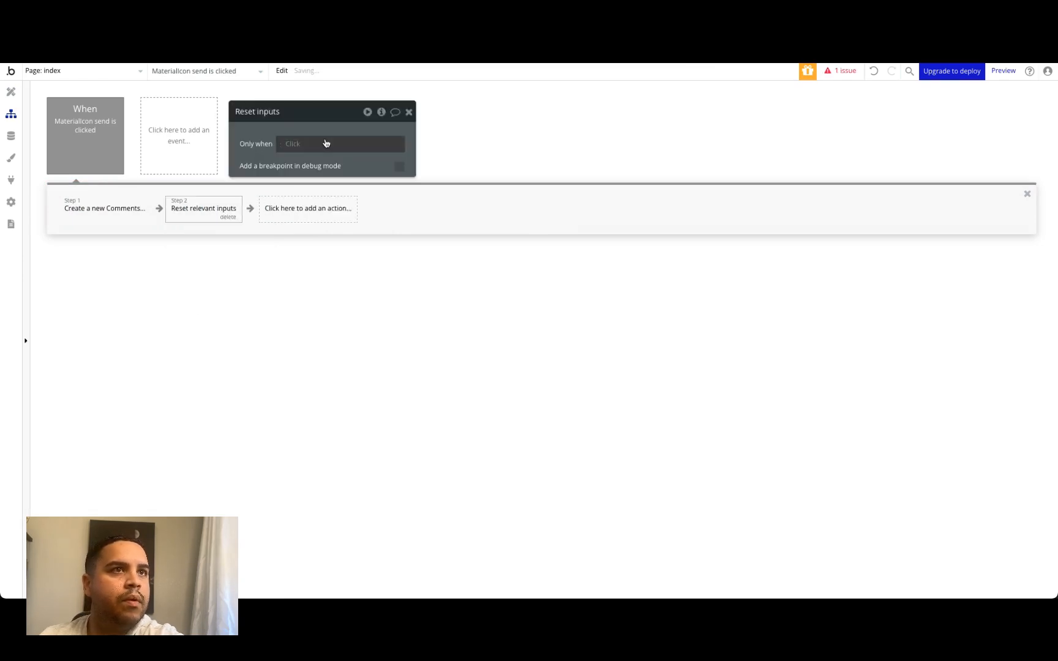
{"action": "left_click", "coordinate": [407, 115]}
{"action": "left_click", "coordinate": [11, 91]}
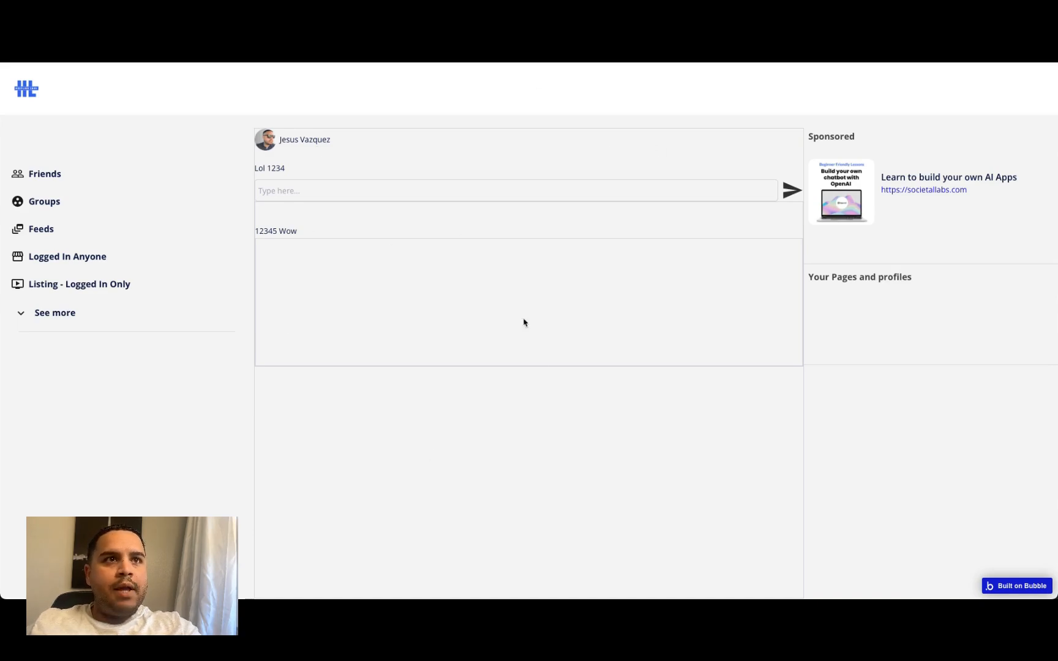
- Check the post's comment input in the preview, and review the send icon's workflow in the Bubble editor
{"action": "left_click", "coordinate": [277, 185]}
{"action": "left_click", "coordinate": [275, 191]}
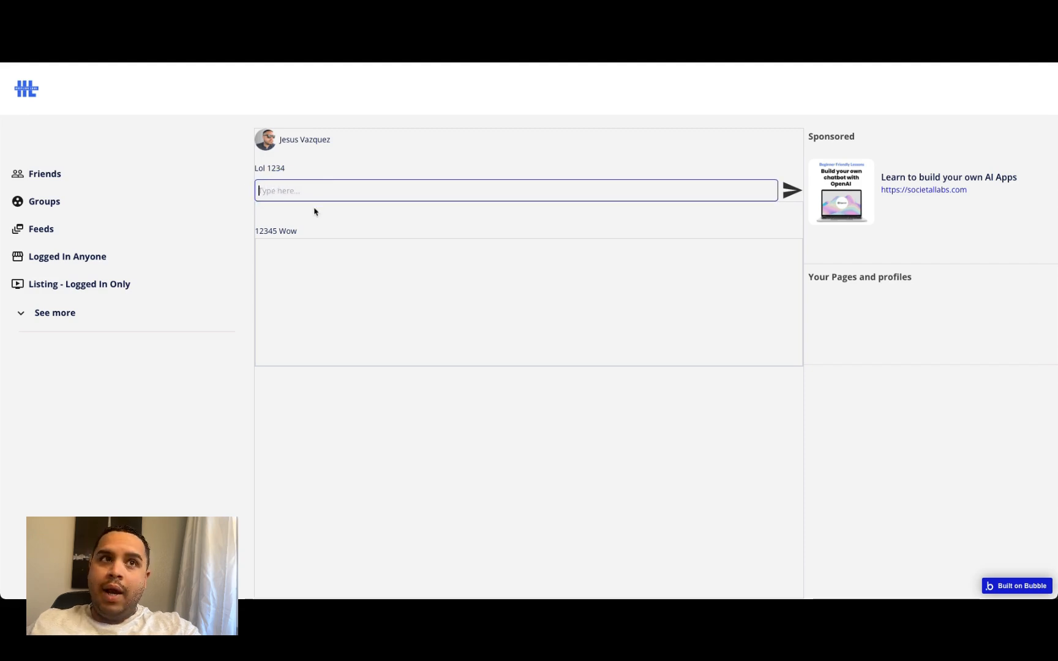
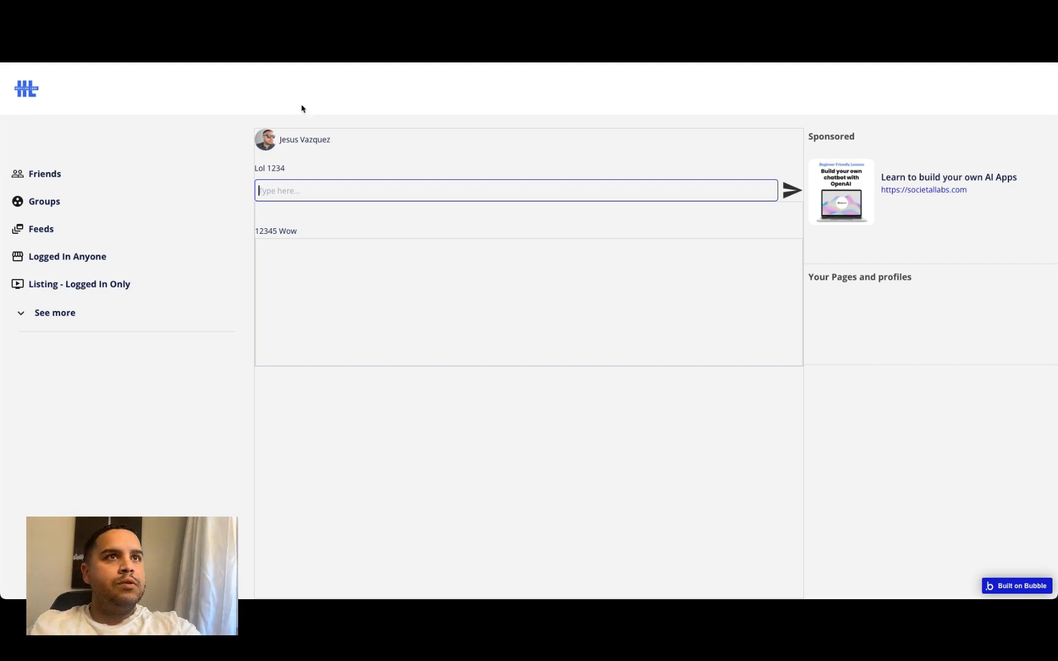
{"action": "left_click", "coordinate": [313, 55]}
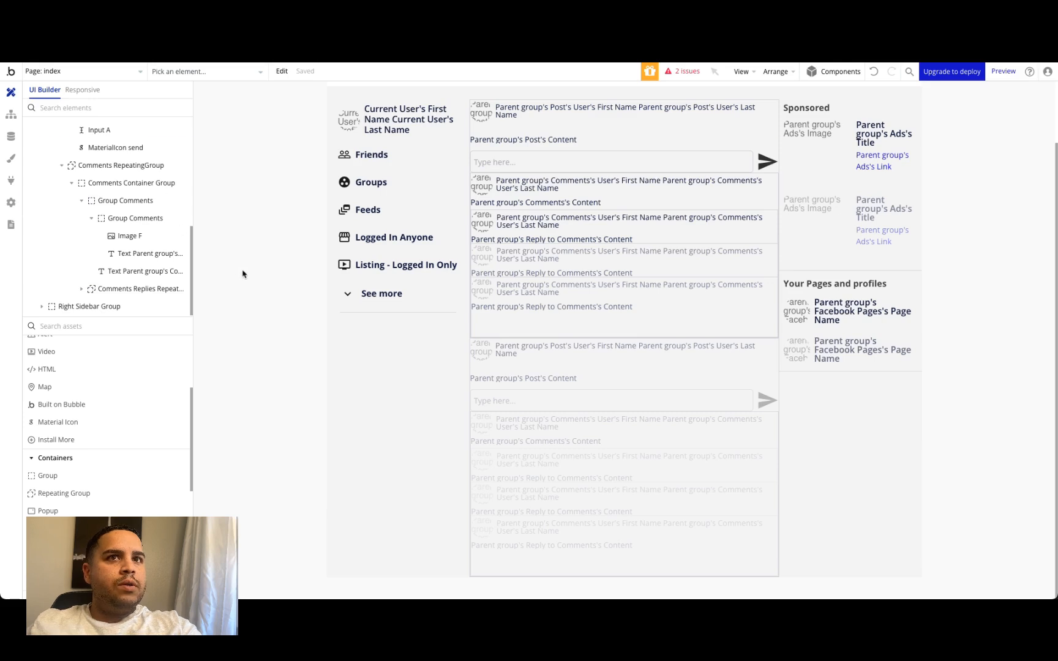
{"action": "left_click", "coordinate": [11, 115]}
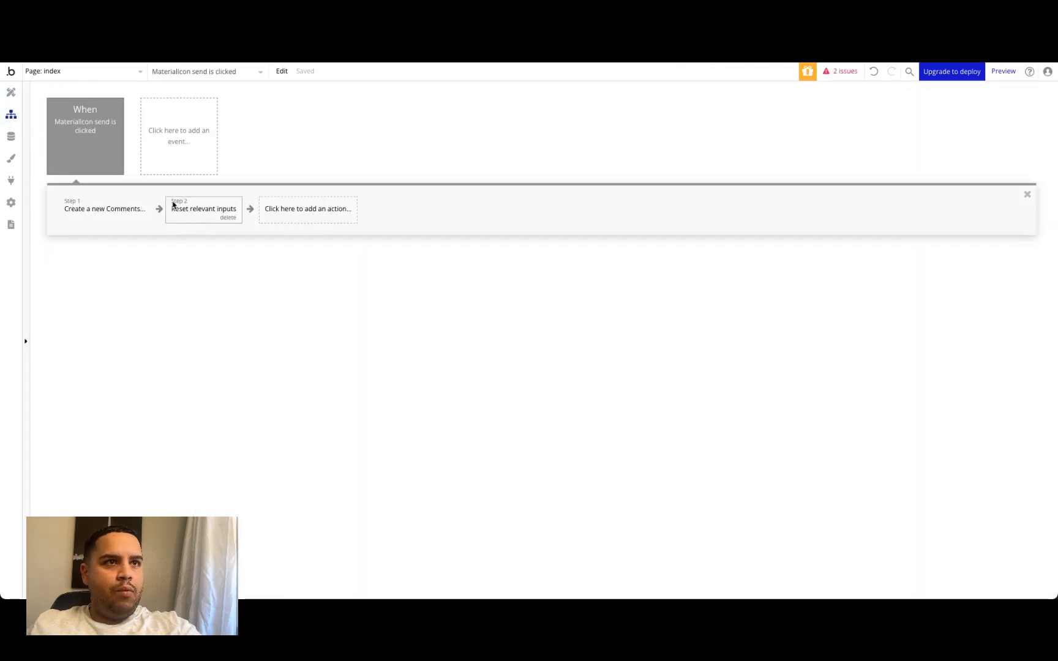
{"action": "left_click", "coordinate": [10, 91]}
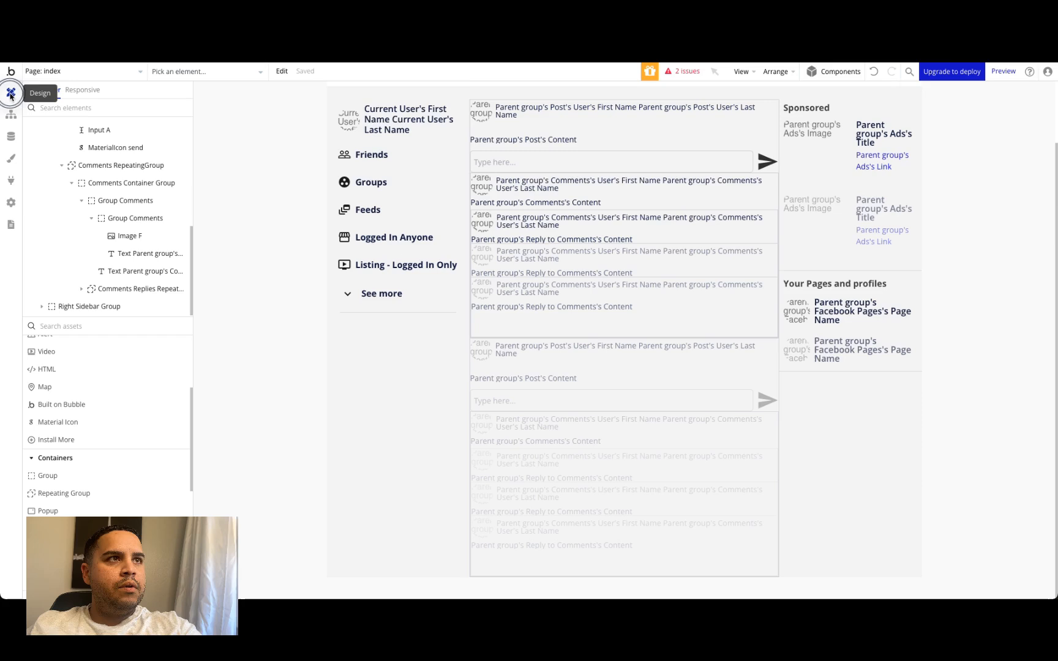
- Copy Comments Input Group and paste it into Group Comments below the comment's content
{"action": "double_click", "coordinate": [767, 167]}
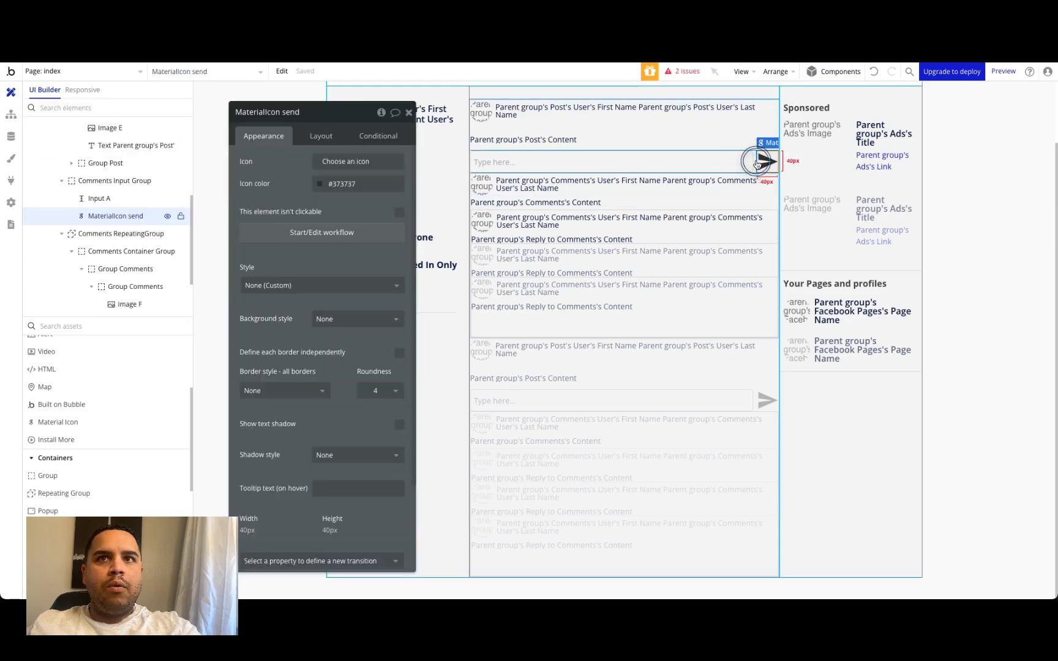
{"action": "left_click", "coordinate": [755, 162]}
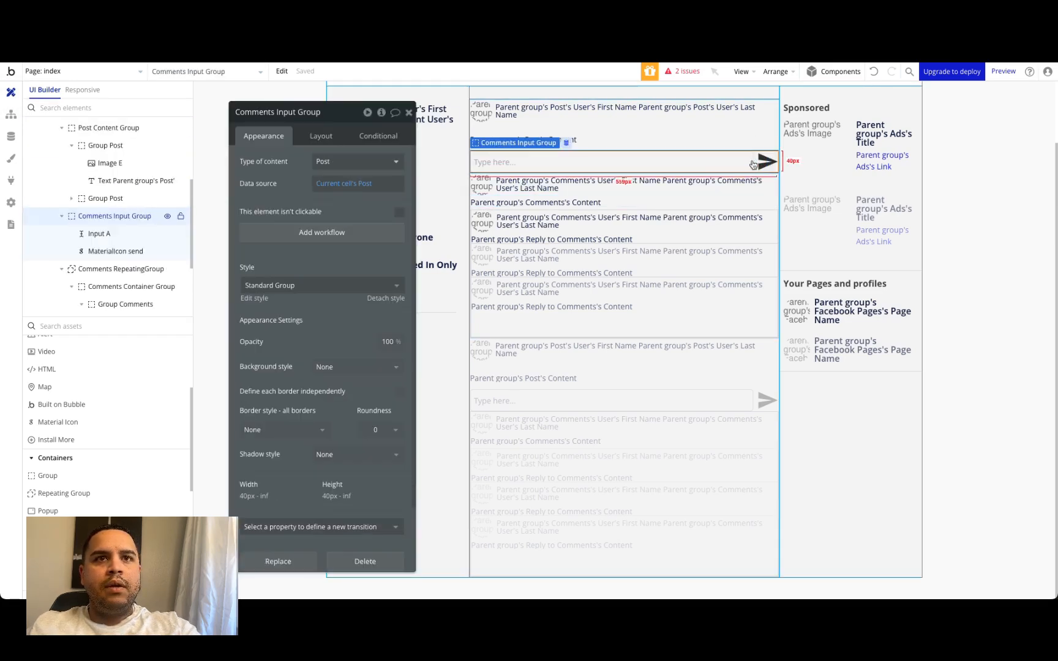
{"action": "left_click", "coordinate": [660, 200]}
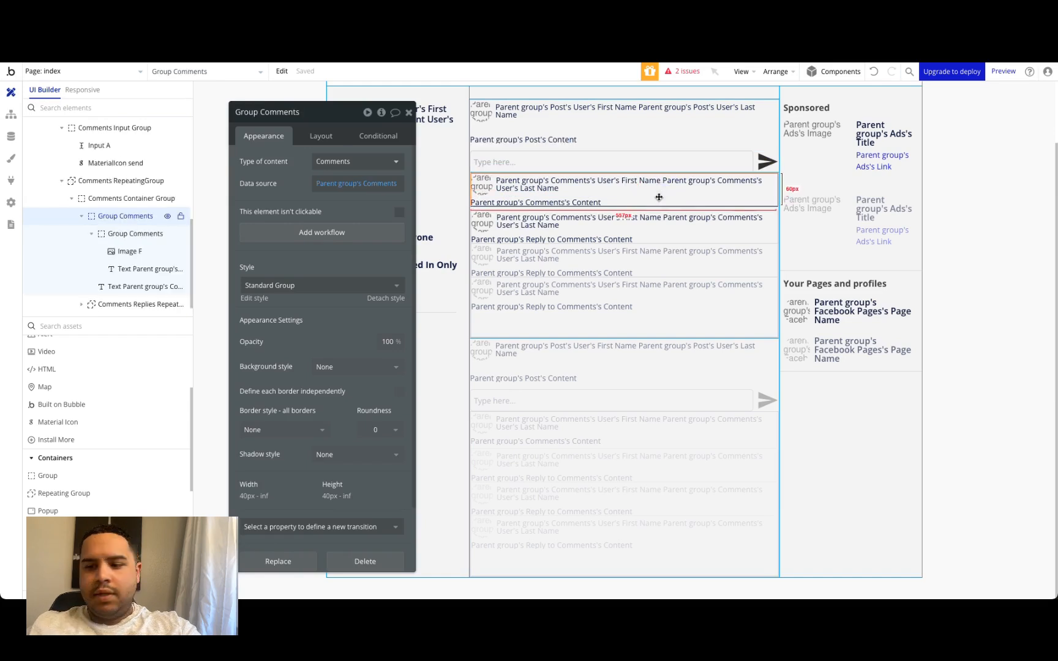
{"action": "key", "text": "ctrl+v"}
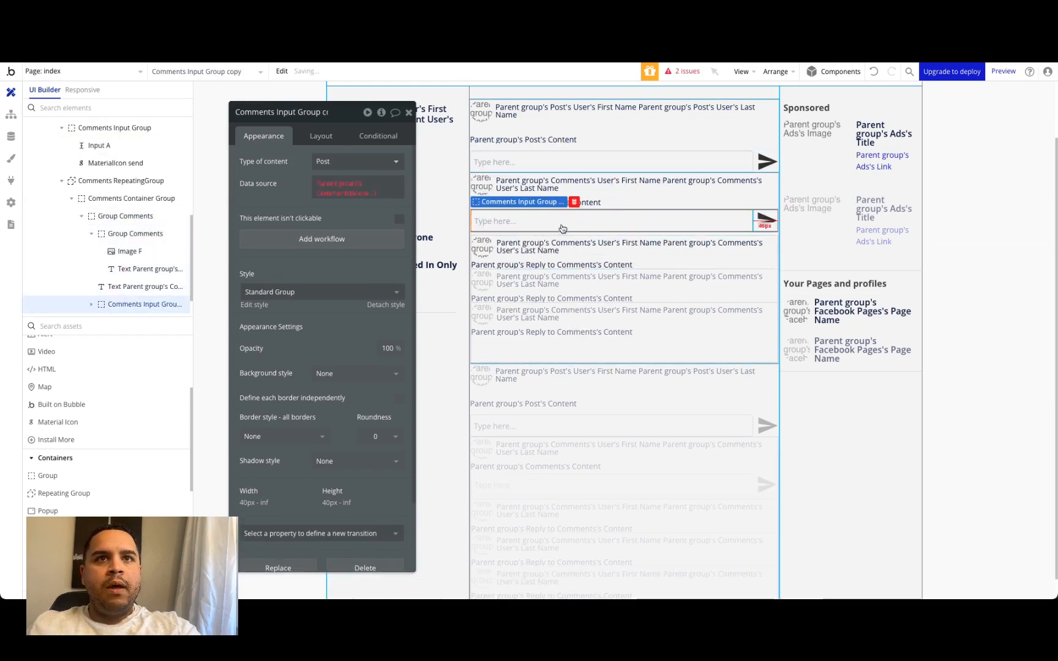
- Set the copied Comments Input Group's type of content to Comments, with Parent group's Comments as its data source
{"action": "left_click", "coordinate": [608, 256]}
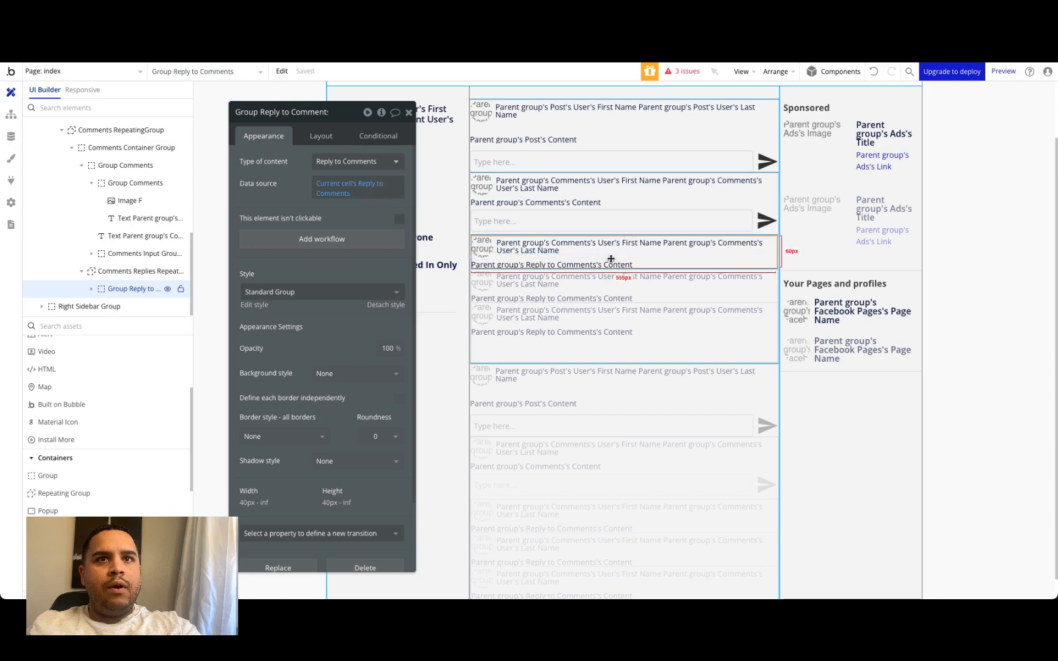
{"action": "left_click", "coordinate": [754, 225]}
{"action": "left_click", "coordinate": [269, 96]}
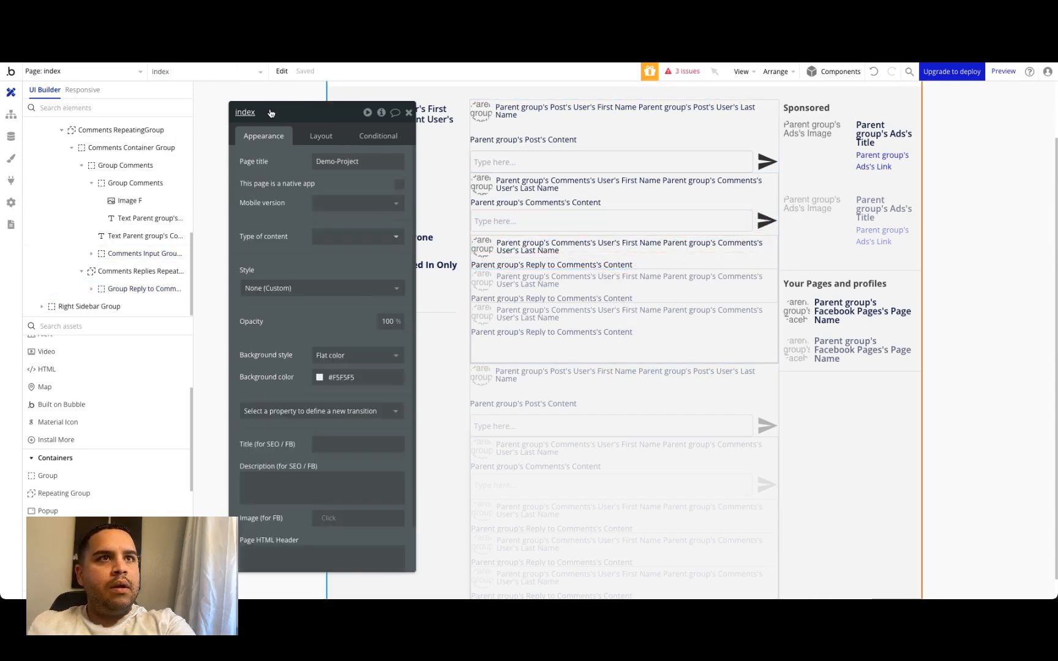
{"action": "left_click", "coordinate": [766, 229]}
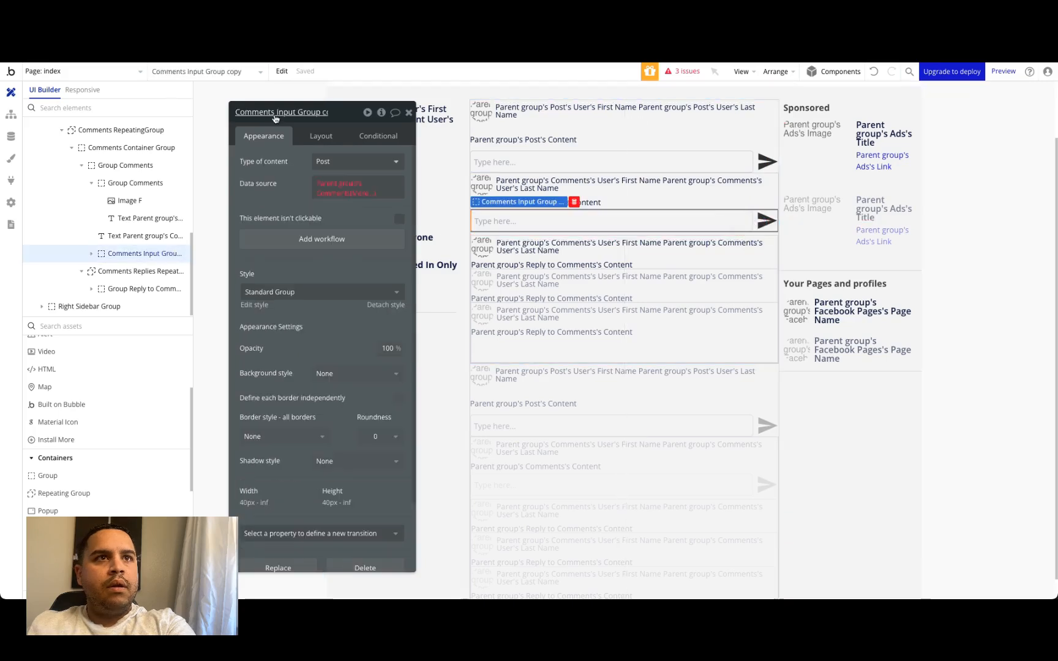
{"action": "left_click", "coordinate": [349, 162]}
{"action": "left_click", "coordinate": [325, 306]}
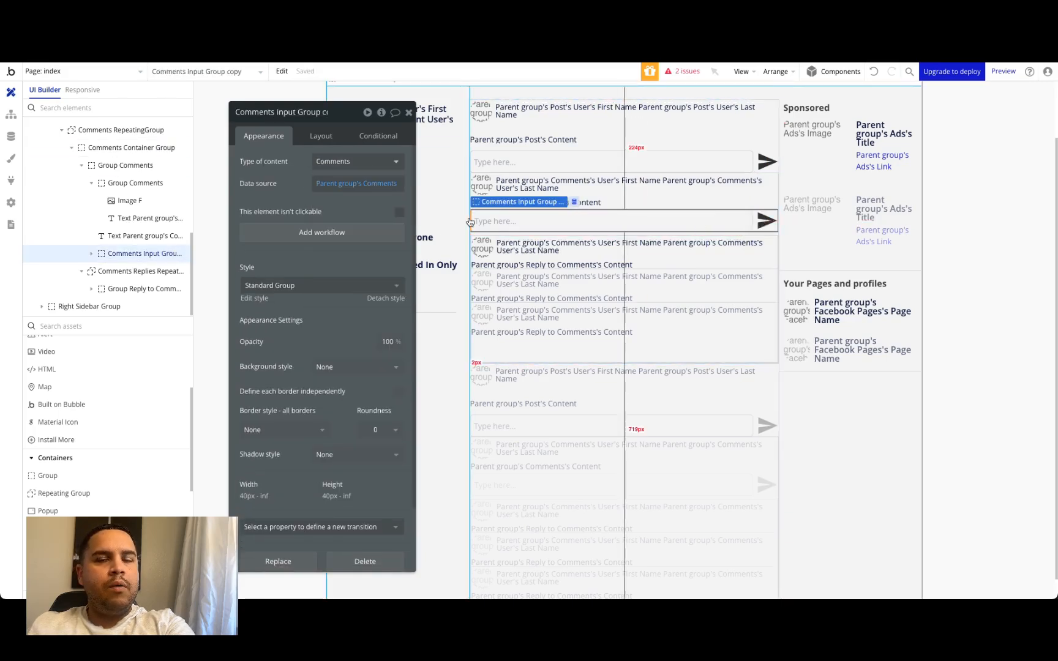
- Start a workflow for the comment reply send icon with an action that creates a new Reply to Comments
{"action": "left_click", "coordinate": [765, 220]}
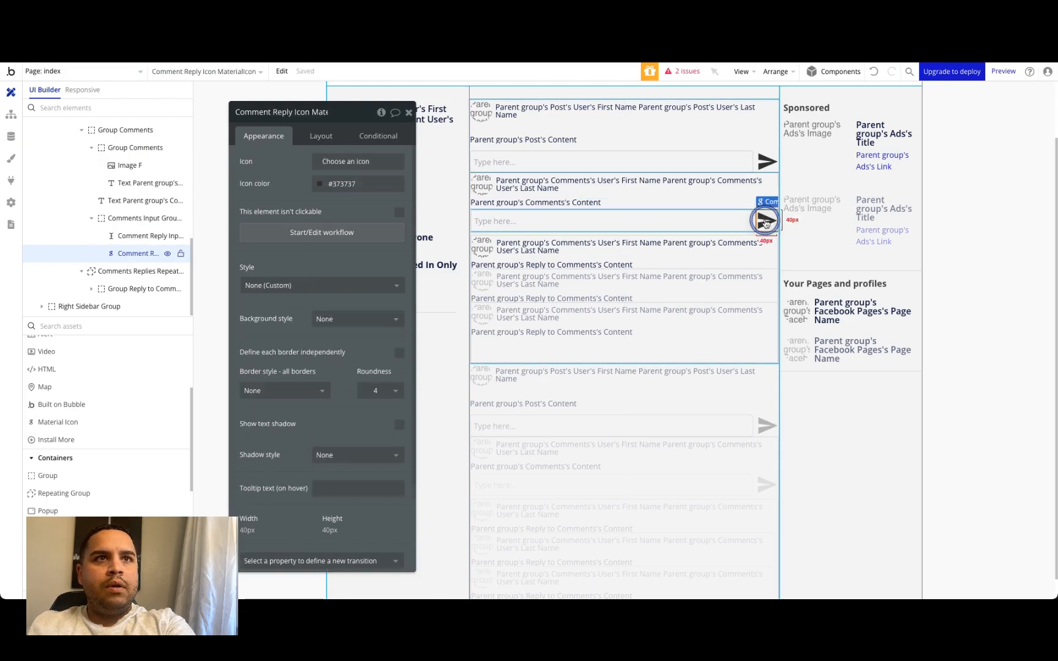
{"action": "left_click", "coordinate": [306, 233]}
{"action": "left_click", "coordinate": [118, 204]}
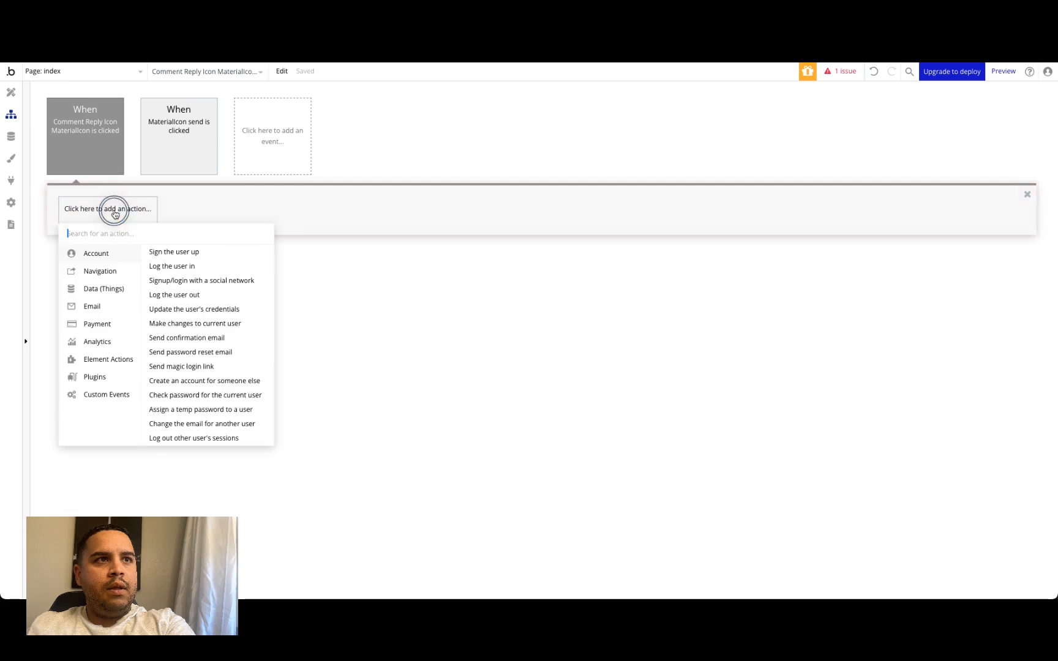
{"action": "mouse_move", "coordinate": [116, 294]}
{"action": "left_click", "coordinate": [212, 256]}
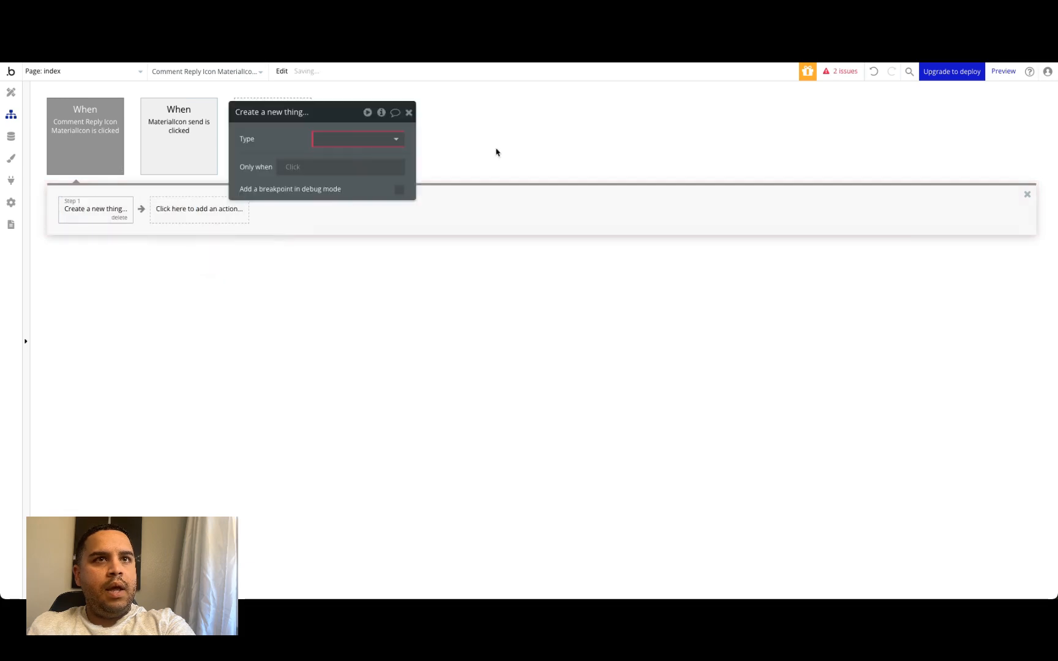
{"action": "left_click", "coordinate": [355, 140]}
{"action": "type", "text": "repl"}
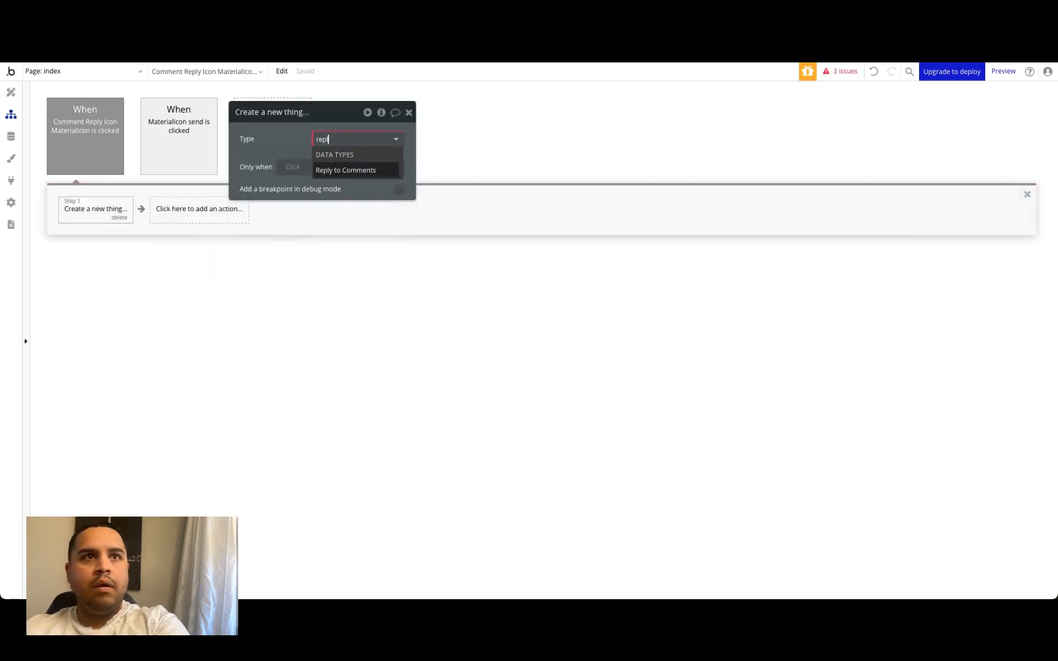
{"action": "left_click", "coordinate": [343, 172]}
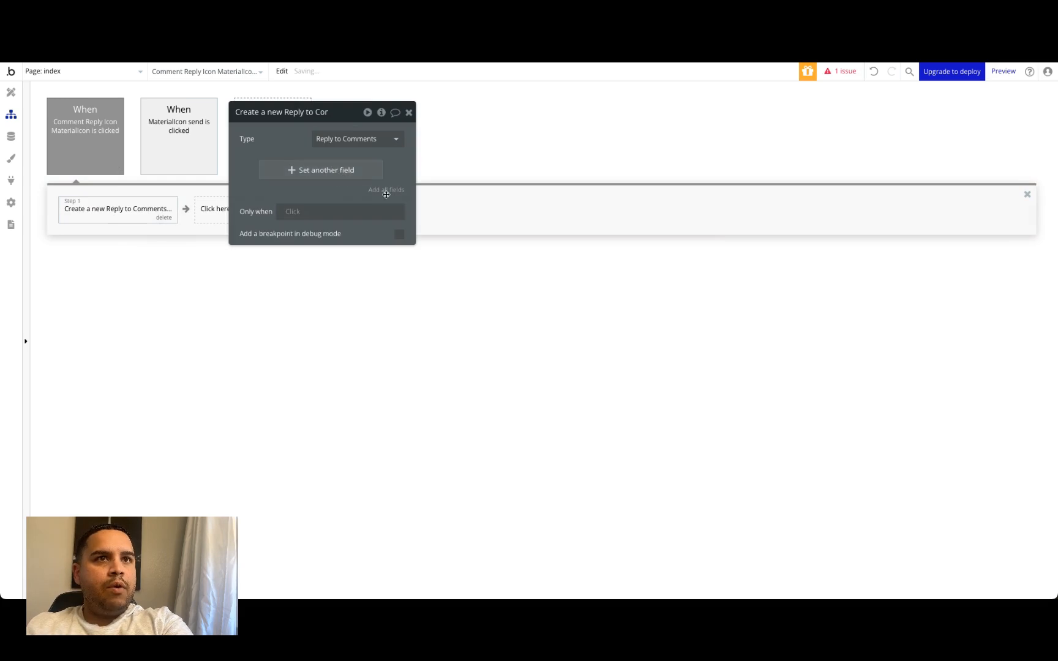
- Add all fields to the Reply to Comments creation action and set Comment to Parent group's Comments
{"action": "left_click", "coordinate": [385, 190]}
{"action": "left_click", "coordinate": [295, 166]}
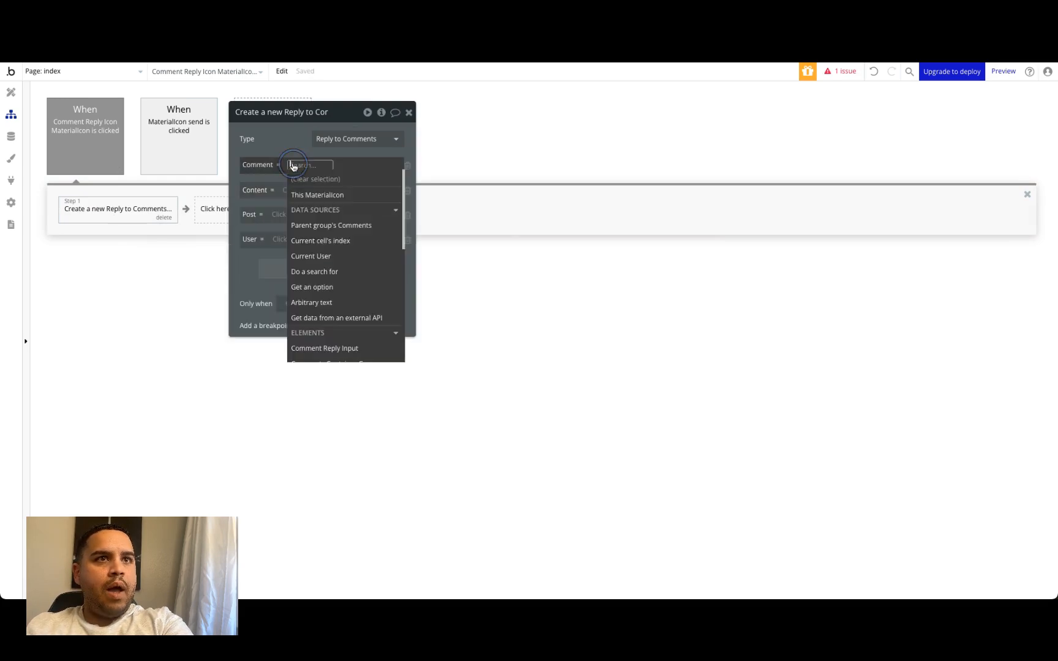
{"action": "left_click", "coordinate": [317, 225]}
{"action": "left_click", "coordinate": [281, 132]}
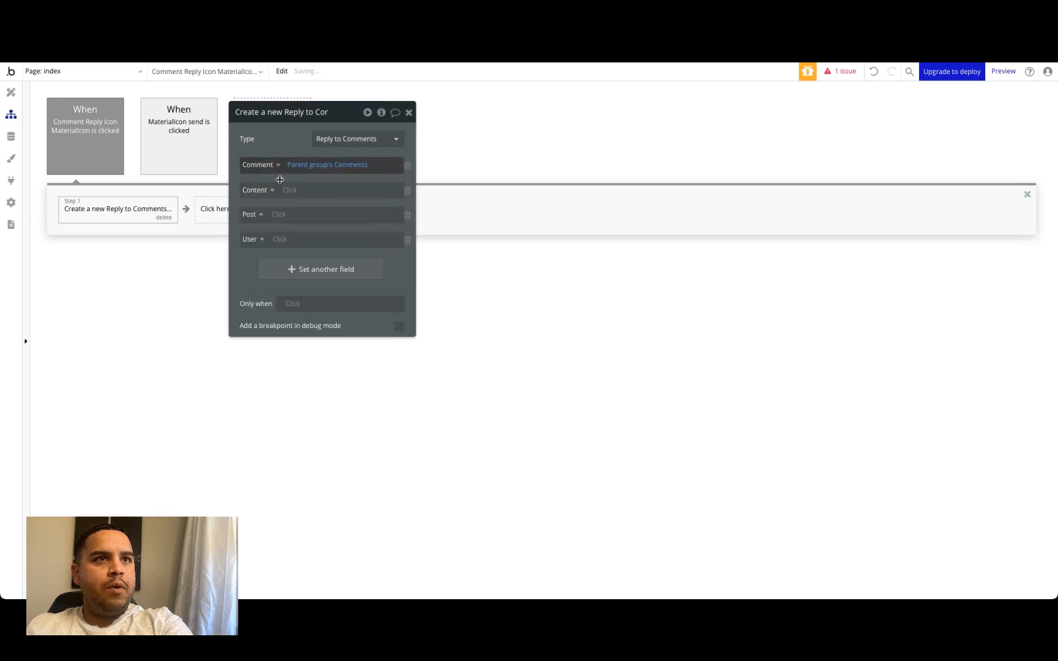
- Set the new reply's Content field to Comment Reply Input's value
{"action": "left_click", "coordinate": [290, 191]}
{"action": "type", "text": "rep"}
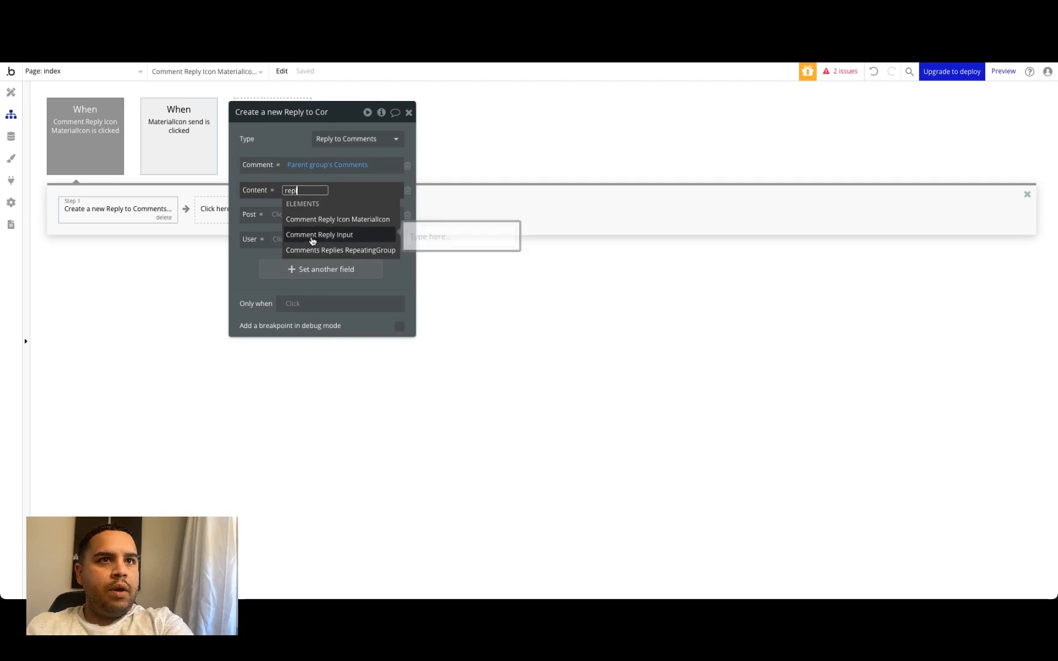
{"action": "left_click", "coordinate": [312, 241]}
{"action": "left_click", "coordinate": [286, 142]}
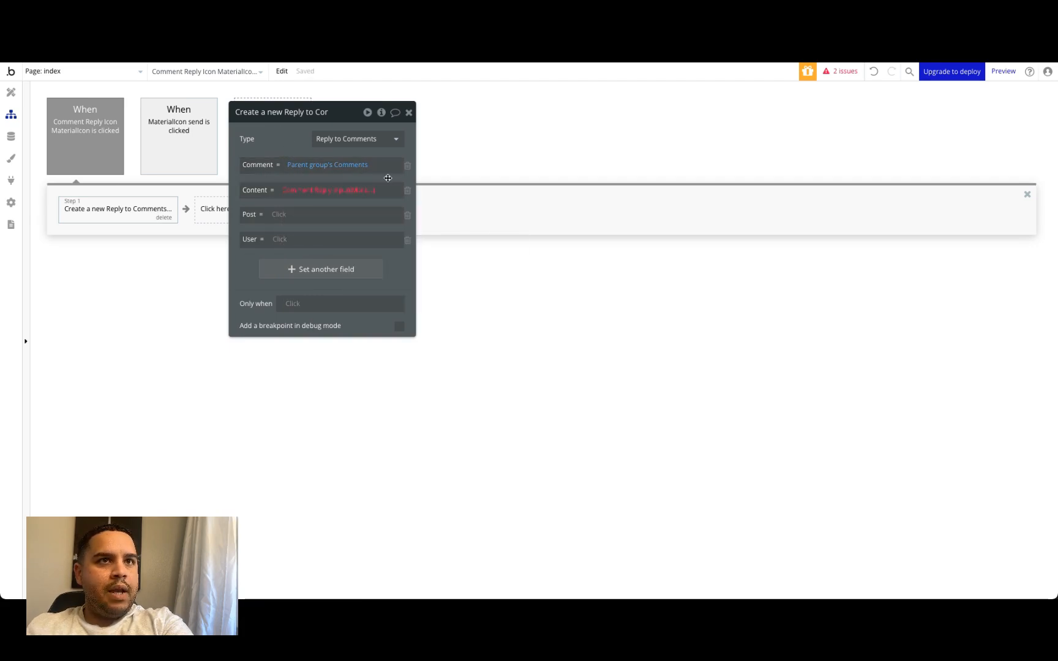
{"action": "left_click", "coordinate": [368, 191]}
{"action": "left_click", "coordinate": [371, 225]}
{"action": "left_click", "coordinate": [293, 141]}
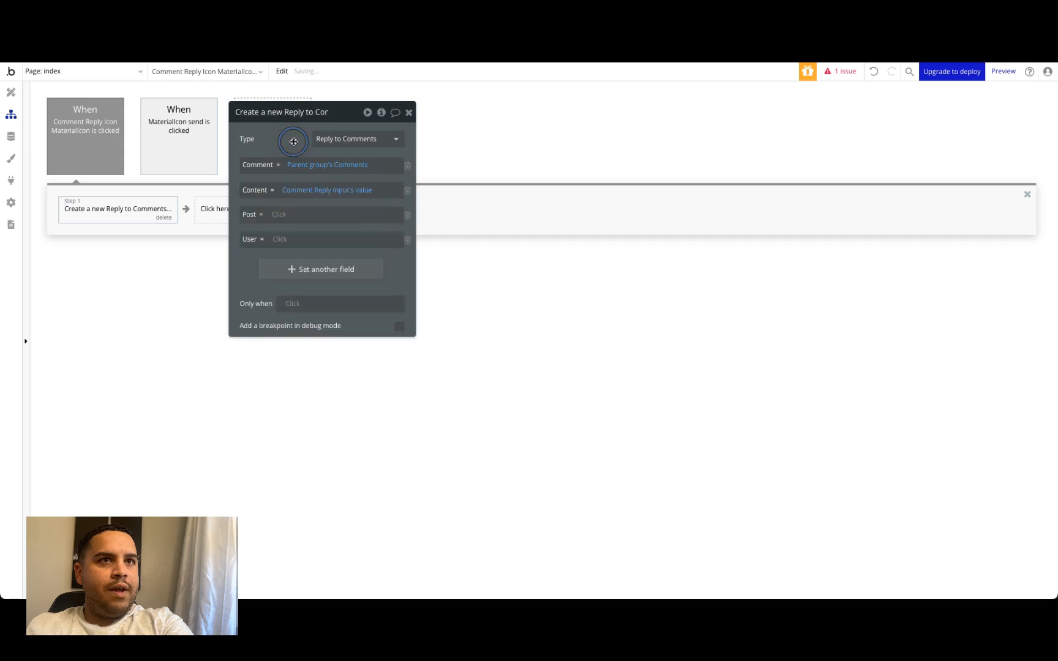
- Set the new reply's Post field to Parent group's Comments's Post and its User field to Current User
{"action": "left_click", "coordinate": [278, 214]}
{"action": "left_click", "coordinate": [303, 277]}
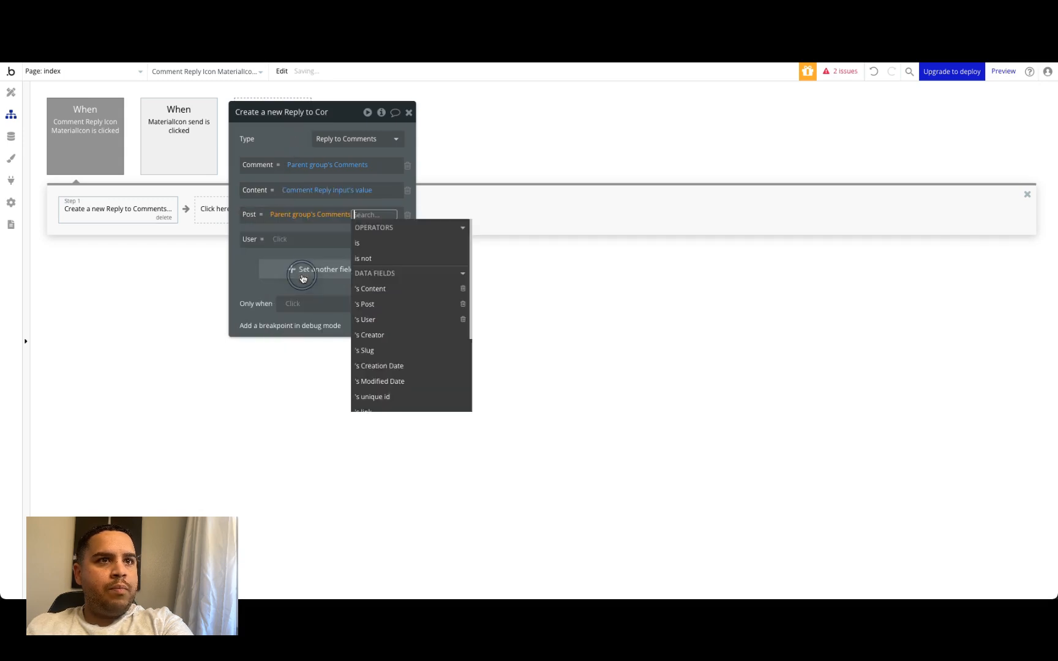
{"action": "left_click", "coordinate": [386, 304]}
{"action": "left_click", "coordinate": [278, 147]}
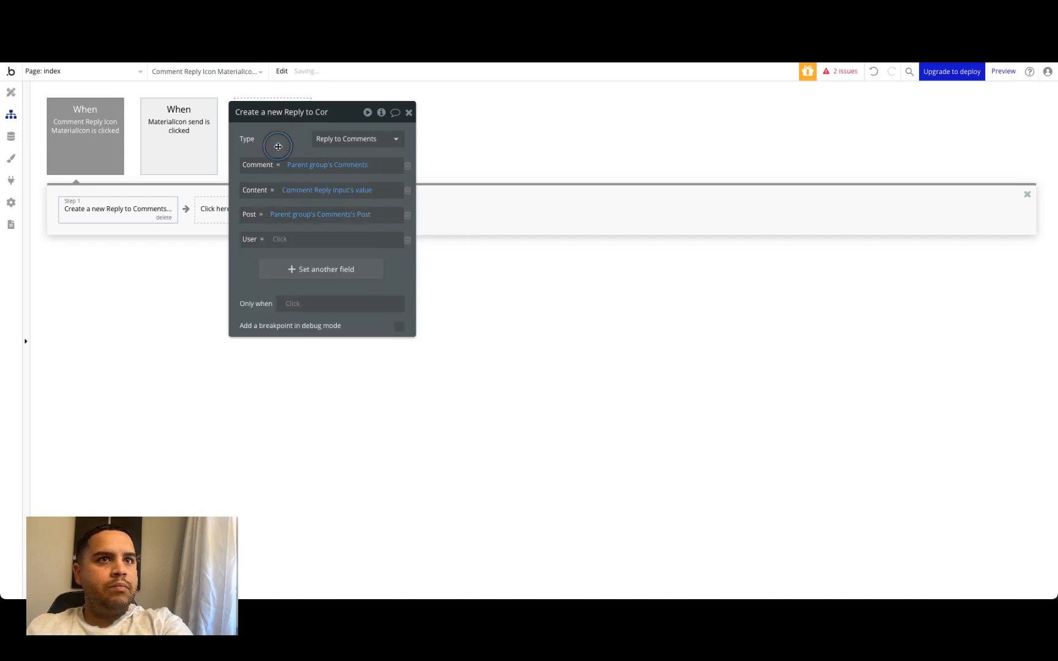
{"action": "left_click", "coordinate": [281, 240]}
{"action": "left_click", "coordinate": [300, 331]}
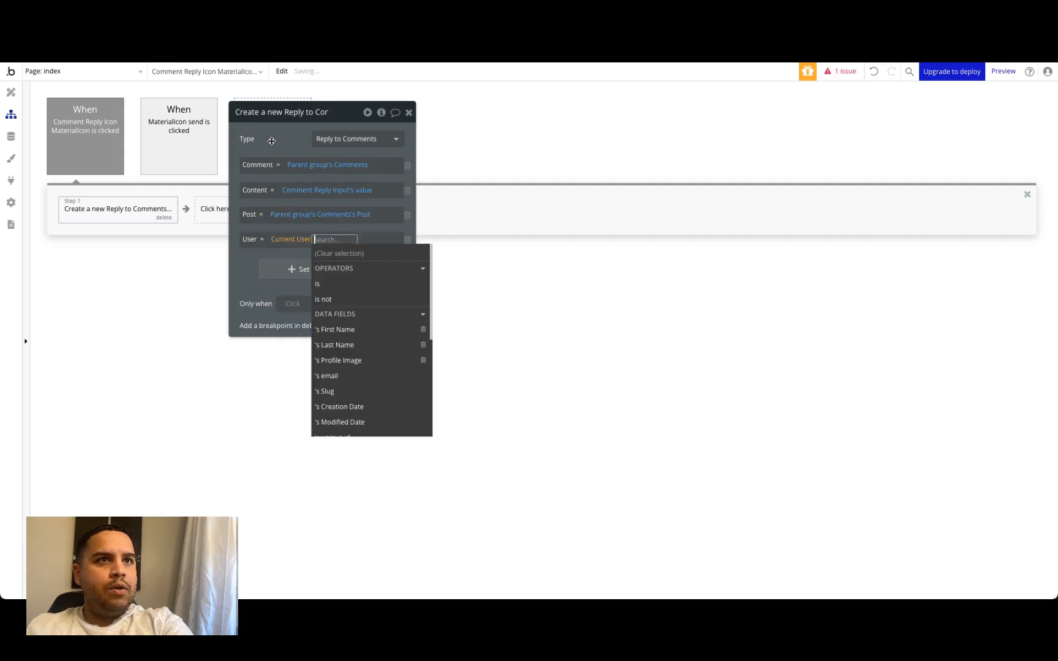
{"action": "left_click", "coordinate": [270, 168]}
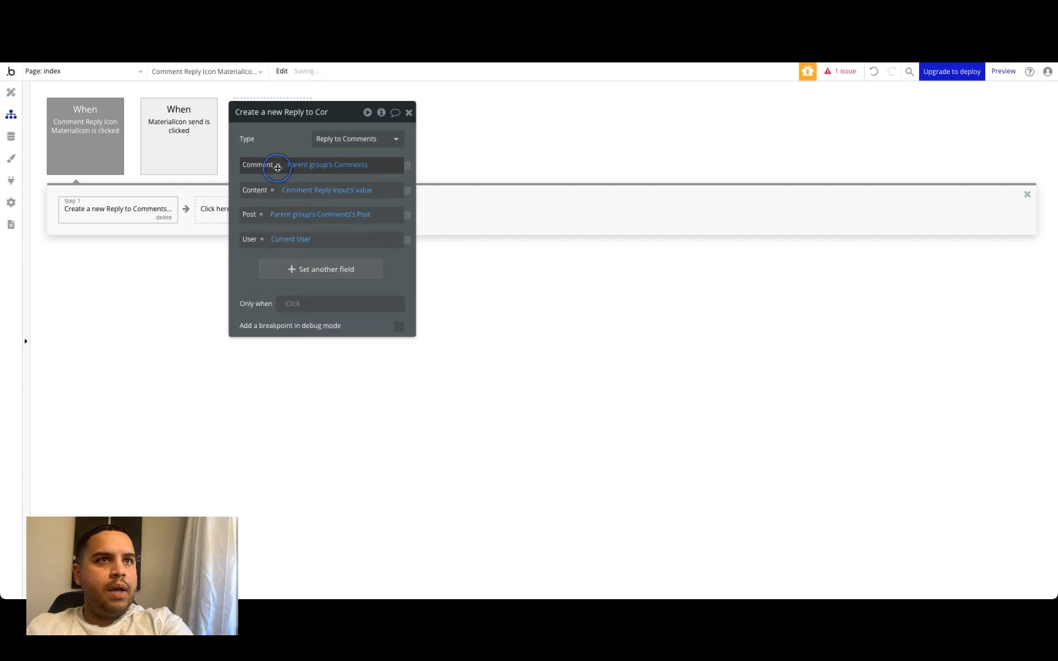
{"action": "left_click", "coordinate": [409, 113]}
- Add a Reset relevant inputs action after the Reply to Comments creation step in the comment reply workflow
{"action": "left_click", "coordinate": [225, 211]}
{"action": "mouse_move", "coordinate": [240, 323]}
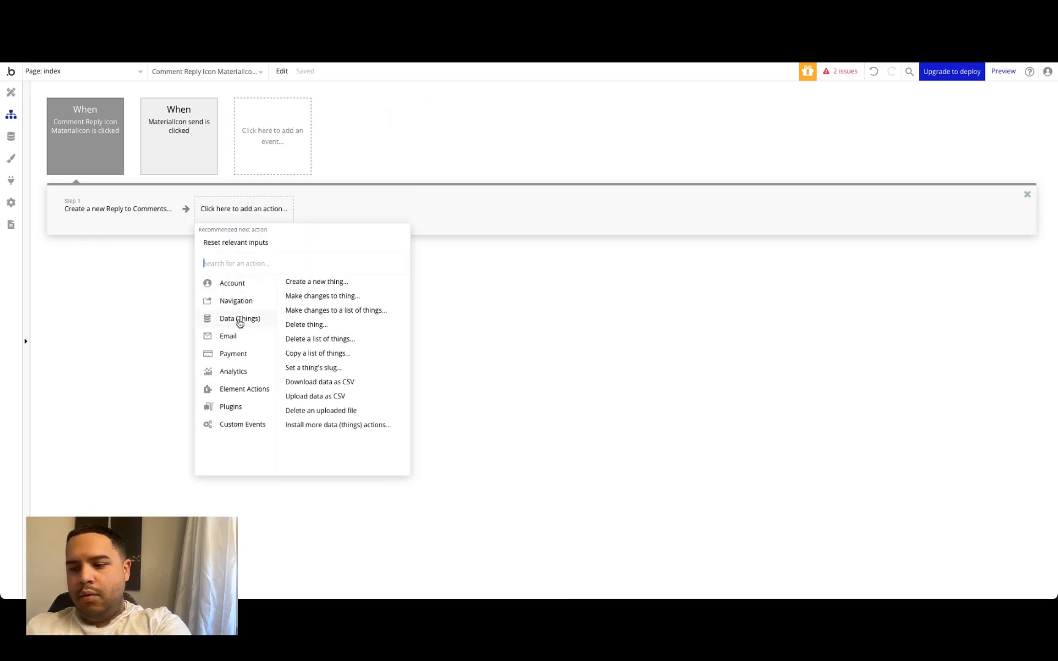
{"action": "type", "text": "rese"}
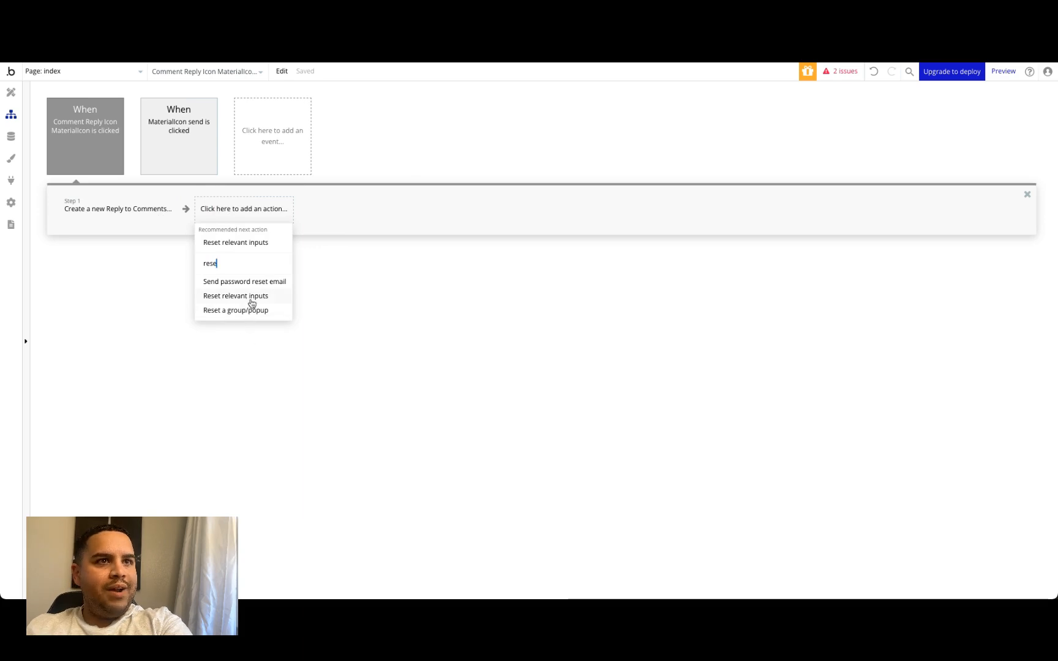
{"action": "left_click", "coordinate": [251, 300]}
- Search the plugin library for "toast" and install the free Toast Notifications plugin by Minimum Studio
{"action": "left_click", "coordinate": [11, 180]}
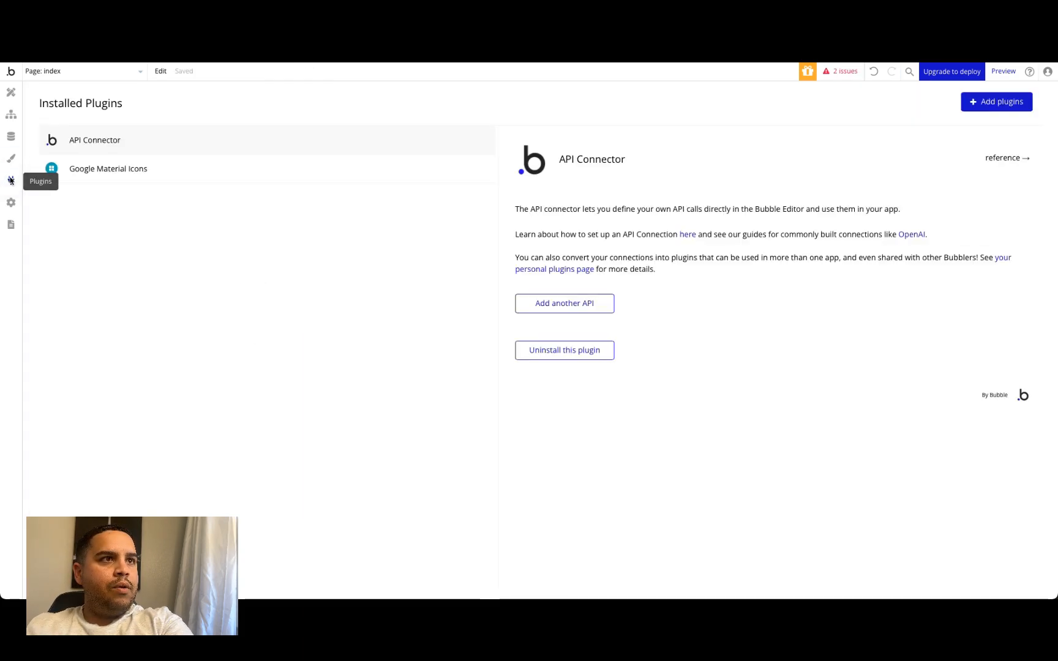
{"action": "left_click", "coordinate": [989, 104]}
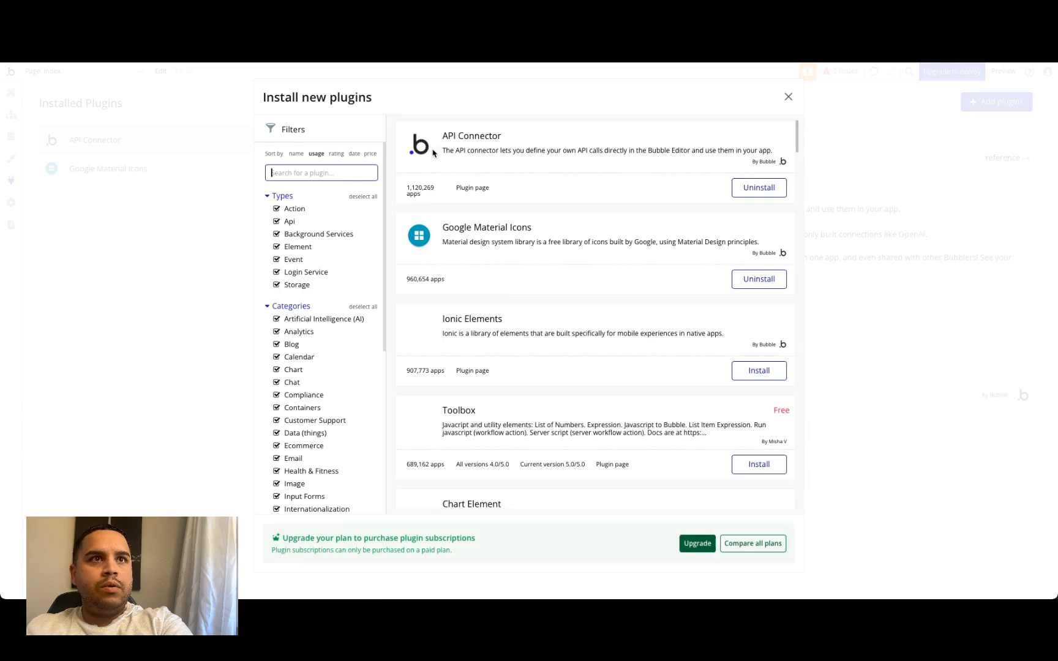
{"action": "type", "text": "toast"}
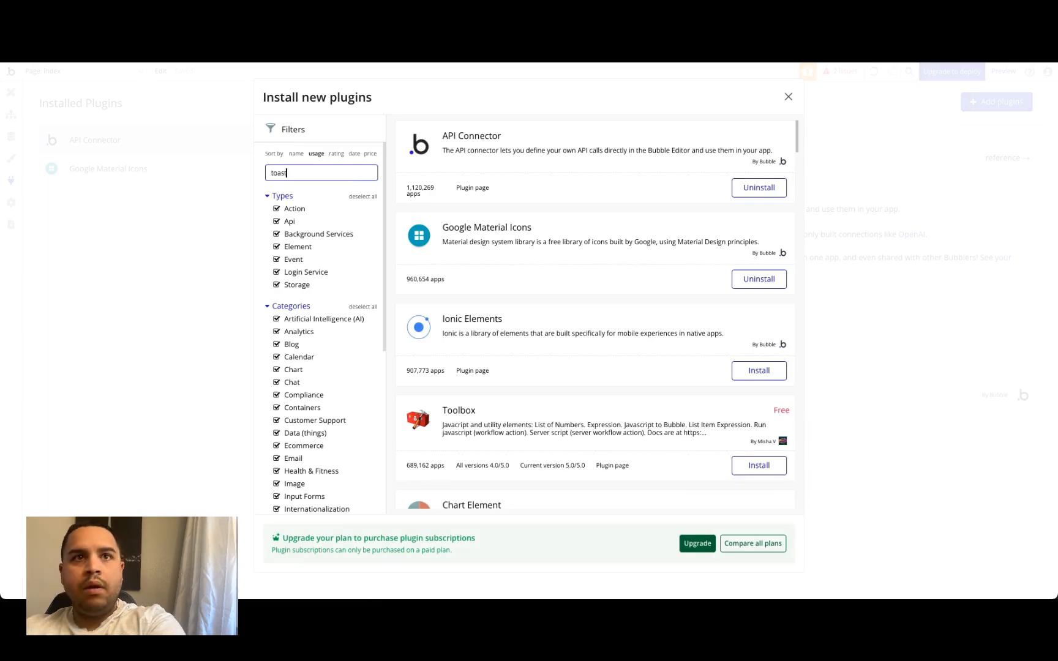
{"action": "scroll", "coordinate": [554, 288], "scroll_direction": "down", "scroll_amount": 1}
{"action": "scroll", "coordinate": [554, 288], "scroll_direction": "down", "scroll_amount": 4}
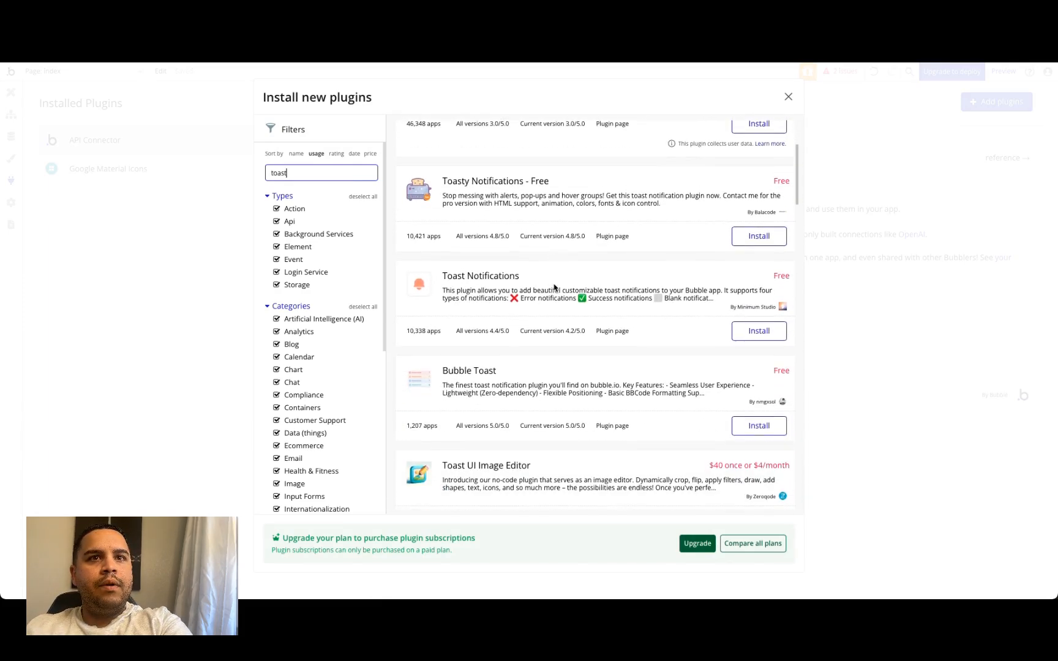
{"action": "left_click", "coordinate": [759, 322]}
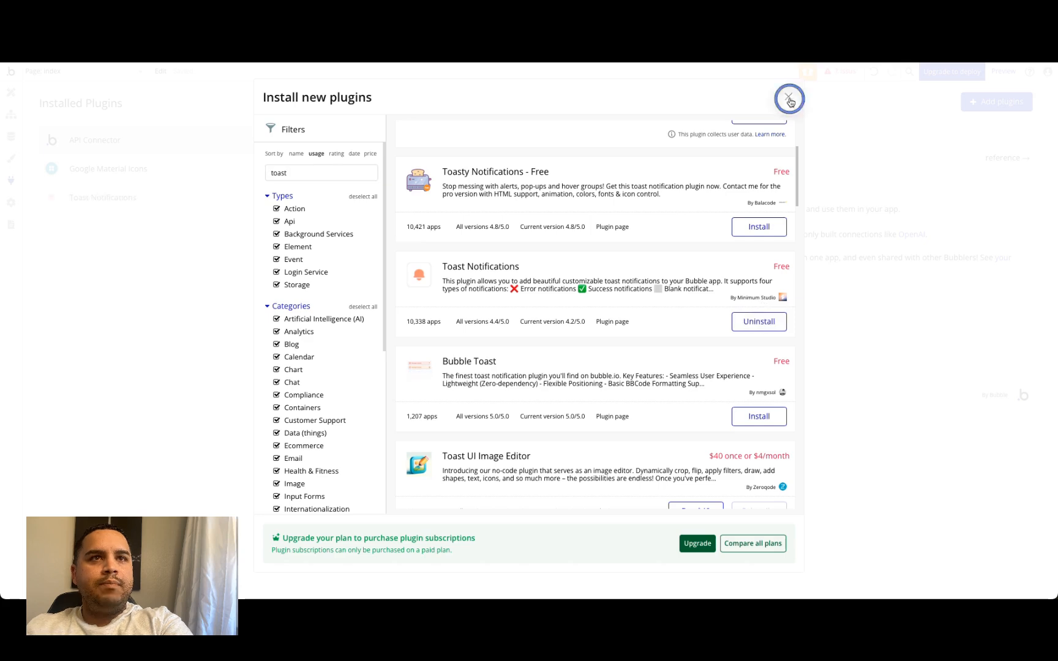
{"action": "left_click", "coordinate": [788, 96]}
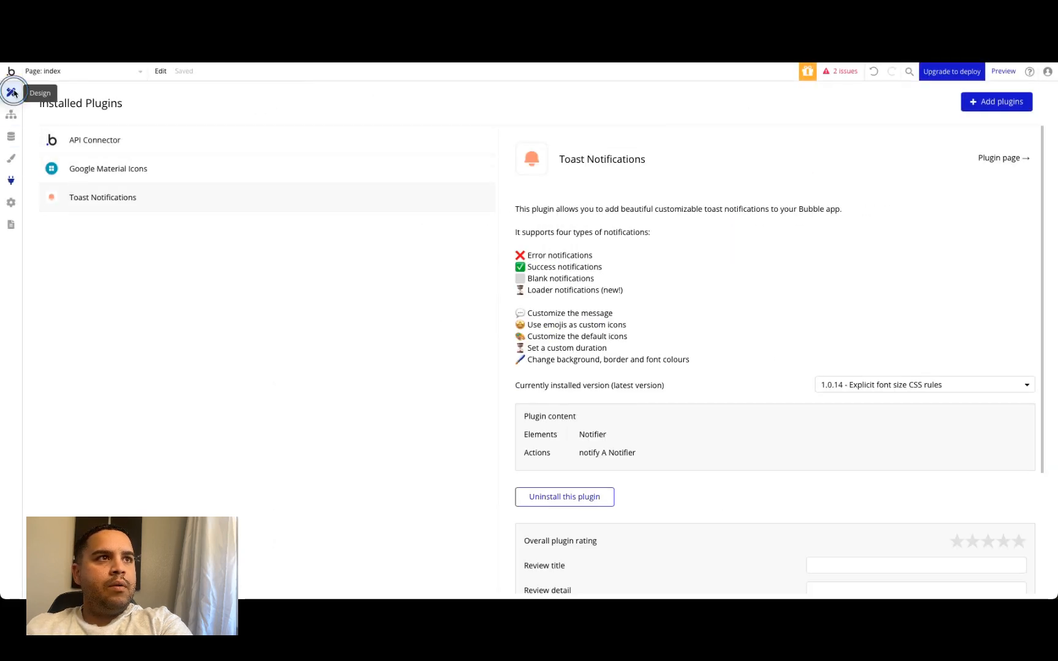
- Place a Notifier element in the Left Sidebar Group and make it the last item in the column
{"action": "left_click", "coordinate": [11, 92]}
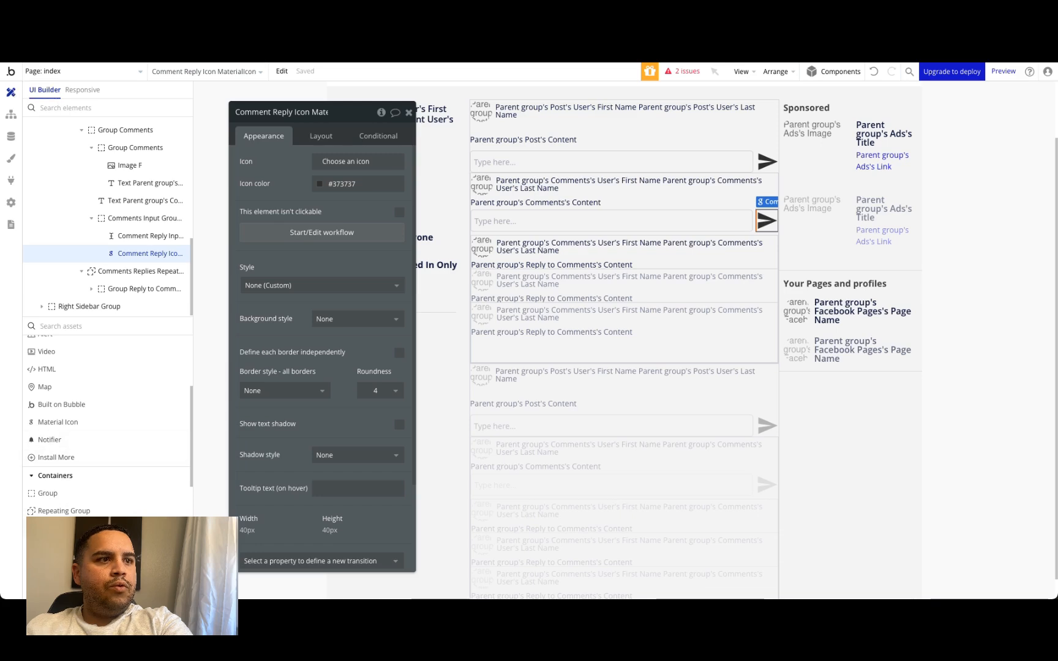
{"action": "left_click", "coordinate": [69, 440]}
{"action": "left_click", "coordinate": [341, 103]}
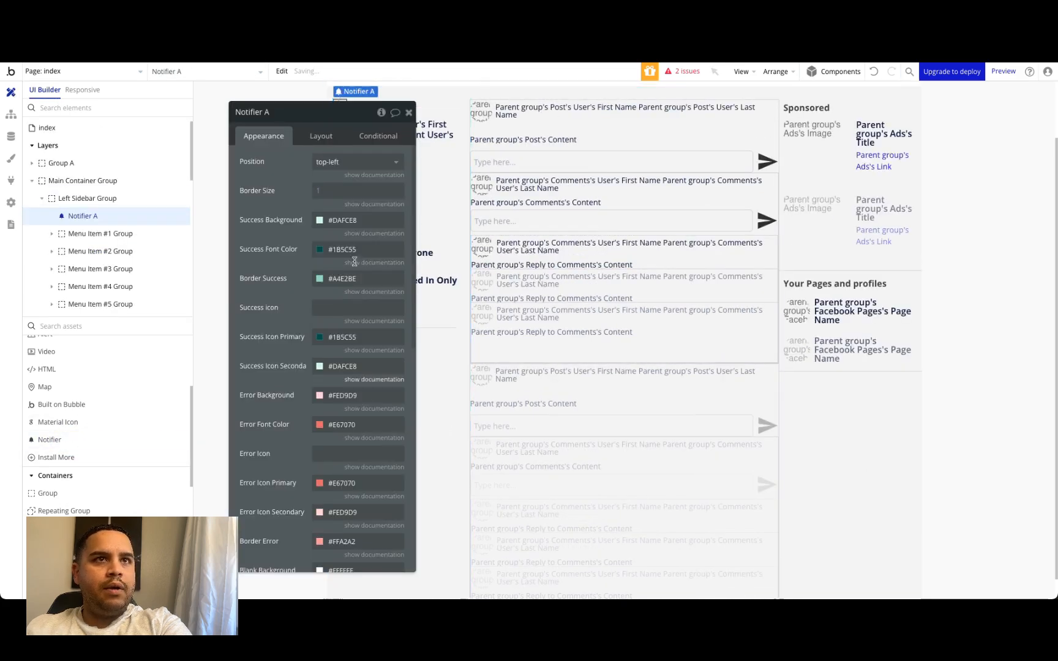
{"action": "left_click", "coordinate": [321, 136]}
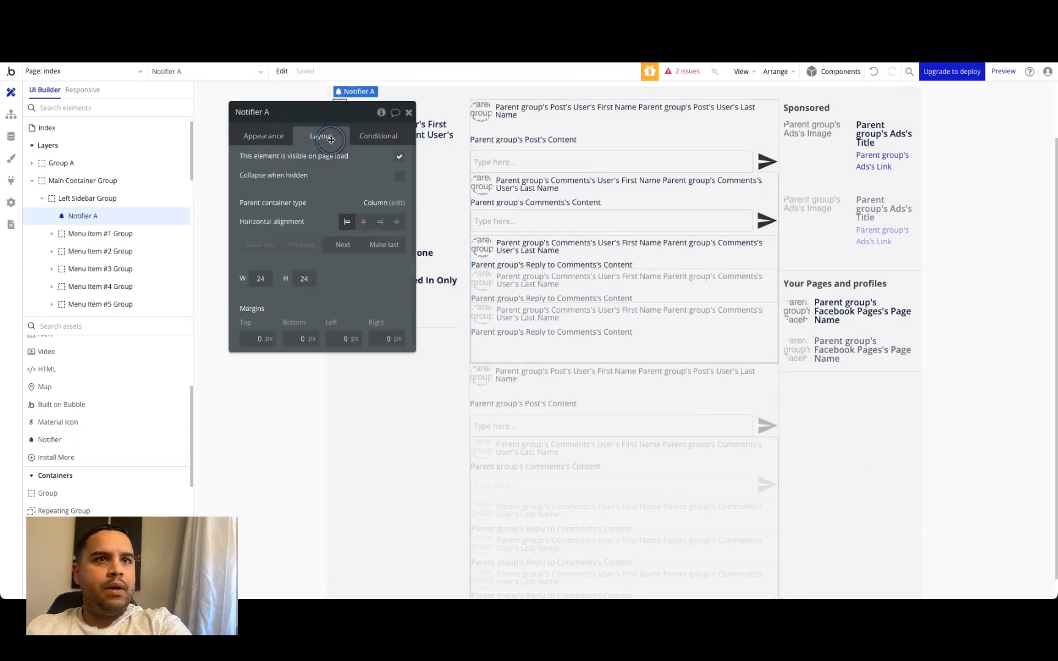
{"action": "left_click", "coordinate": [384, 244]}
{"action": "left_click", "coordinate": [543, 112]}
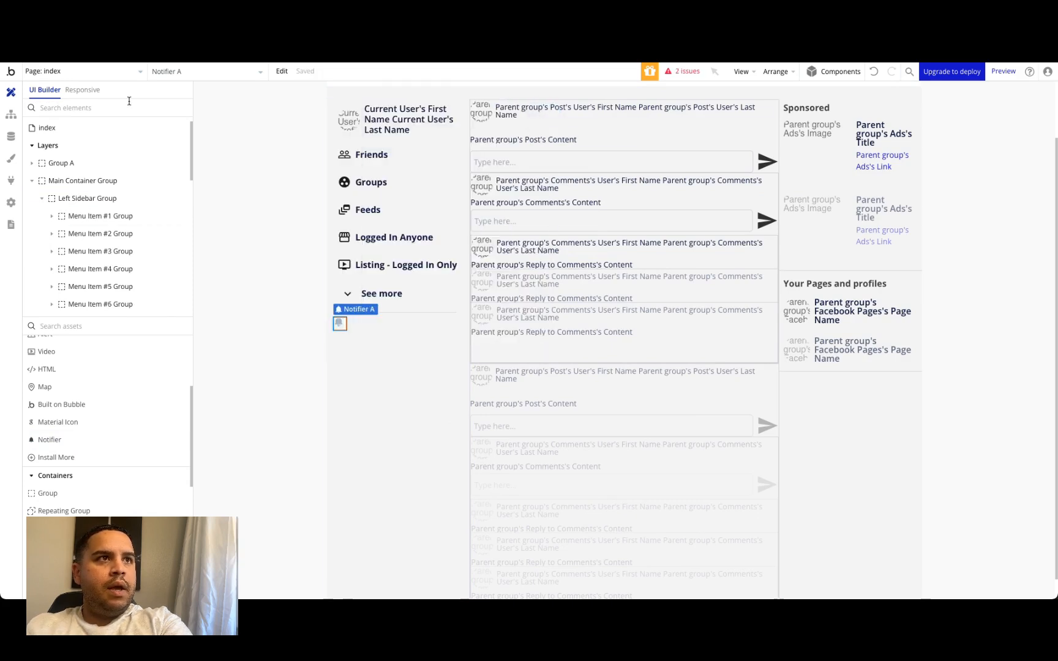
- Add a notify Notifier action to the comment reply workflow with the message "Your reply has been posted!"
{"action": "left_click", "coordinate": [11, 115]}
{"action": "left_click", "coordinate": [321, 215]}
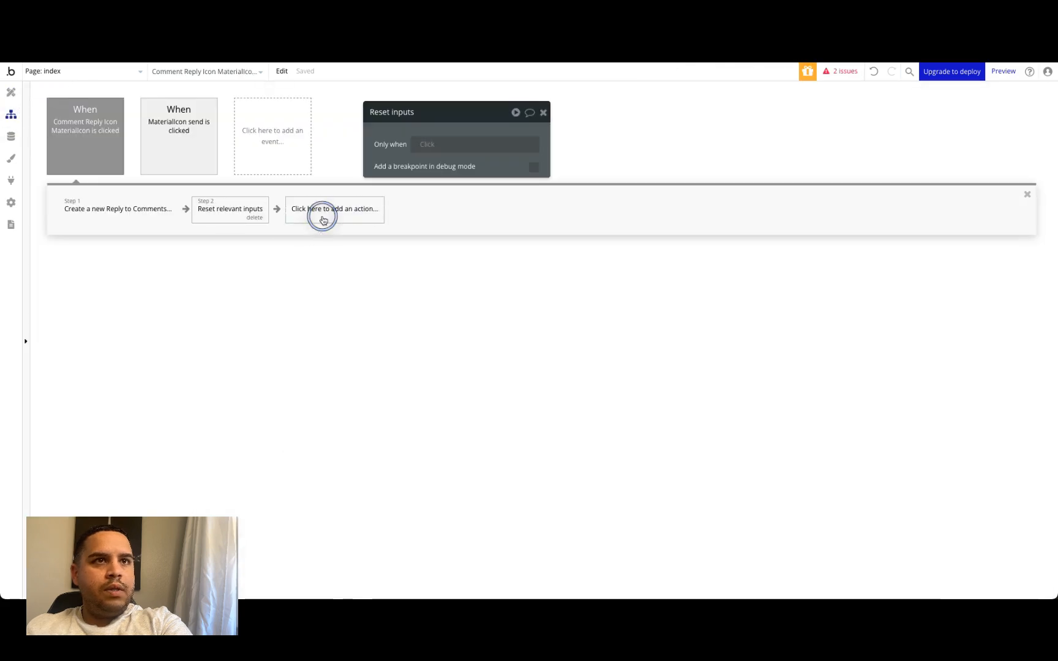
{"action": "type", "text": "not"}
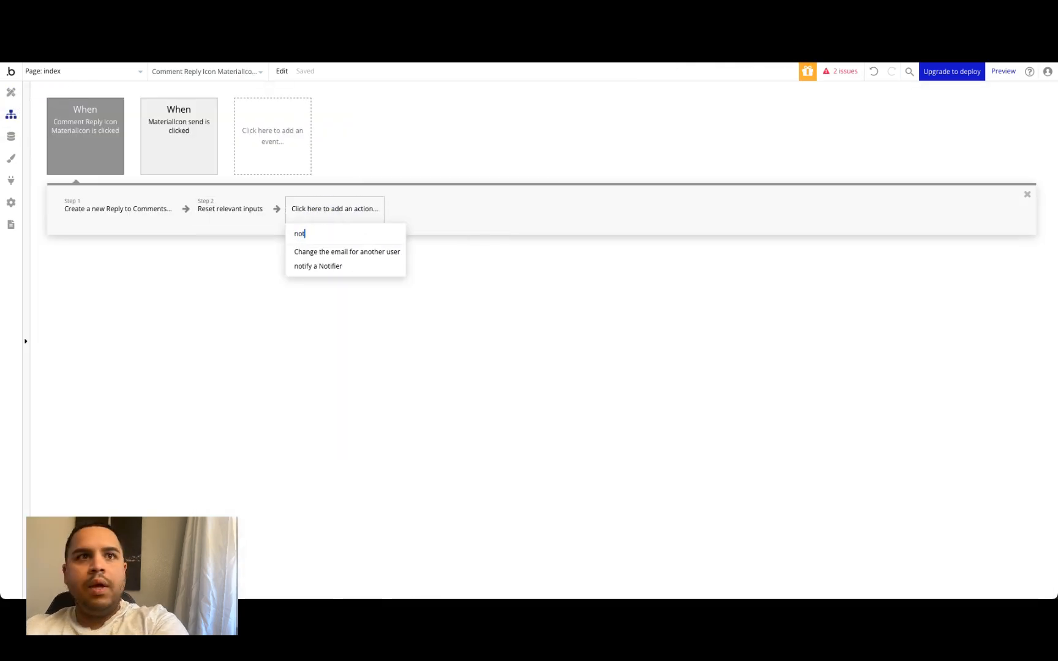
{"action": "left_click", "coordinate": [329, 266]}
{"action": "left_click", "coordinate": [482, 174]}
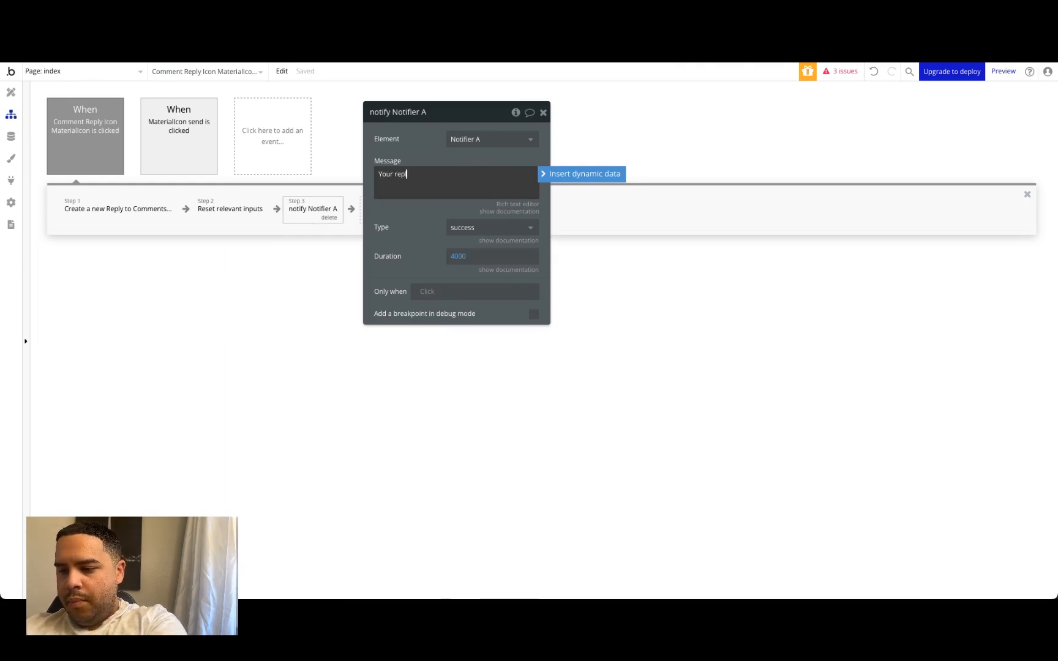
{"action": "type", "text": "Your reply has been pos"}
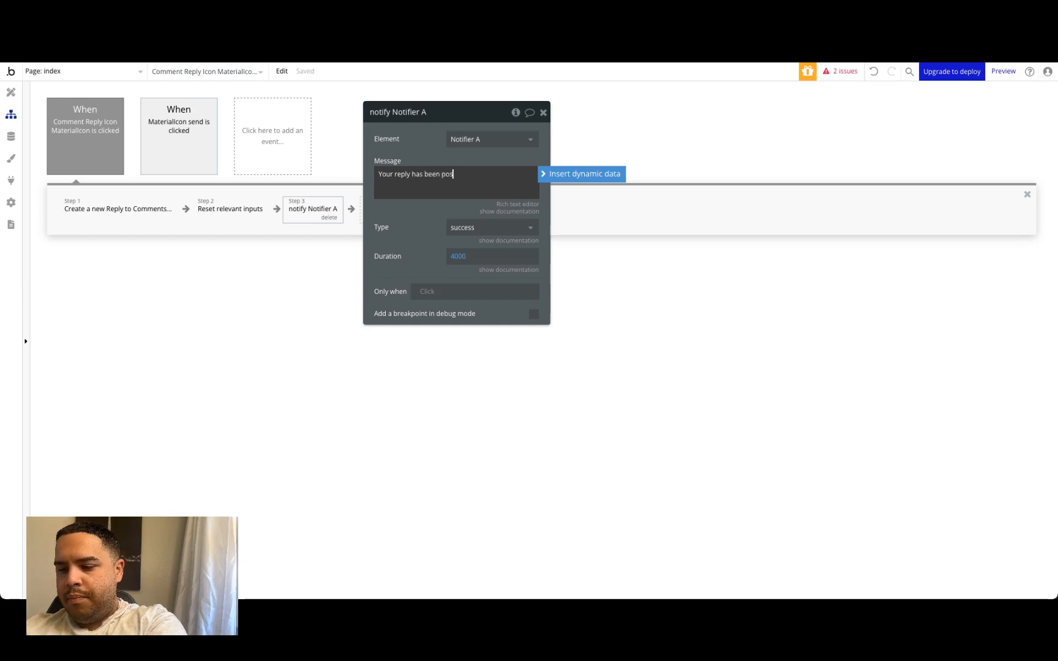
{"action": "type", "text": "ted!"}
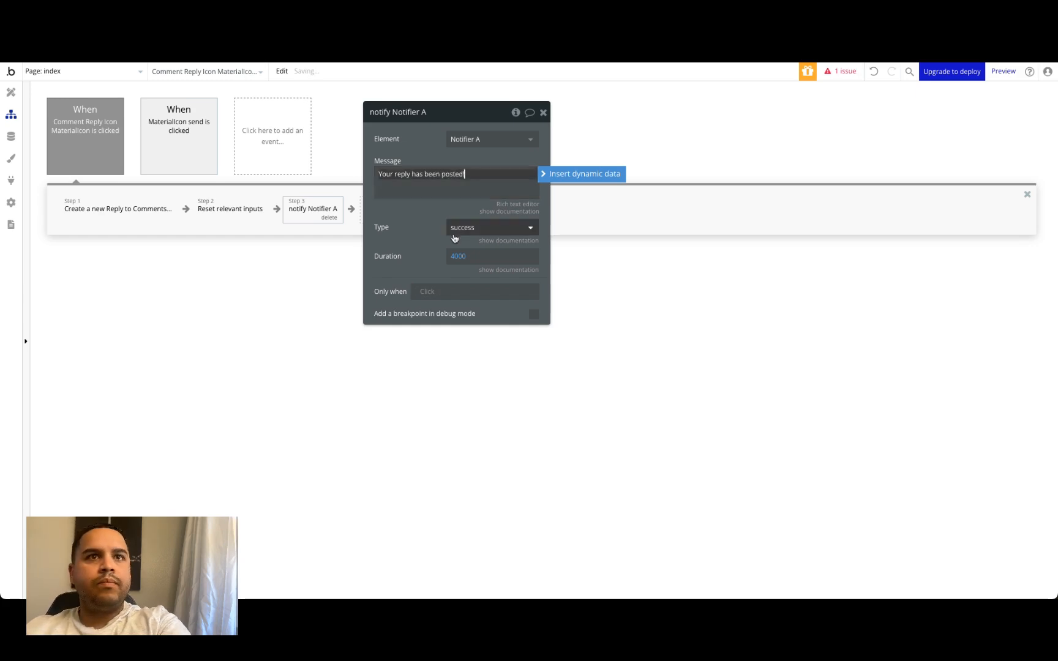
{"action": "left_click", "coordinate": [405, 240]}
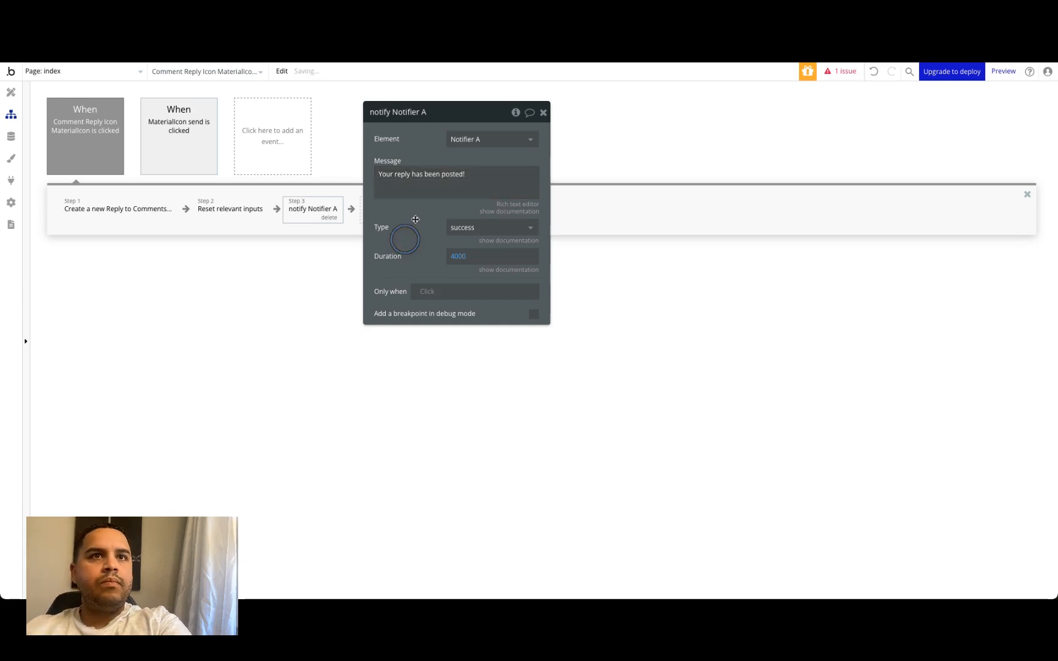
{"action": "left_click", "coordinate": [543, 112]}
- Set the position of Notifier A to top-center
{"action": "left_click", "coordinate": [9, 94]}
{"action": "double_click", "coordinate": [339, 323]}
{"action": "left_click", "coordinate": [472, 163]}
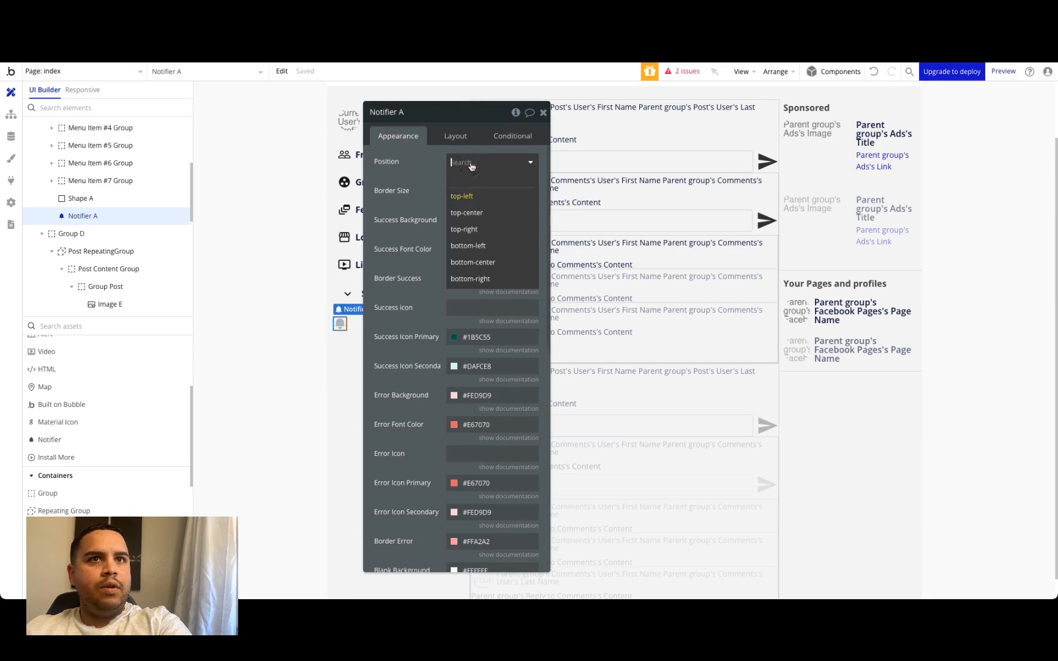
{"action": "left_click", "coordinate": [471, 210]}
{"action": "left_click", "coordinate": [543, 113]}
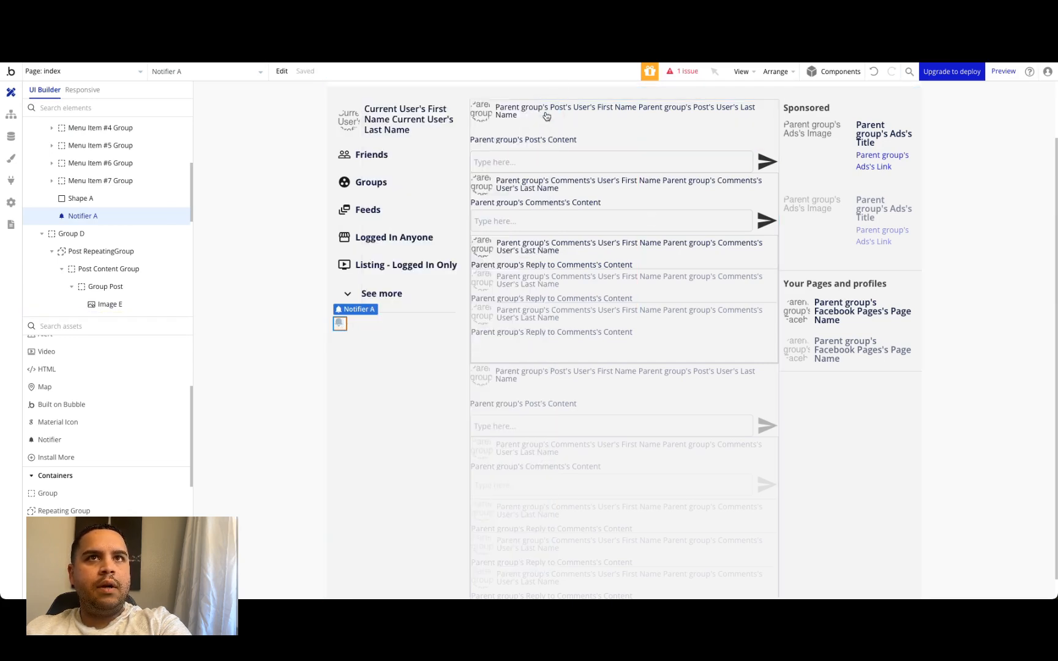
- Switch to the app preview, refresh it, and submit the reply "Really?" to the comment "12345 Wow"
{"action": "left_click", "coordinate": [615, 30]}
{"action": "left_click", "coordinate": [593, 79]}
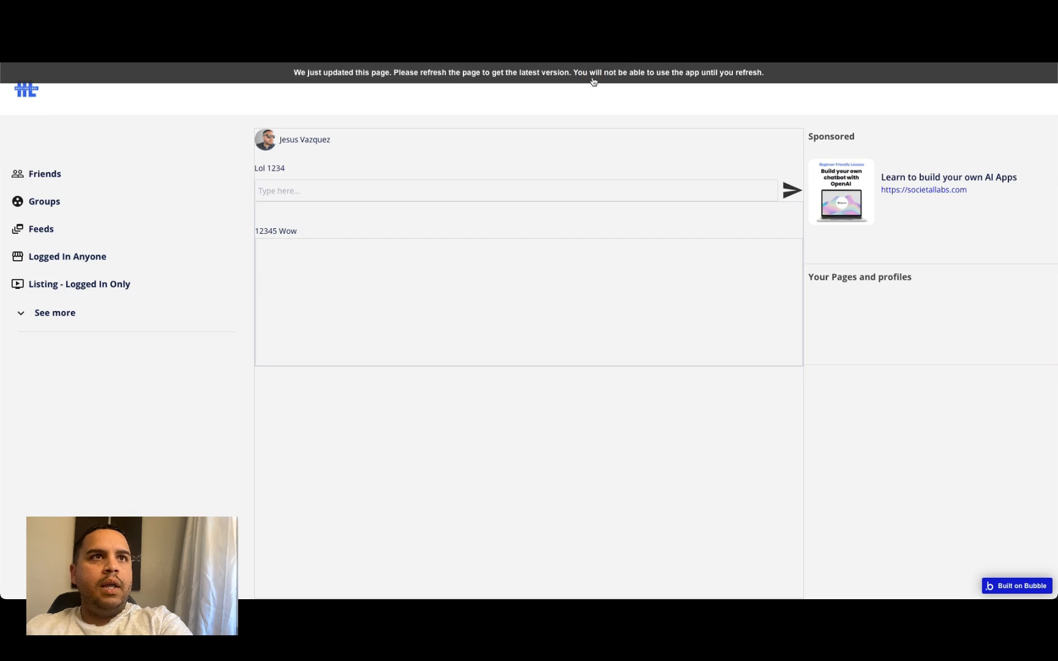
{"action": "left_click", "coordinate": [338, 258]}
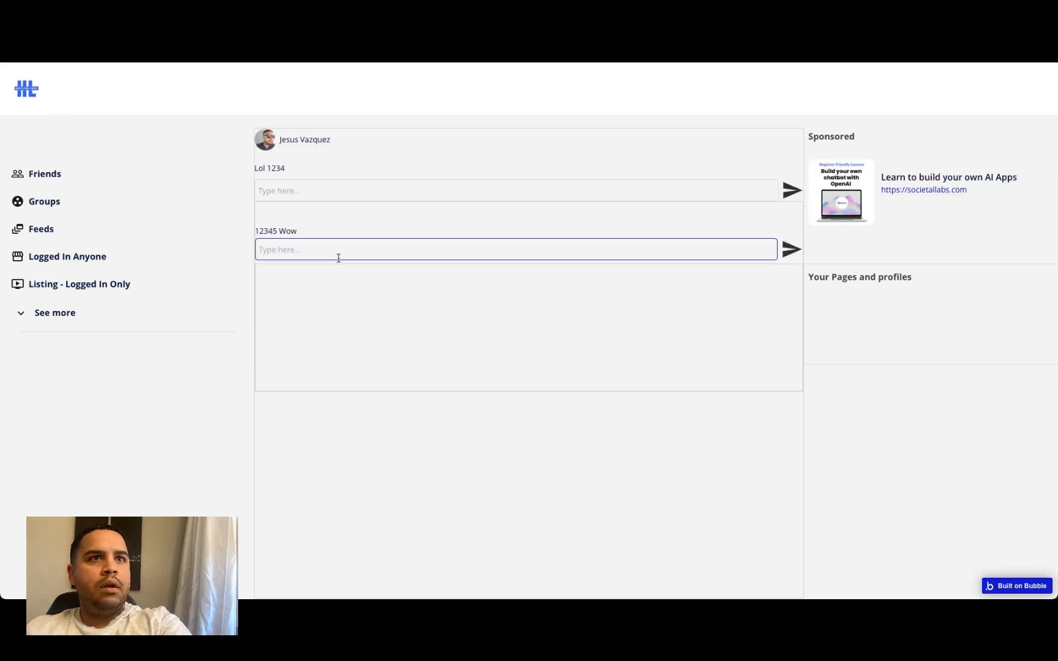
{"action": "left_click", "coordinate": [293, 251]}
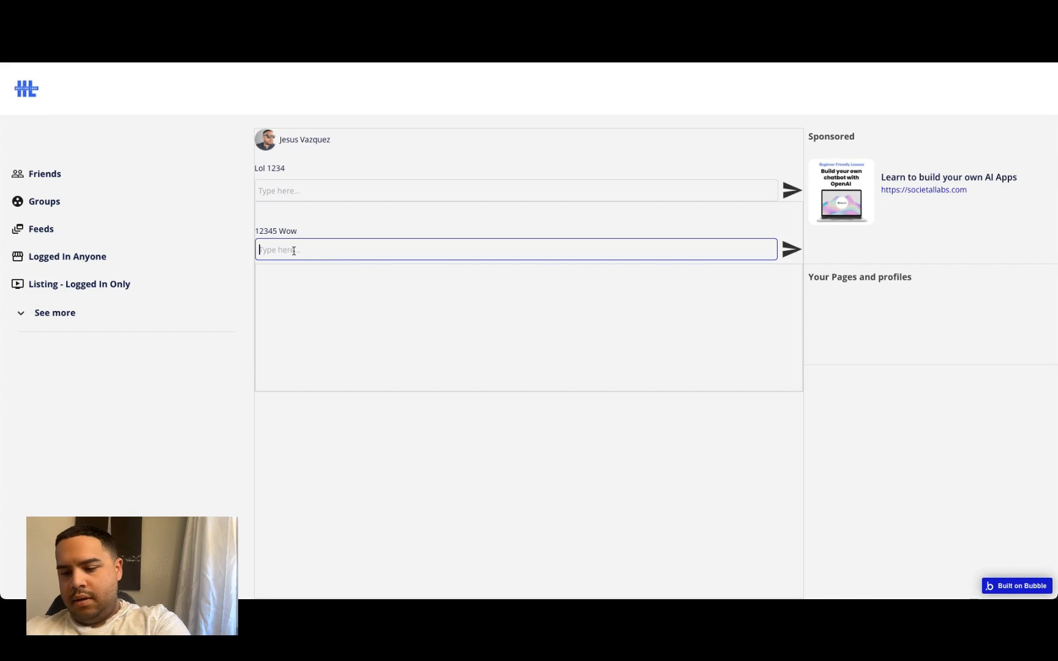
{"action": "type", "text": "Really"}
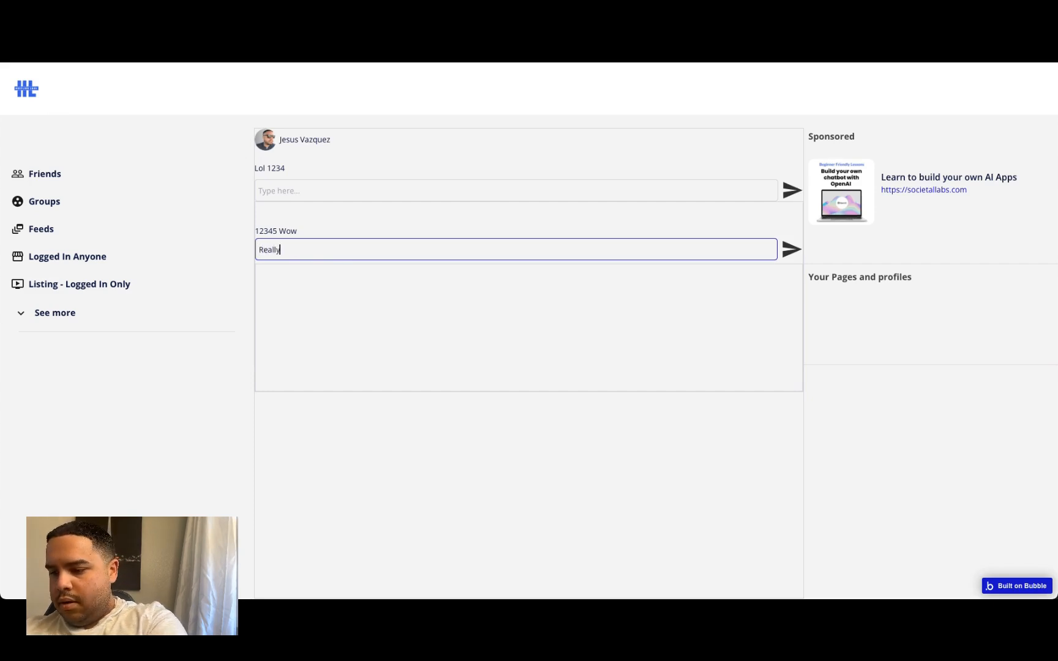
{"action": "type", "text": "?"}
{"action": "key", "text": "Return"}
{"action": "left_click", "coordinate": [249, 351]}
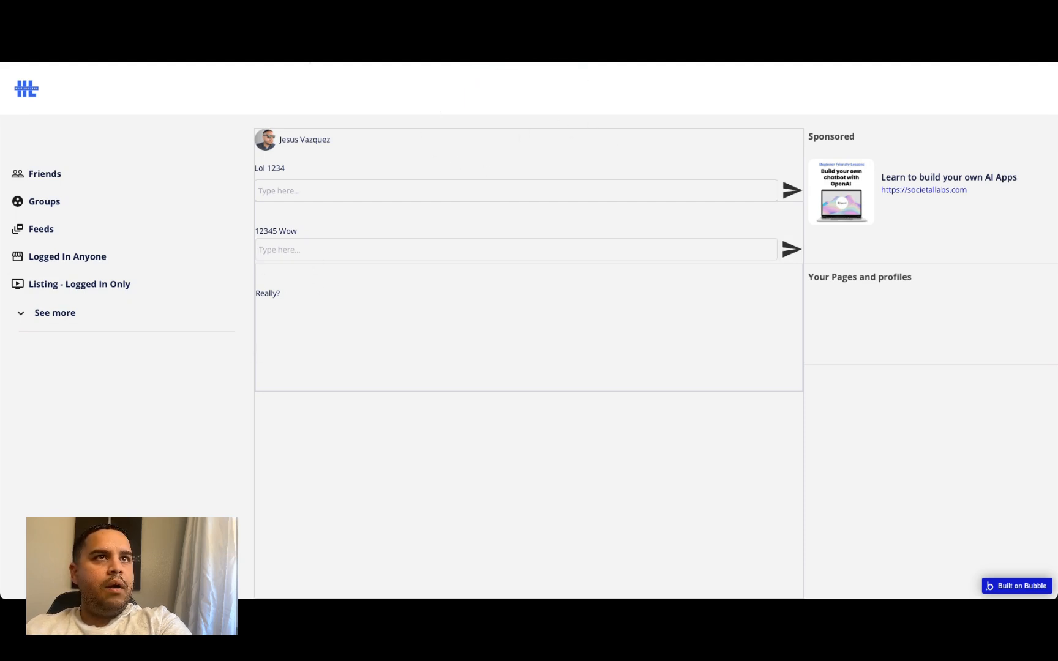
- Back in the Bubble editor, set the reply author group's type of content to Reply to Comments
{"action": "key", "text": "ctrl+shift+Tab"}
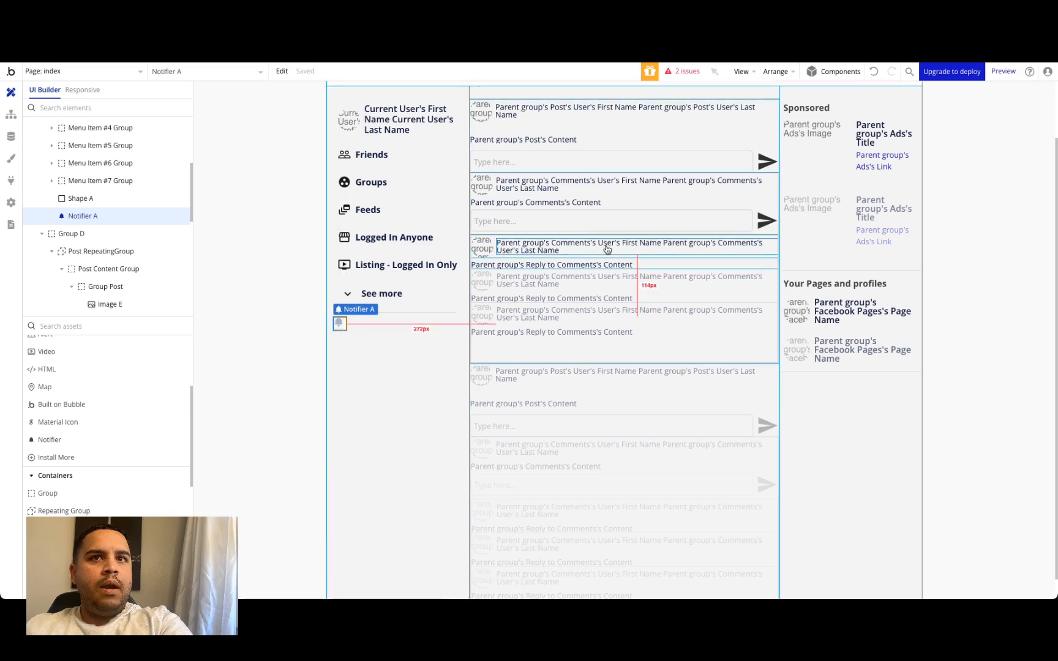
{"action": "double_click", "coordinate": [594, 260]}
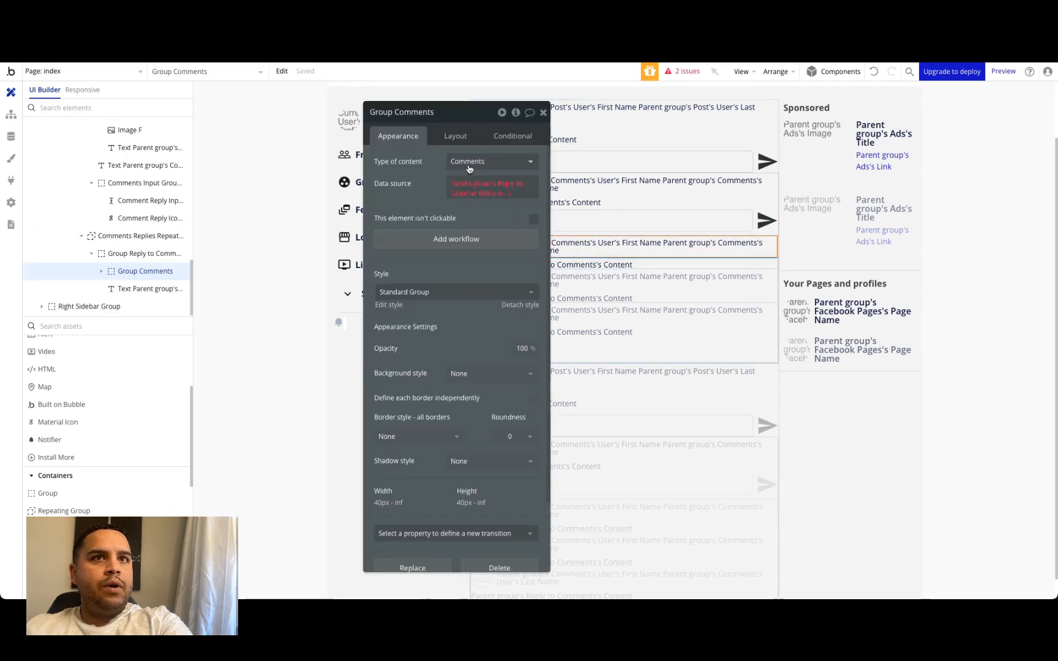
{"action": "left_click_drag", "start_coordinate": [410, 166], "coordinate": [228, 150]}
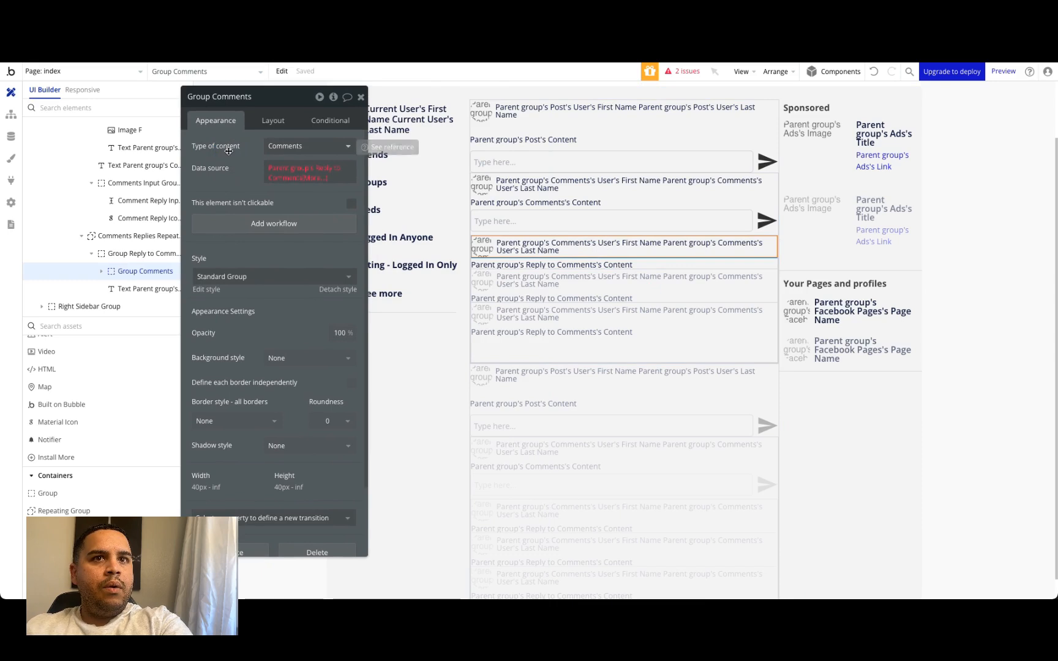
{"action": "left_click", "coordinate": [292, 148]}
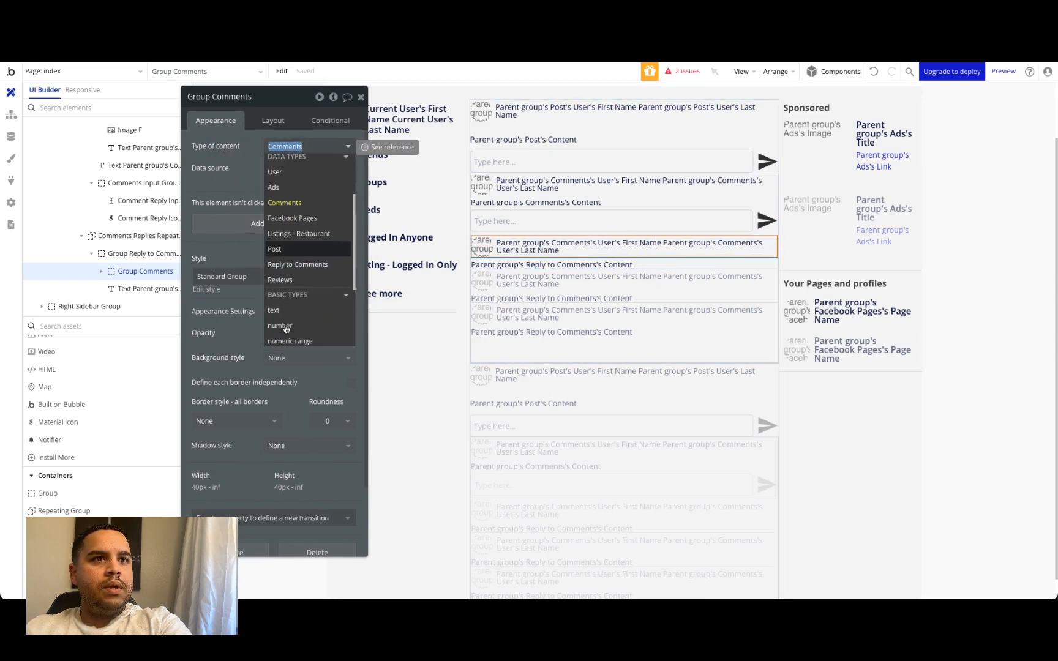
{"action": "left_click", "coordinate": [297, 264]}
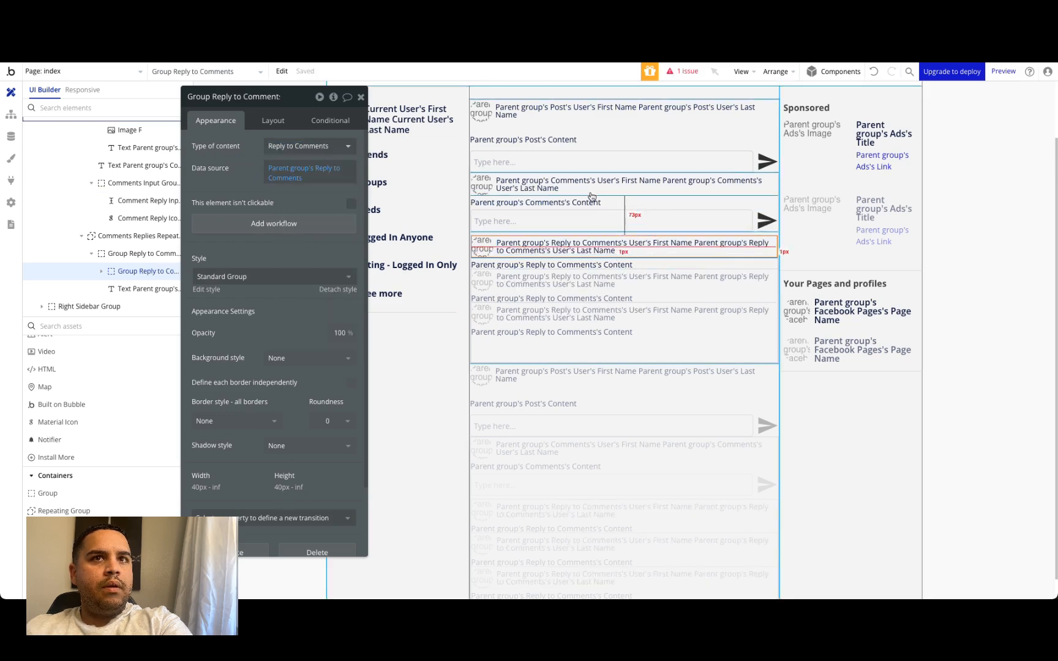
- Check the content type and data source of the comment author group and its parent Group Comments
{"action": "left_click", "coordinate": [591, 195]}
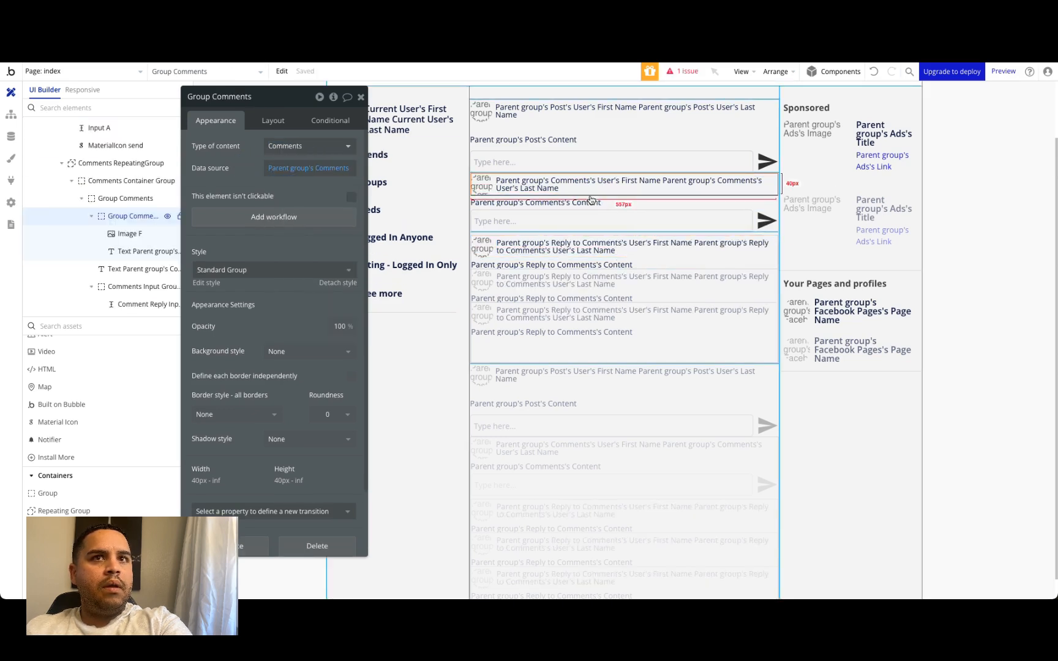
{"action": "left_click", "coordinate": [590, 196]}
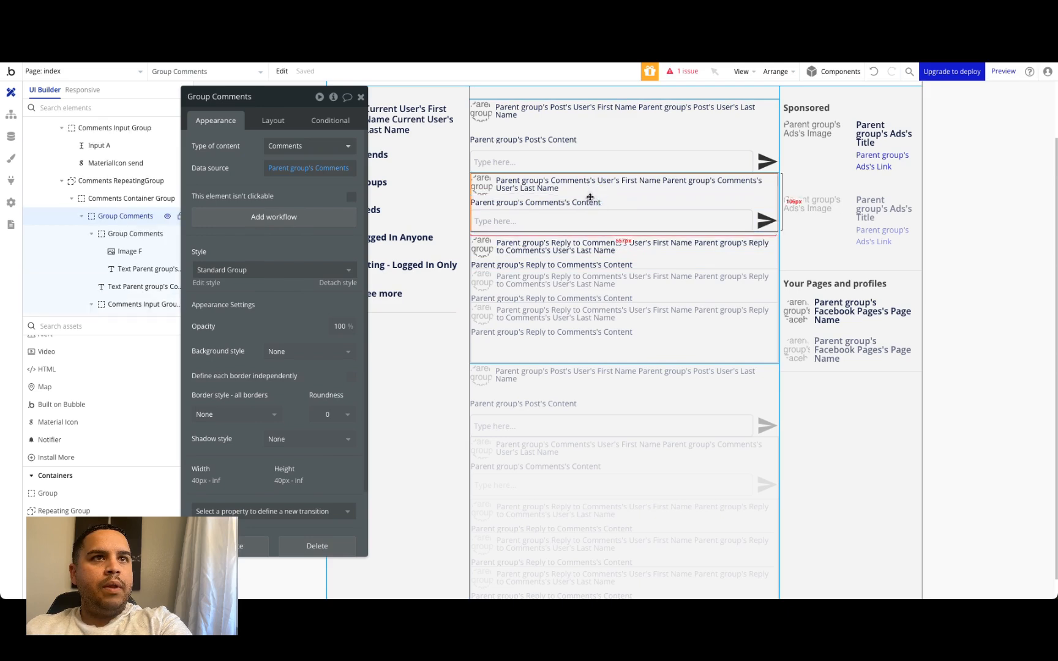
{"action": "left_click", "coordinate": [361, 97]}
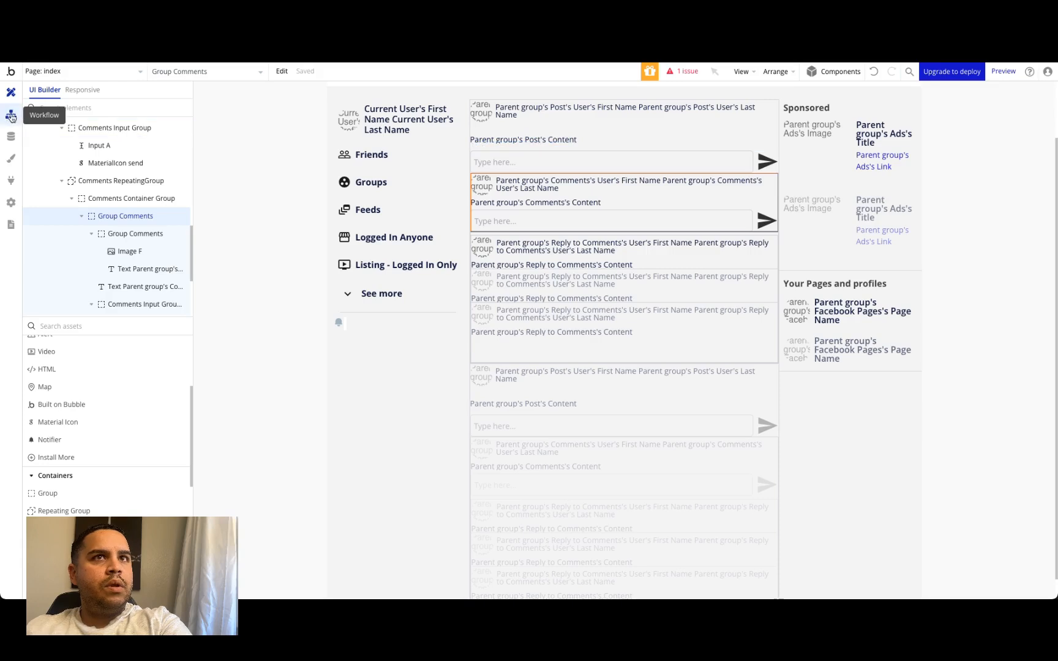
- View the All Comments entries in the app database
{"action": "left_click", "coordinate": [12, 137]}
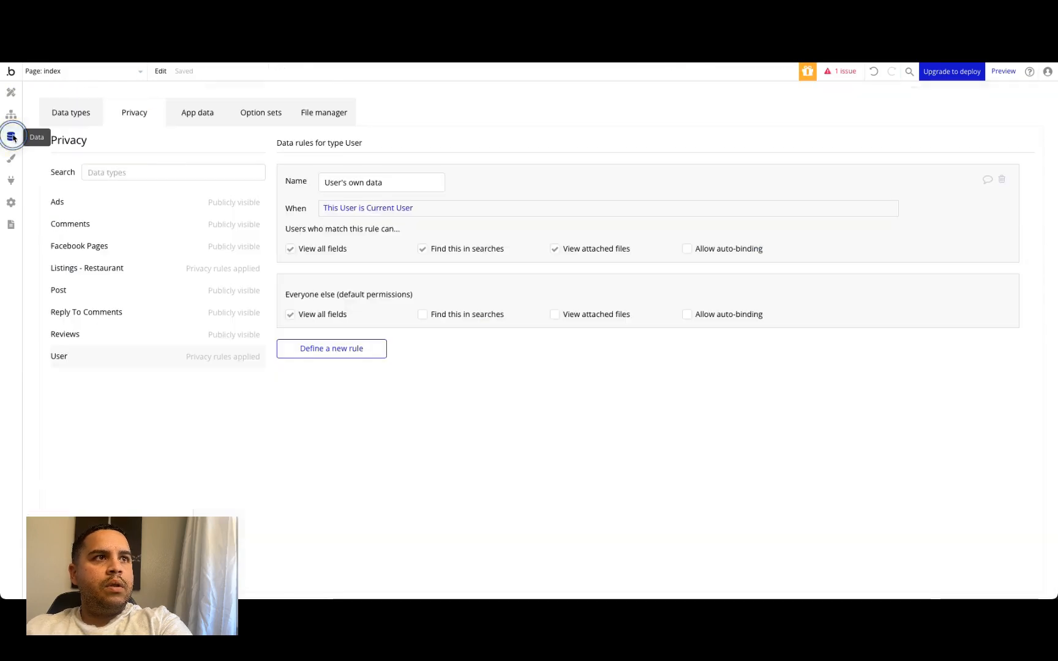
{"action": "left_click", "coordinate": [203, 111]}
{"action": "left_click", "coordinate": [109, 274]}
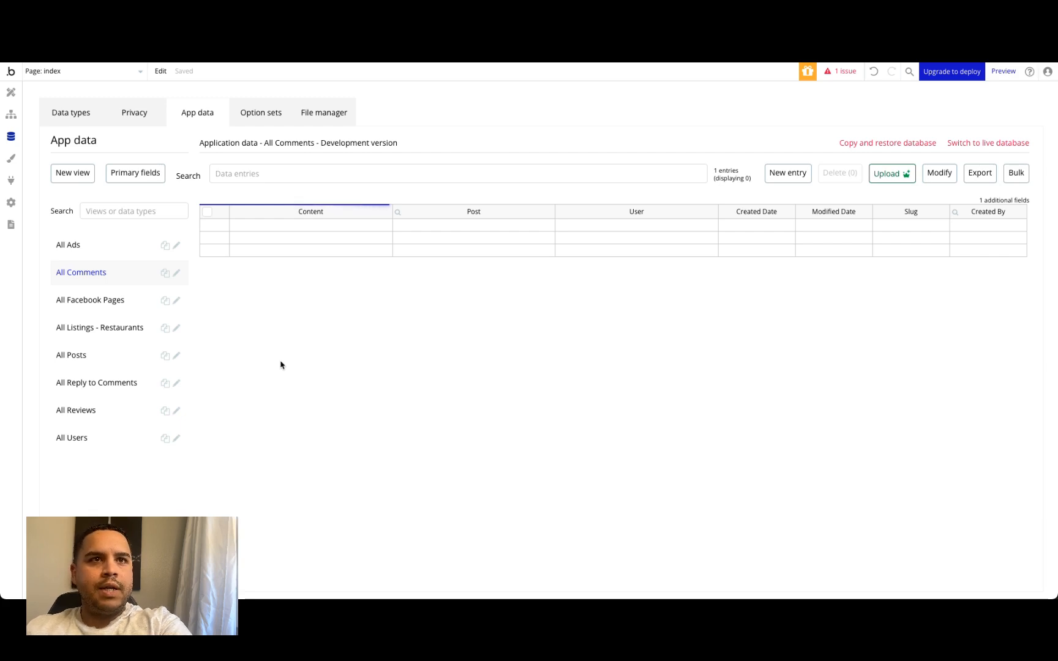
- Check the All Reply to Comments and All Comments entries, and refresh the app preview to compare the feed
{"action": "left_click", "coordinate": [69, 383]}
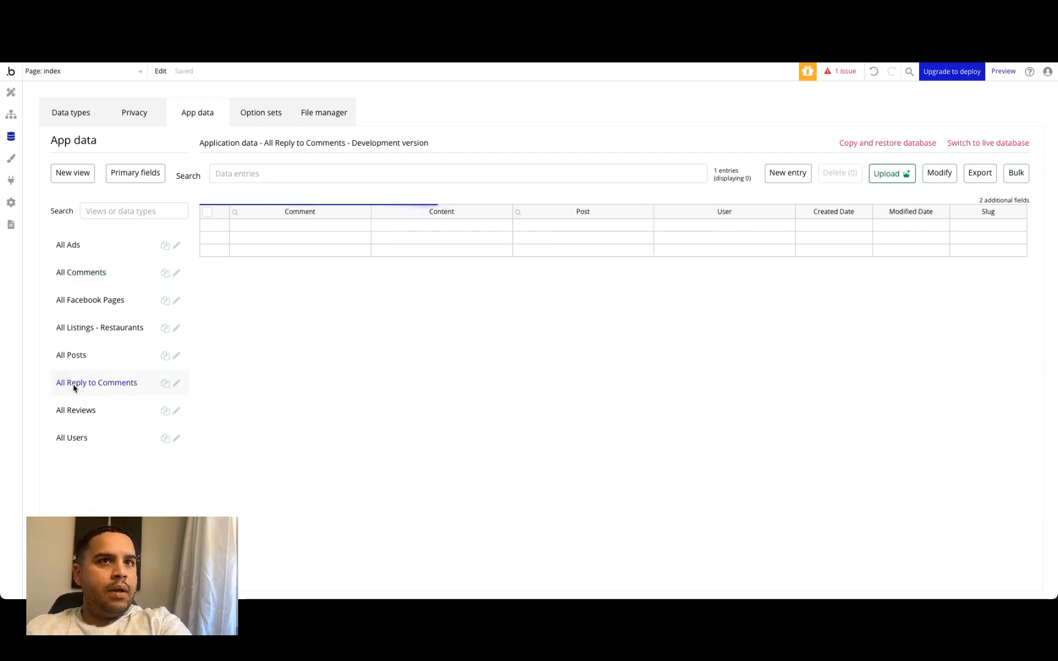
{"action": "left_click", "coordinate": [79, 273]}
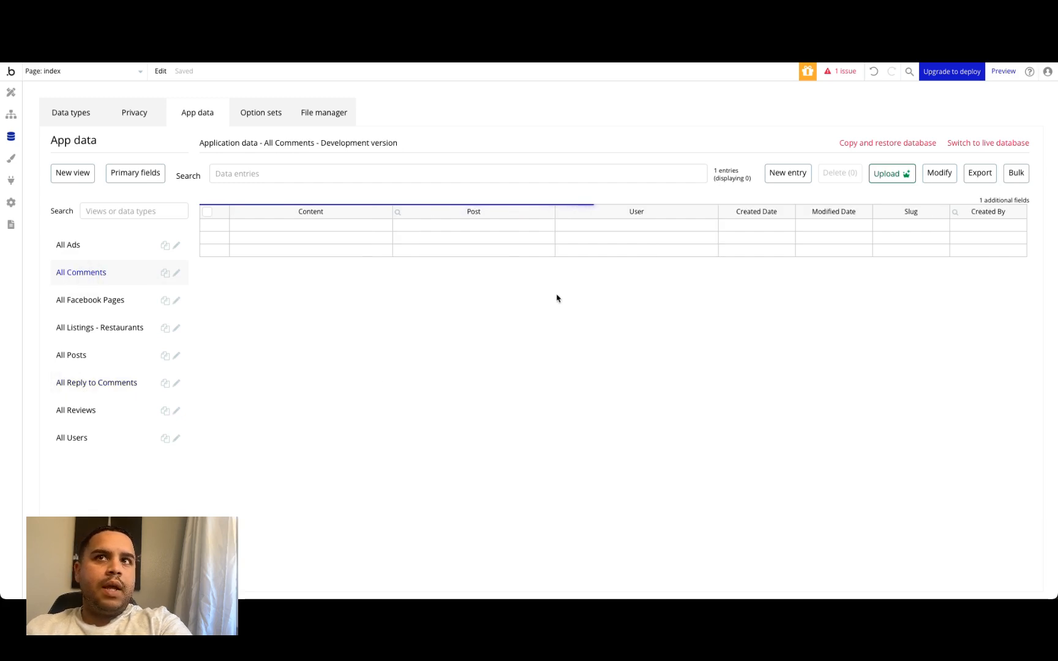
{"action": "left_click", "coordinate": [707, 24]}
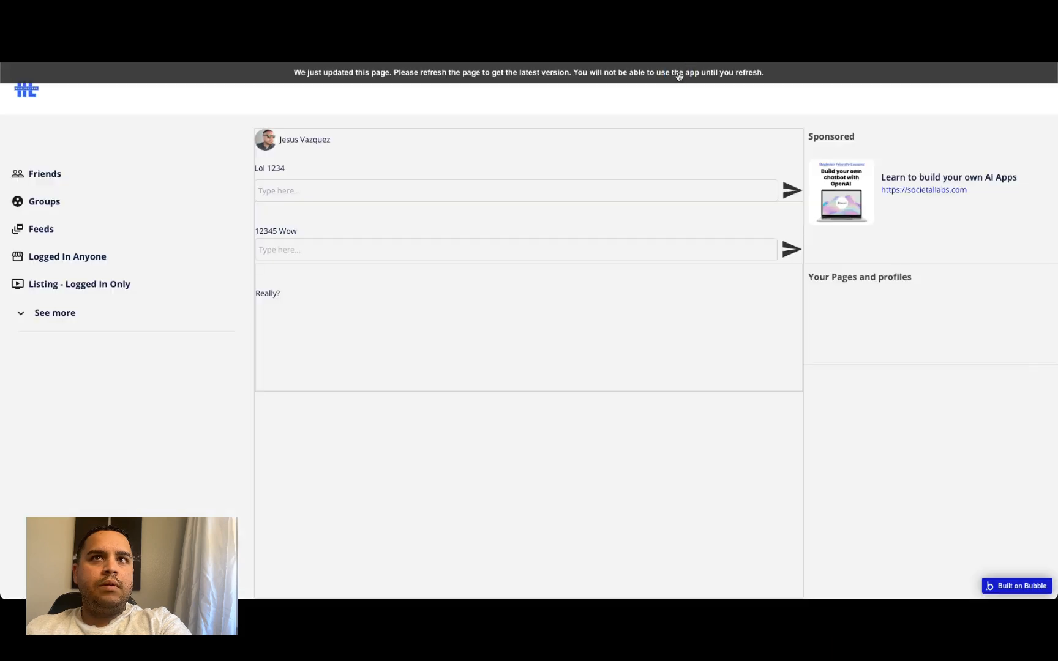
{"action": "key", "text": "super+r"}
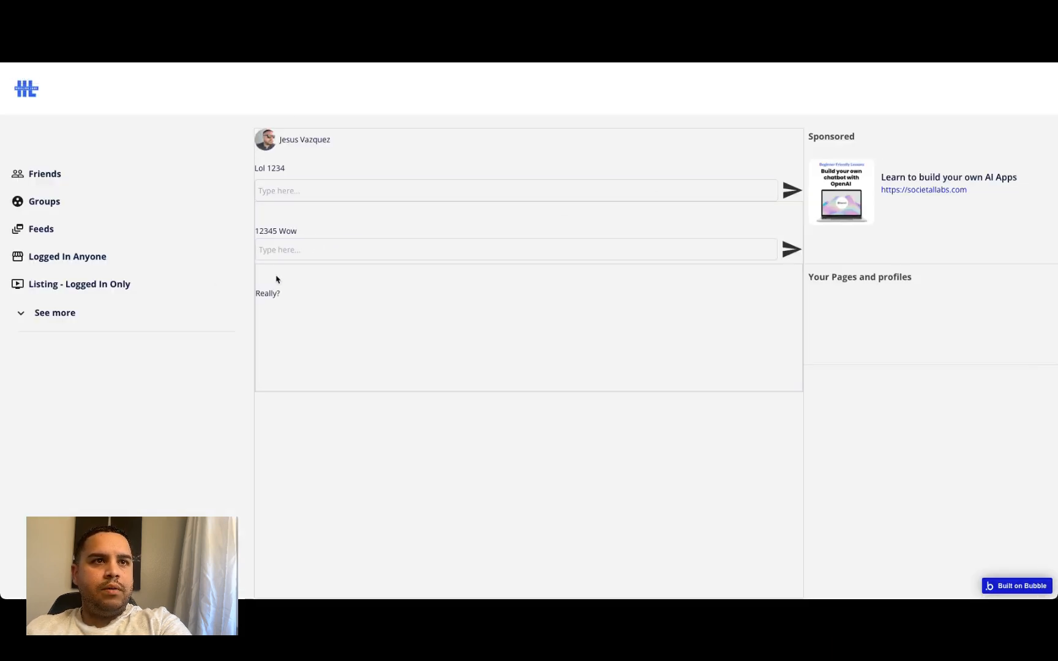
- Back in the Bubble editor, reload the page and view the All Reply to Comments entries
{"action": "left_click", "coordinate": [346, 27]}
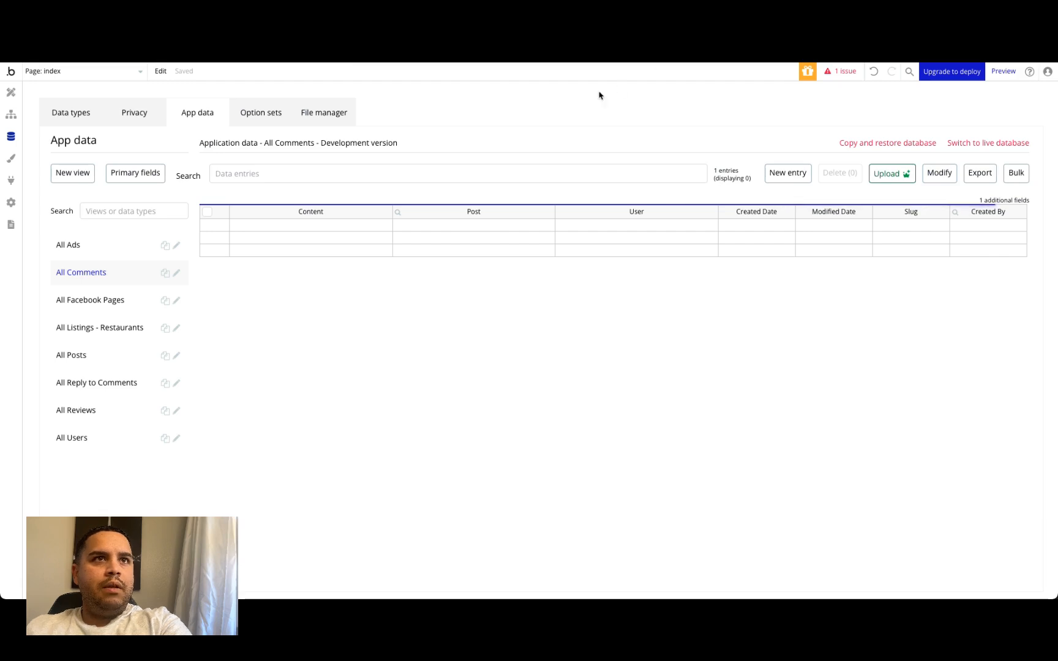
{"action": "key", "text": "super+r"}
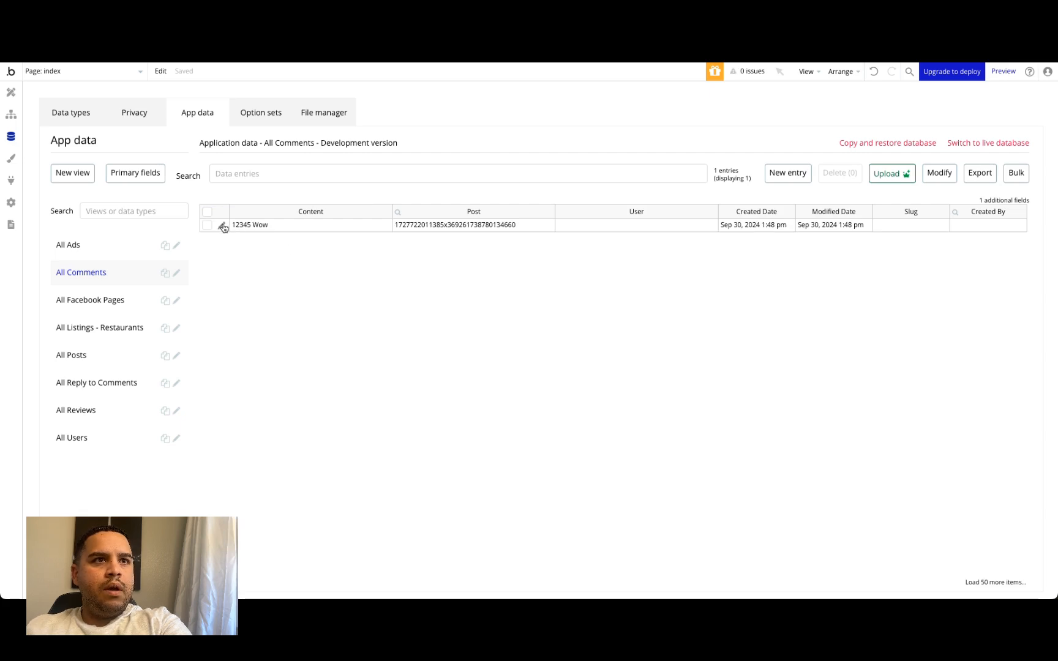
{"action": "left_click", "coordinate": [103, 383]}
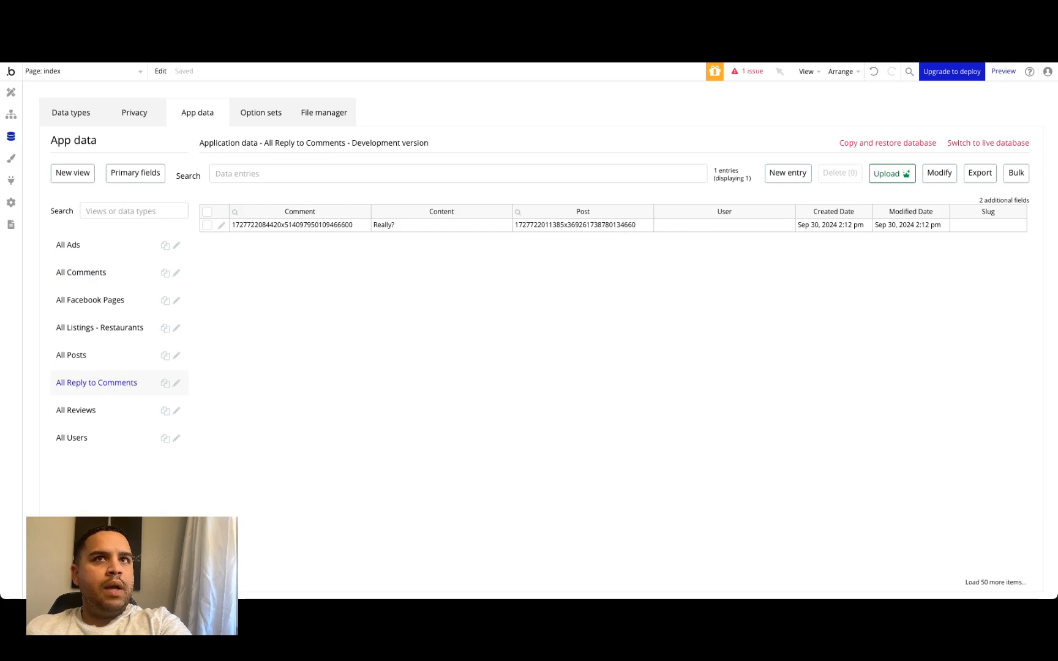
- In the app preview run as the existing user, submit the comment "Hello?" on the post "Lol 1234"
{"action": "scroll", "coordinate": [36, 147], "scroll_direction": "down", "scroll_amount": 1}
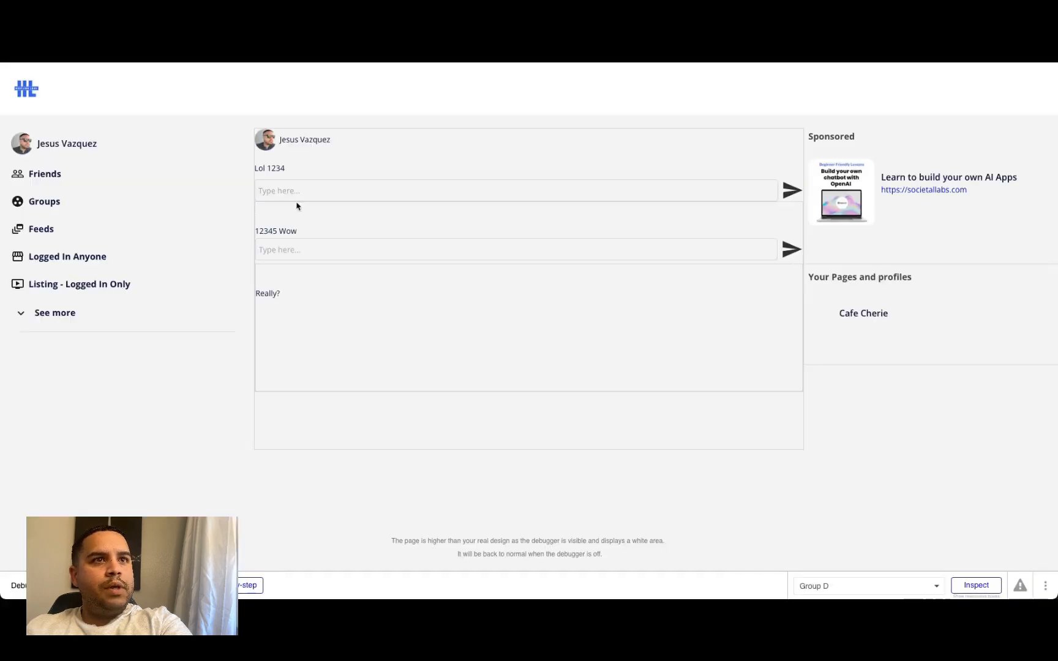
{"action": "left_click", "coordinate": [302, 191]}
{"action": "type", "text": "H"}
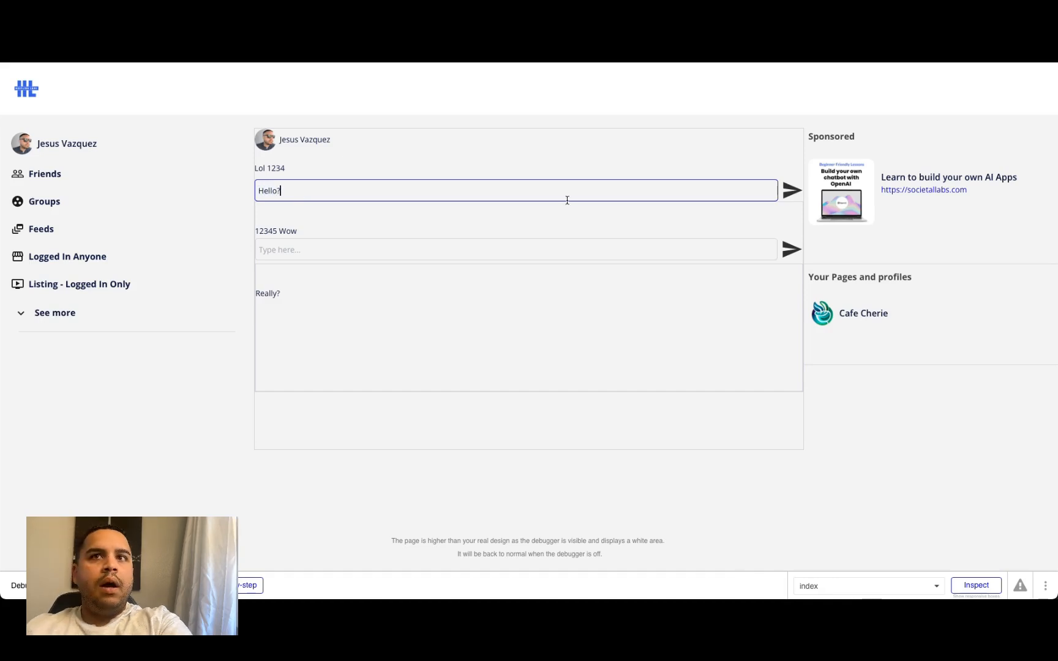
{"action": "left_click", "coordinate": [791, 190]}
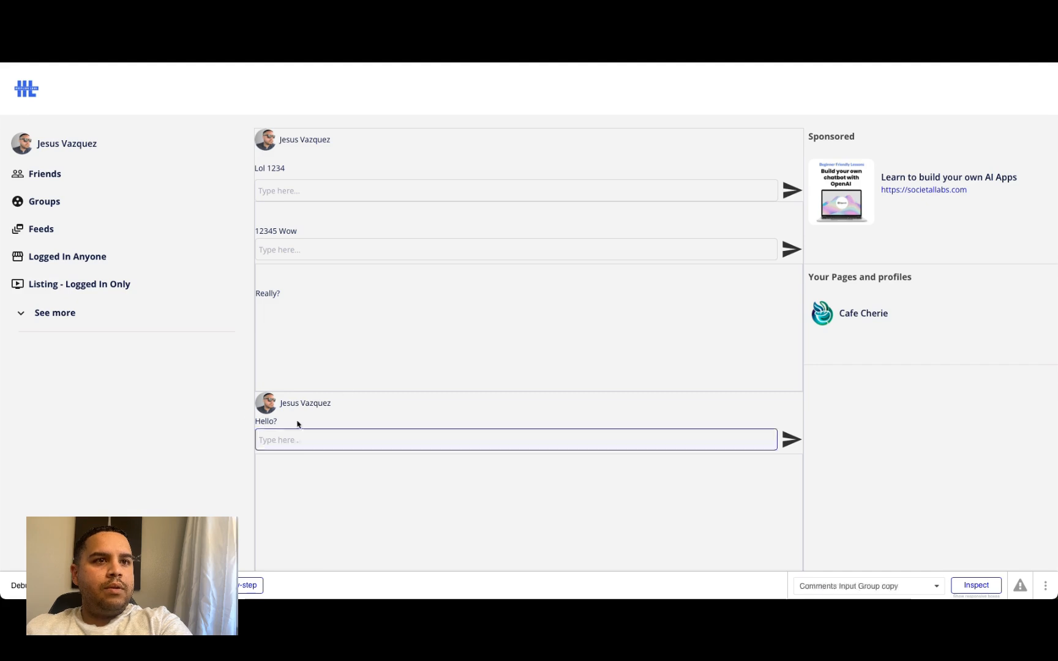
- Back in the Bubble editor, restrict the Comment Reply Icon workflow to run only when Current User is logged in
{"action": "left_click", "coordinate": [208, 29]}
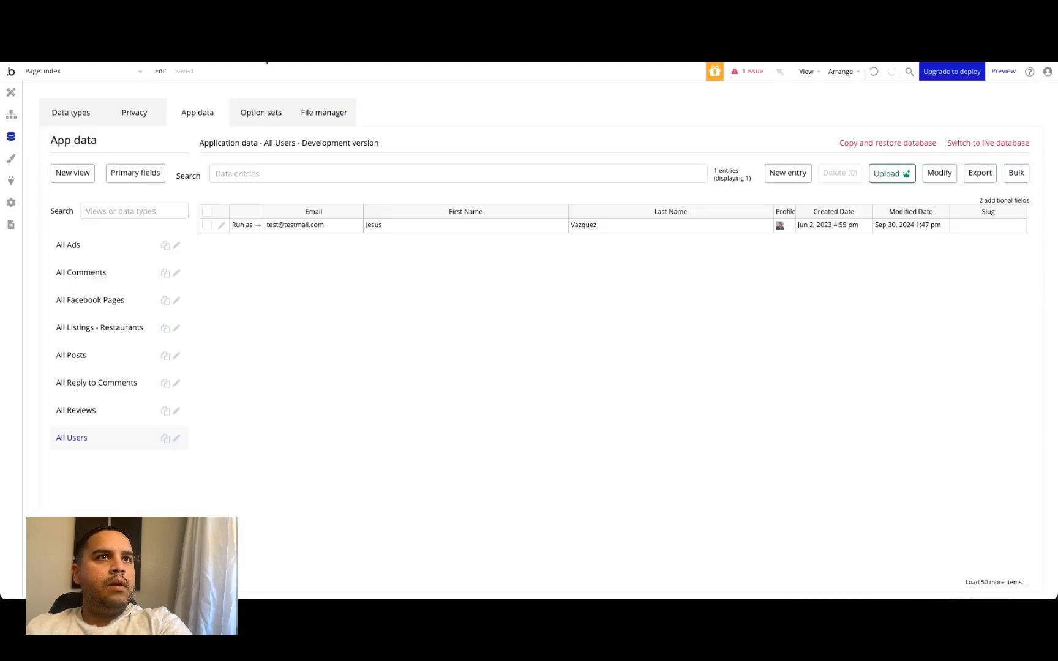
{"action": "left_click", "coordinate": [11, 115]}
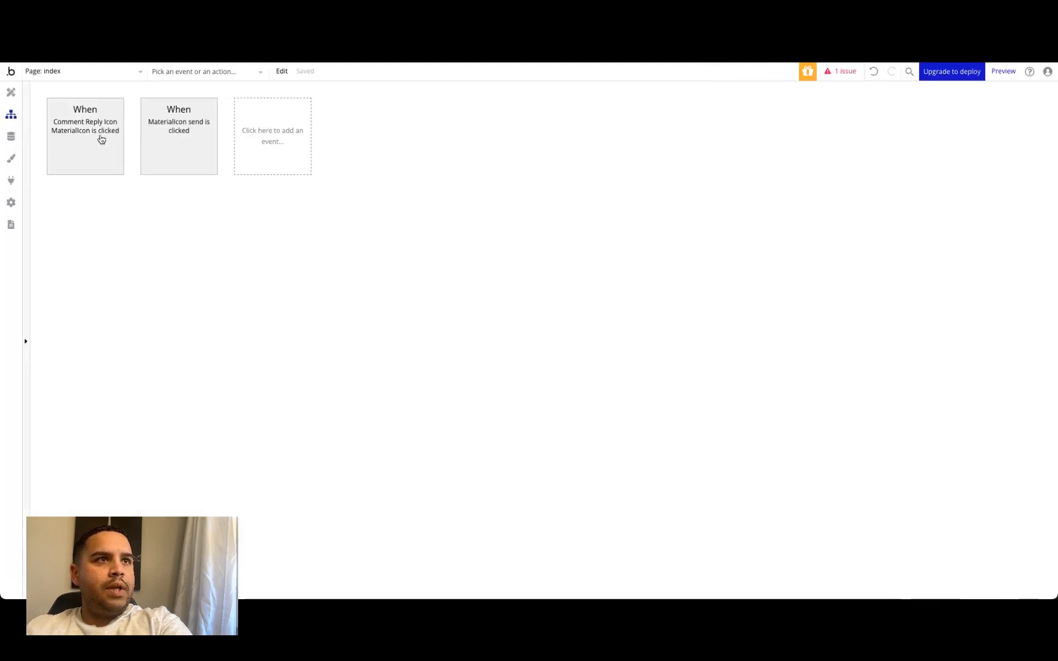
{"action": "left_click", "coordinate": [76, 128]}
{"action": "left_click", "coordinate": [881, 229]}
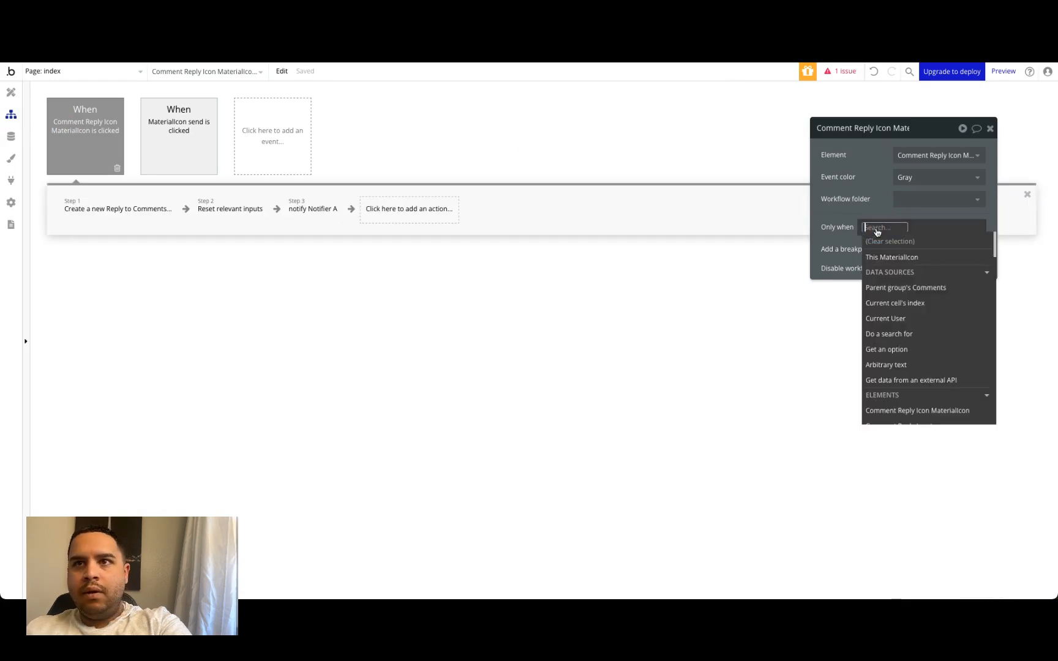
{"action": "left_click", "coordinate": [896, 321]}
{"action": "type", "text": "lo"}
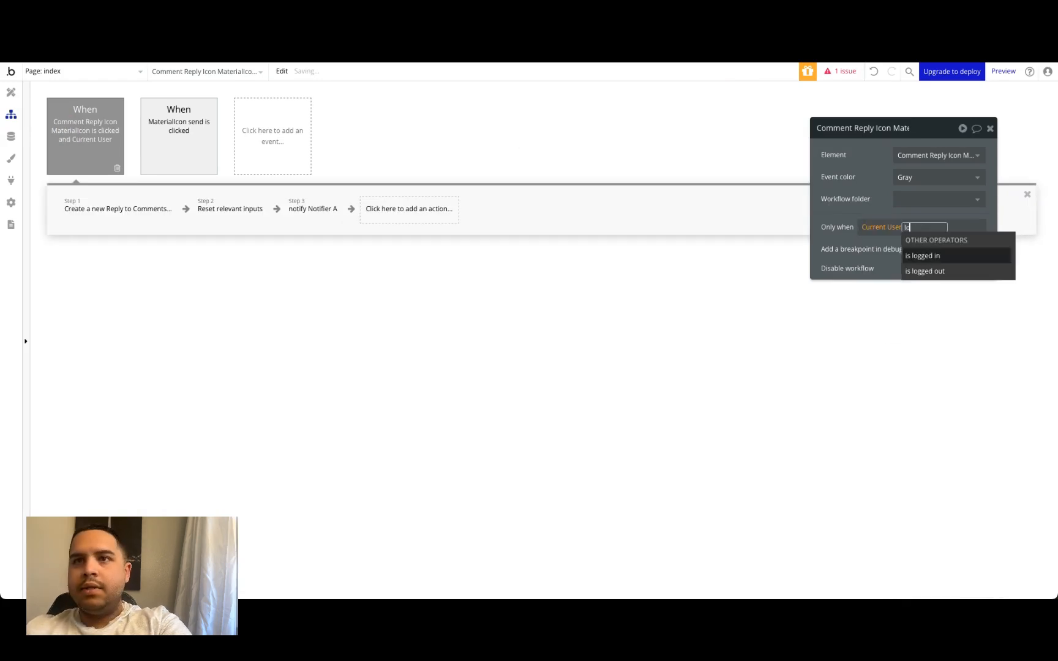
{"action": "left_click", "coordinate": [926, 256]}
{"action": "left_click", "coordinate": [876, 190]}
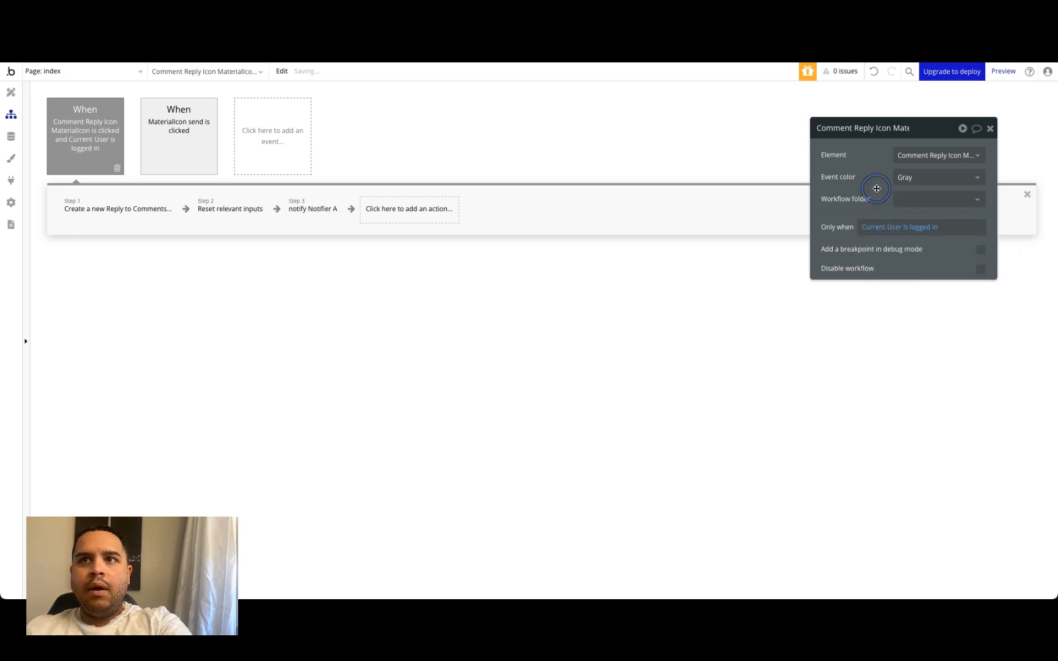
- Copy the logged-in condition from the reply workflow and paste it into the MaterialIcon send workflow
{"action": "right_click", "coordinate": [885, 229]}
{"action": "left_click", "coordinate": [971, 198]}
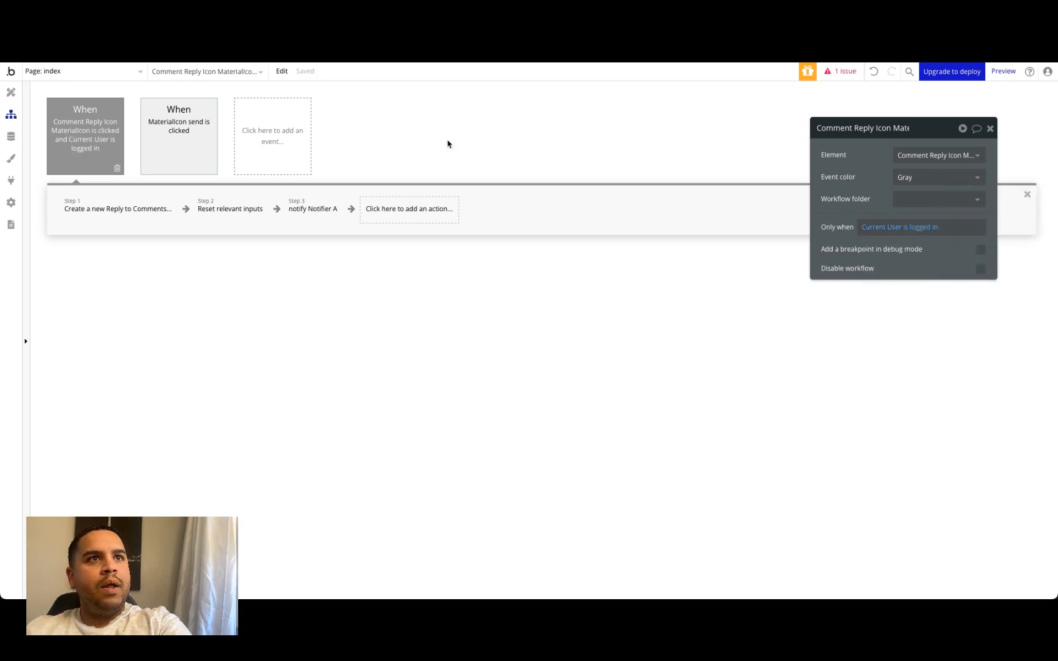
{"action": "left_click", "coordinate": [170, 120]}
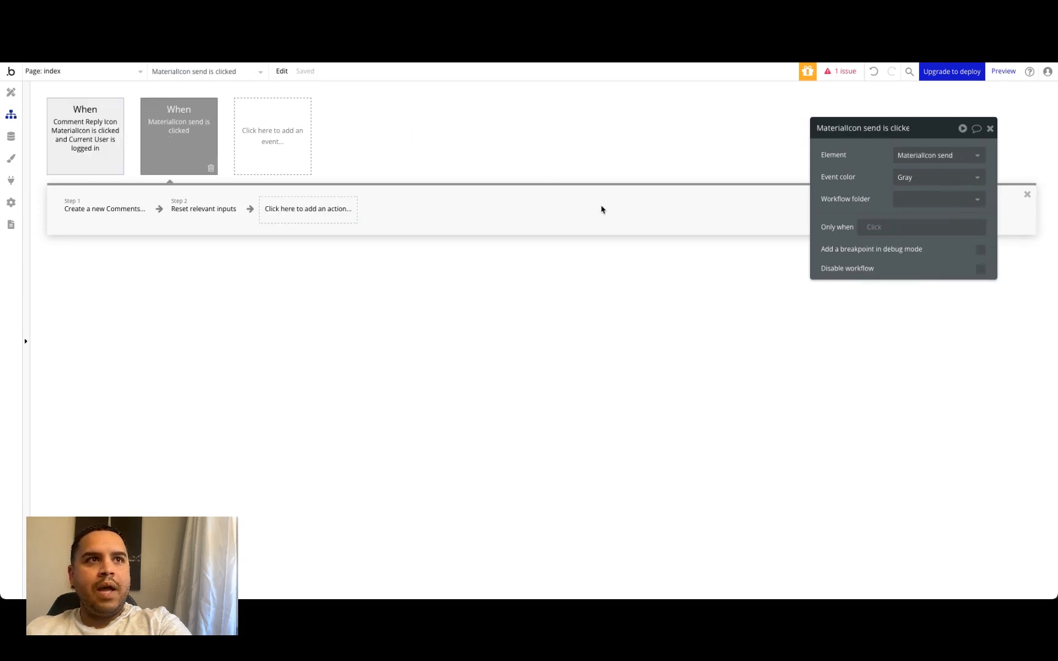
{"action": "right_click", "coordinate": [872, 232]}
{"action": "left_click", "coordinate": [961, 214]}
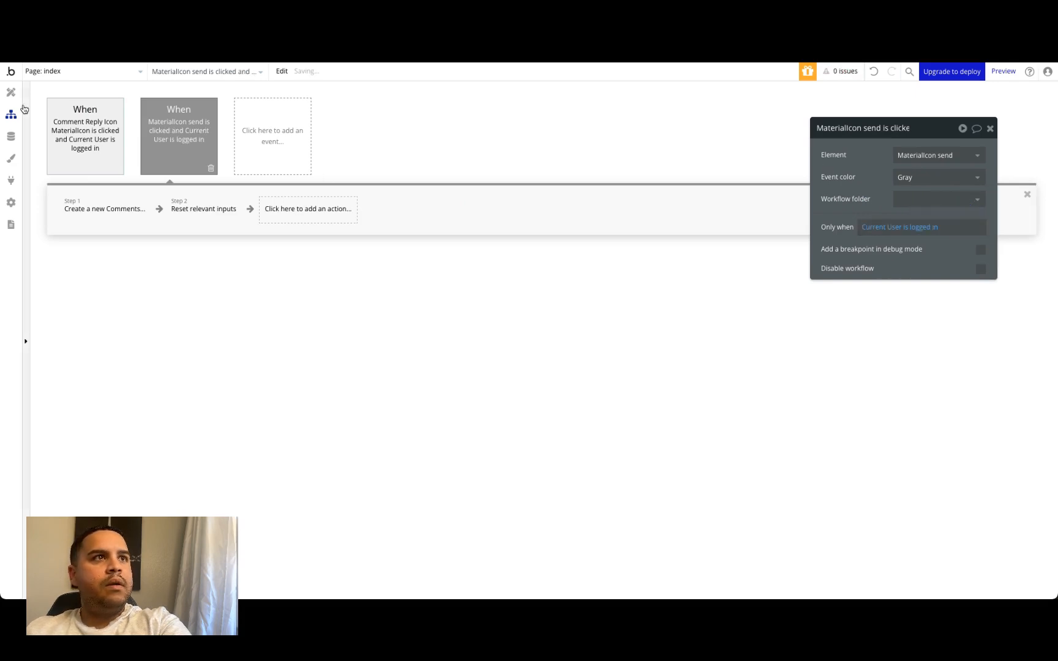
- Duplicate the MaterialIcon send workflow as a third event on the index page
{"action": "left_click", "coordinate": [262, 136]}
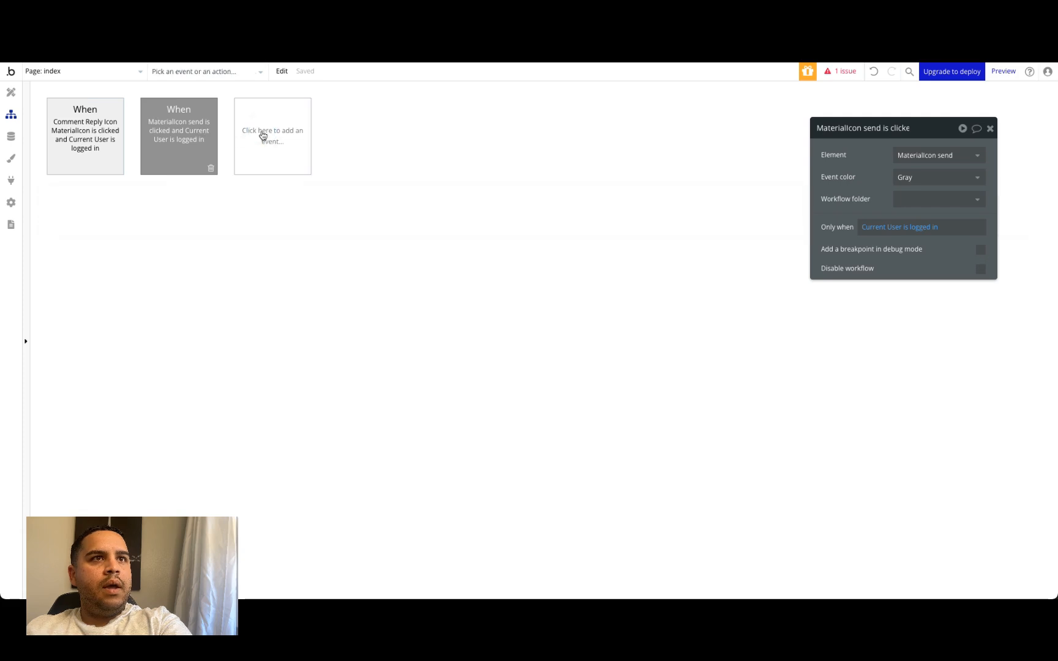
{"action": "left_click", "coordinate": [170, 124]}
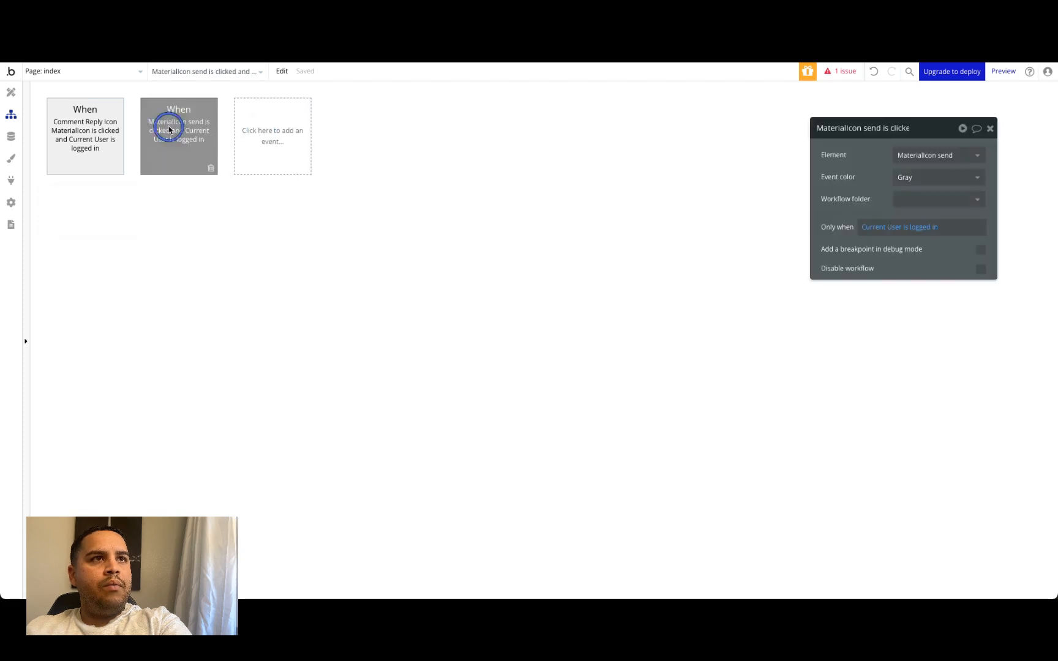
{"action": "right_click", "coordinate": [170, 129]}
{"action": "left_click", "coordinate": [203, 189]}
{"action": "right_click", "coordinate": [273, 134]}
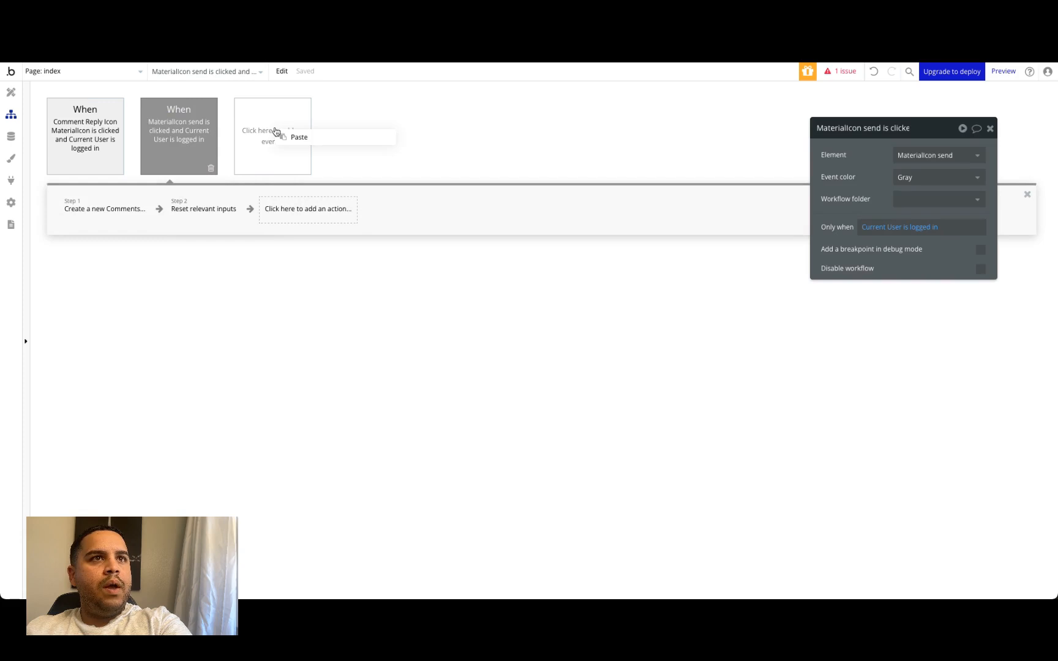
{"action": "left_click", "coordinate": [298, 139]}
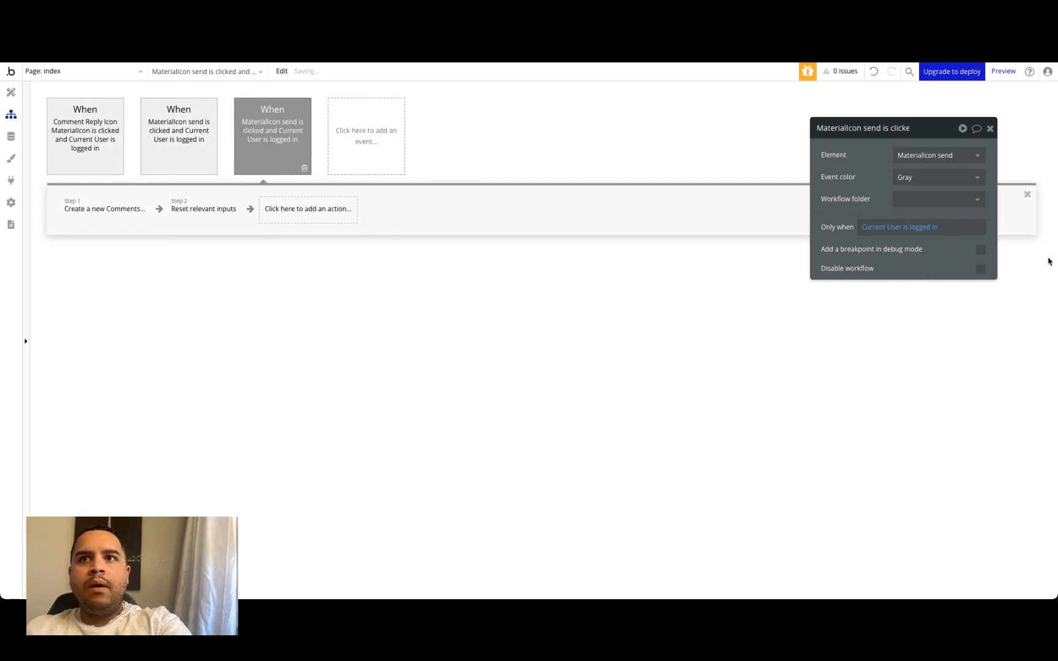
- Change the duplicated send workflow's condition to Current User is logged out
{"action": "left_click", "coordinate": [925, 229]}
{"action": "type", "text": "log"}
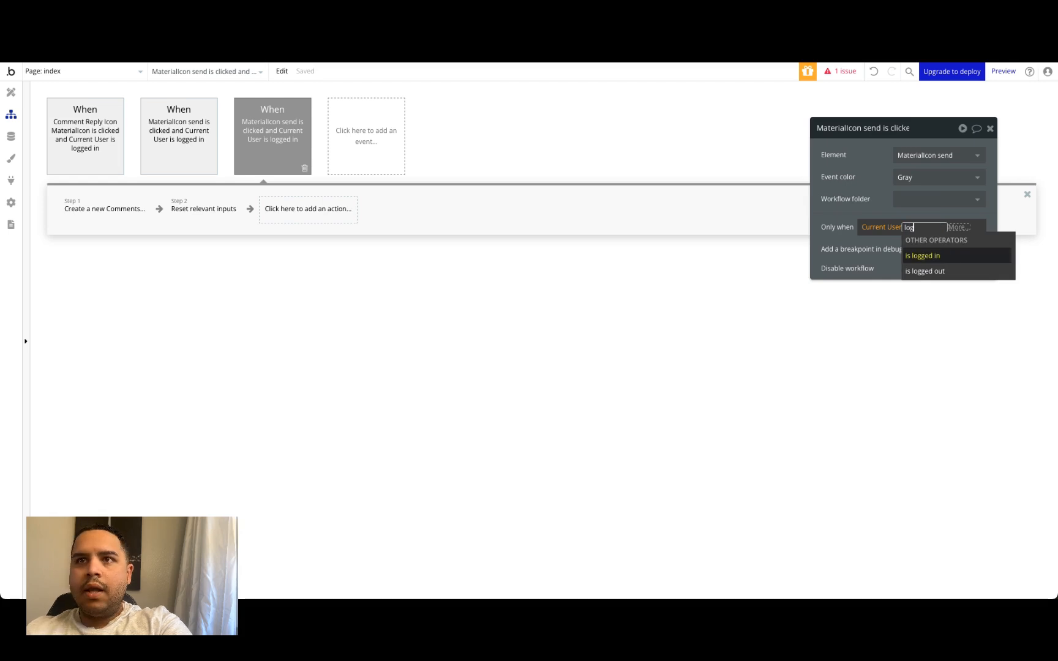
{"action": "left_click", "coordinate": [927, 271]}
{"action": "left_click", "coordinate": [871, 176]}
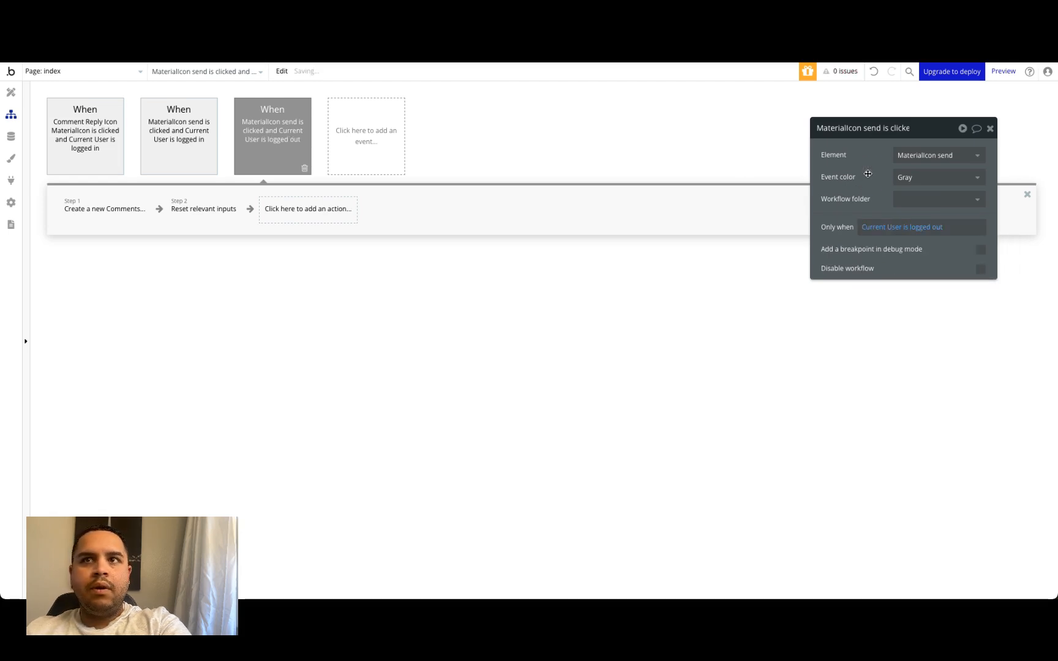
- Delete the Create a new Comments and Reset relevant inputs actions from the logged-out send workflow
{"action": "left_click", "coordinate": [132, 212]}
{"action": "left_click", "coordinate": [138, 217]}
{"action": "left_click", "coordinate": [116, 216]}
{"action": "left_click", "coordinate": [122, 218]}
- Add a notify Notifier A action to the logged-out workflow with type error and message "You must be logged in to comment!"
{"action": "left_click", "coordinate": [92, 210]}
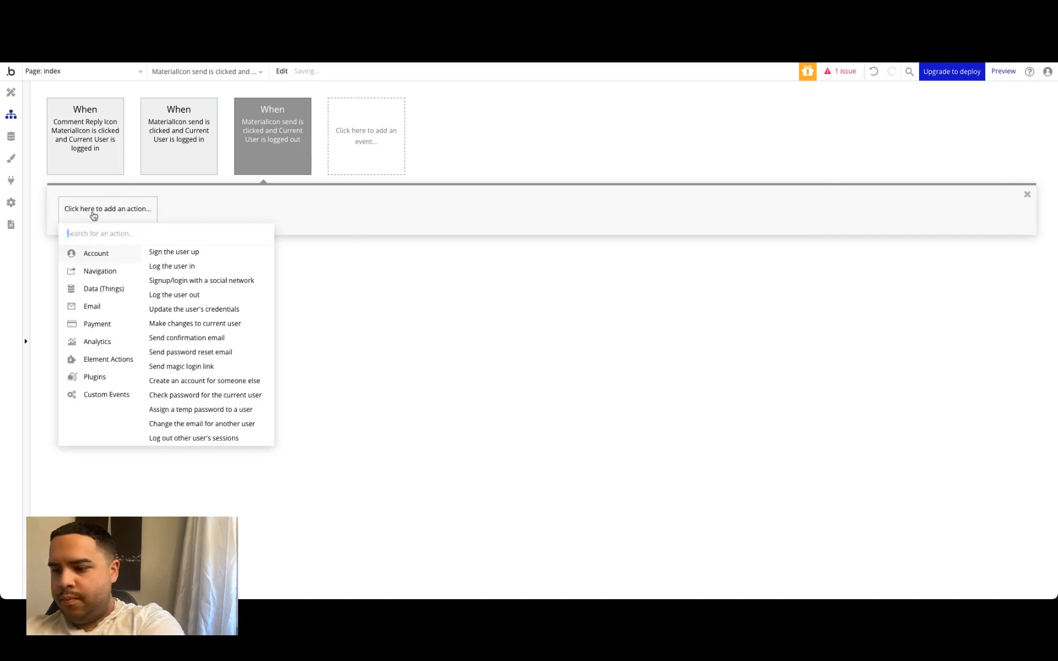
{"action": "type", "text": "not"}
{"action": "left_click", "coordinate": [86, 266]}
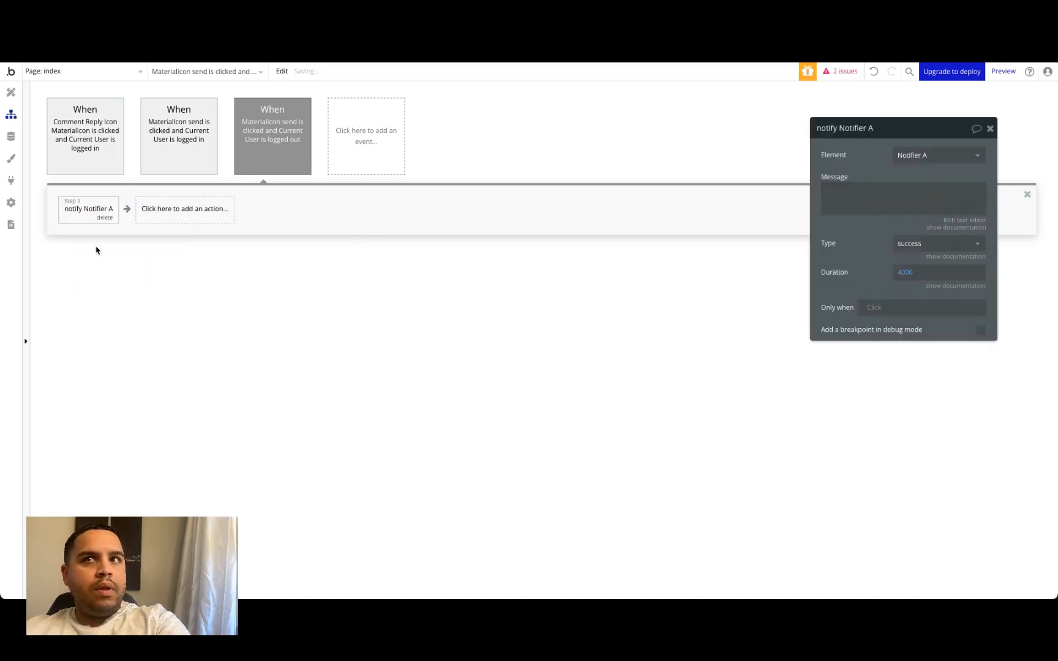
{"action": "left_click", "coordinate": [886, 191]}
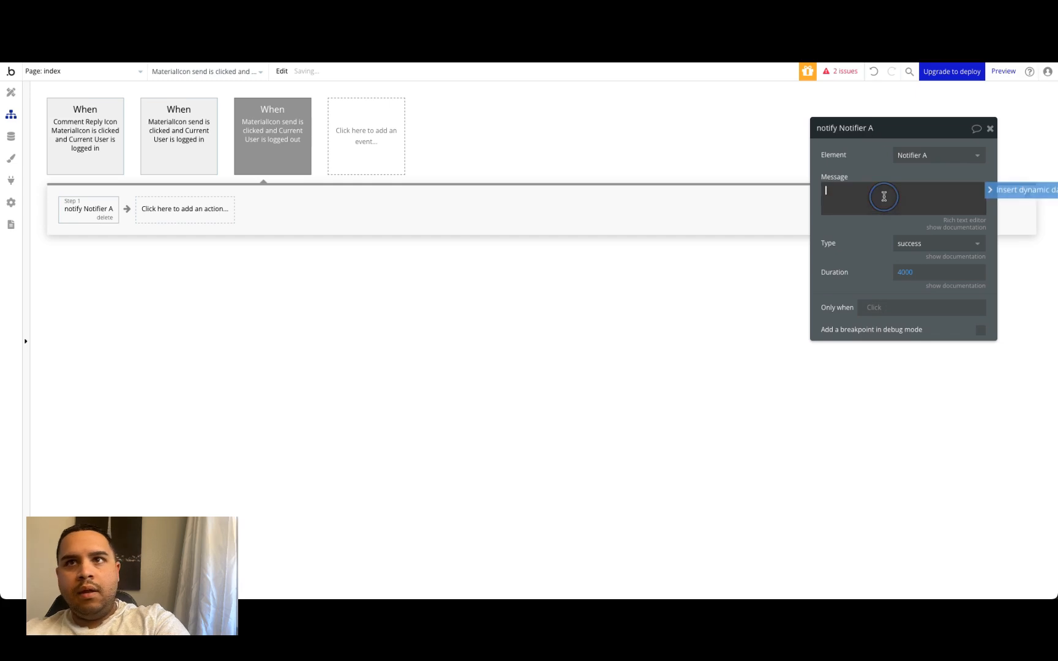
{"action": "left_click", "coordinate": [908, 252]}
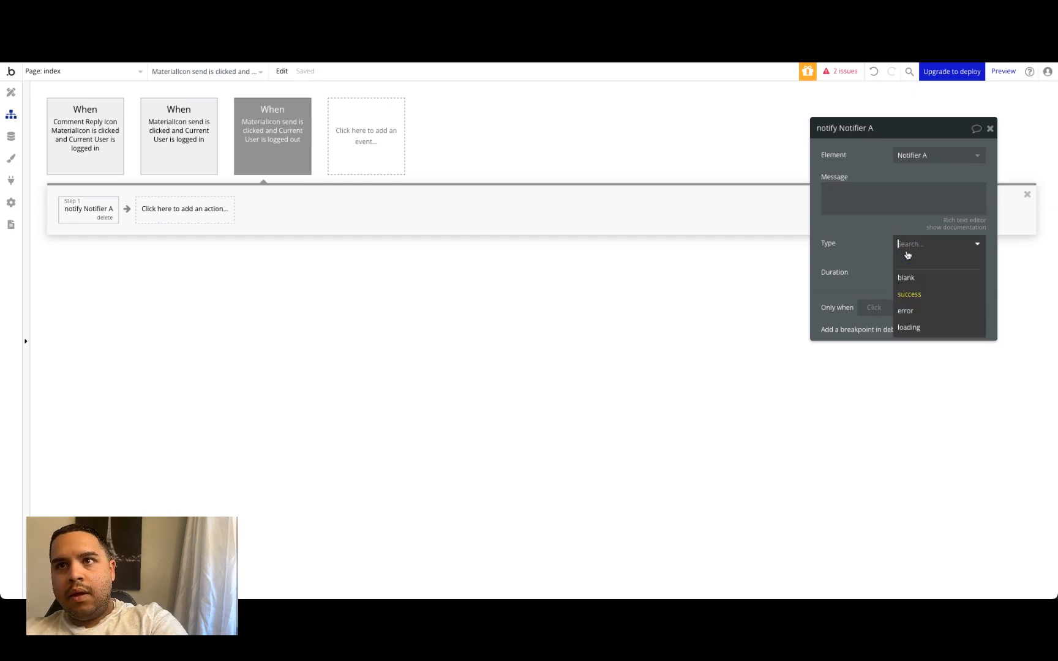
{"action": "left_click", "coordinate": [911, 311]}
{"action": "left_click", "coordinate": [897, 196]}
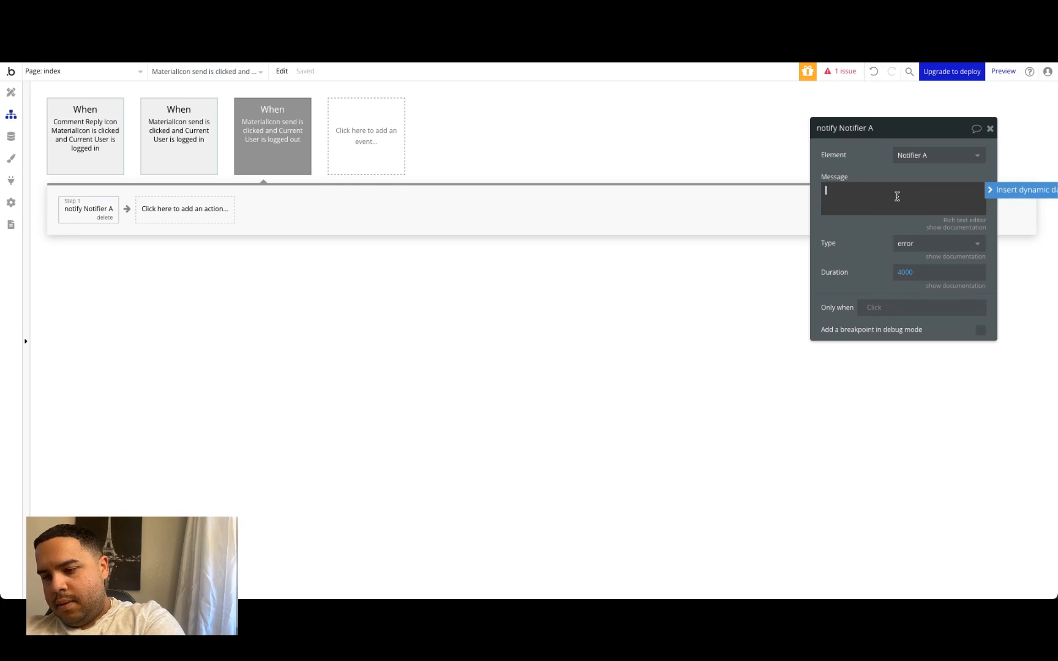
{"action": "type", "text": "You must be logged in to co"}
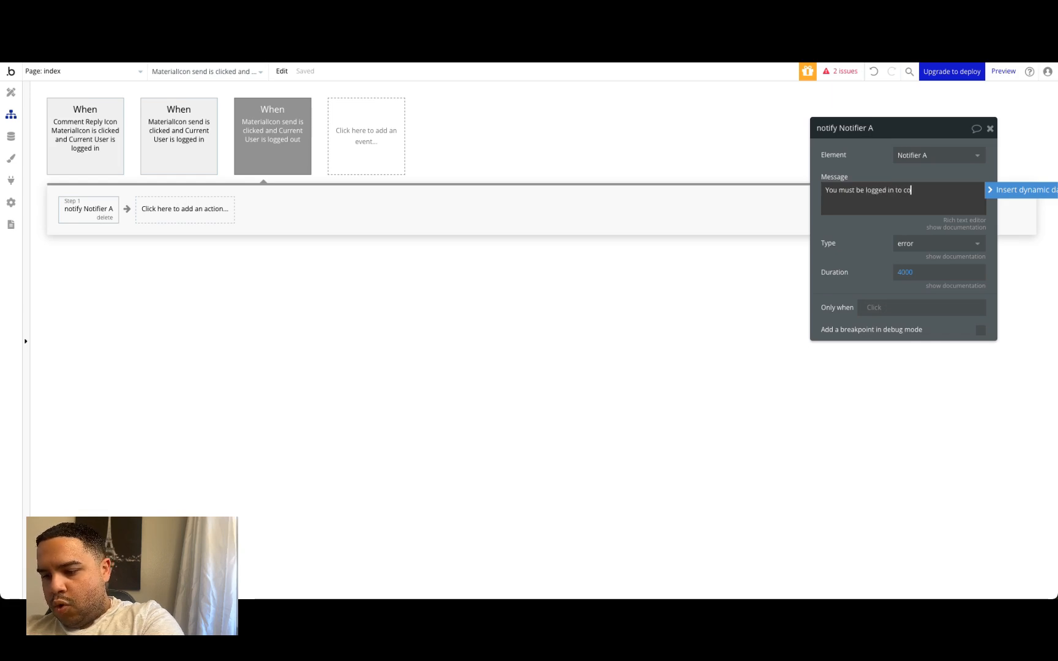
{"action": "type", "text": "mment!"}
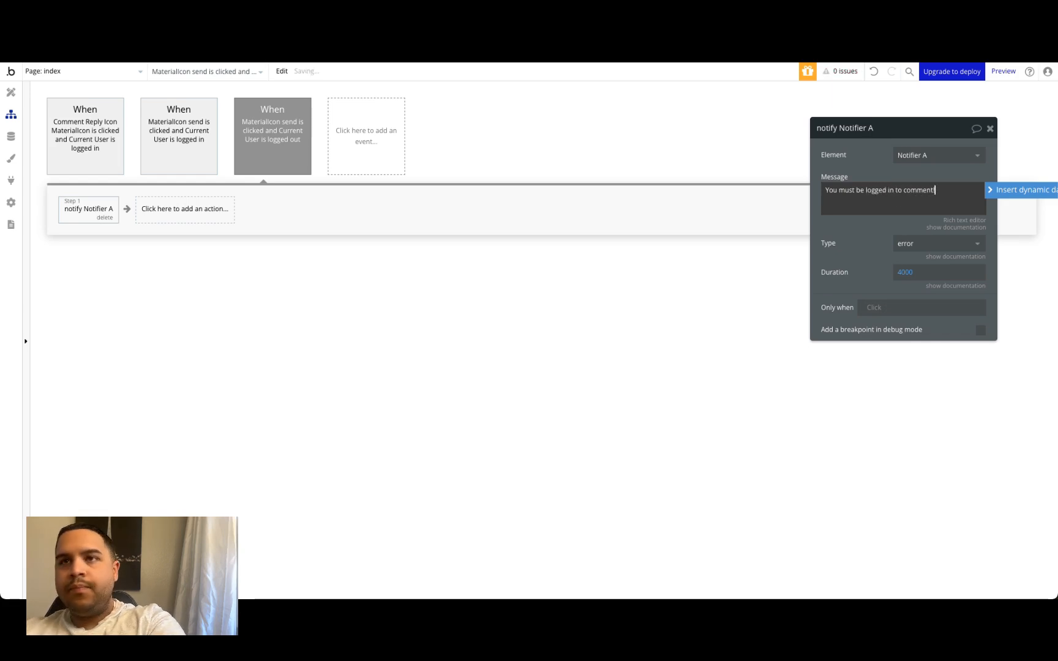
{"action": "left_click", "coordinate": [867, 165]}
- Switch to the app preview, refresh it to the latest version, and disable debugger mode
{"action": "left_click", "coordinate": [732, 30]}
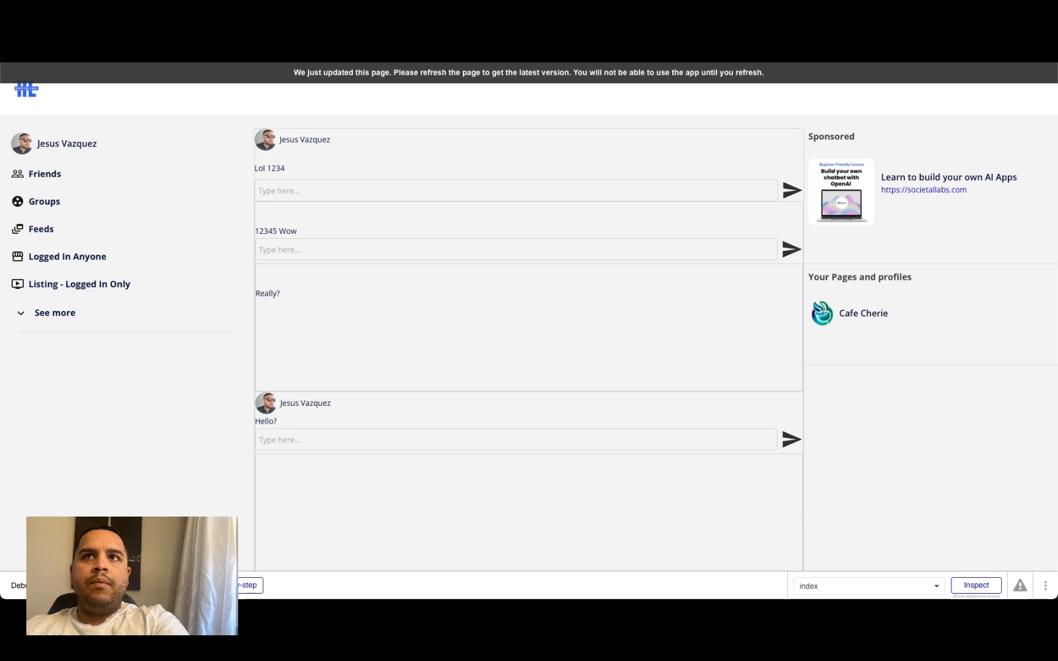
{"action": "left_click", "coordinate": [729, 74]}
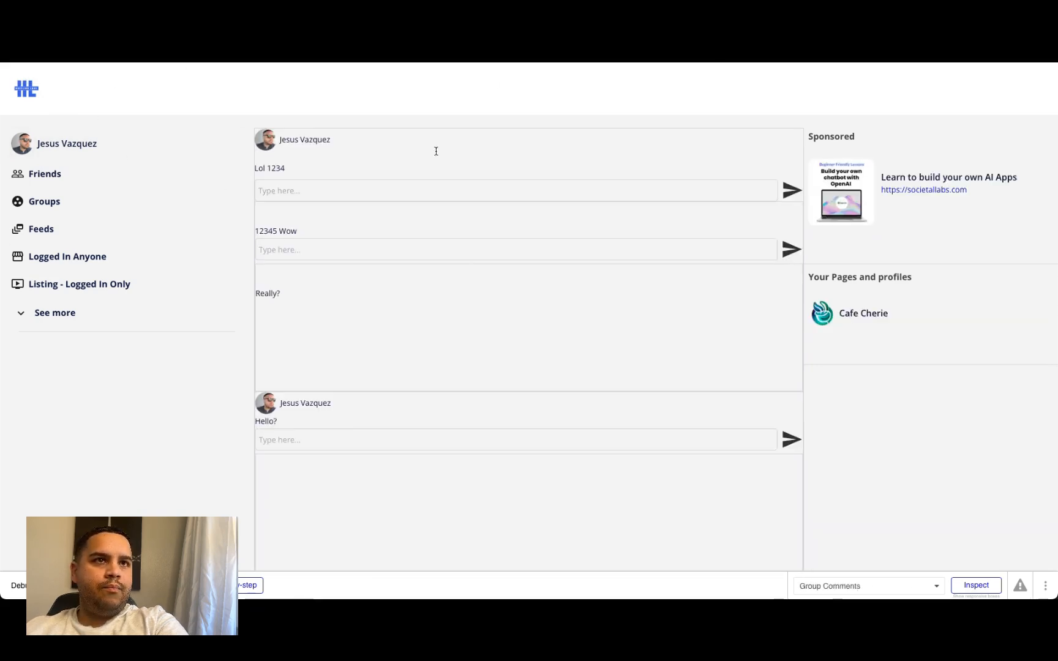
{"action": "left_click", "coordinate": [1045, 585]}
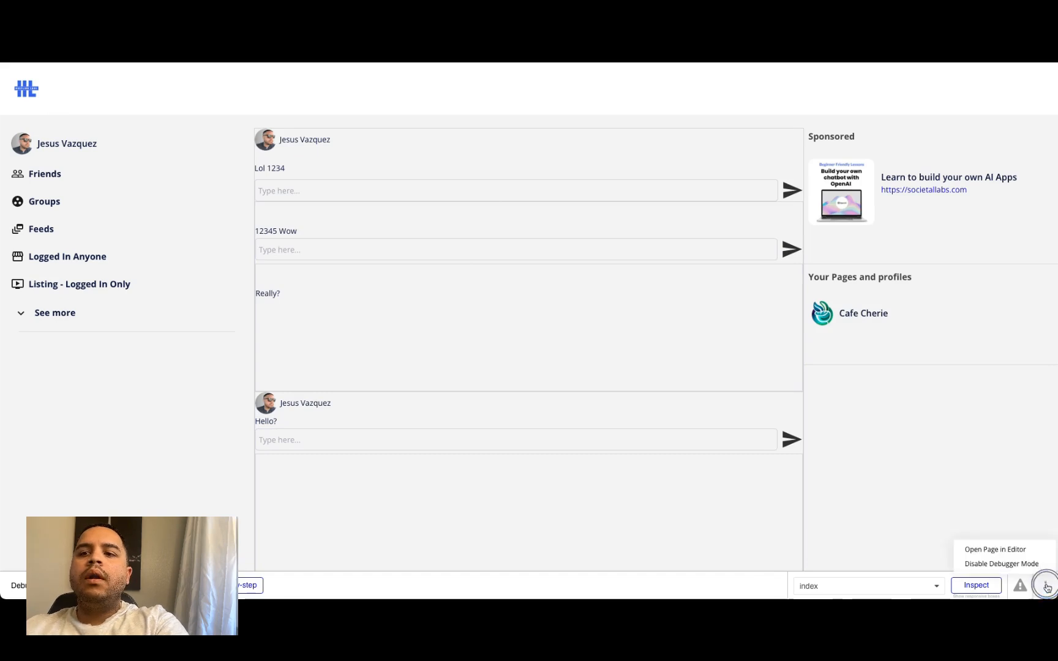
{"action": "left_click", "coordinate": [1015, 565]}
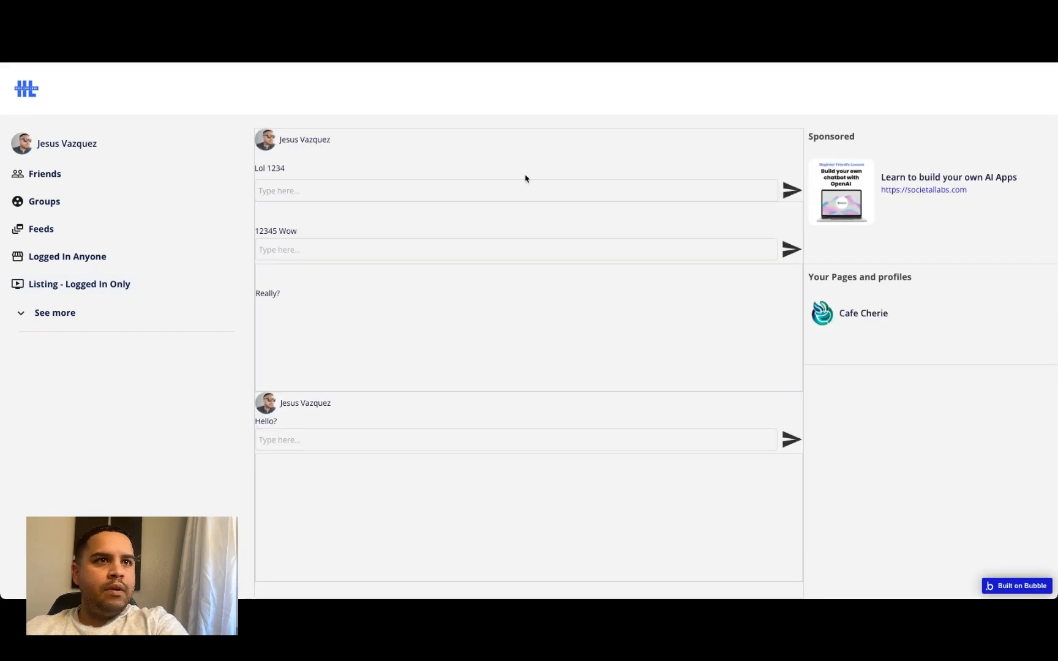
- Return to the page design in the Bubble editor and set Post RepeatingGroup's minimum row height to 10 px
{"action": "left_click", "coordinate": [343, 38]}
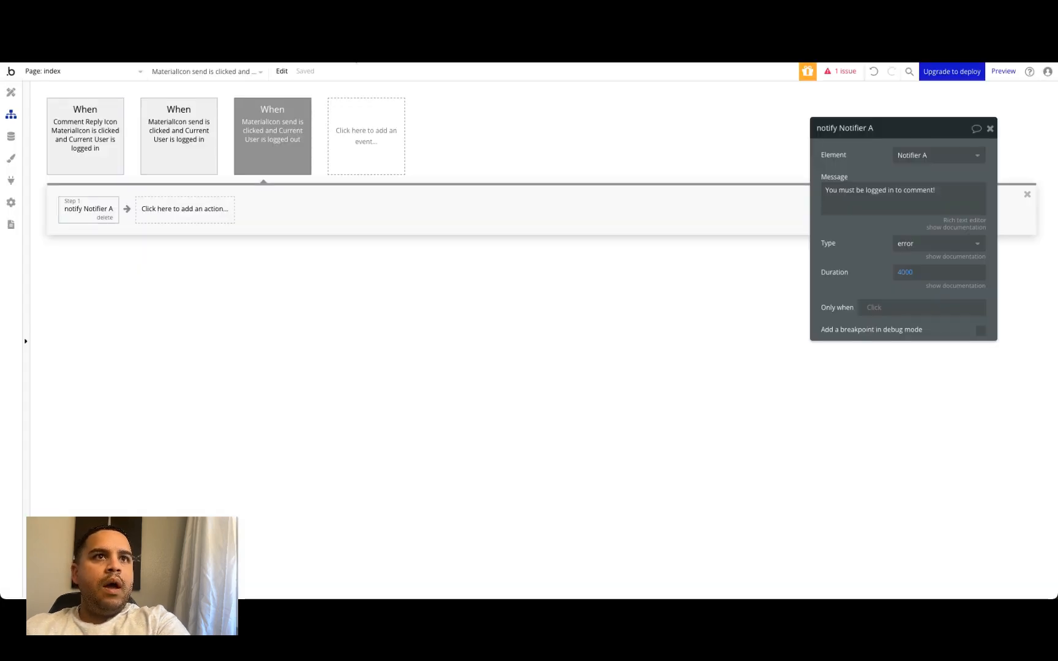
{"action": "left_click", "coordinate": [15, 100]}
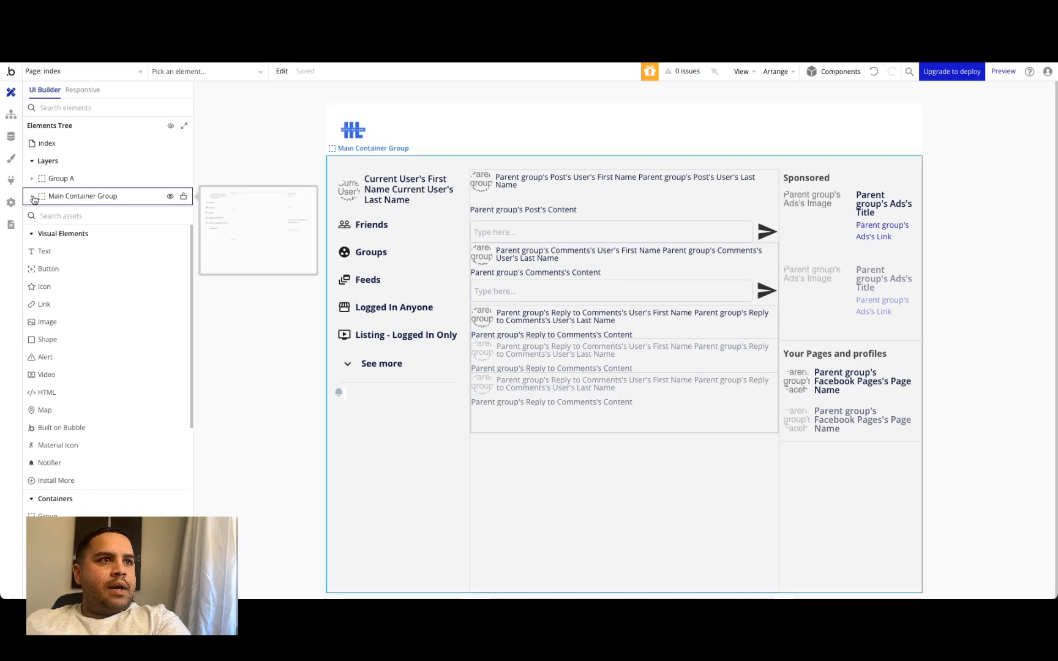
{"action": "left_click", "coordinate": [62, 196]}
{"action": "left_click", "coordinate": [32, 196]}
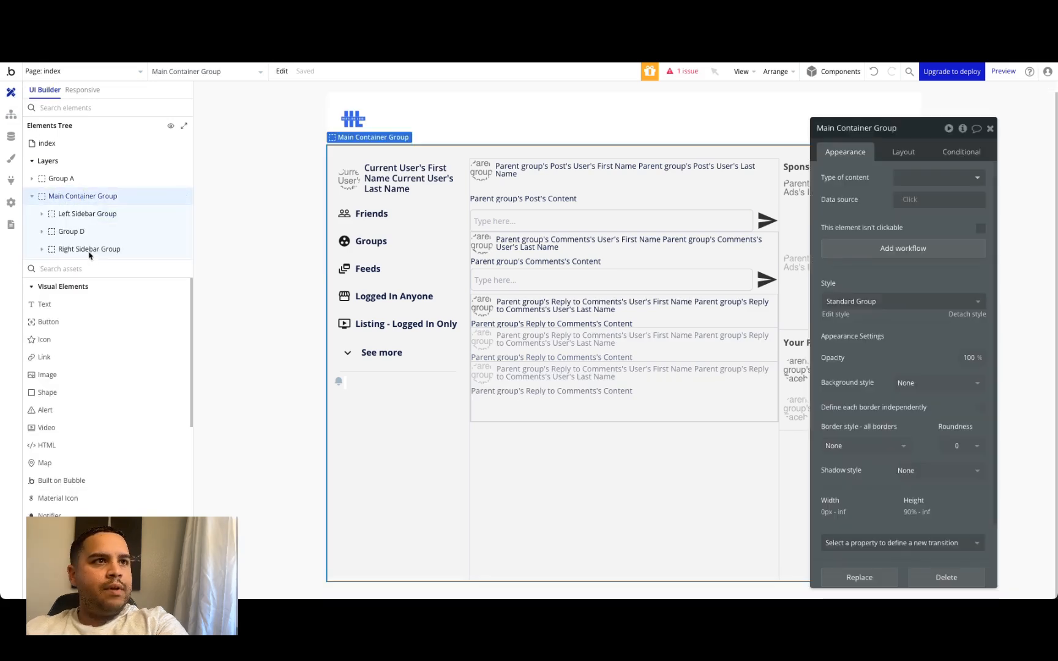
{"action": "left_click", "coordinate": [41, 231]}
{"action": "left_click", "coordinate": [71, 232]}
{"action": "left_click", "coordinate": [91, 249]}
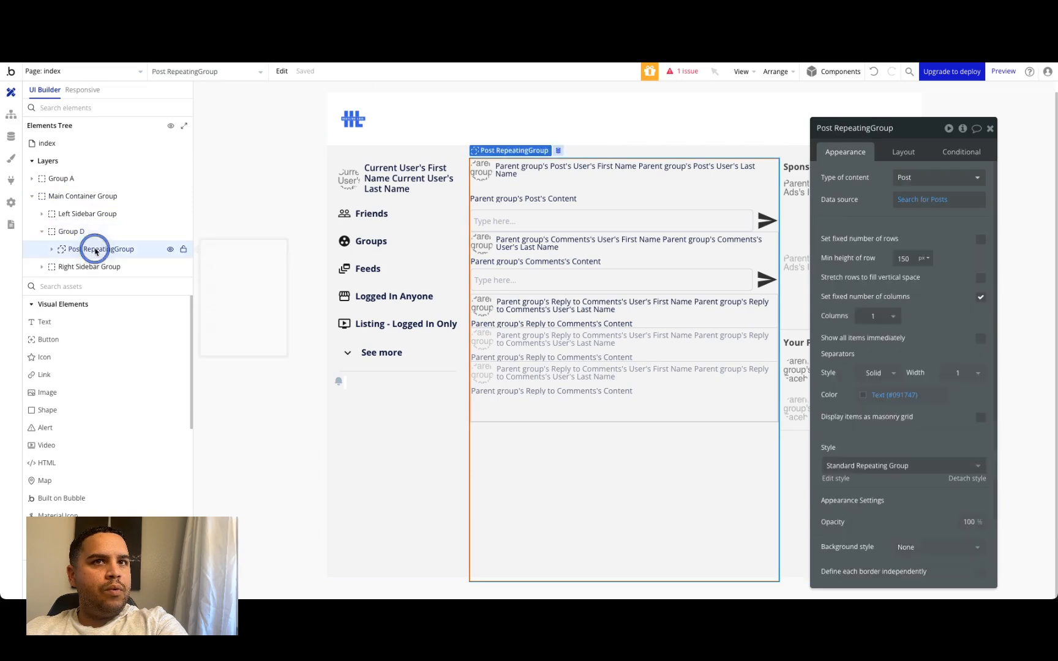
{"action": "double_click", "coordinate": [905, 258]}
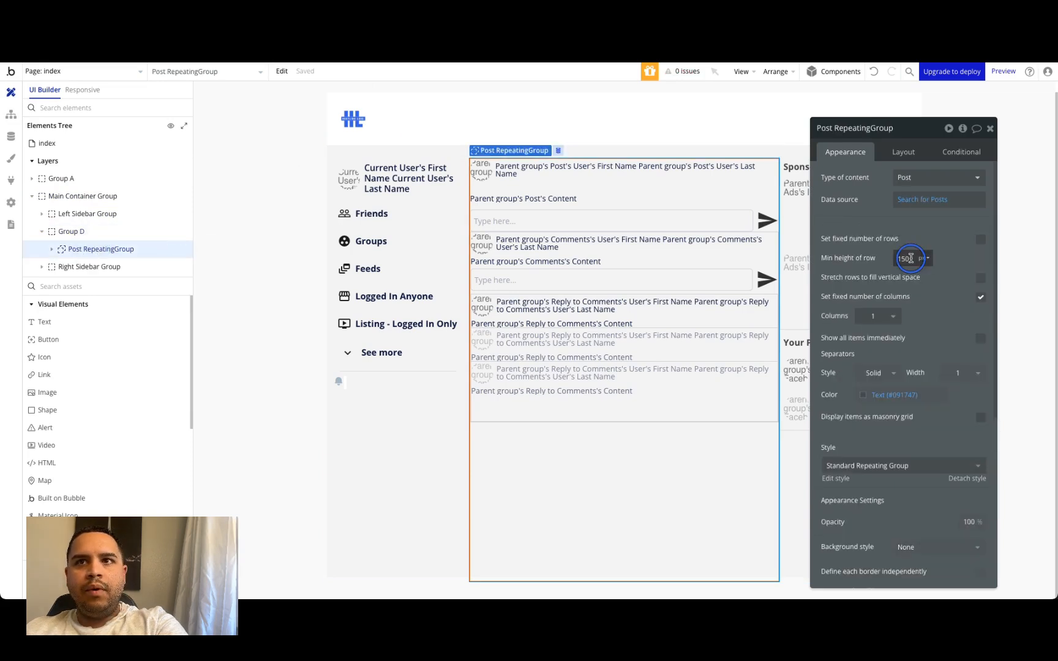
{"action": "type", "text": "10"}
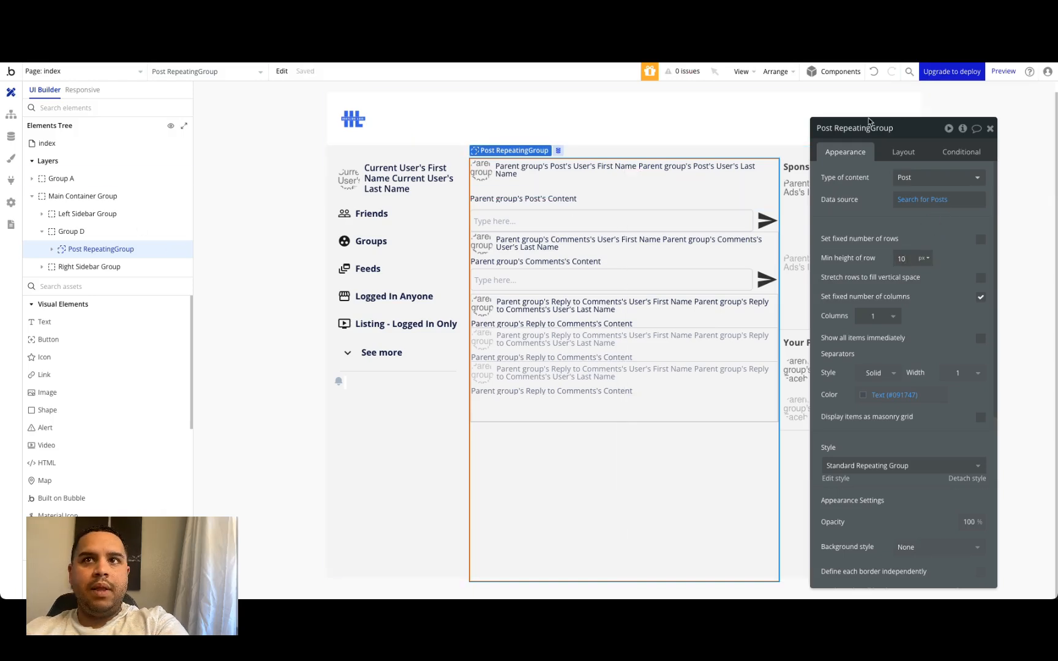
- Set the minimum height of Post Content Group, Comments Input Group and Comments RepeatingGroup to 0 px
{"action": "left_click", "coordinate": [905, 157]}
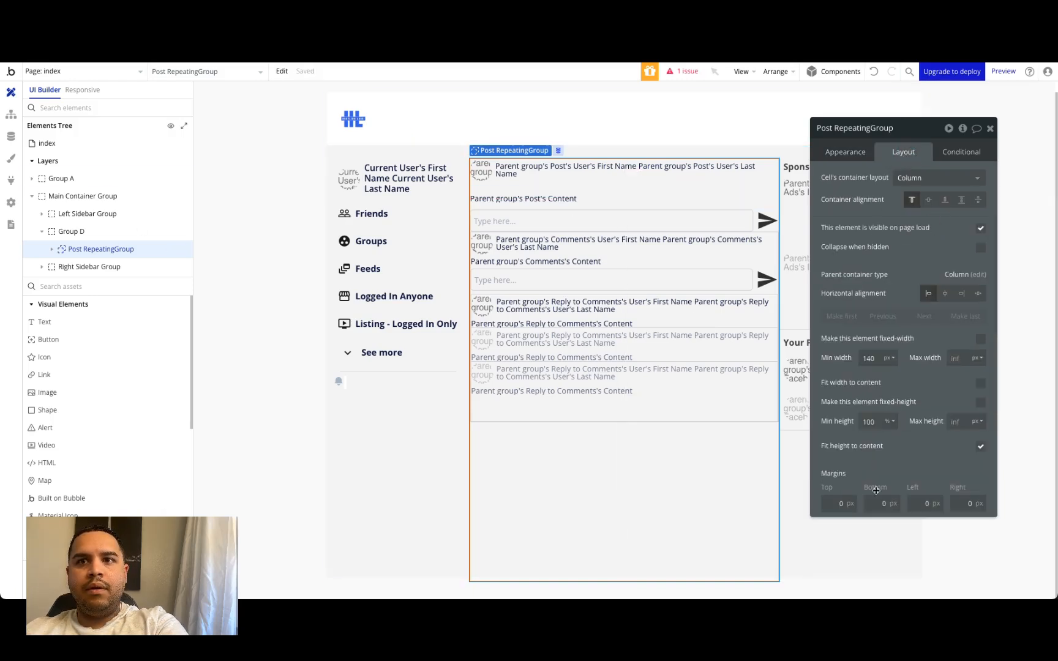
{"action": "left_click", "coordinate": [52, 250]}
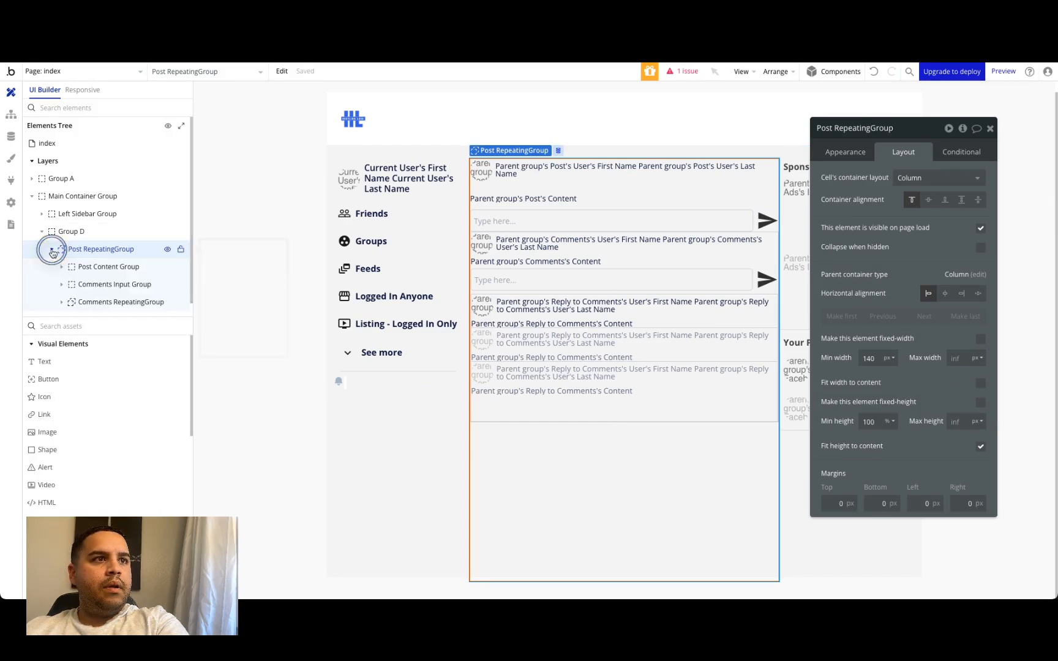
{"action": "left_click", "coordinate": [93, 267]}
{"action": "double_click", "coordinate": [869, 464]}
{"action": "key", "text": "BackSpace"}
{"action": "left_click", "coordinate": [898, 432]}
{"action": "left_click", "coordinate": [113, 284]}
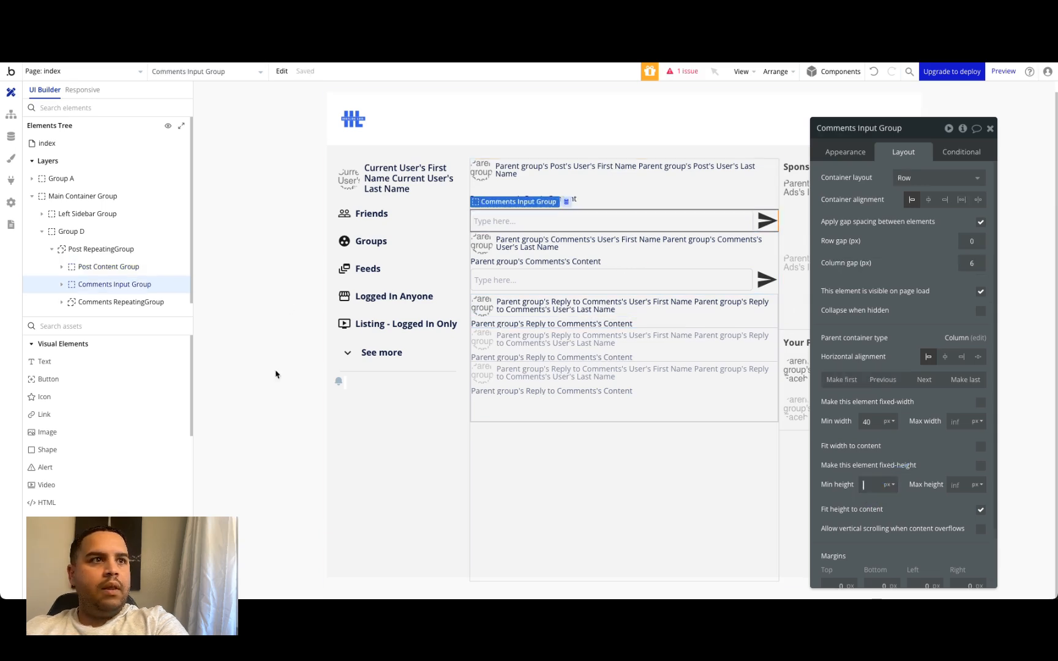
{"action": "left_click", "coordinate": [92, 302]}
{"action": "double_click", "coordinate": [870, 421]}
{"action": "key", "text": "BackSpace"}
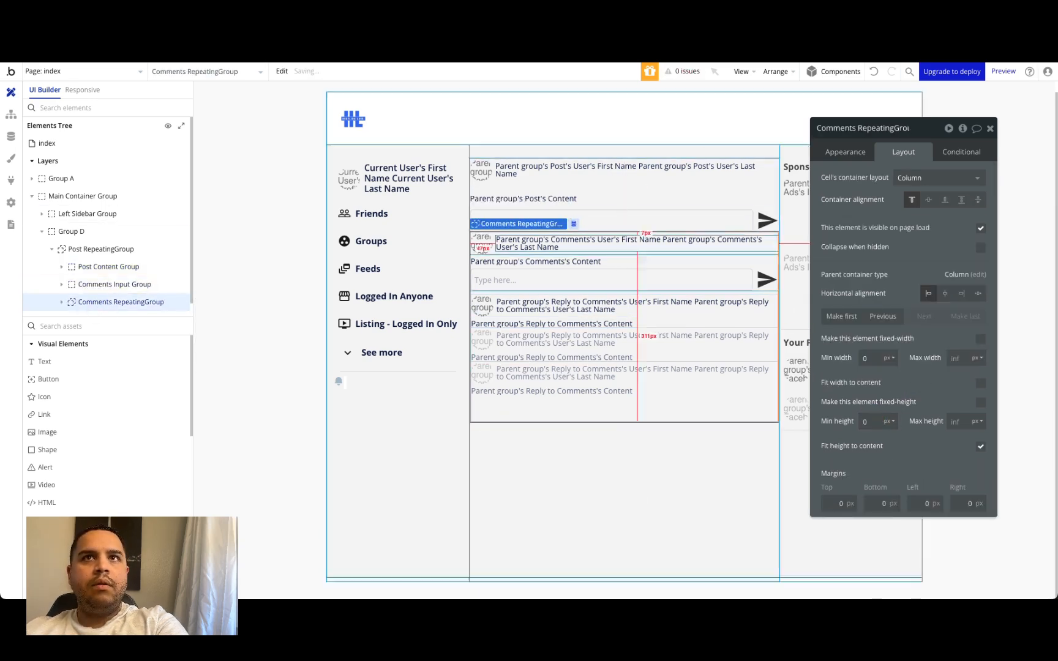
- Refresh the app preview to check the spacing of the feed, and return to the Bubble editor
{"action": "left_click", "coordinate": [676, 38]}
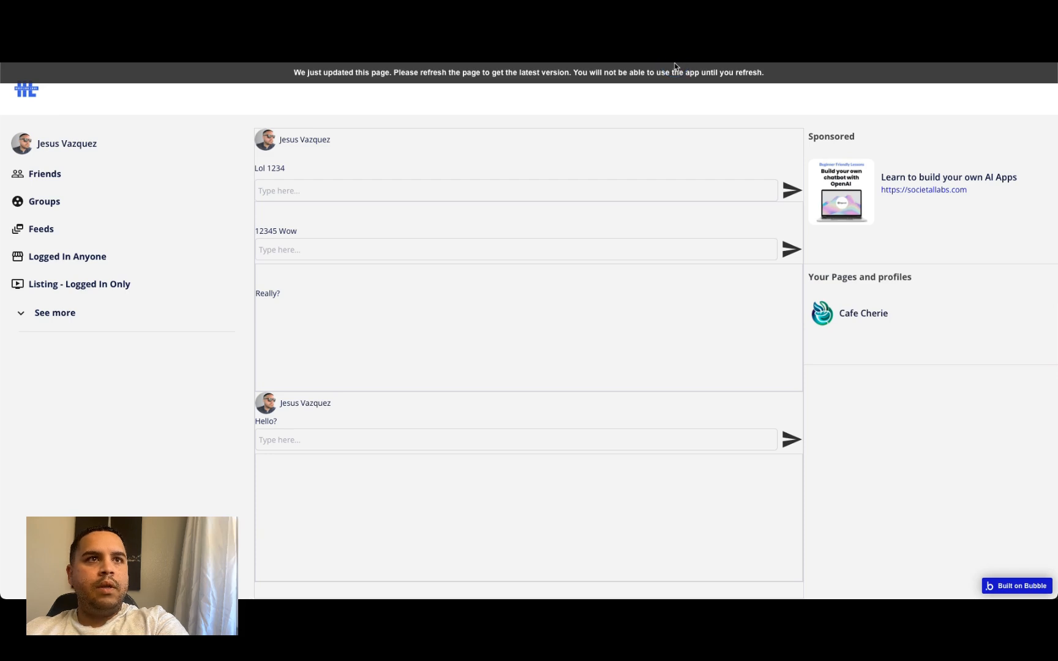
{"action": "key", "text": "super+r"}
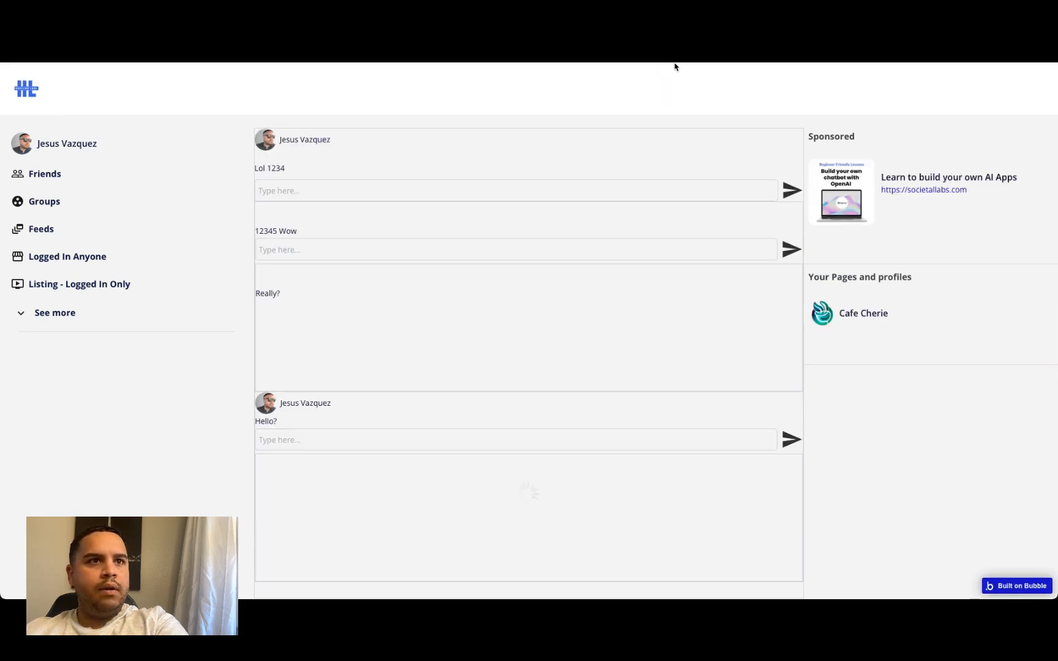
{"action": "left_click", "coordinate": [232, 36]}
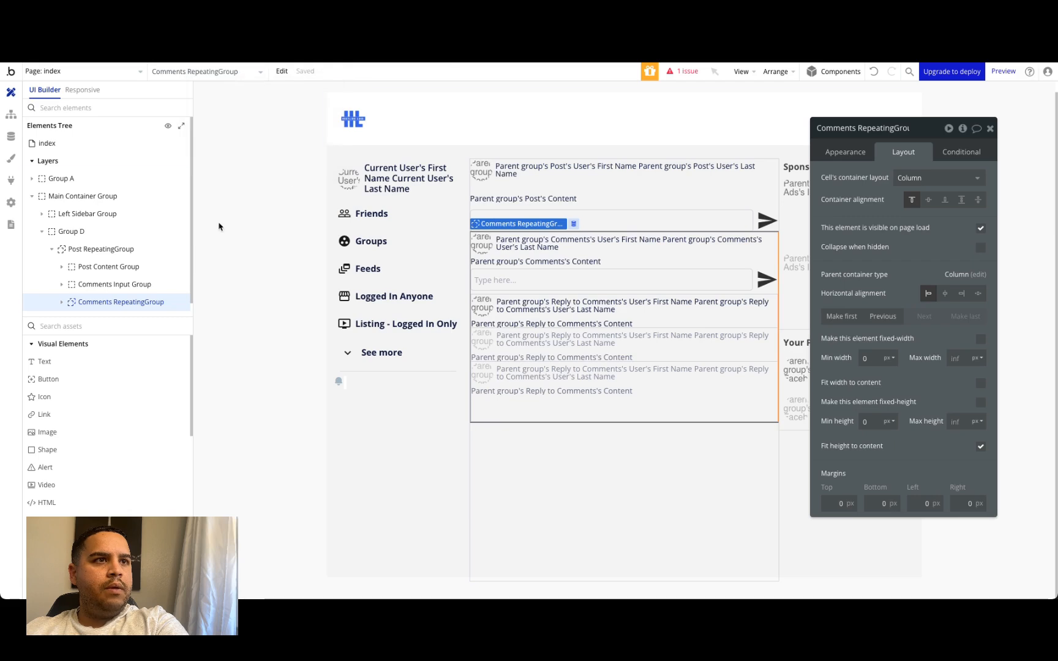
- Set both the separator style and the border style of Comments RepeatingGroup to None
{"action": "left_click", "coordinate": [850, 150]}
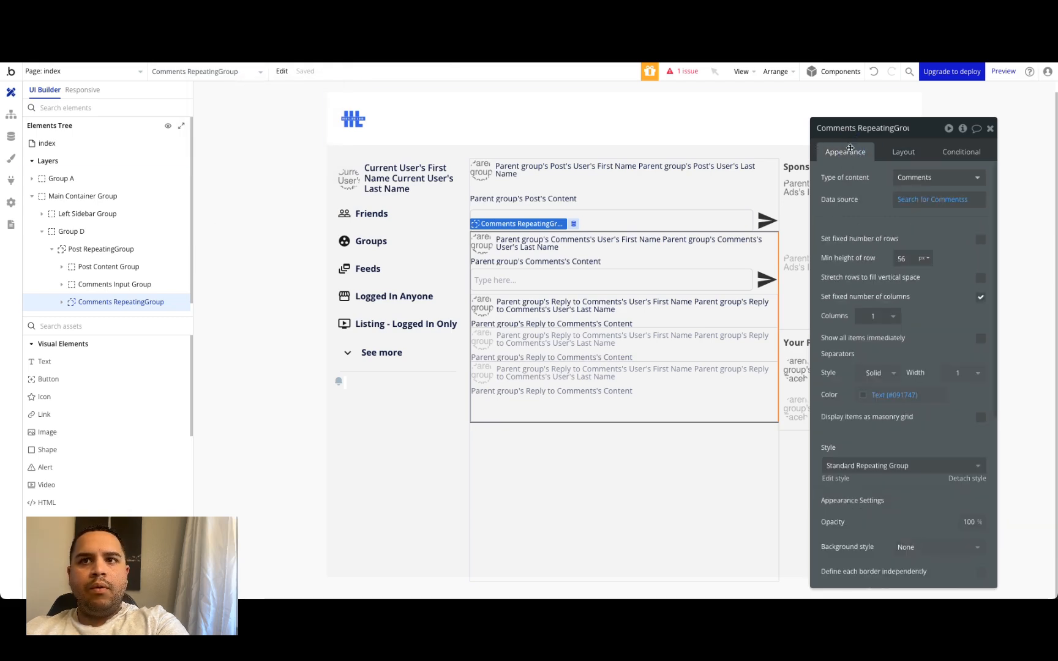
{"action": "left_click", "coordinate": [874, 373]}
{"action": "left_click", "coordinate": [872, 395]}
{"action": "left_click", "coordinate": [946, 314]}
{"action": "scroll", "coordinate": [947, 313], "scroll_direction": "down", "scroll_amount": 5}
{"action": "left_click", "coordinate": [863, 326]}
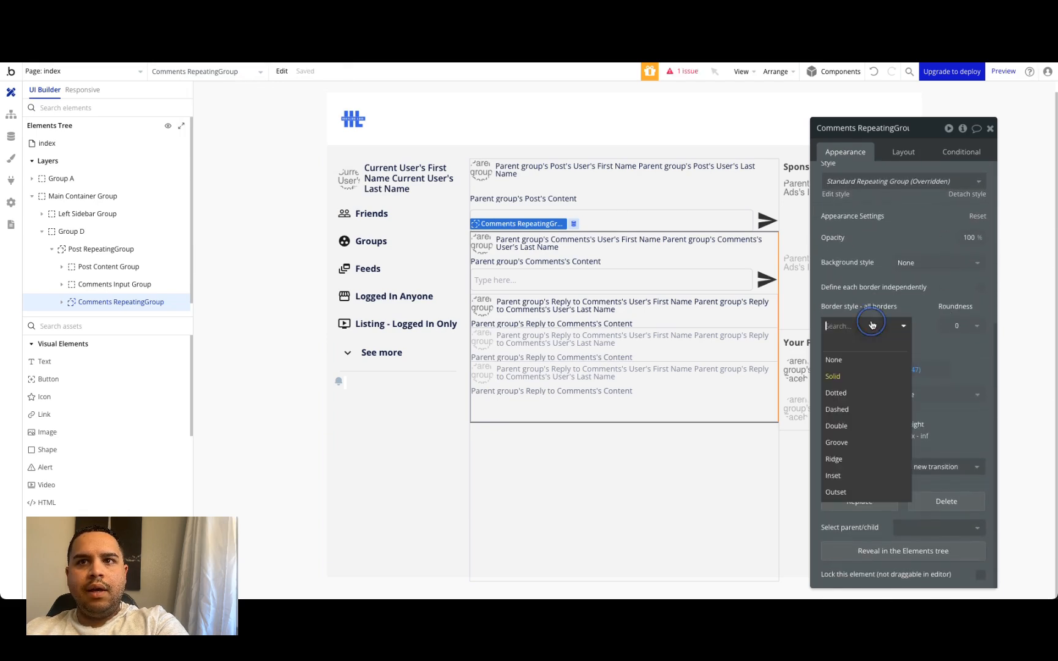
{"action": "left_click", "coordinate": [840, 363]}
- Set both the separator style and the border style of Post RepeatingGroup to None
{"action": "left_click", "coordinate": [122, 283]}
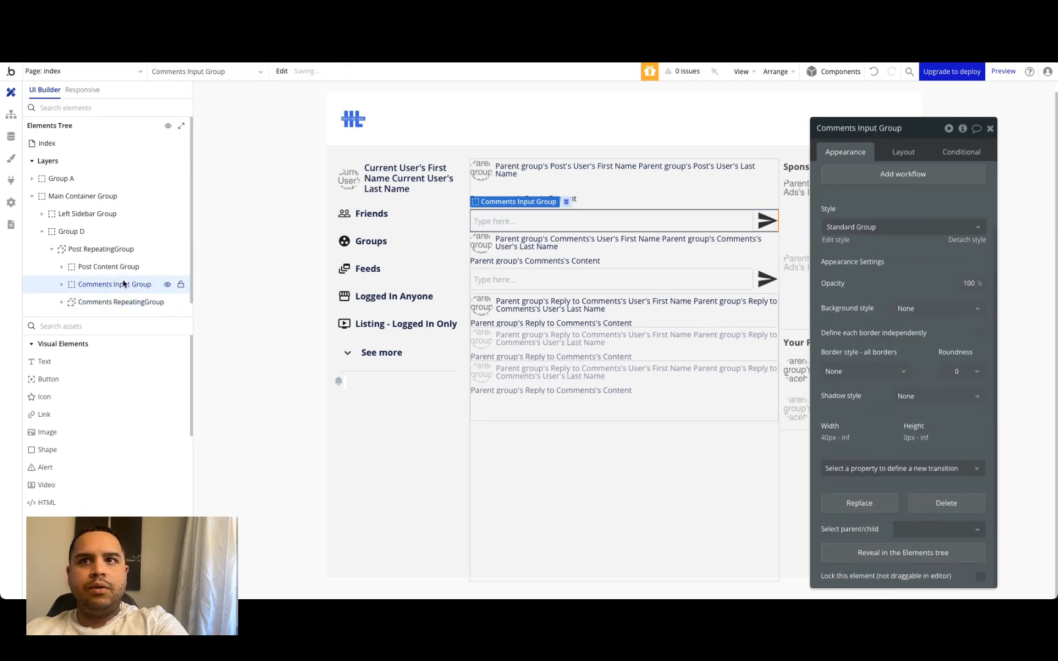
{"action": "left_click", "coordinate": [114, 268]}
{"action": "left_click", "coordinate": [110, 247]}
{"action": "left_click", "coordinate": [879, 299]}
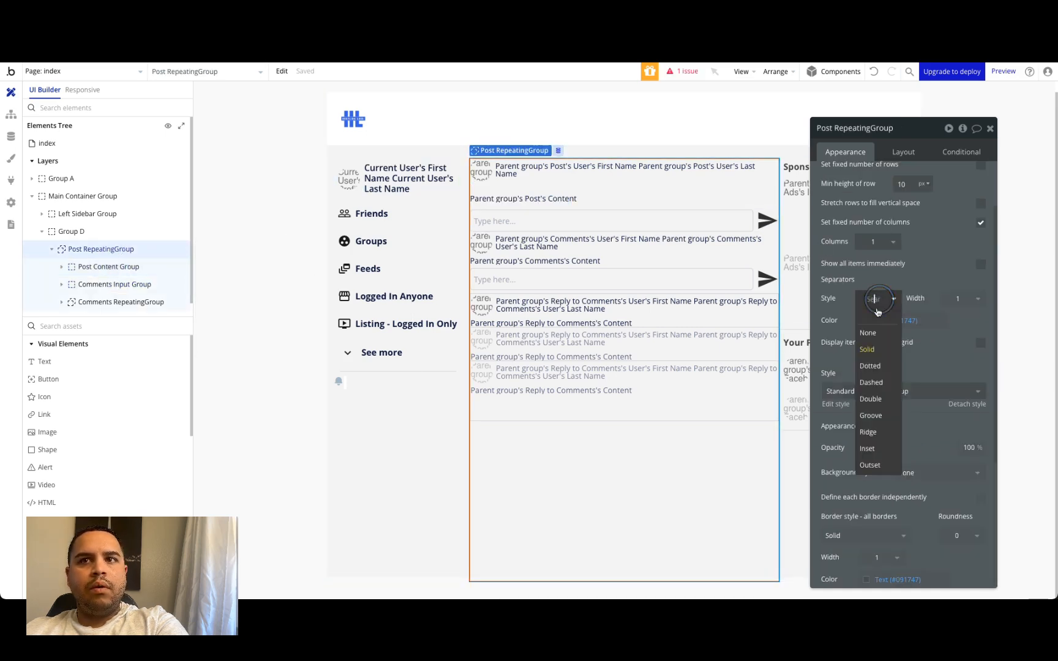
{"action": "left_click", "coordinate": [870, 333]}
{"action": "scroll", "coordinate": [878, 315], "scroll_direction": "down", "scroll_amount": 5}
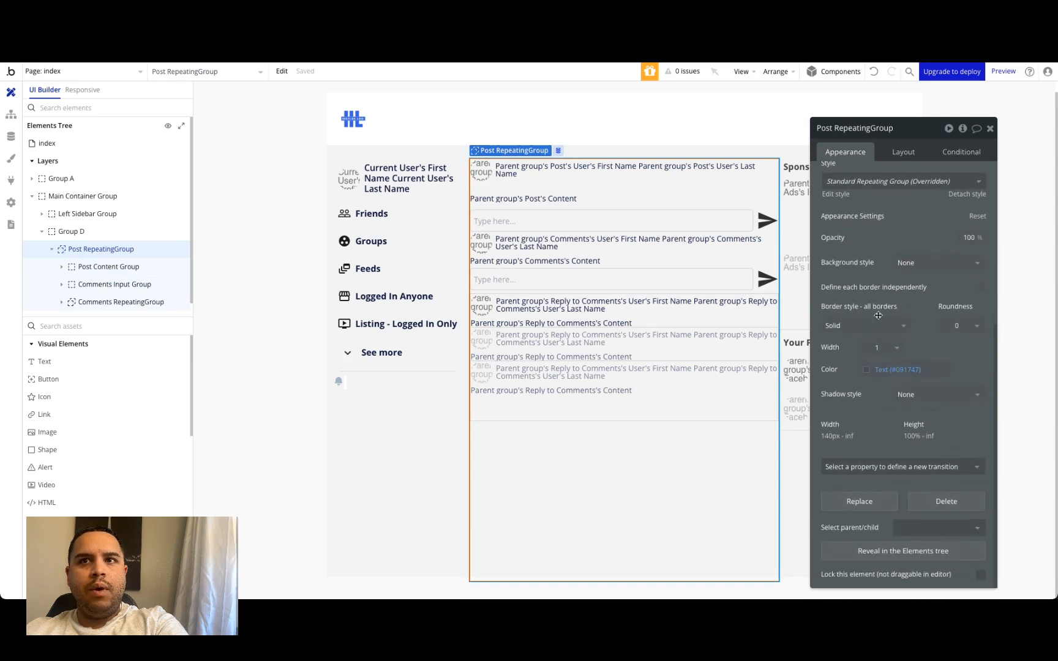
{"action": "left_click", "coordinate": [874, 325]}
{"action": "left_click", "coordinate": [836, 358]}
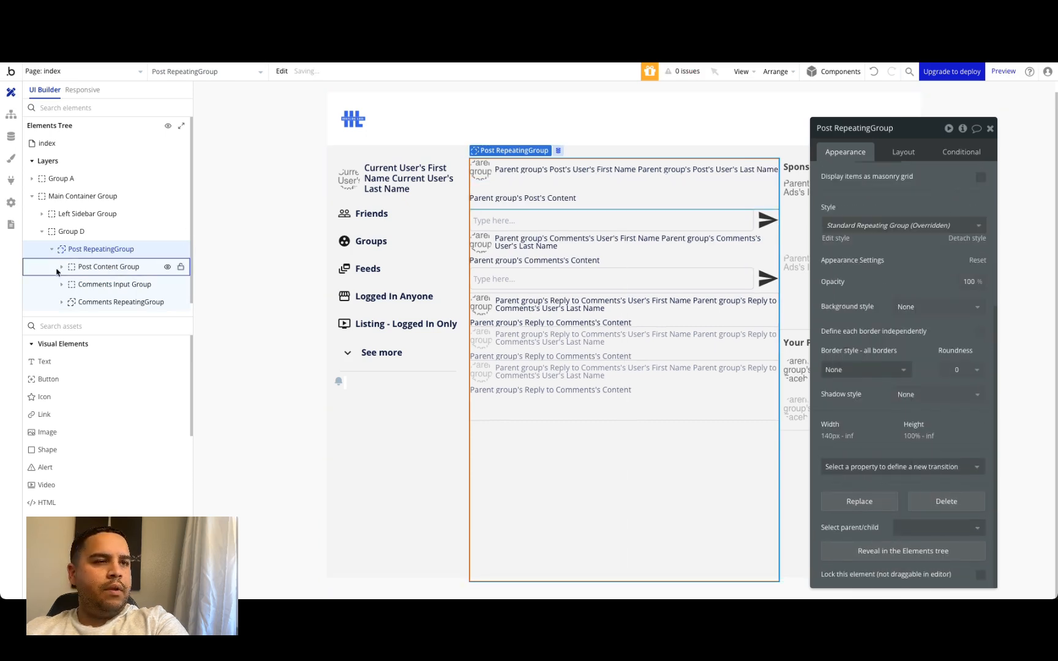
- Set the minimum height of Comments Container Group, inside Comments RepeatingGroup, to 0 px
{"action": "scroll", "coordinate": [61, 274], "scroll_direction": "down", "scroll_amount": 1}
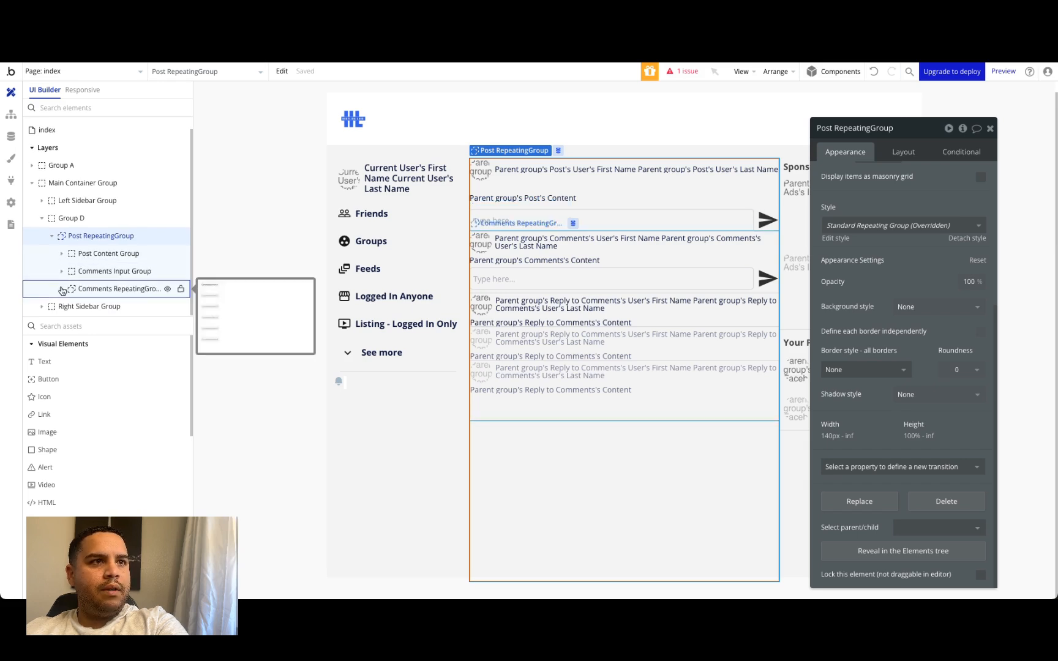
{"action": "left_click", "coordinate": [61, 289]}
{"action": "left_click", "coordinate": [113, 308]}
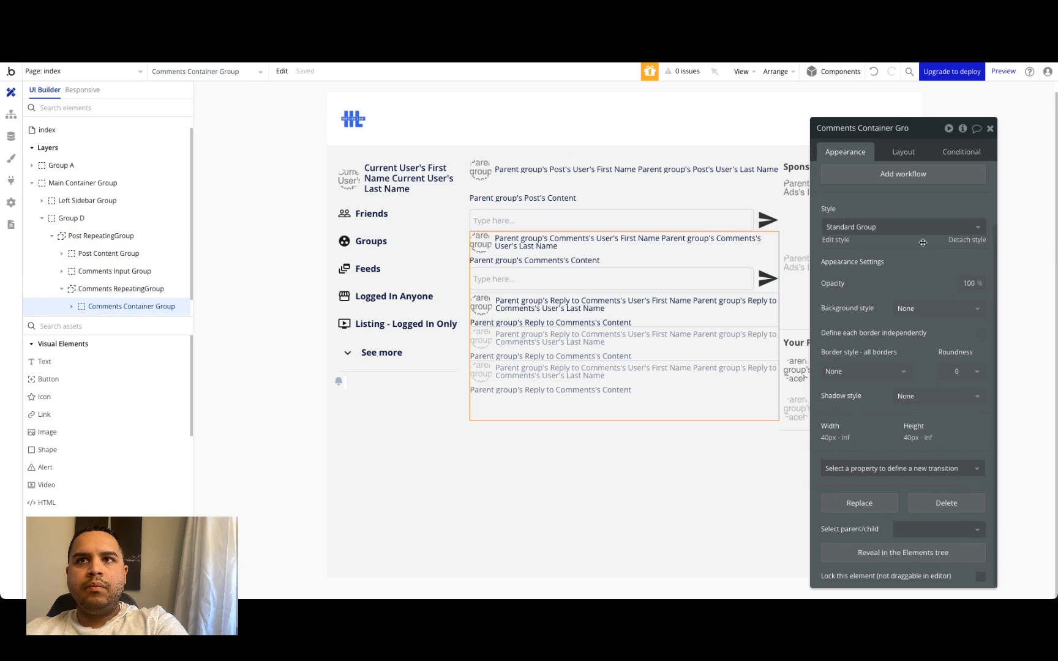
{"action": "left_click", "coordinate": [902, 153]}
{"action": "double_click", "coordinate": [876, 417]}
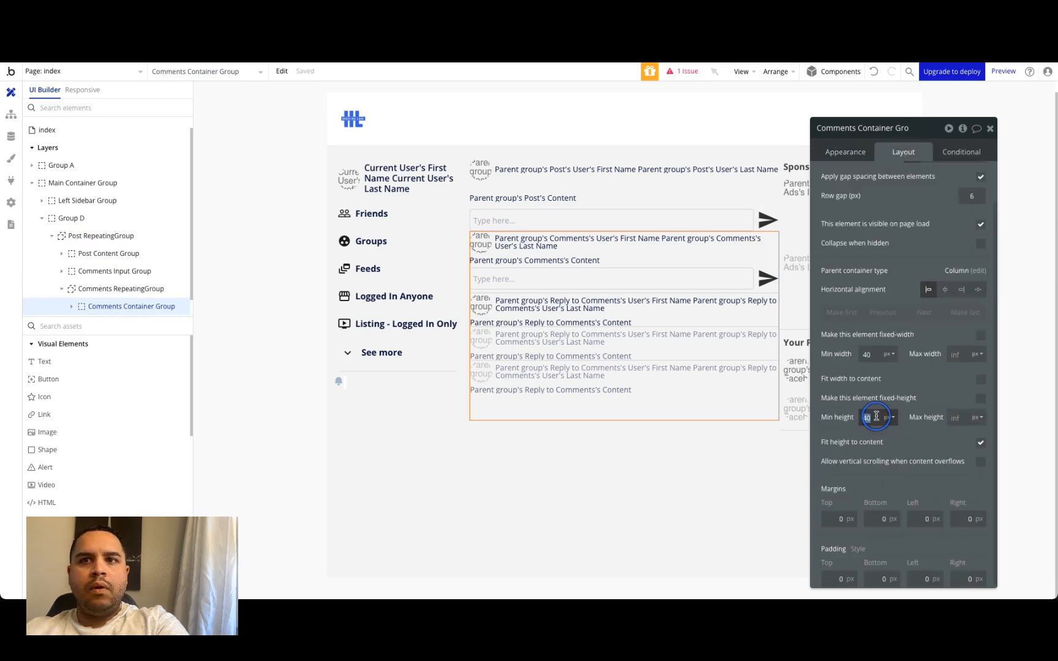
{"action": "type", "text": "0"}
{"action": "left_click", "coordinate": [902, 383]}
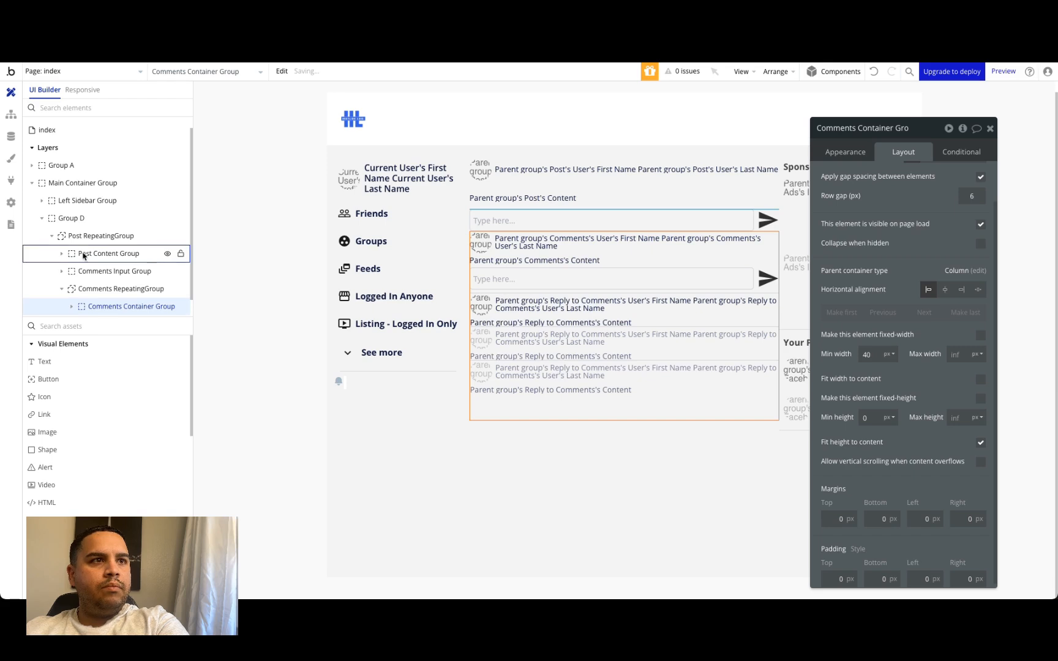
- Set the minimum height of Group Comments, inside Comments Container Group, to 0 px
{"action": "scroll", "coordinate": [84, 255], "scroll_direction": "down", "scroll_amount": 1}
{"action": "left_click", "coordinate": [71, 289]}
{"action": "scroll", "coordinate": [98, 270], "scroll_direction": "down", "scroll_amount": 1}
{"action": "left_click", "coordinate": [124, 273]}
{"action": "double_click", "coordinate": [866, 417]}
{"action": "key", "text": "BackSpace"}
{"action": "type", "text": "0"}
{"action": "left_click", "coordinate": [914, 371]}
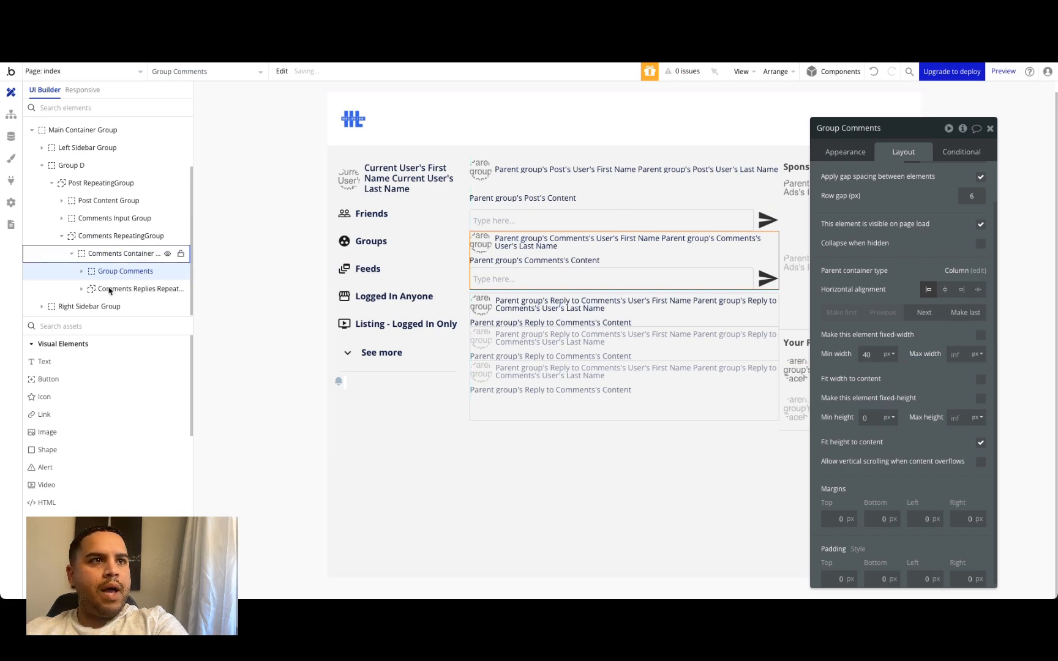
- Set the minimum height of the Comments Replies RepeatingGroup to 0 px
{"action": "left_click", "coordinate": [114, 289]}
{"action": "double_click", "coordinate": [866, 420]}
{"action": "key", "text": "BackSpace"}
{"action": "type", "text": "0"}
{"action": "left_click", "coordinate": [912, 376]}
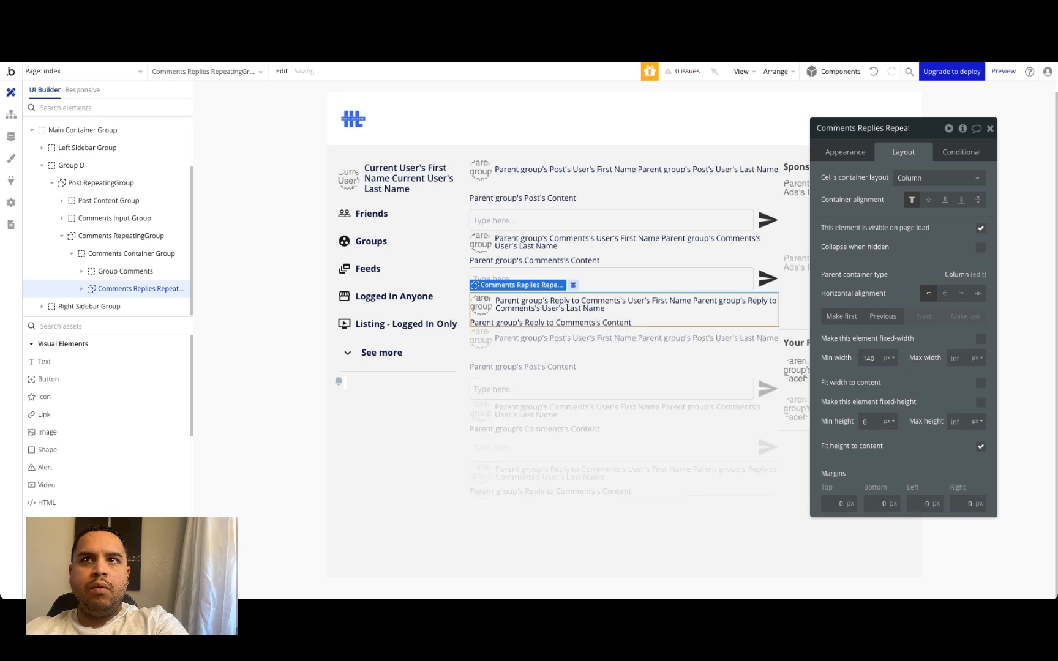
- Set both the separator style and the border style of the Comments Replies RepeatingGroup to None
{"action": "left_click", "coordinate": [846, 153]}
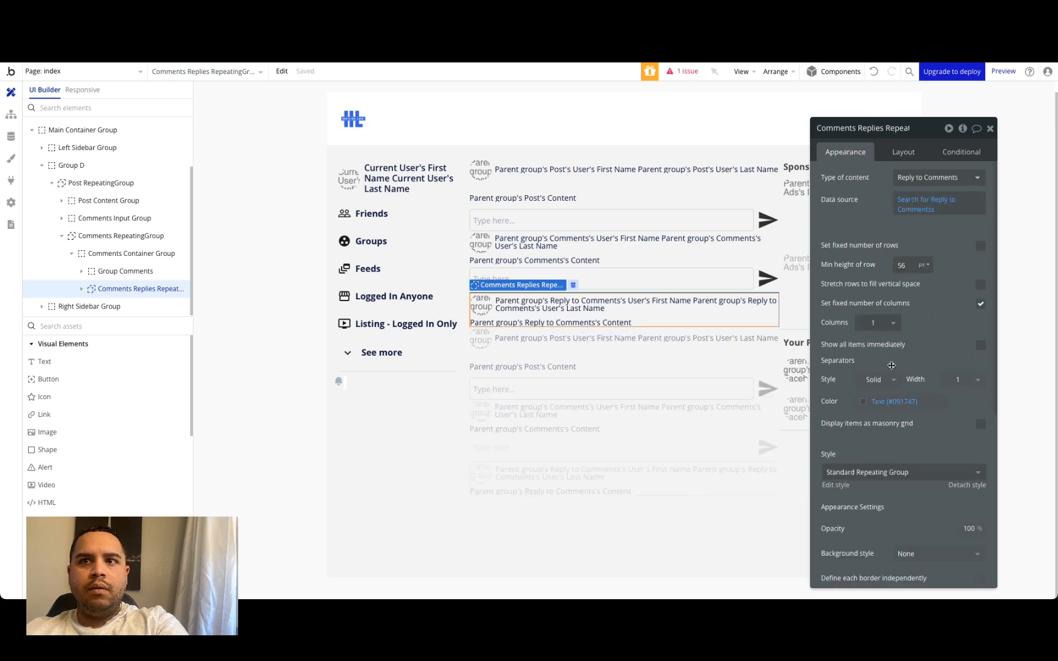
{"action": "left_click", "coordinate": [875, 380]}
{"action": "left_click", "coordinate": [868, 414]}
{"action": "scroll", "coordinate": [911, 370], "scroll_direction": "down", "scroll_amount": 3}
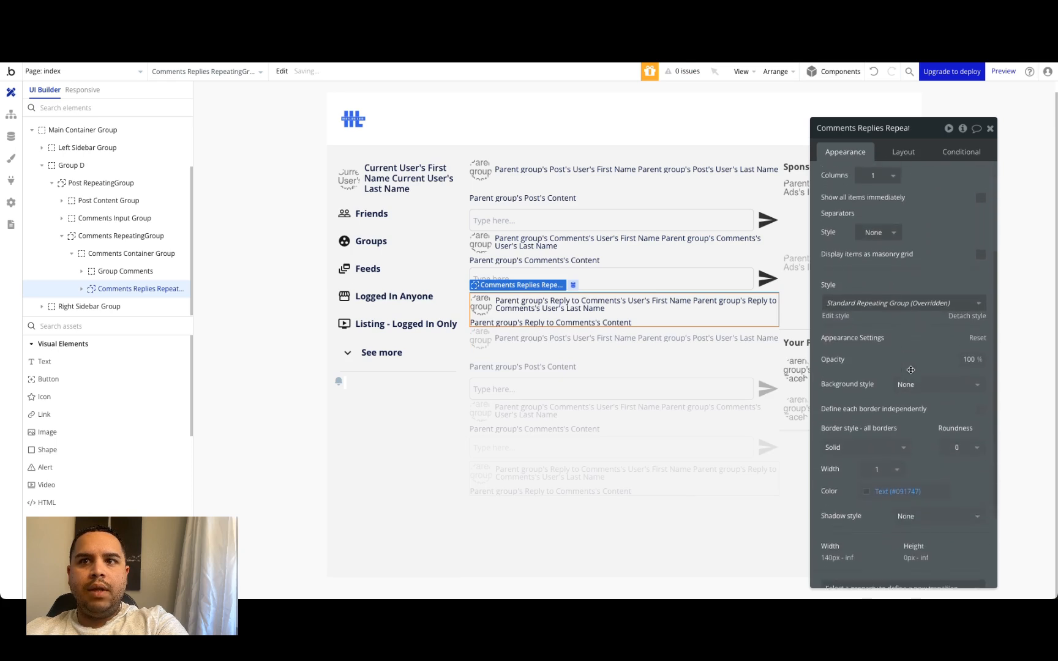
{"action": "left_click", "coordinate": [886, 438]}
{"action": "left_click", "coordinate": [850, 471]}
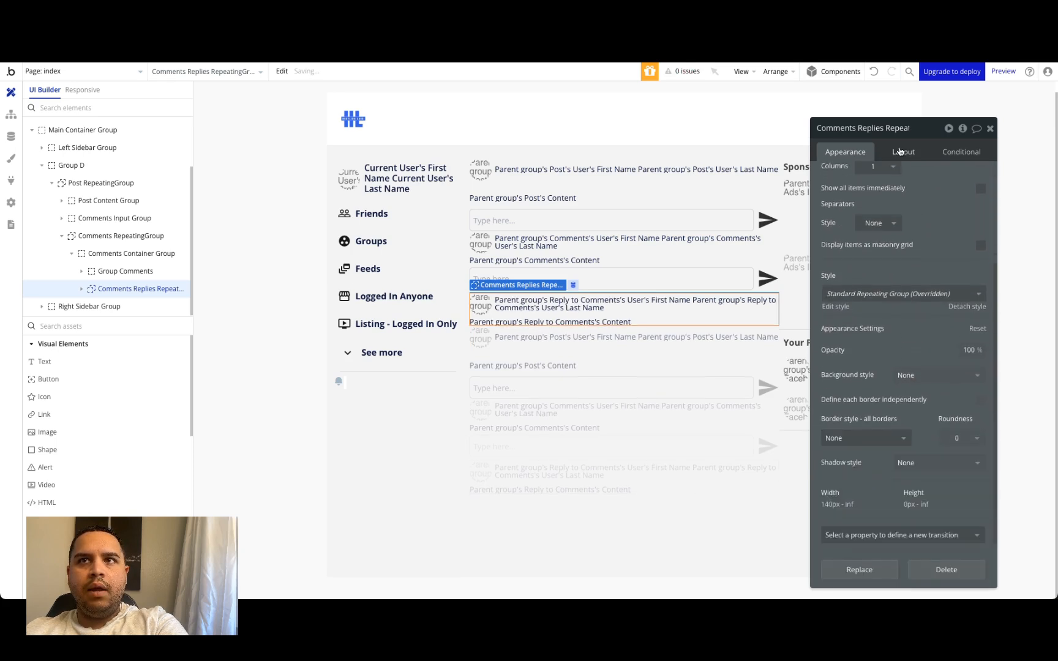
- Reduce the minimum height of Group Reply to Comments, inside the replies repeating group, to 0 px
{"action": "left_click", "coordinate": [900, 153]}
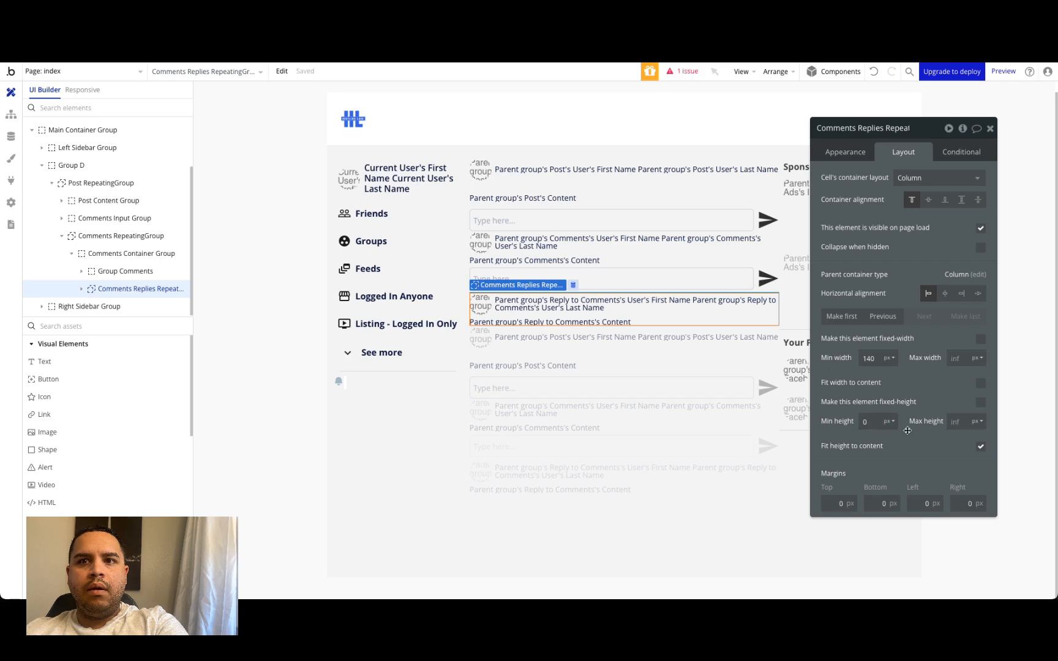
{"action": "left_click", "coordinate": [130, 273]}
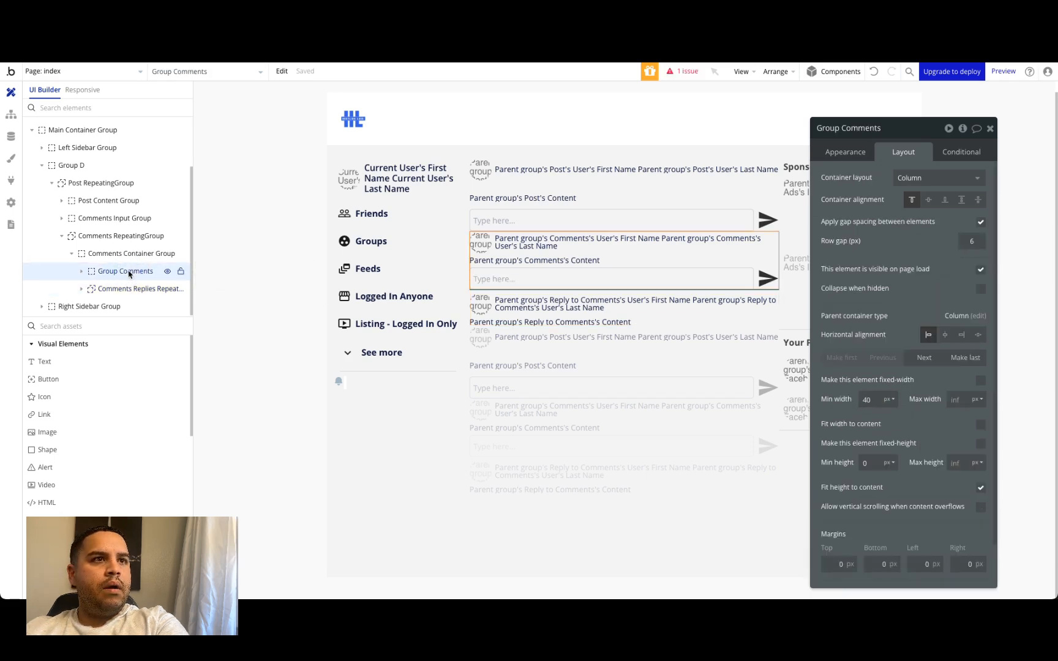
{"action": "left_click", "coordinate": [81, 287]}
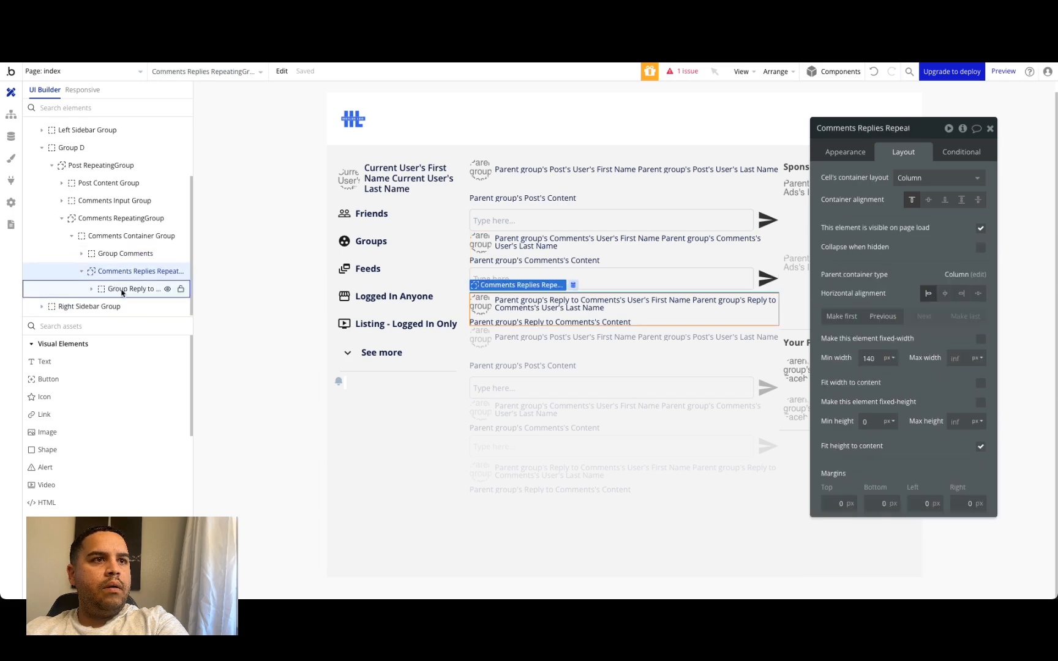
{"action": "left_click", "coordinate": [122, 289]}
{"action": "left_click", "coordinate": [872, 465]}
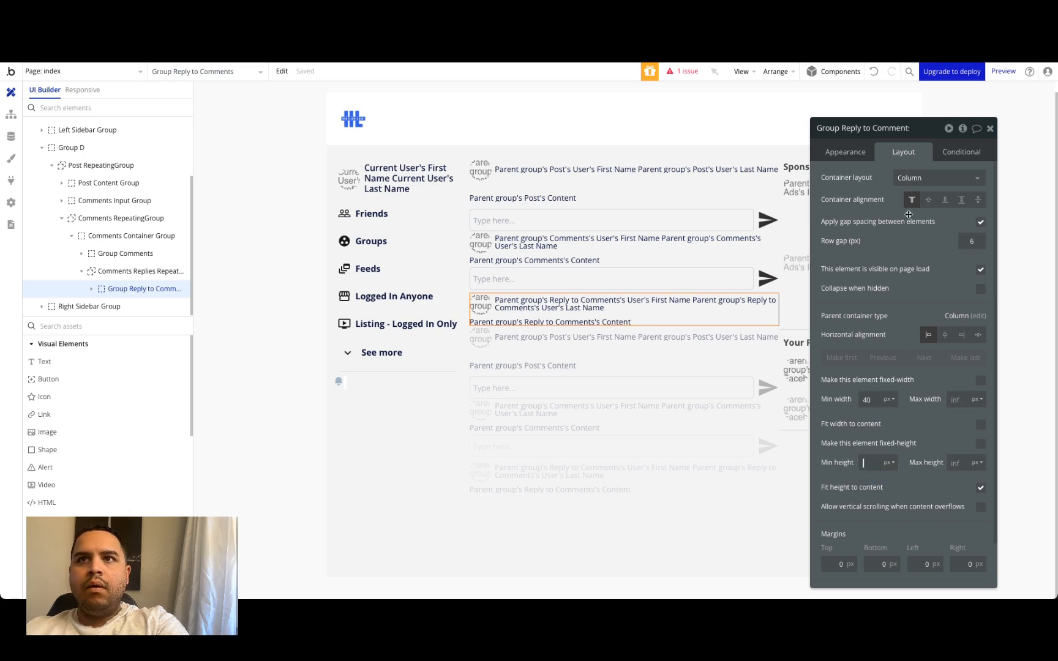
{"action": "left_click", "coordinate": [833, 151]}
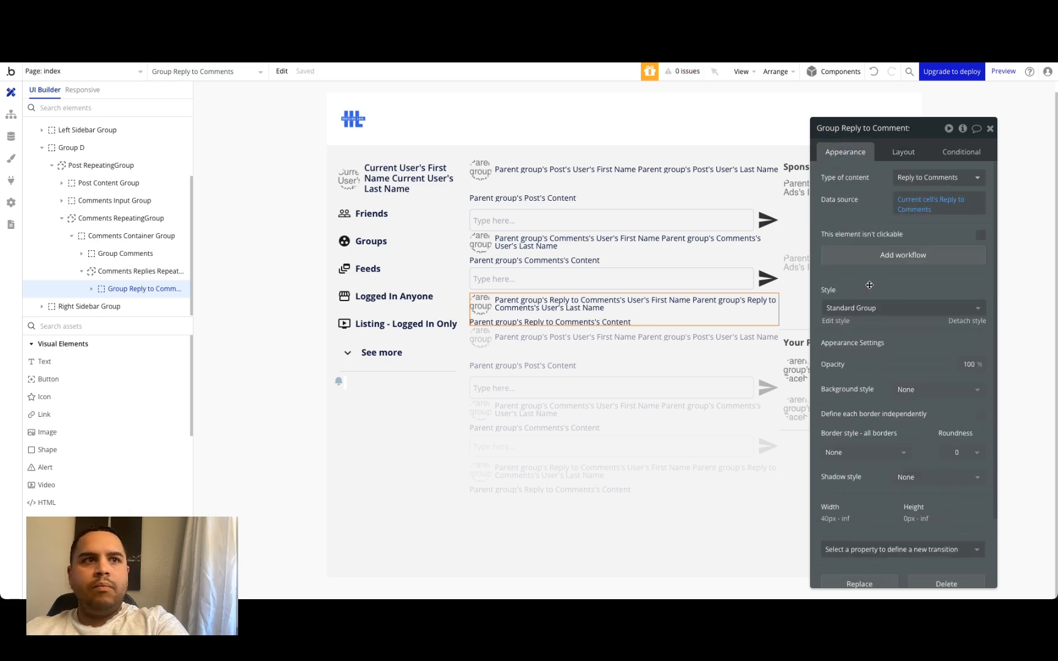
- Inspect the group nested in Group Reply to Comments, and check the feed layout in the refreshed app preview
{"action": "left_click", "coordinate": [91, 288]}
{"action": "left_click", "coordinate": [126, 270]}
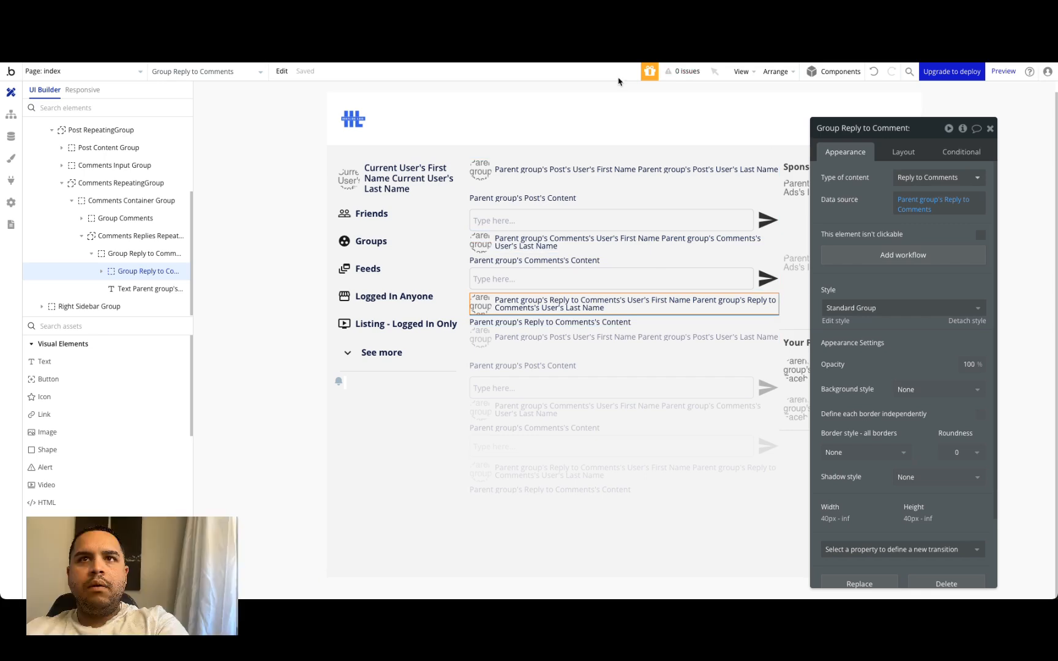
{"action": "key", "text": "ctrl+Tab"}
{"action": "left_click", "coordinate": [637, 76]}
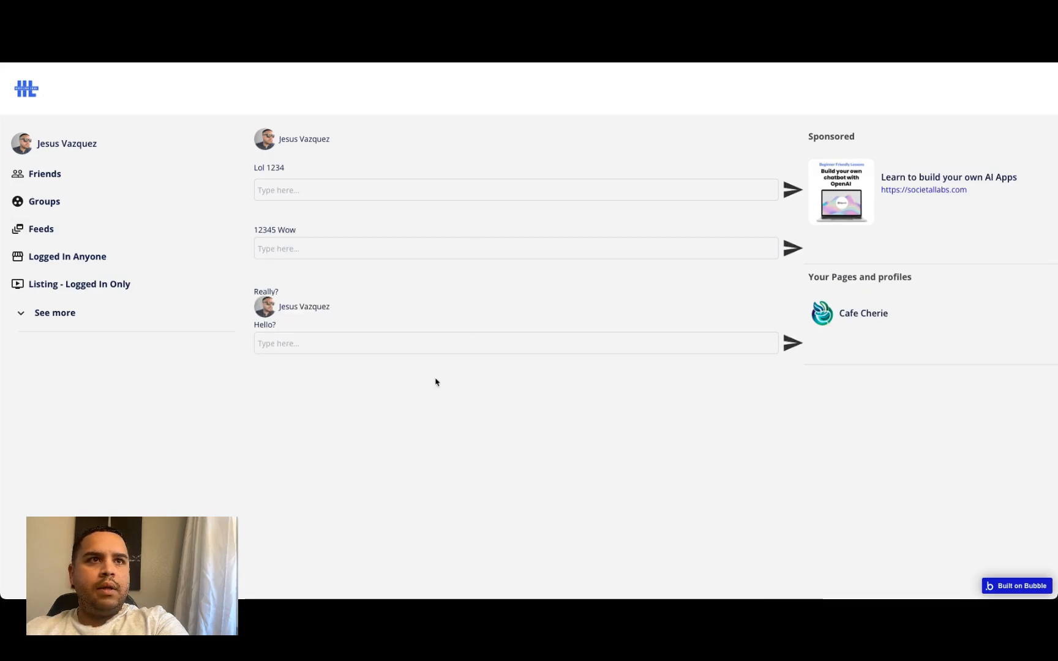
- Set the left margin of the Comments Replies RepeatingGroup to 40 px and check the indentation in the app preview
{"action": "left_click", "coordinate": [328, 64]}
{"action": "left_click", "coordinate": [122, 250]}
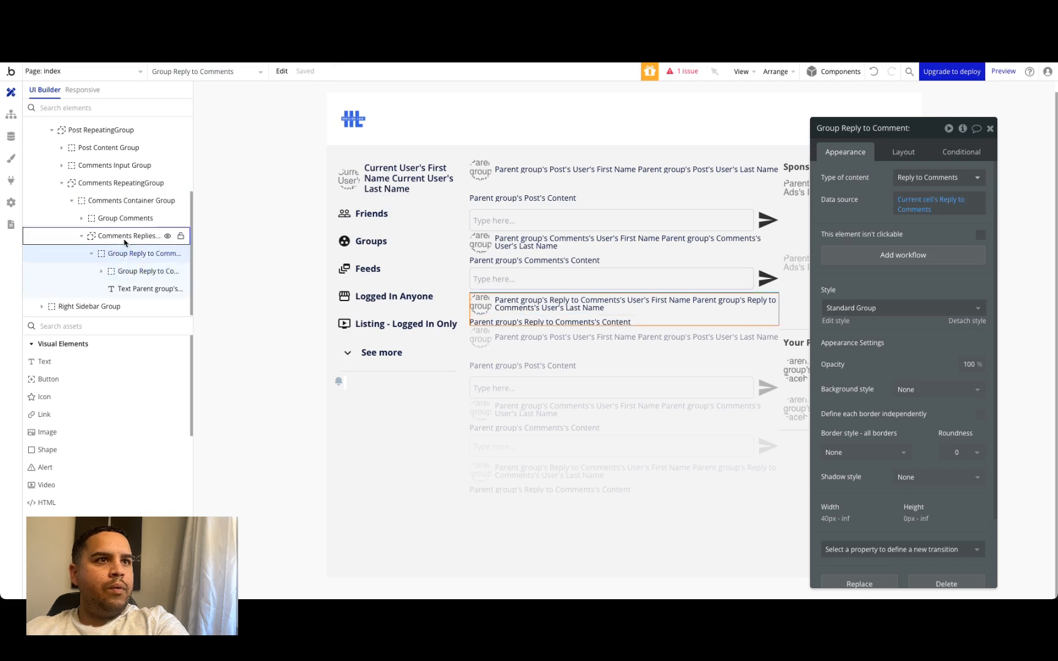
{"action": "left_click", "coordinate": [122, 235]}
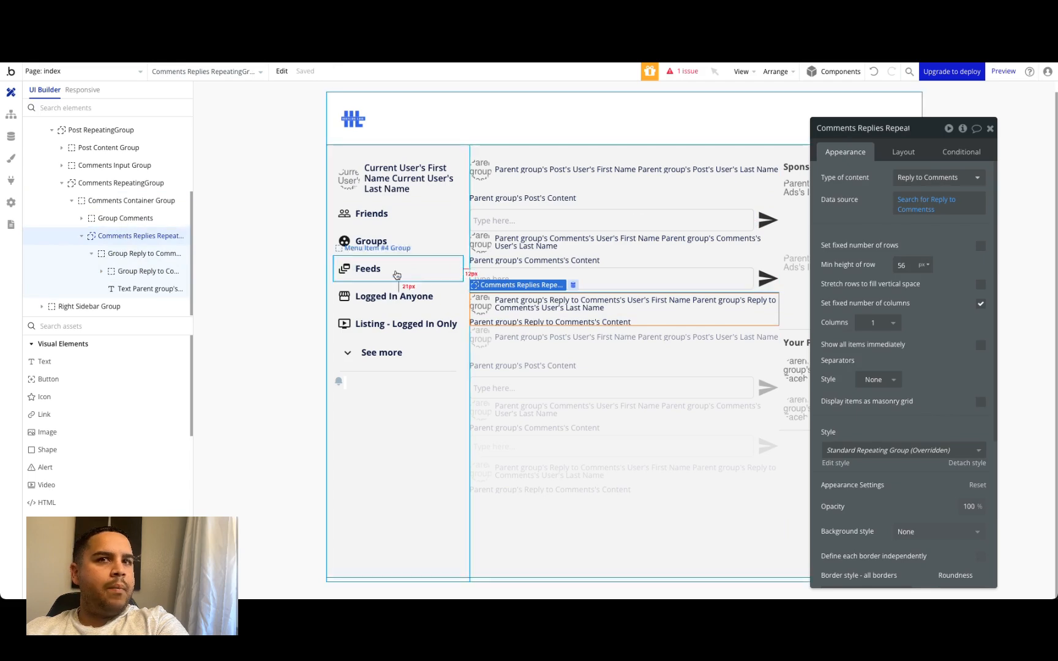
{"action": "left_click", "coordinate": [903, 152]}
{"action": "left_click", "coordinate": [920, 500]}
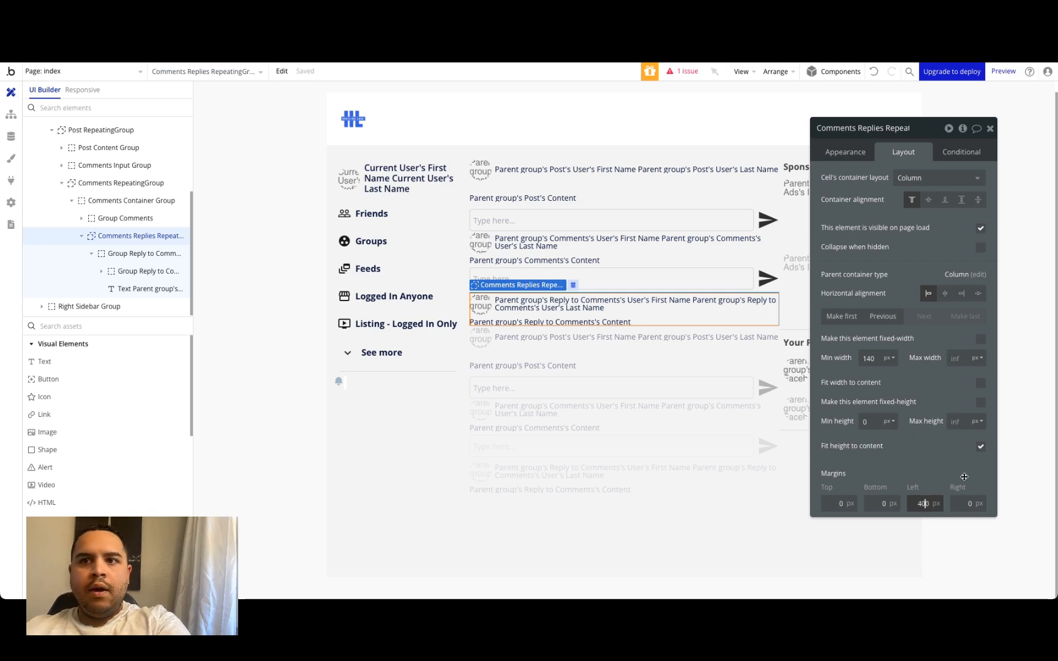
{"action": "type", "text": "40"}
{"action": "key", "text": "Return"}
{"action": "left_click", "coordinate": [923, 503]}
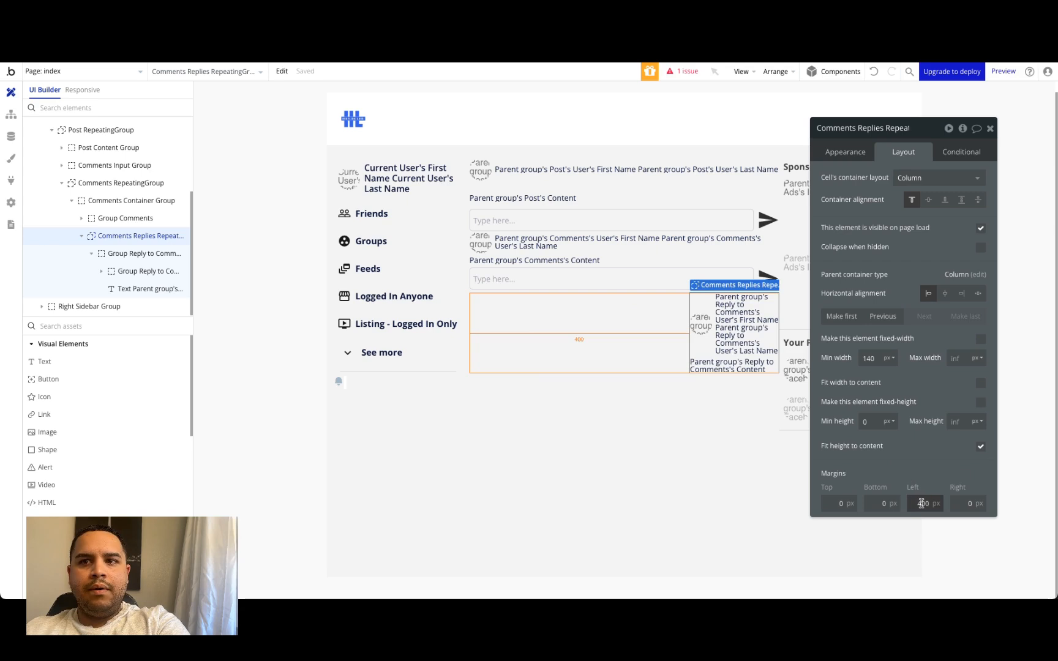
{"action": "key", "text": "BackSpace"}
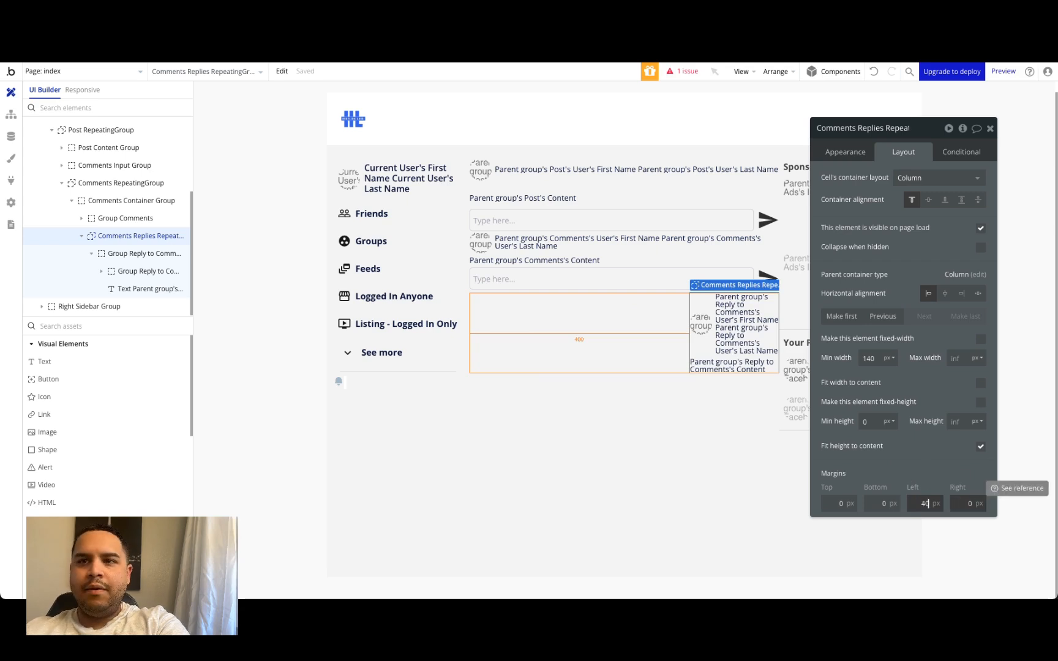
{"action": "key", "text": "Return"}
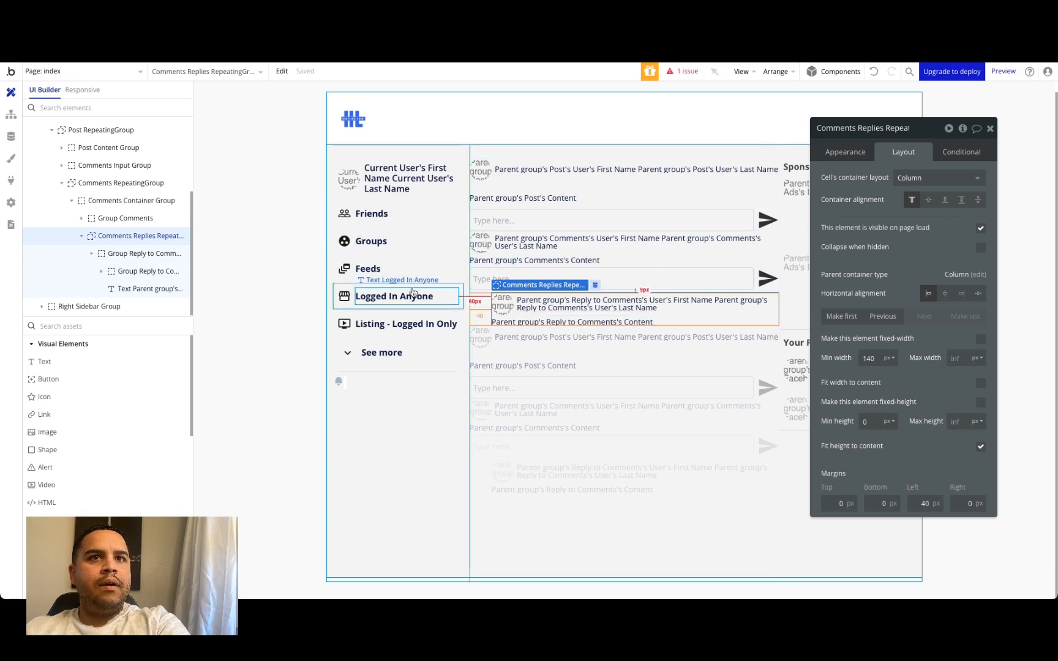
{"action": "left_click", "coordinate": [673, 36]}
{"action": "left_click", "coordinate": [667, 75]}
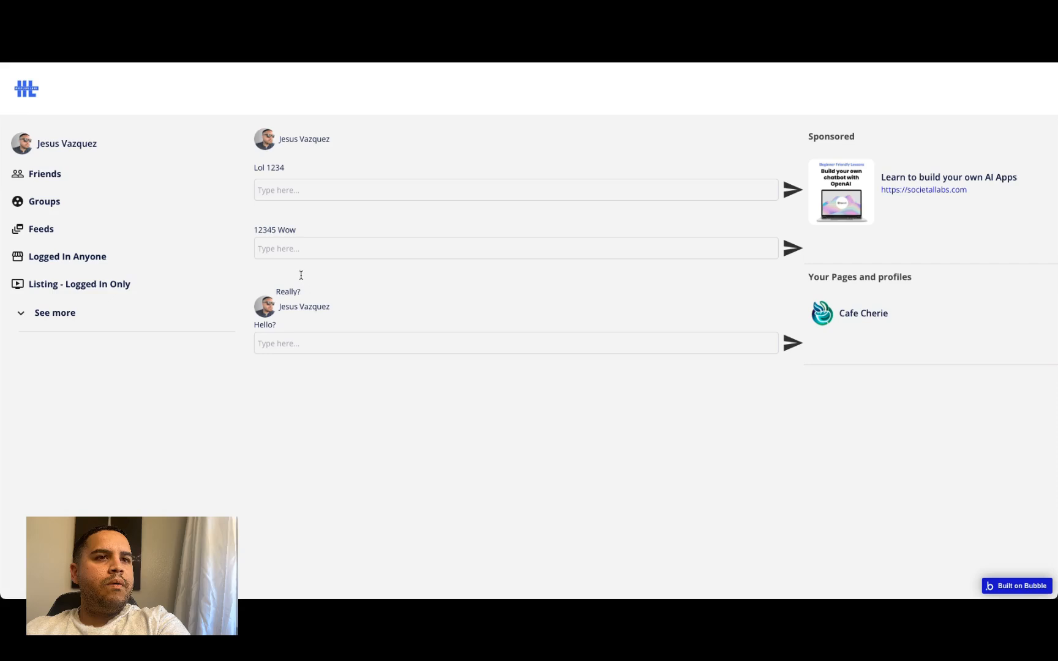
{"action": "left_click", "coordinate": [615, 74]}
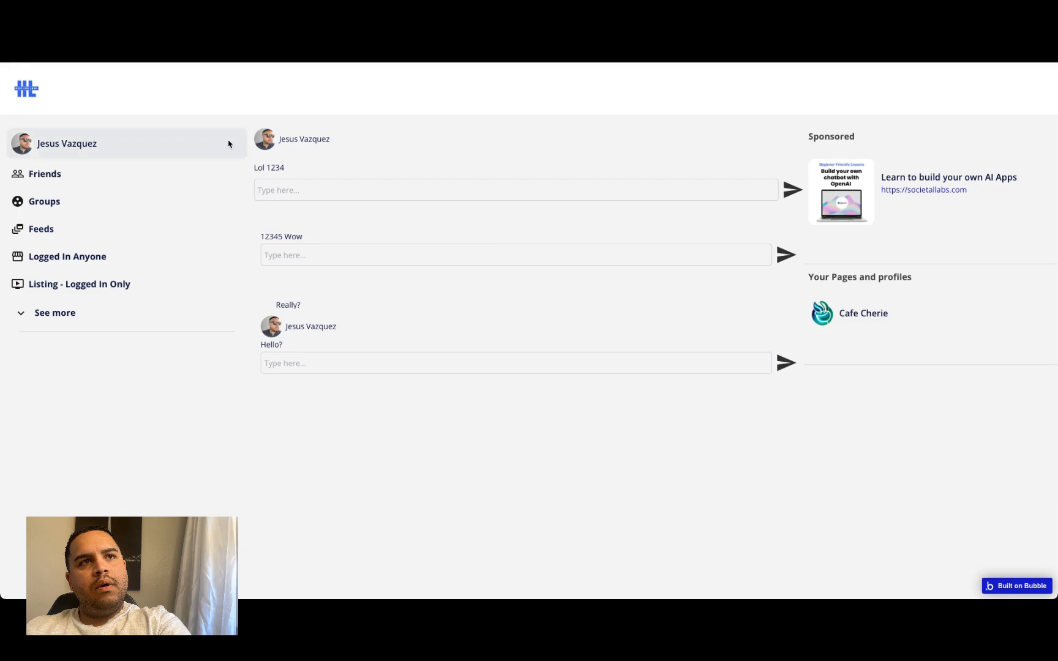
- Set the separator style of the Post RepeatingGroup to Solid and check the feed in the refreshed app preview
{"action": "key", "text": "ctrl+shift+Tab"}
{"action": "left_click", "coordinate": [104, 183]}
{"action": "left_click", "coordinate": [106, 162]}
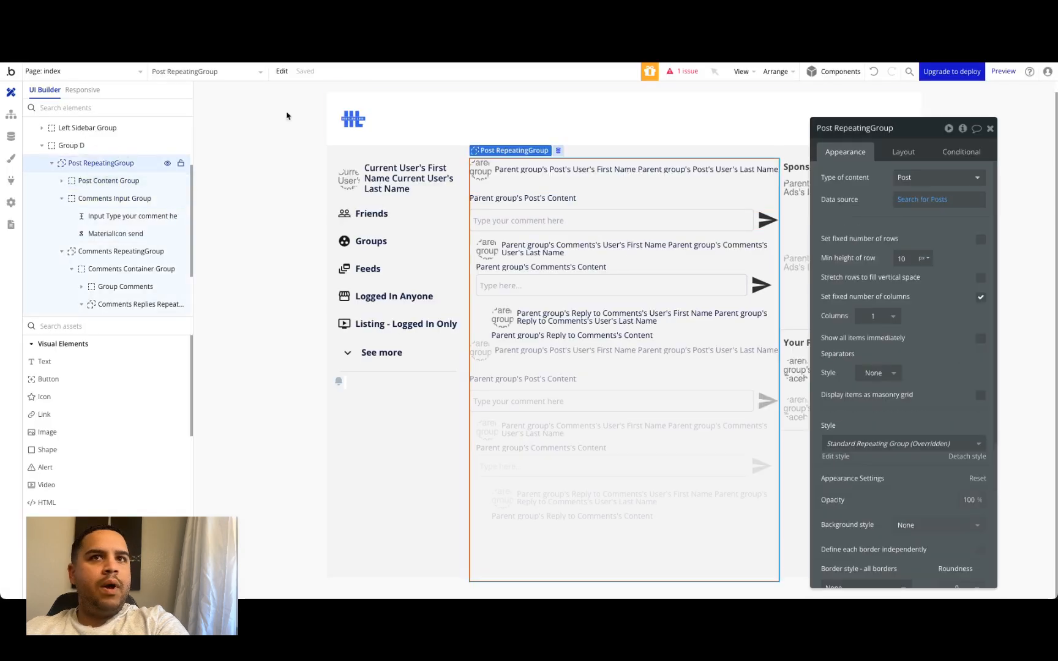
{"action": "left_click", "coordinate": [893, 318]}
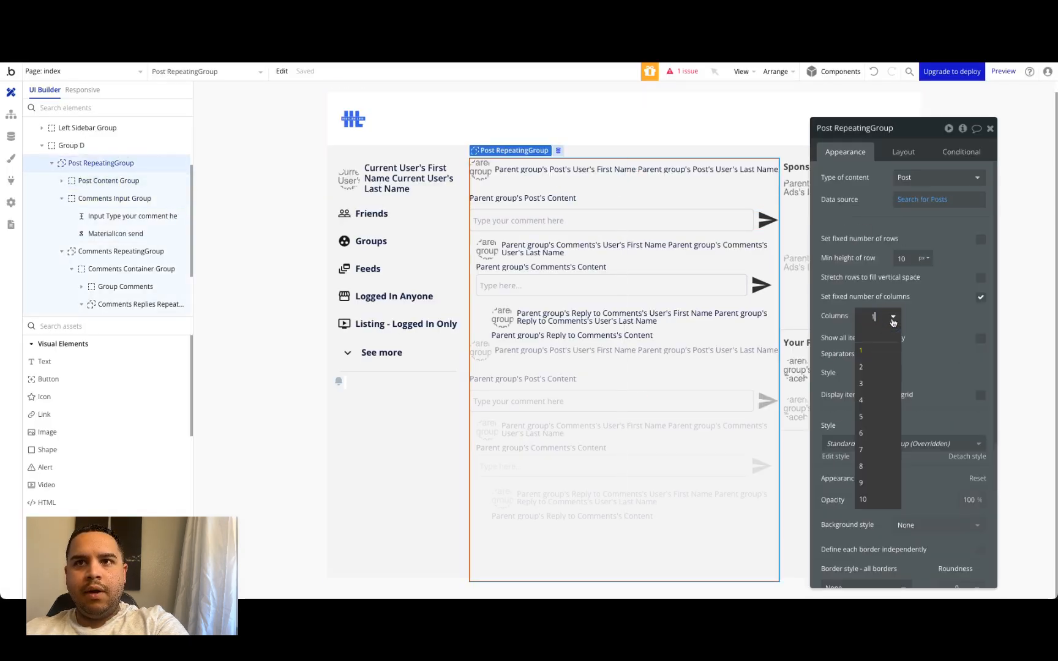
{"action": "left_click", "coordinate": [894, 319]}
{"action": "left_click", "coordinate": [877, 373]}
{"action": "left_click", "coordinate": [870, 425]}
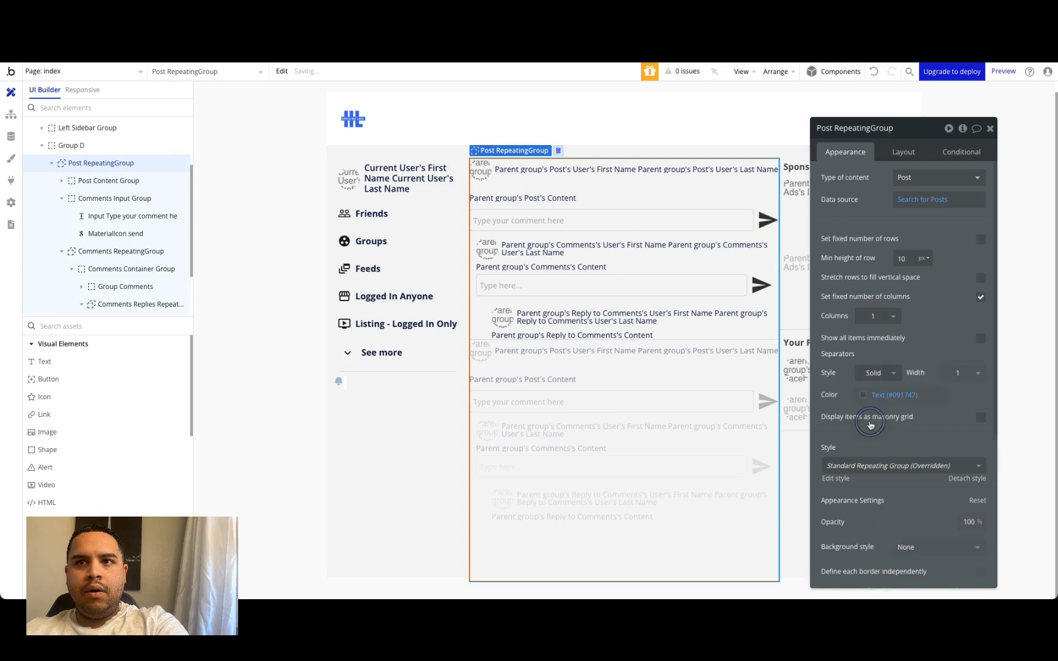
{"action": "left_click", "coordinate": [703, 60]}
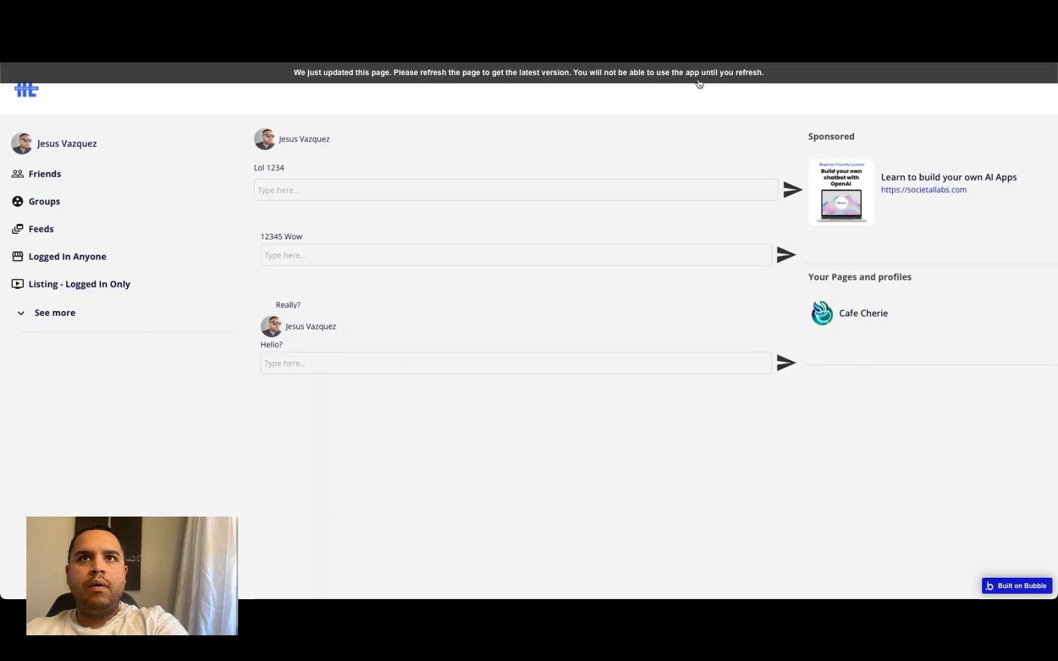
{"action": "key", "text": "super+r"}
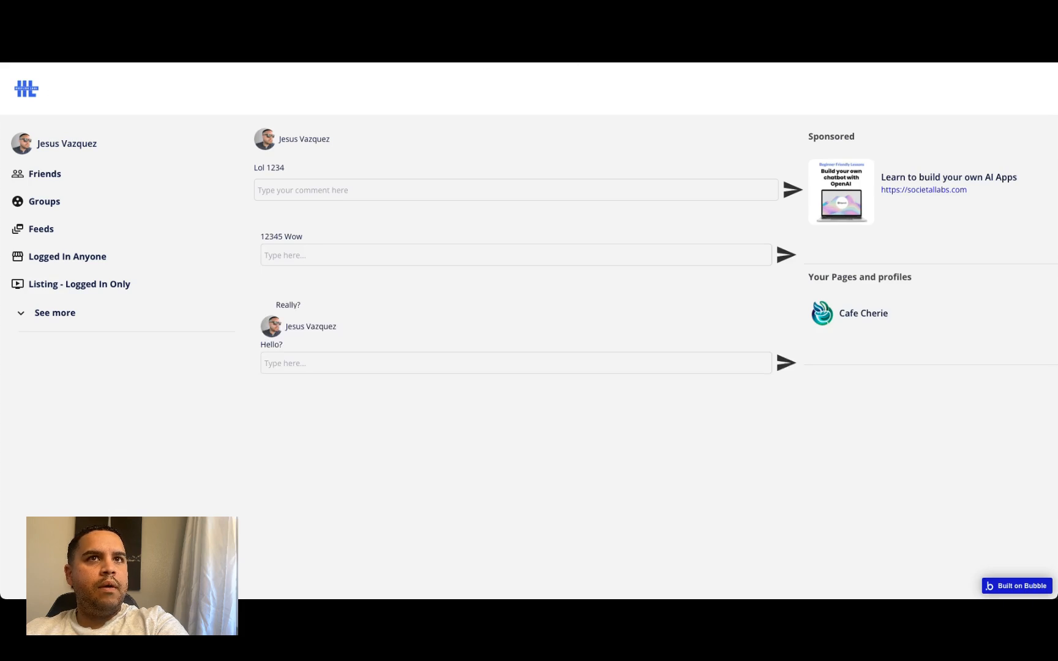
- Set the Post RepeatingGroup's separator color to Black (#1A1A1A) and view the feed in the app preview
{"action": "left_click", "coordinate": [587, 37]}
{"action": "left_click", "coordinate": [892, 395]}
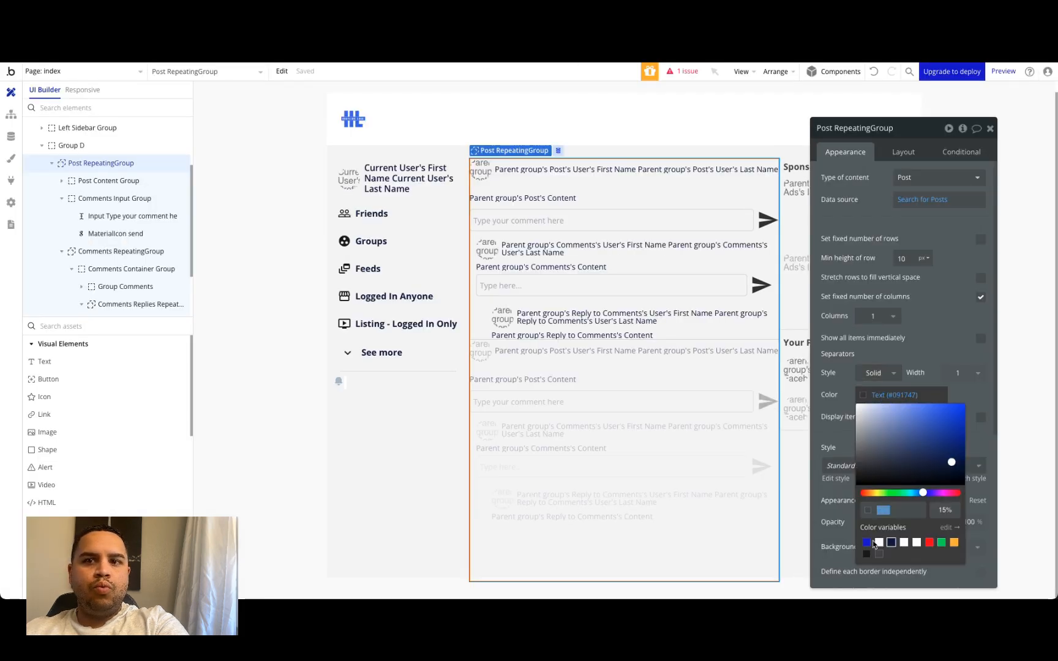
{"action": "left_click", "coordinate": [867, 556]}
{"action": "left_click", "coordinate": [692, 62]}
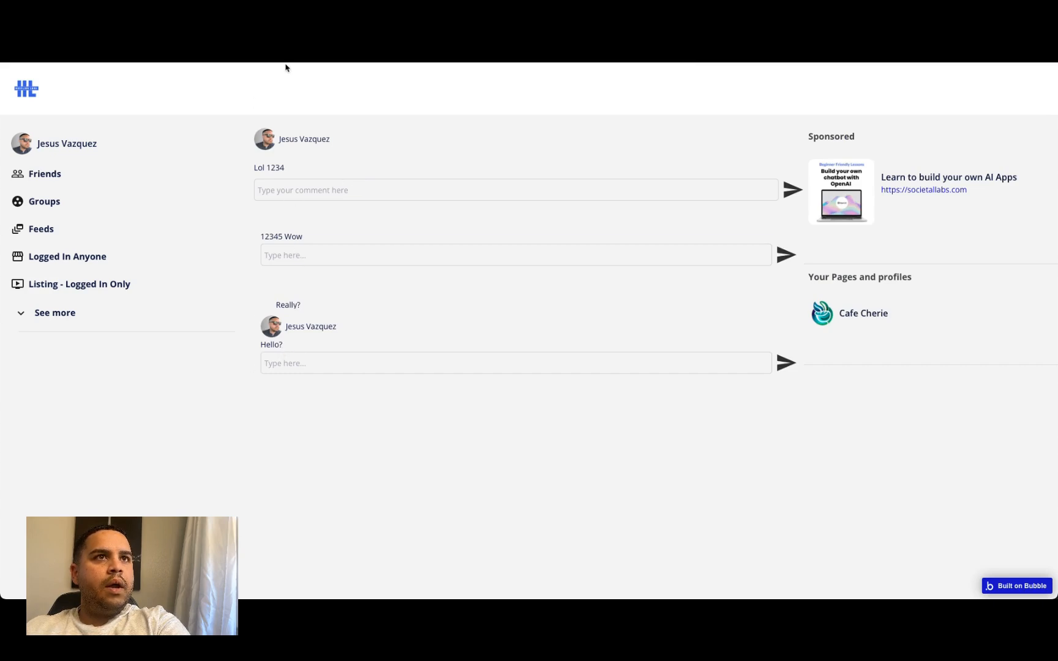
- Set the placeholder of the Comment Reply Input to "Type your reply here" and check it in the app preview
{"action": "key", "text": "ctrl+shift+Tab"}
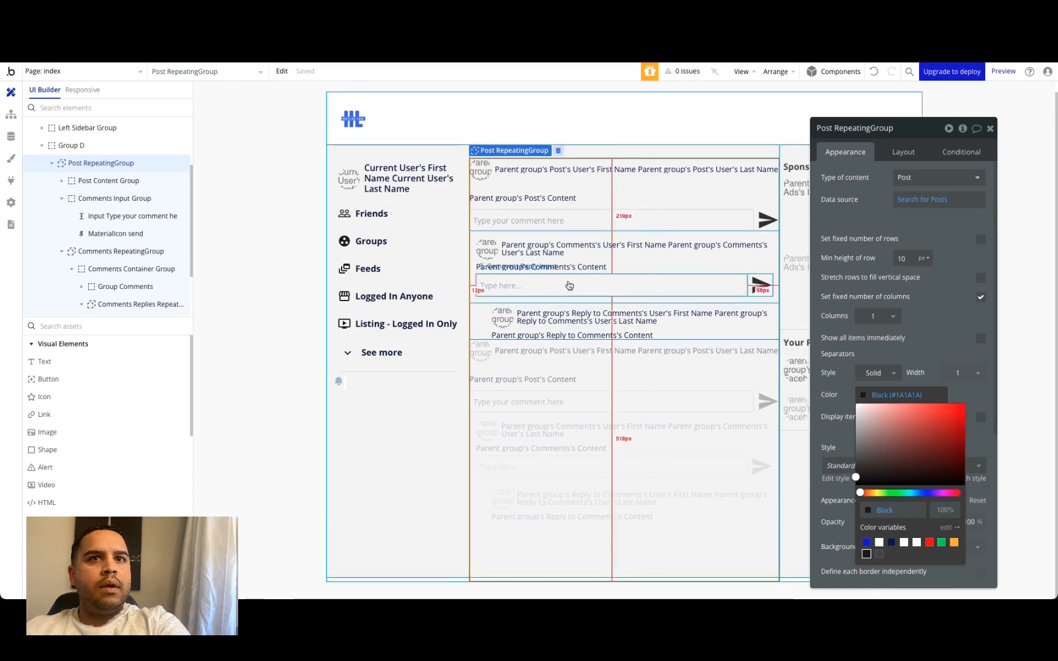
{"action": "double_click", "coordinate": [569, 282]}
{"action": "type", "text": "Ty"}
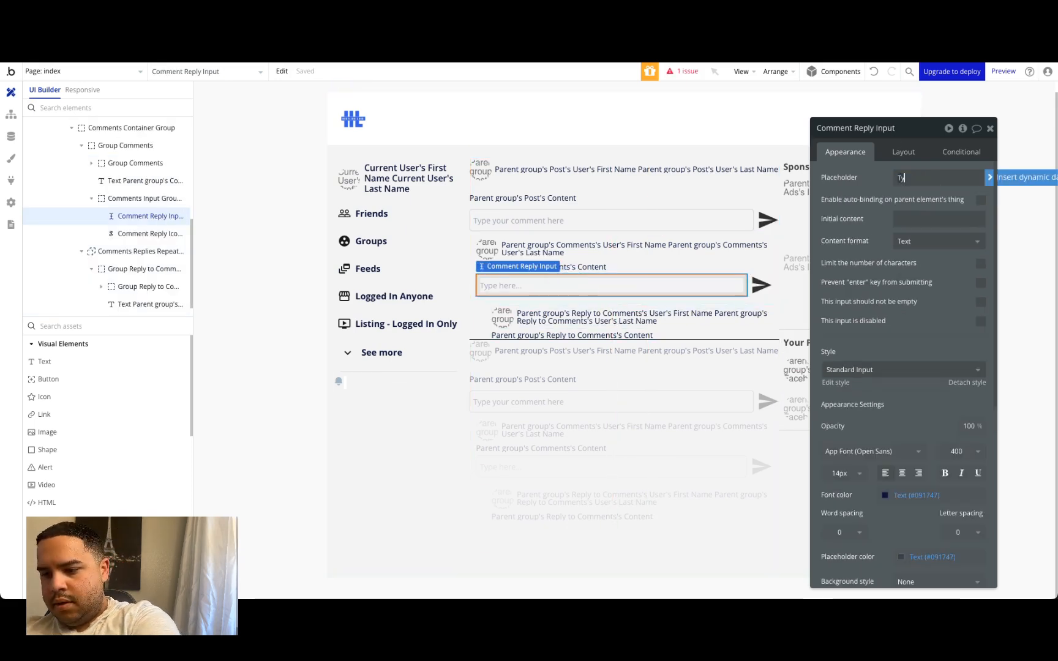
{"action": "type", "text": "pe your reply here"}
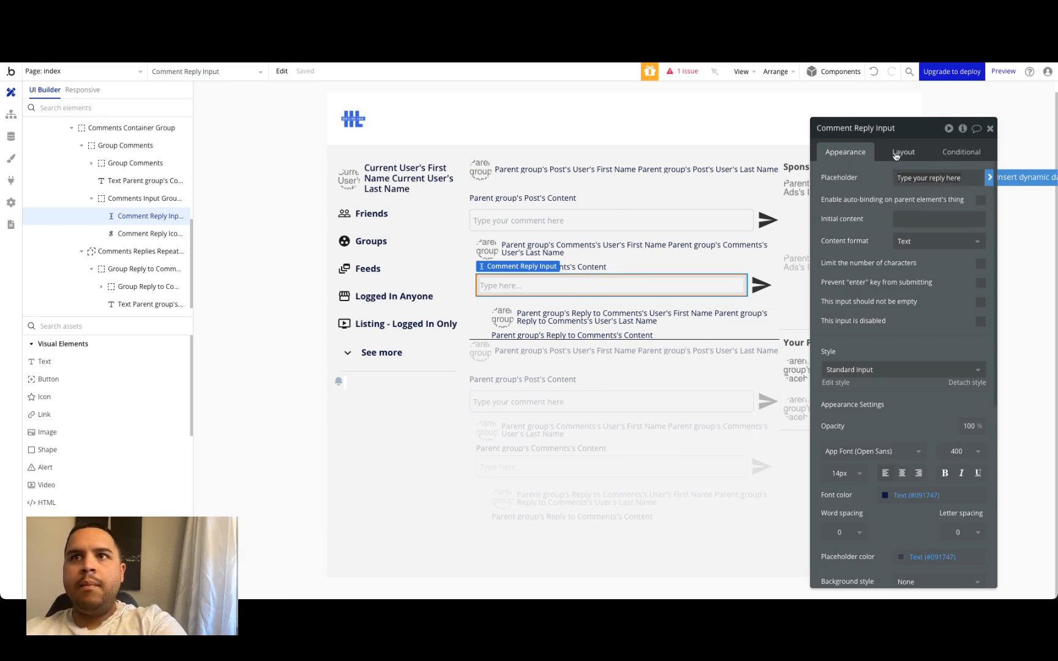
{"action": "left_click", "coordinate": [990, 130]}
{"action": "left_click", "coordinate": [761, 62]}
{"action": "left_click", "coordinate": [731, 74]}
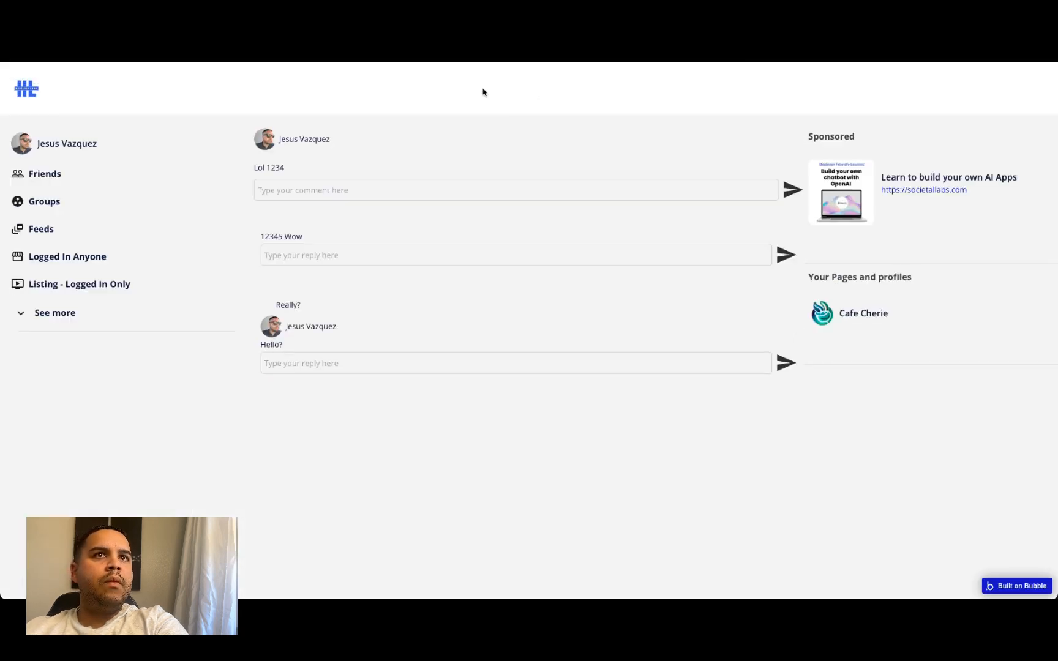
- Delete all entries of the Comments data type from the app's development database
{"action": "left_click", "coordinate": [358, 56]}
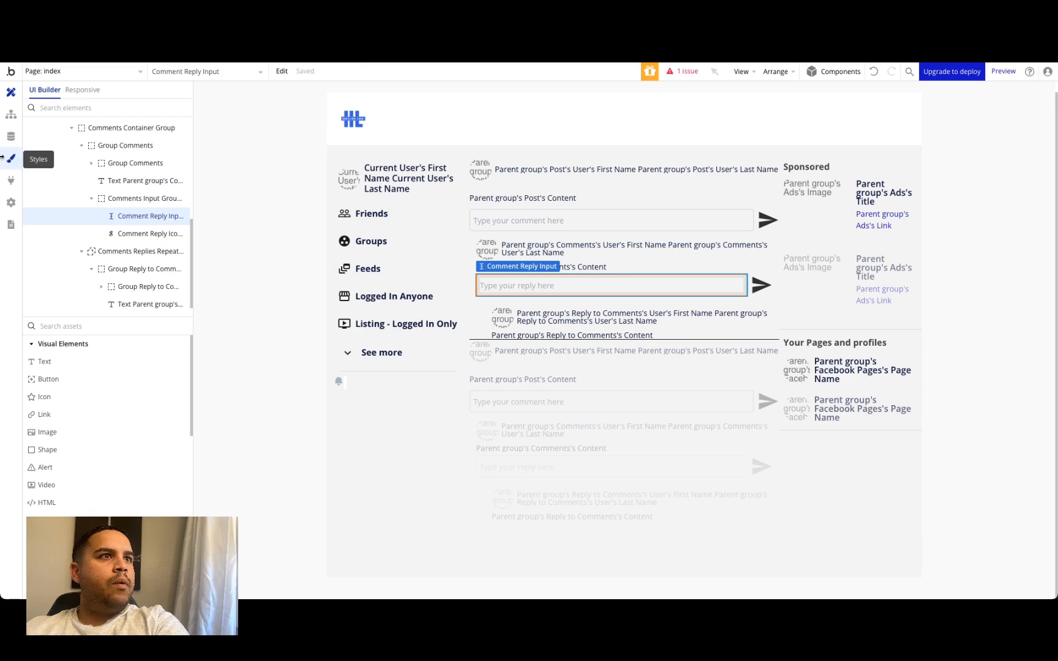
{"action": "left_click", "coordinate": [11, 137]}
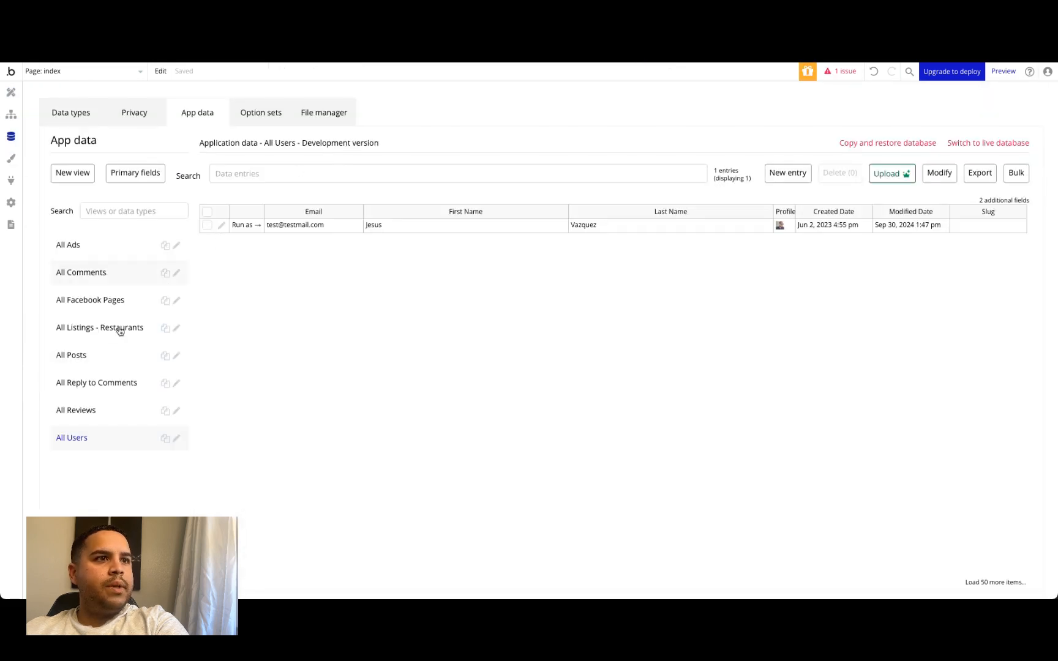
{"action": "left_click", "coordinate": [87, 275]}
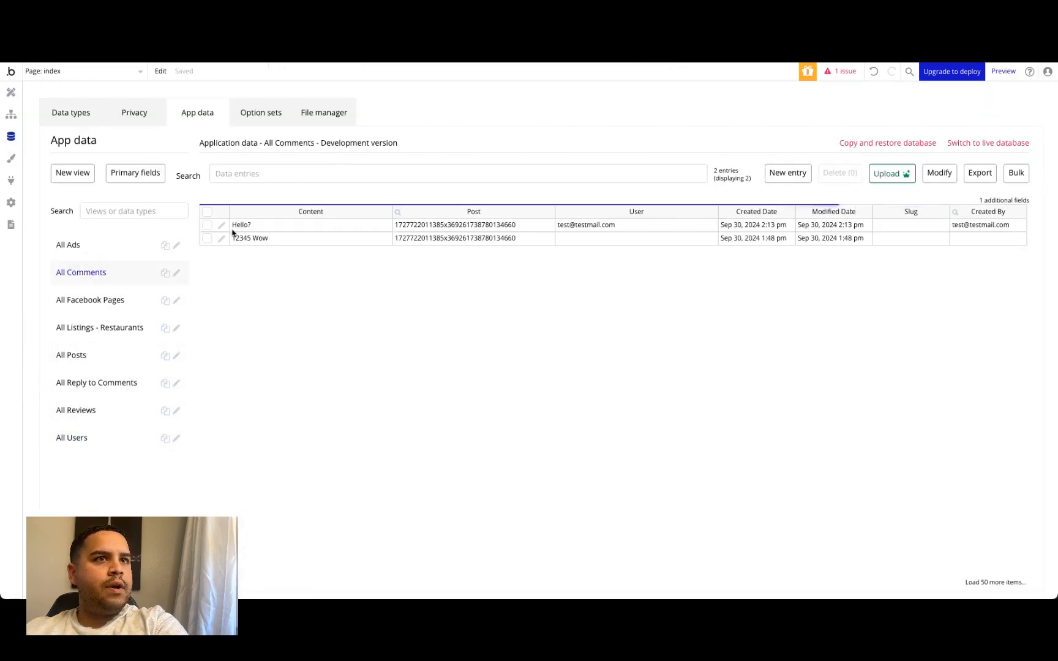
{"action": "left_click", "coordinate": [207, 211]}
{"action": "left_click", "coordinate": [833, 176]}
{"action": "left_click", "coordinate": [521, 188]}
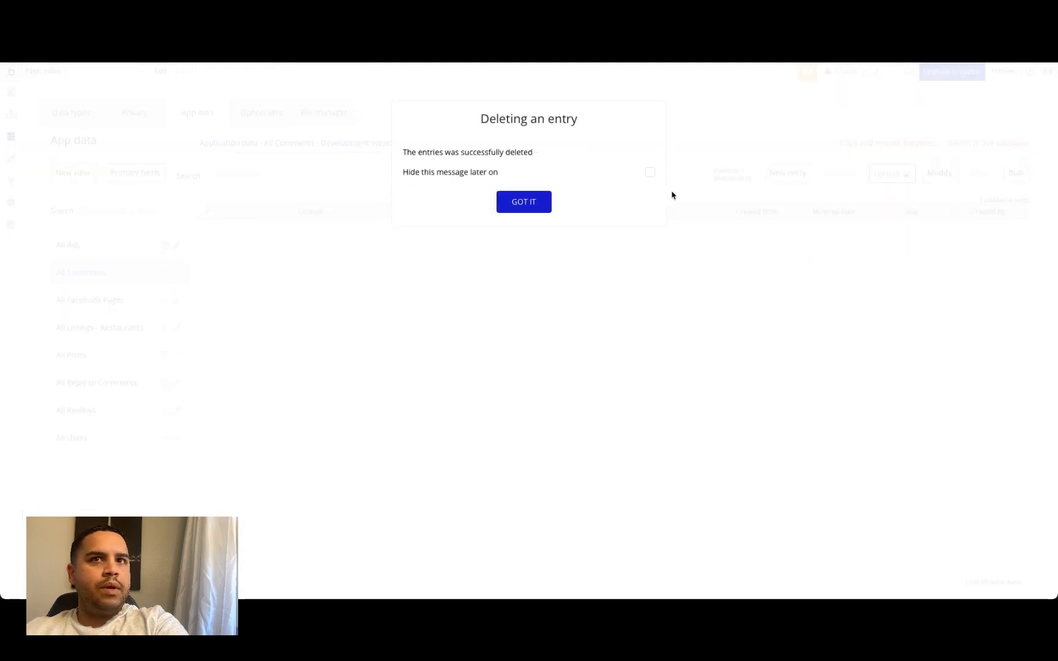
{"action": "left_click", "coordinate": [650, 180]}
{"action": "left_click", "coordinate": [517, 203]}
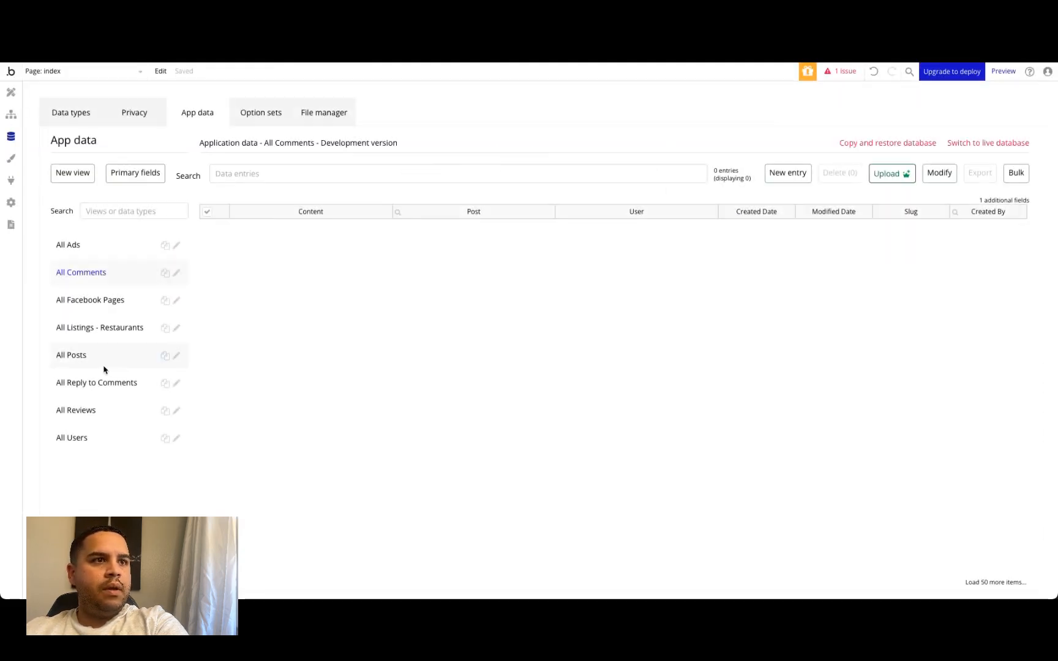
- Delete all entries of the Reply to Comments data type from the development database
{"action": "left_click", "coordinate": [71, 381]}
{"action": "left_click", "coordinate": [207, 212]}
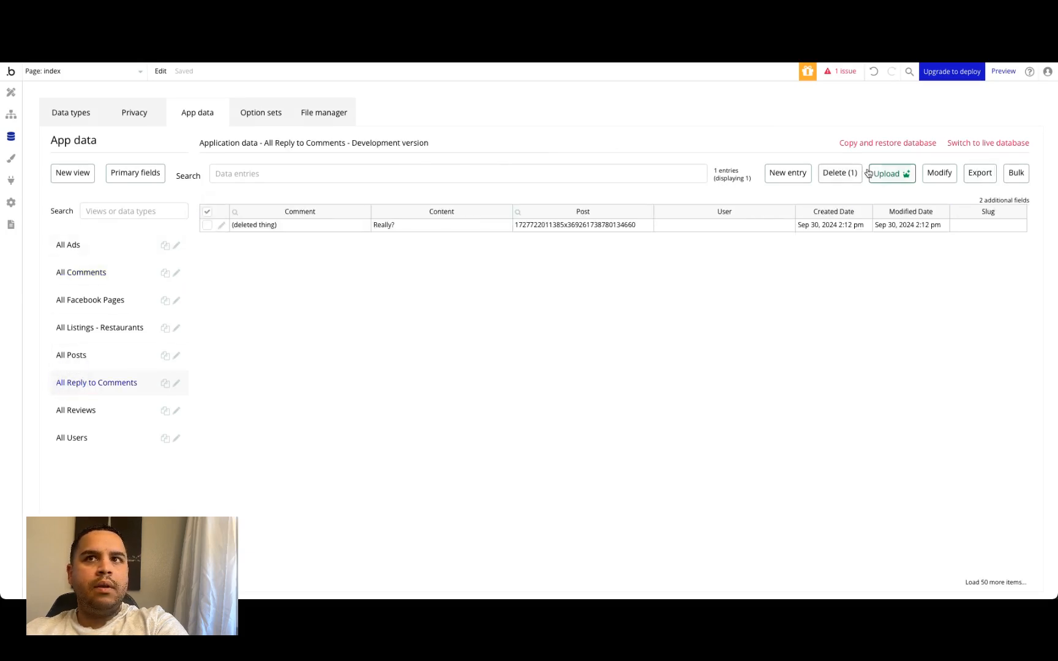
{"action": "left_click", "coordinate": [842, 176]}
{"action": "left_click", "coordinate": [523, 188]}
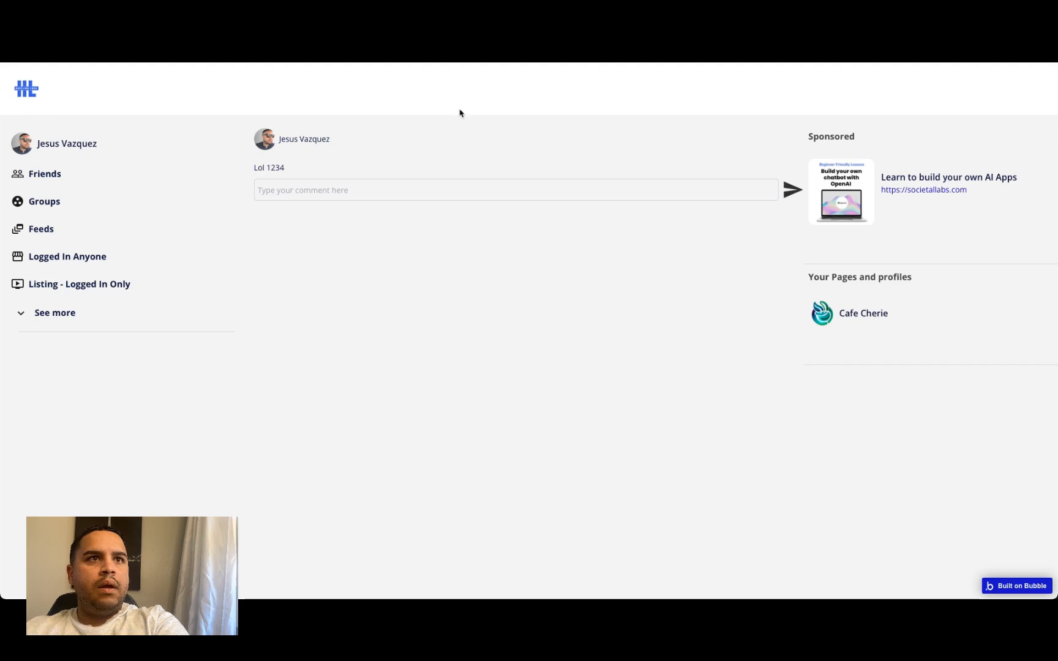
- Post the comment "We're Hustling Labs" on the "Lol 1234" post in the app preview
{"action": "left_click", "coordinate": [283, 195]}
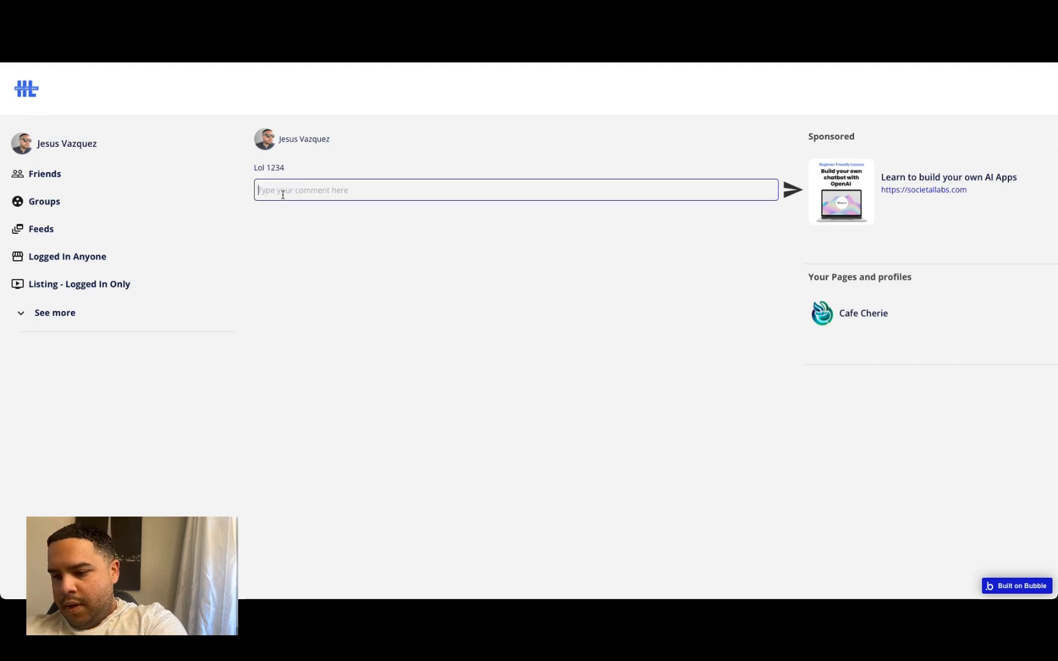
{"action": "type", "text": "We"}
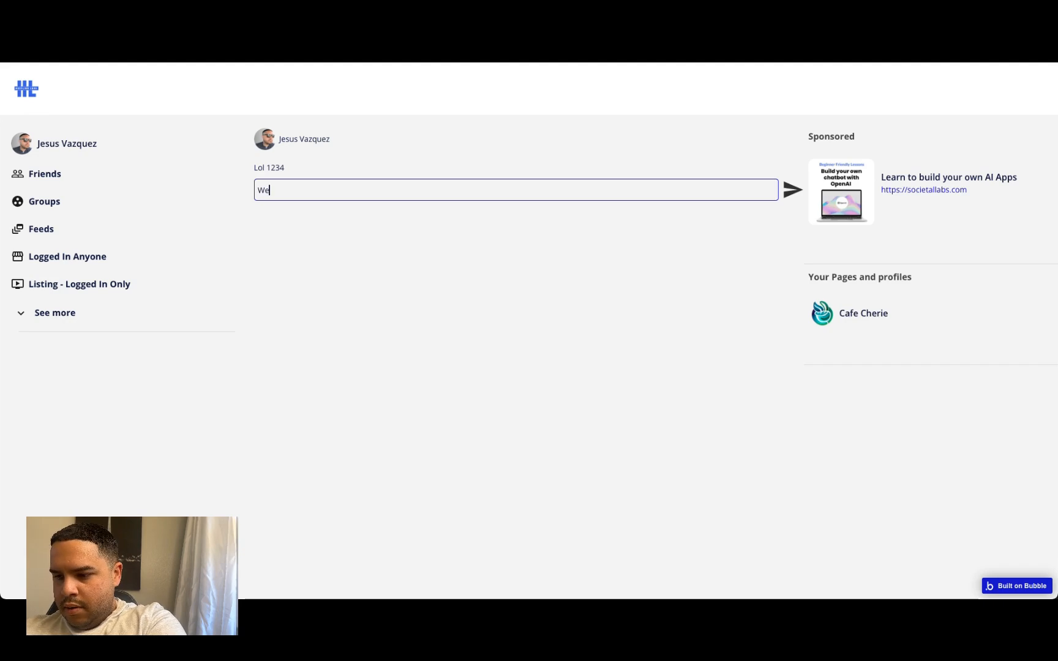
{"action": "type", "text": "ling Labs"}
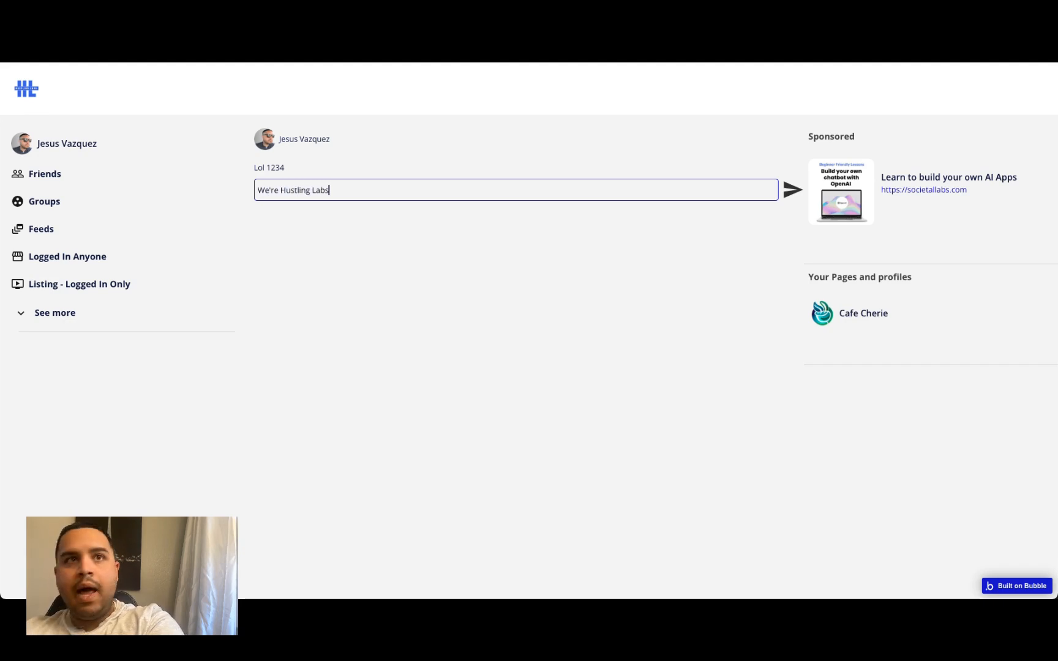
{"action": "key", "text": "Return"}
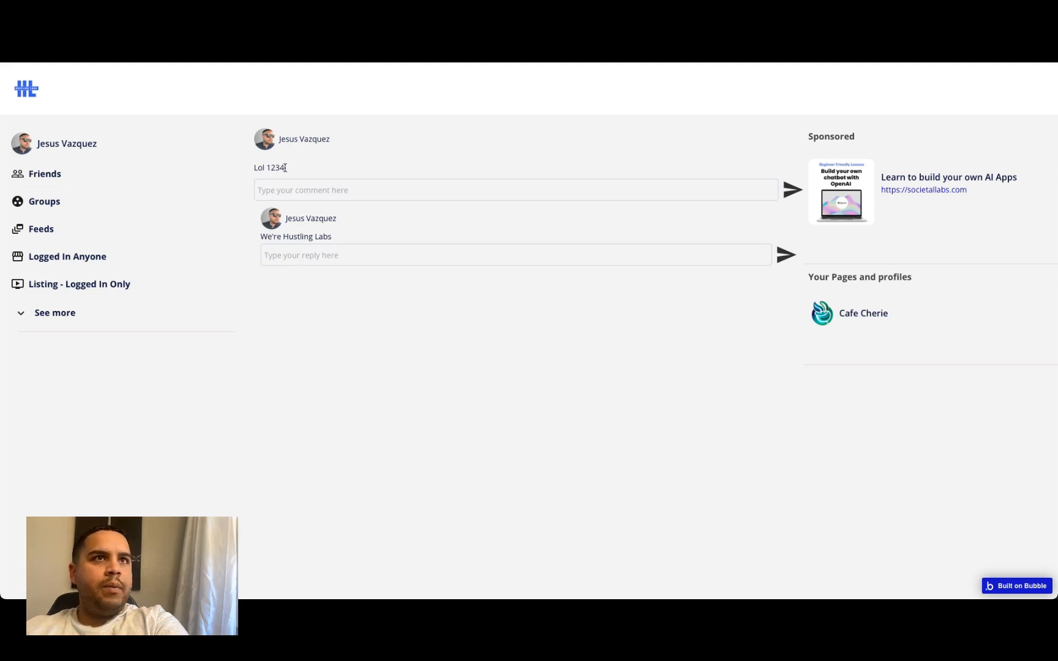
- Set the top and bottom margins of the outer Group Comments, directly inside the Comments Container Group, to 12 px
{"action": "left_click", "coordinate": [314, 63]}
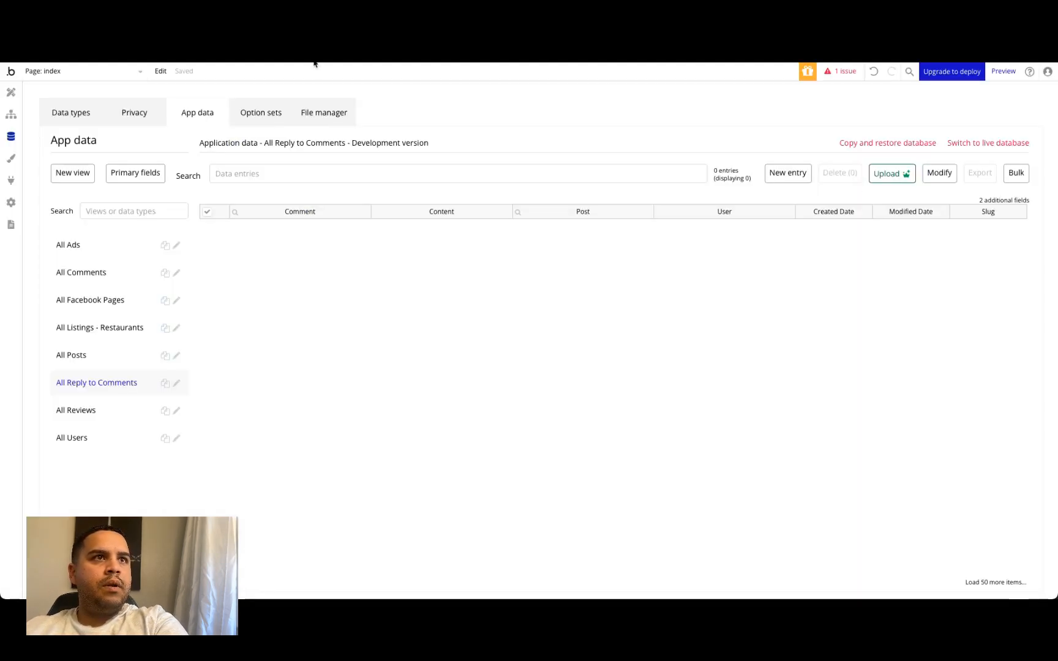
{"action": "left_click", "coordinate": [12, 93]}
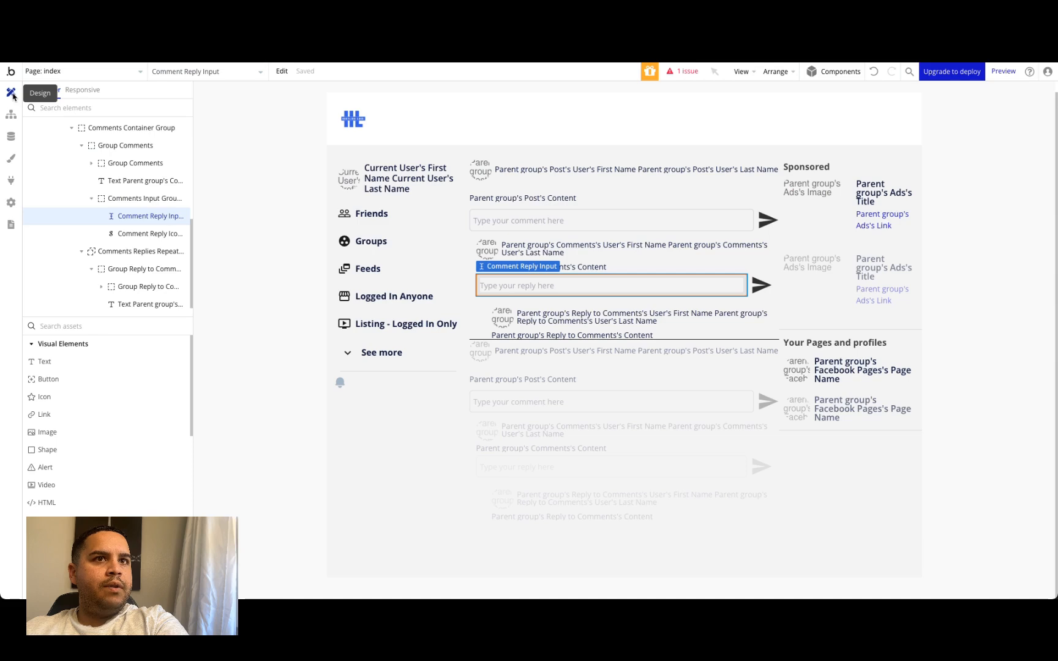
{"action": "left_click", "coordinate": [132, 200]}
{"action": "left_click", "coordinate": [129, 163]}
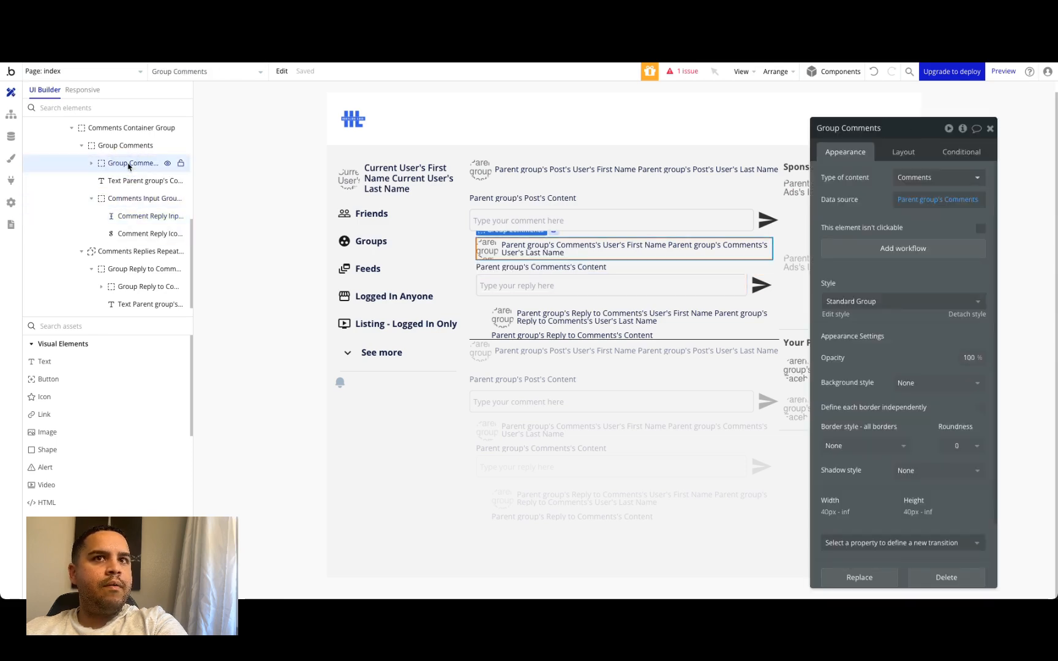
{"action": "left_click", "coordinate": [121, 146]}
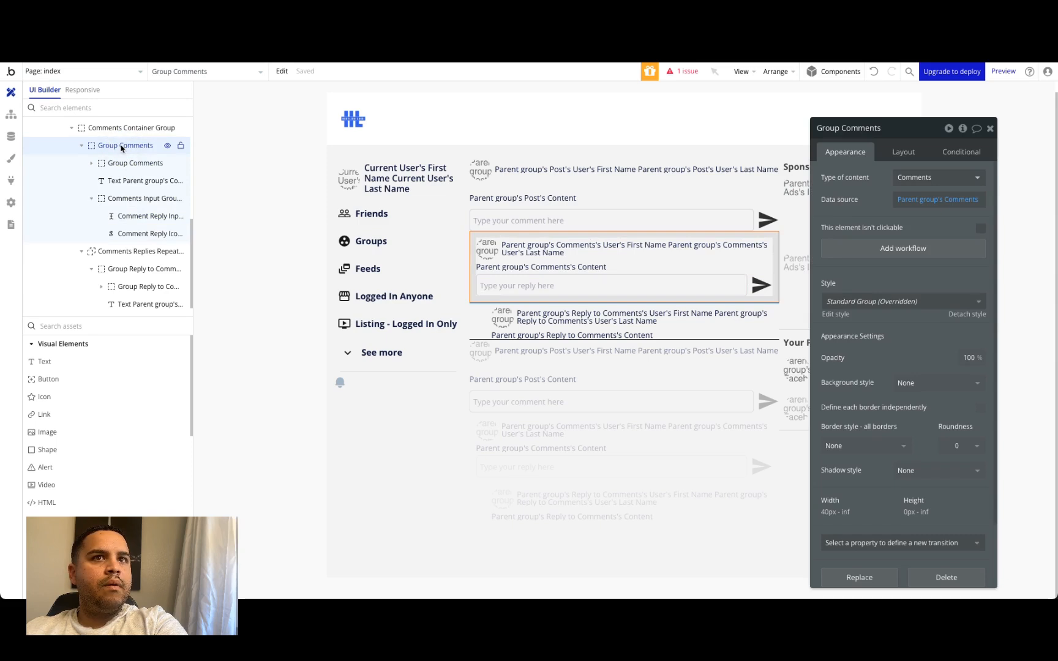
{"action": "left_click", "coordinate": [906, 153]}
{"action": "scroll", "coordinate": [884, 411], "scroll_direction": "down", "scroll_amount": 1}
{"action": "left_click", "coordinate": [833, 515]}
{"action": "type", "text": "12"}
{"action": "key", "text": "Tab"}
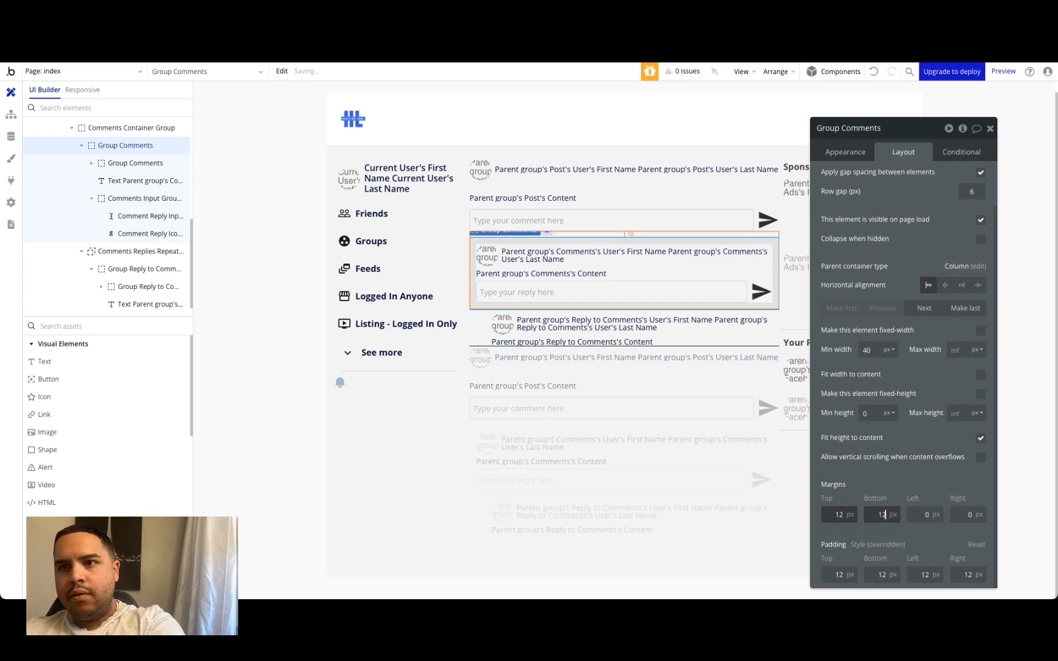
{"action": "left_click", "coordinate": [918, 465]}
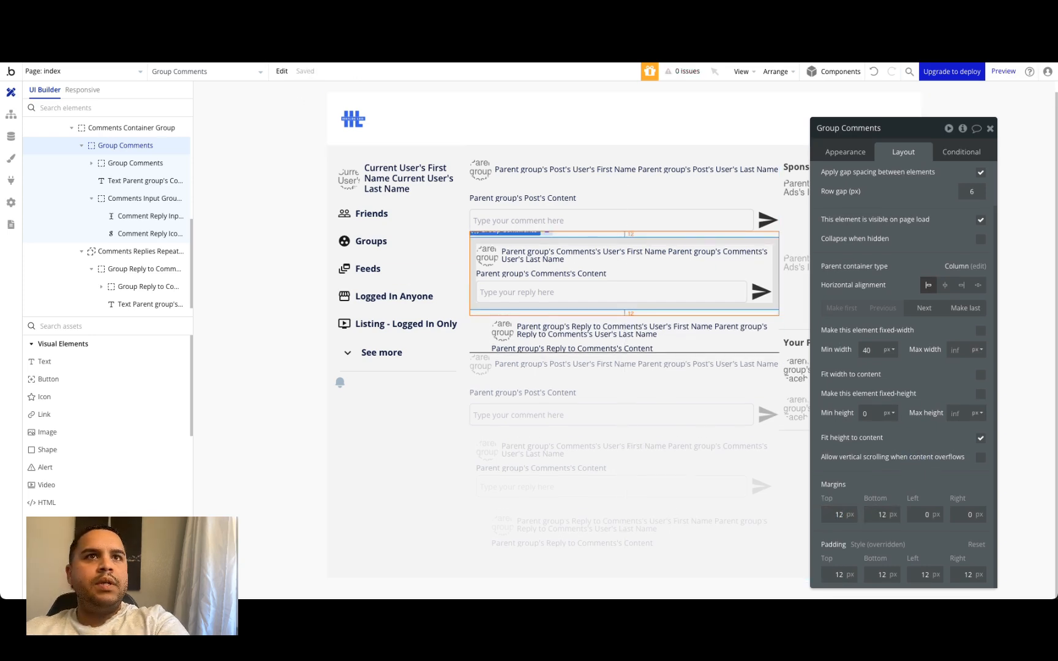
- Post the reply "Really? I love Societal Labs" to the "We're Hustling Labs" comment in the app preview
{"action": "left_click", "coordinate": [588, 24]}
{"action": "left_click", "coordinate": [591, 80]}
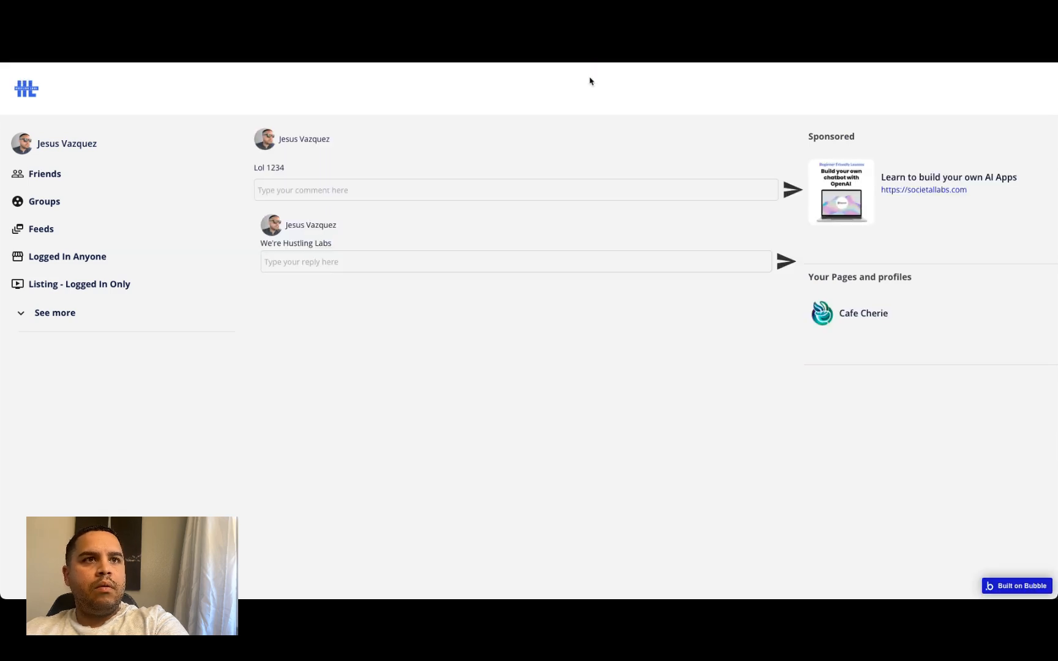
{"action": "left_click", "coordinate": [305, 262]}
{"action": "left_click", "coordinate": [305, 263]}
{"action": "type", "text": "Really?"}
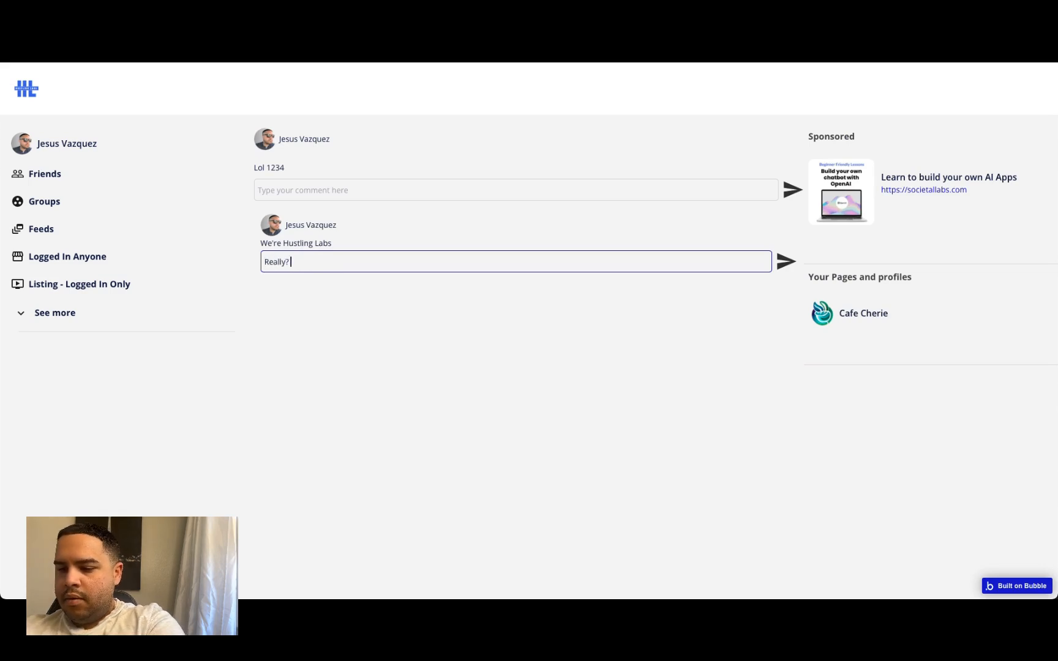
{"action": "type", "text": " I love Soci"}
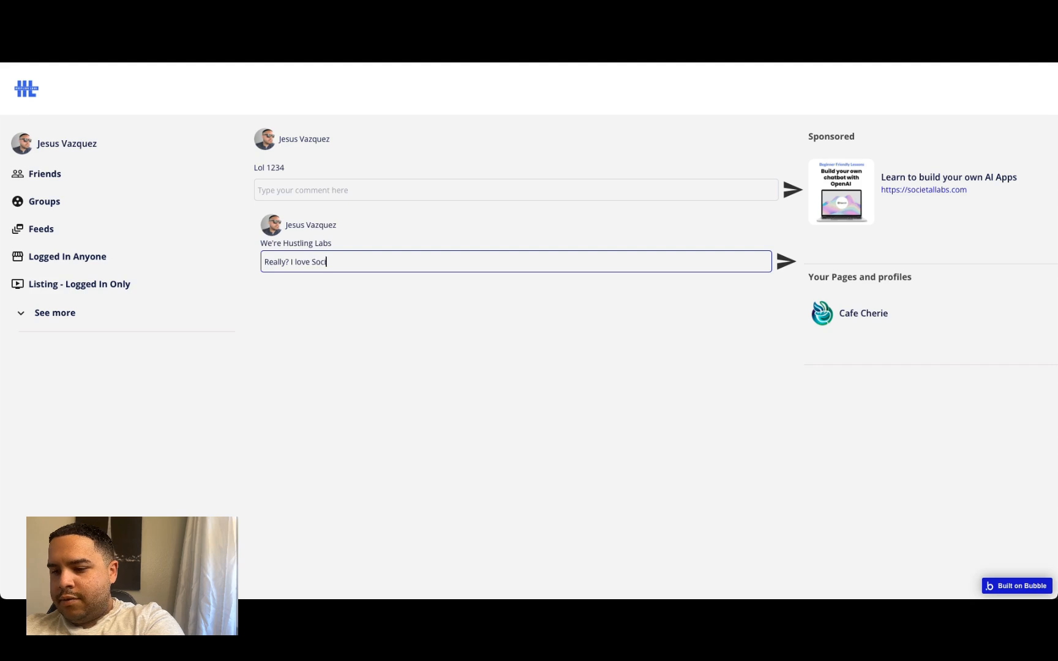
{"action": "type", "text": "etal Labs"}
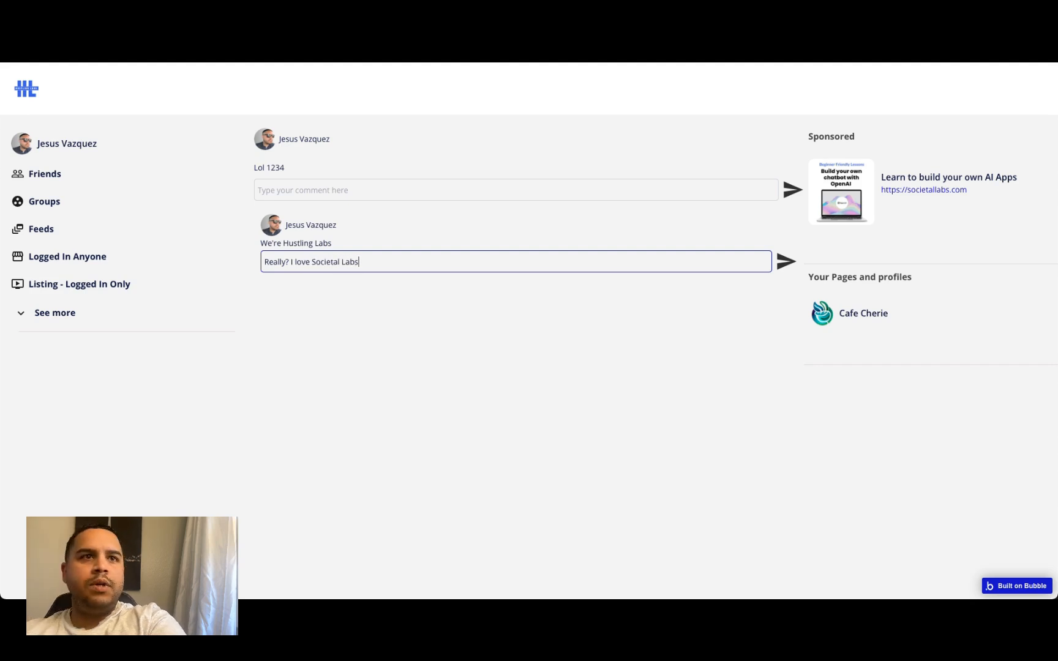
{"action": "key", "text": "Return"}
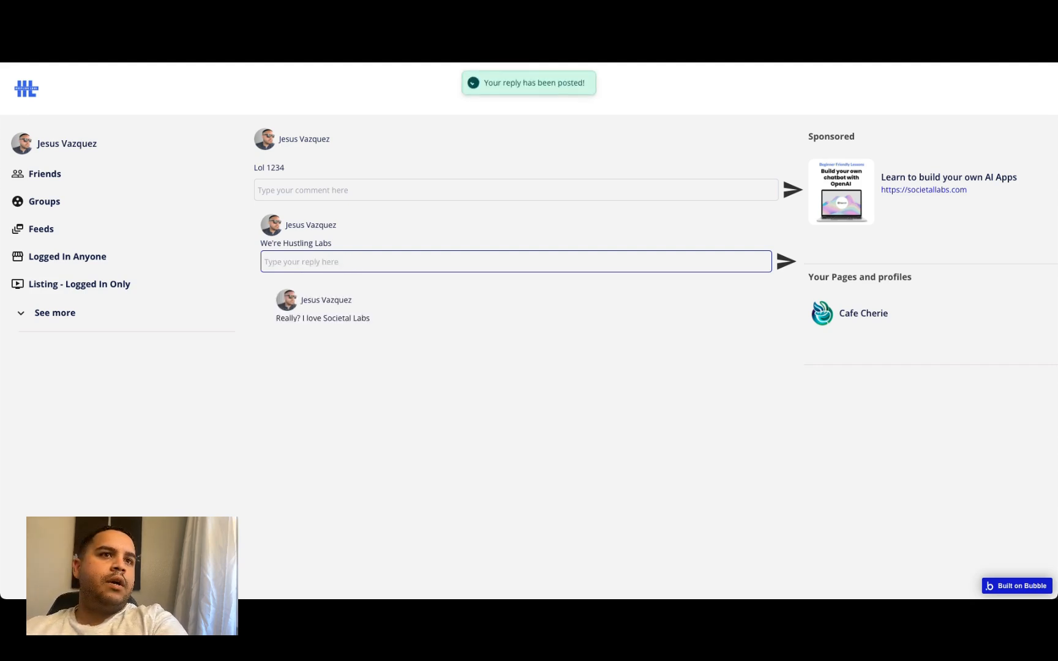